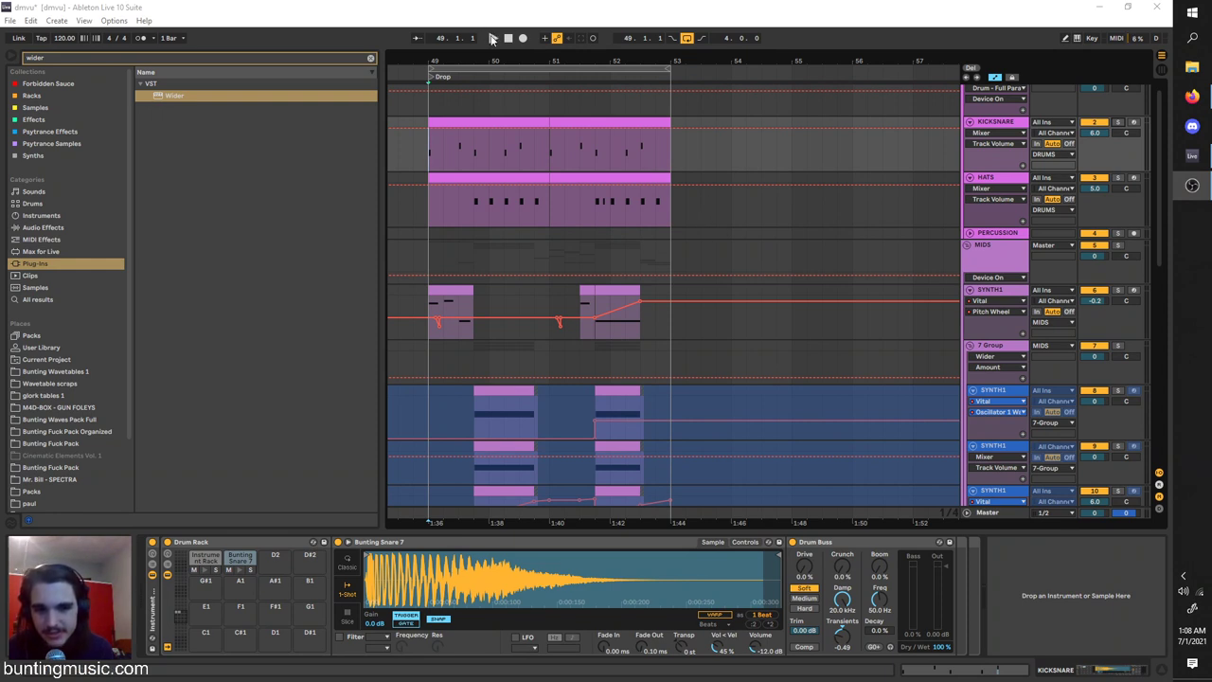
Play the four-bar drop section from bar 49 with all tracks audible, then stop playback.
left_click(493, 38)
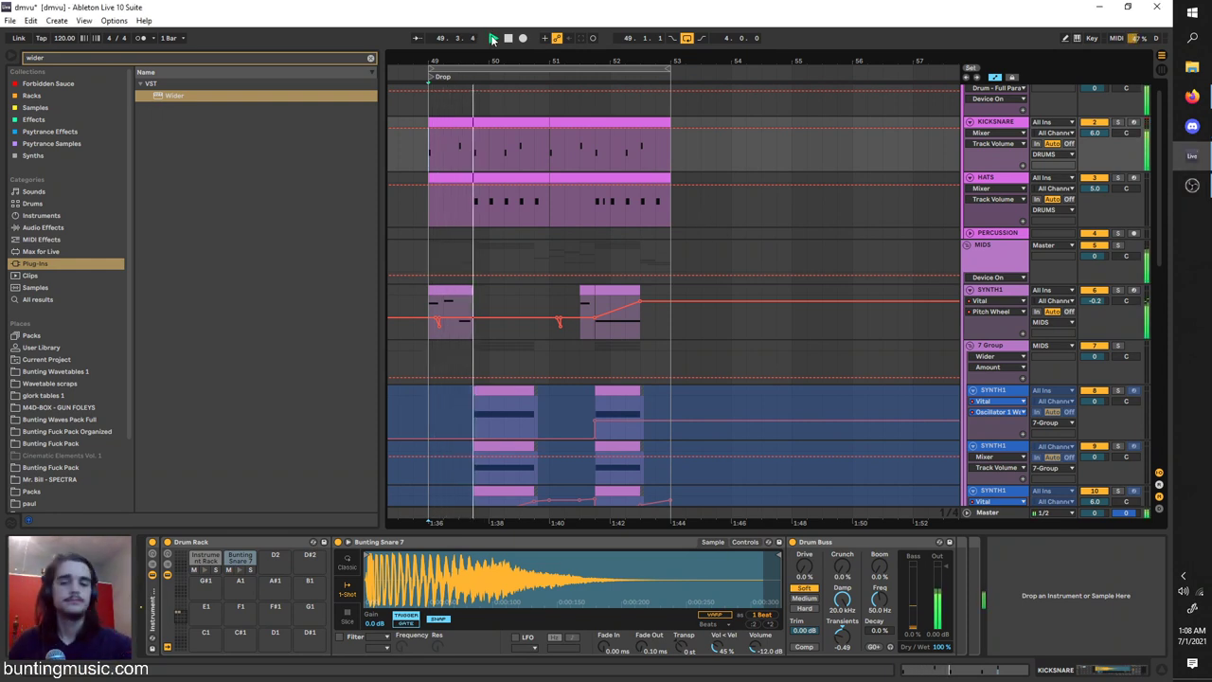
scroll(545, 199, "down", 1)
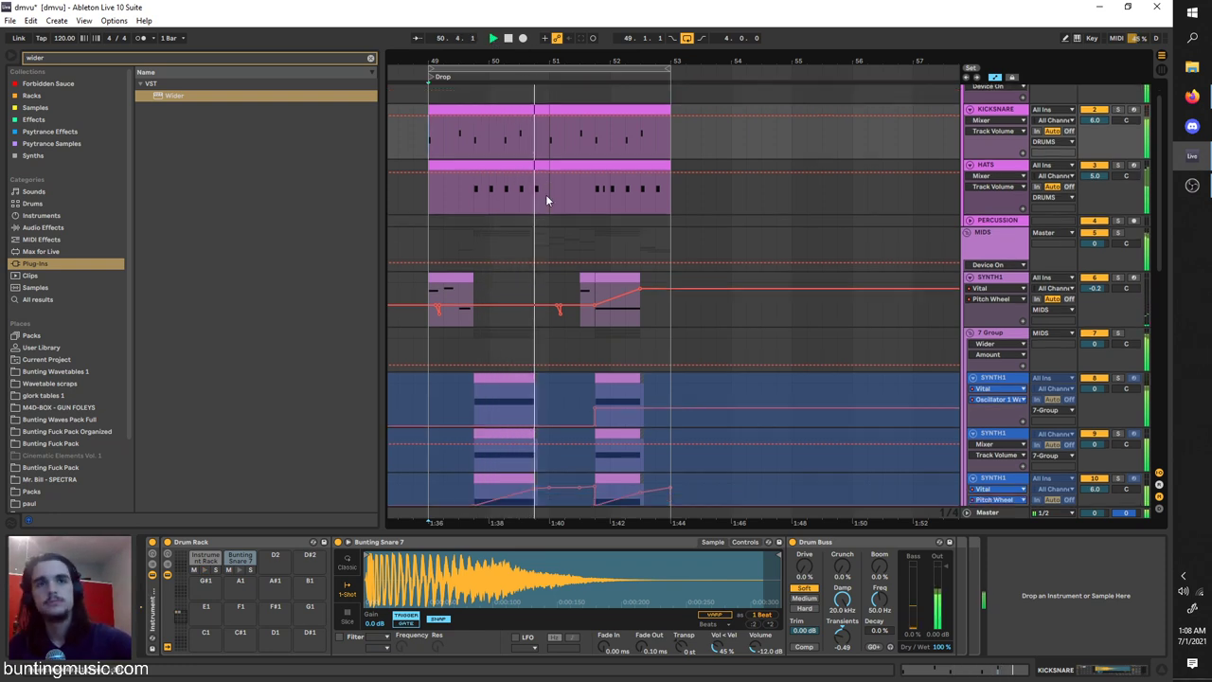
scroll(546, 195, "down", 3)
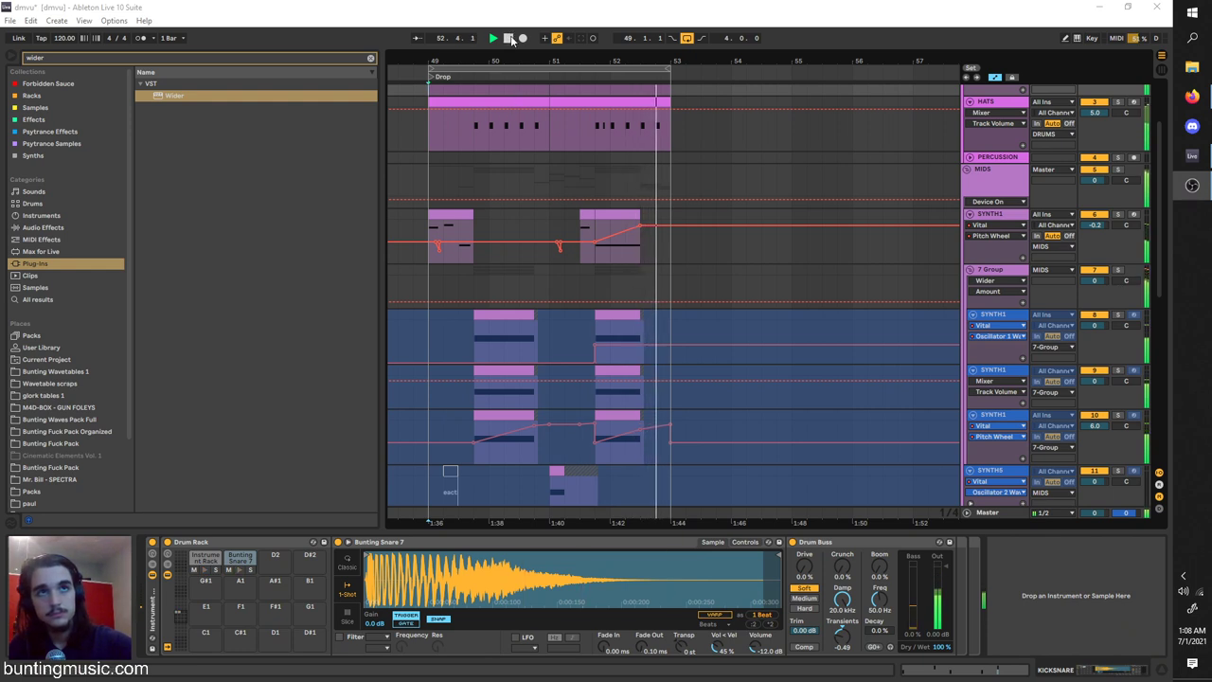
left_click(508, 38)
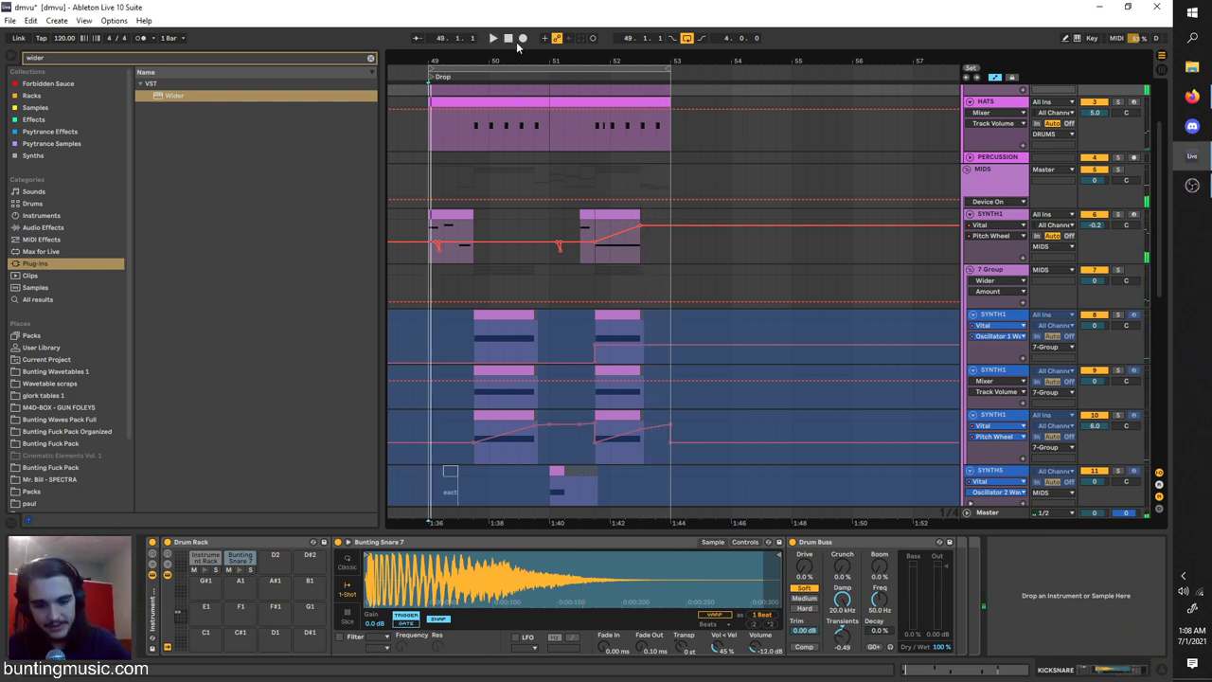
Solo the DRUMS group and play the start of the drop.
scroll(445, 218, "up", 4)
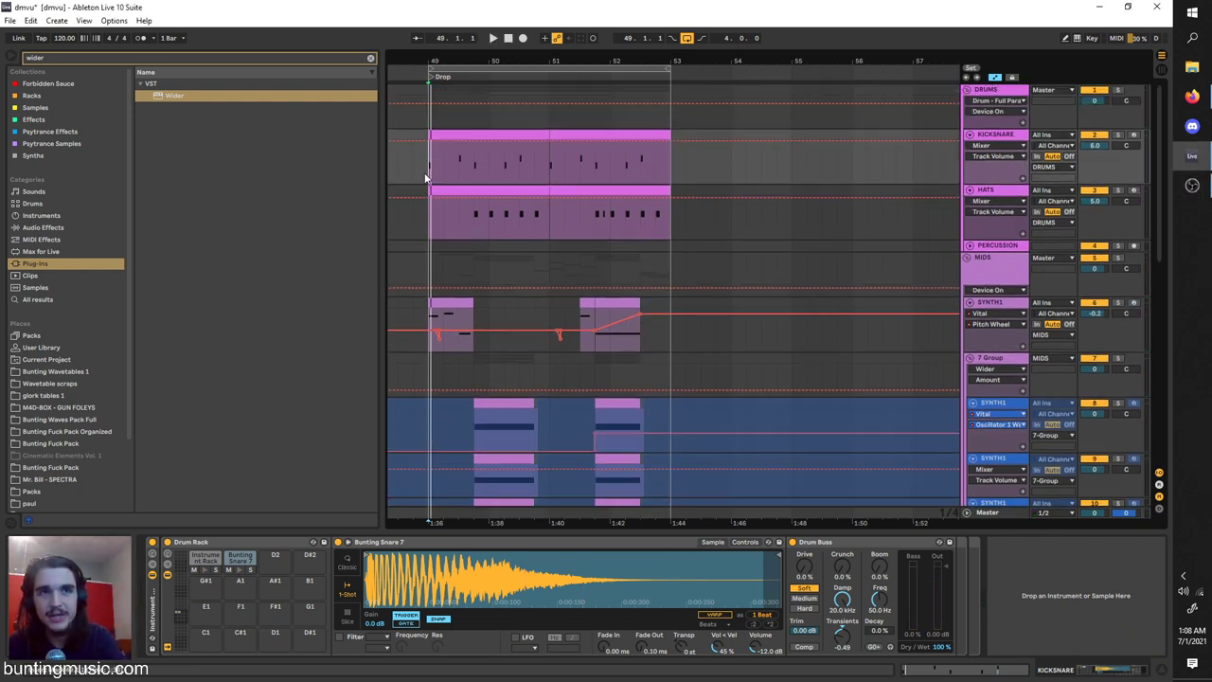
scroll(426, 176, "up", 3)
key("space")
scroll(497, 145, "down", 4)
scroll(495, 161, "left", 1)
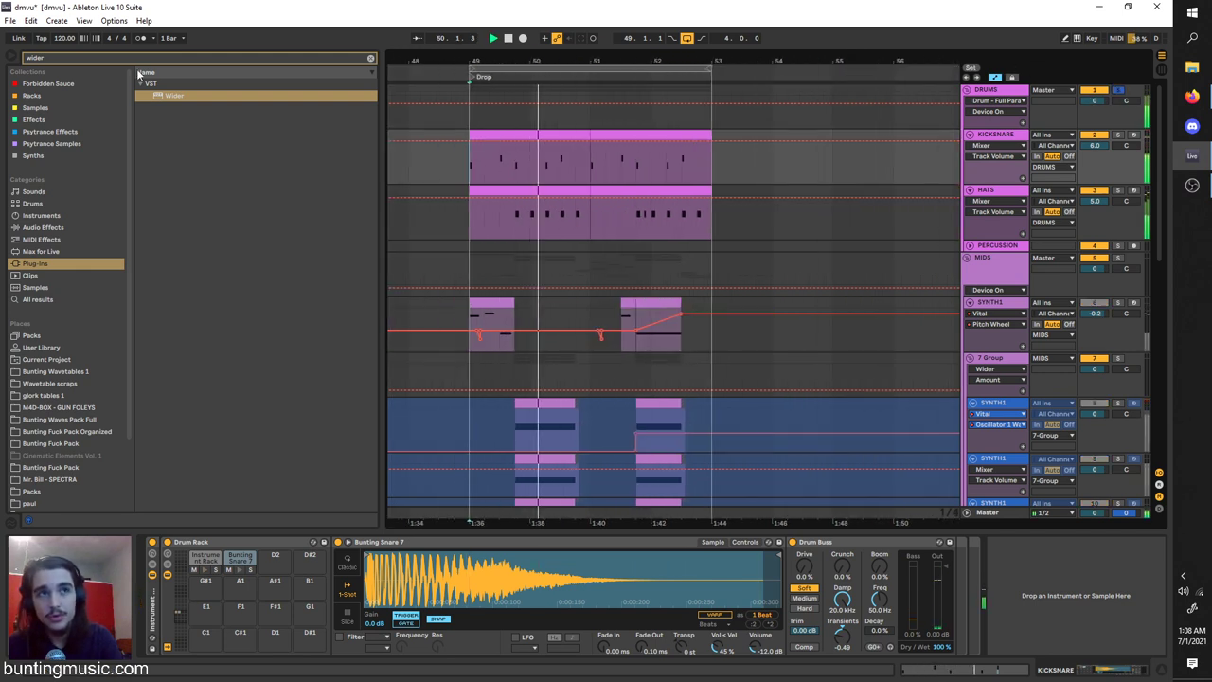
key("space")
left_click(64, 41)
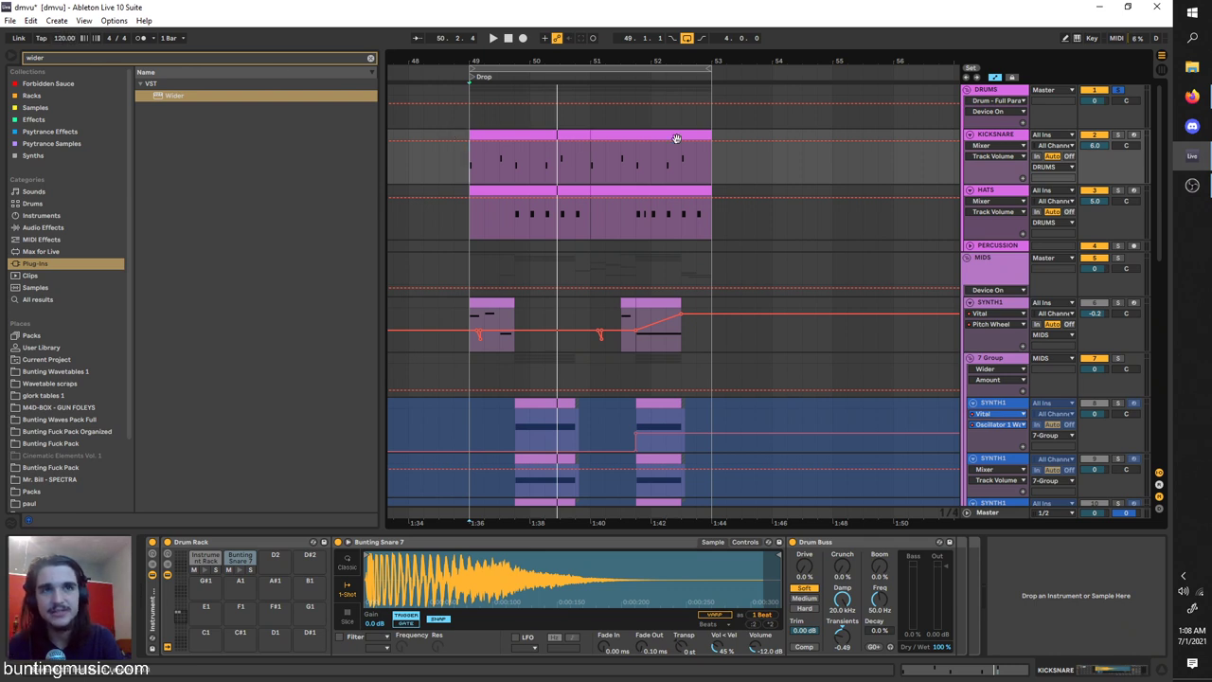
Solo the KICKSNARE track, play it, and inspect the kick and snare pads in its Drum Rack.
key("space")
key("space")
scroll(516, 138, "up", 3)
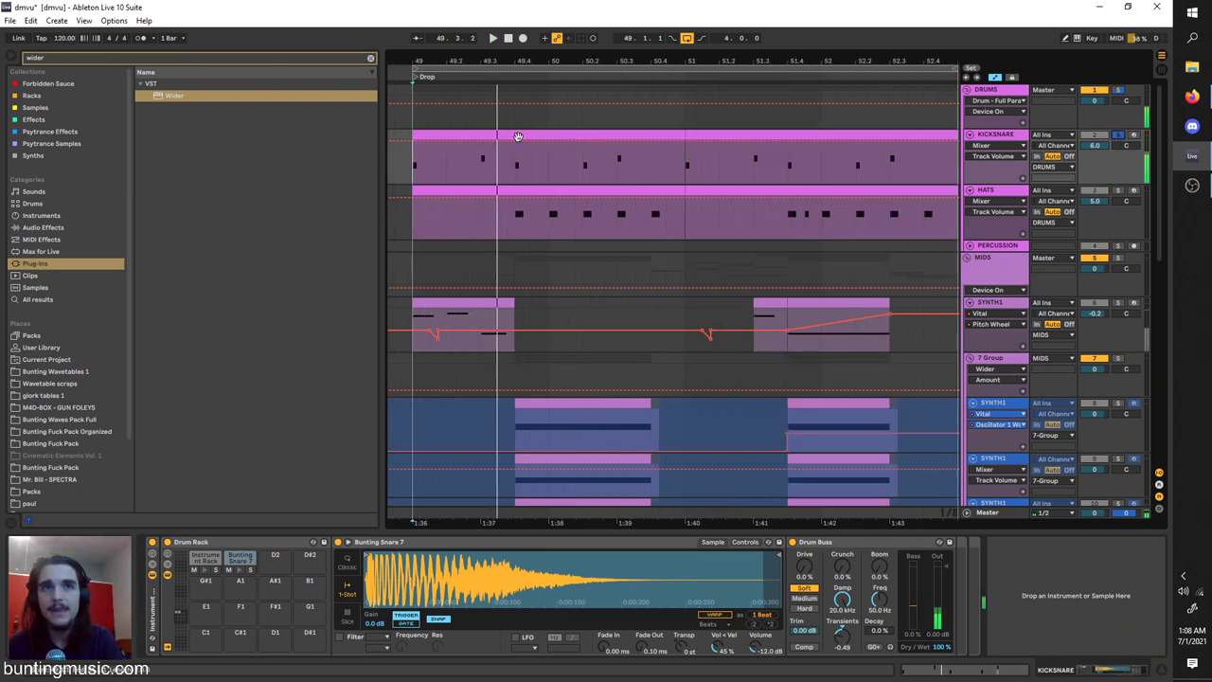
key("space")
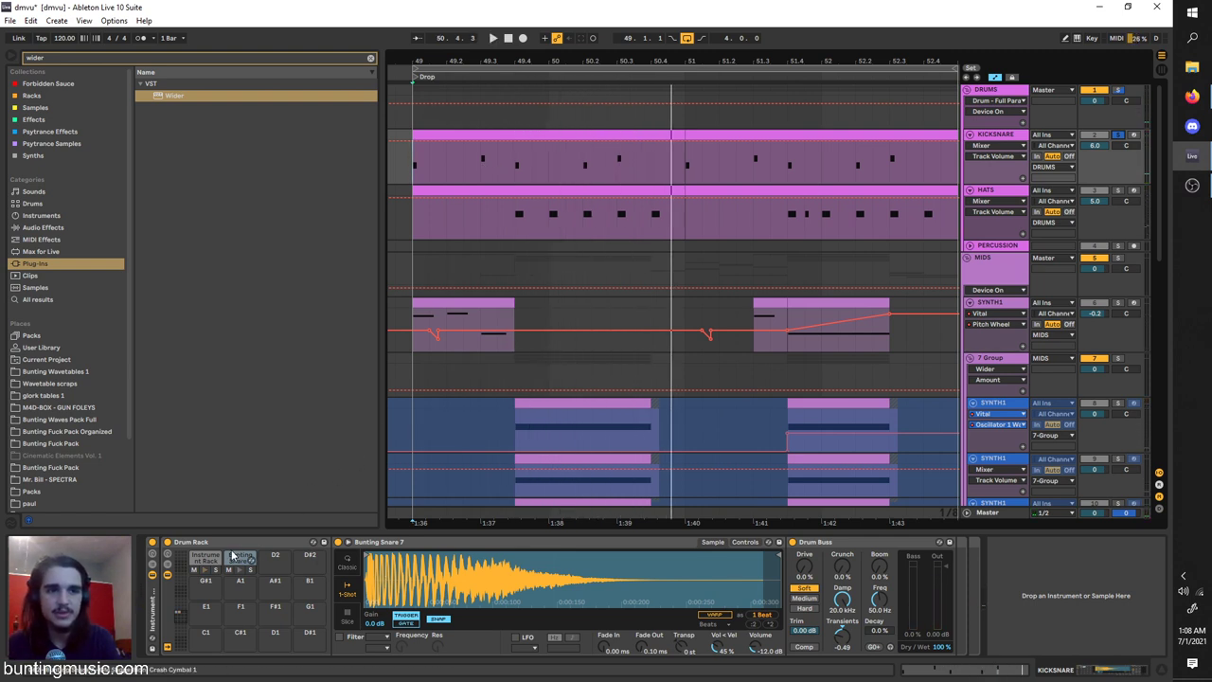
key("space")
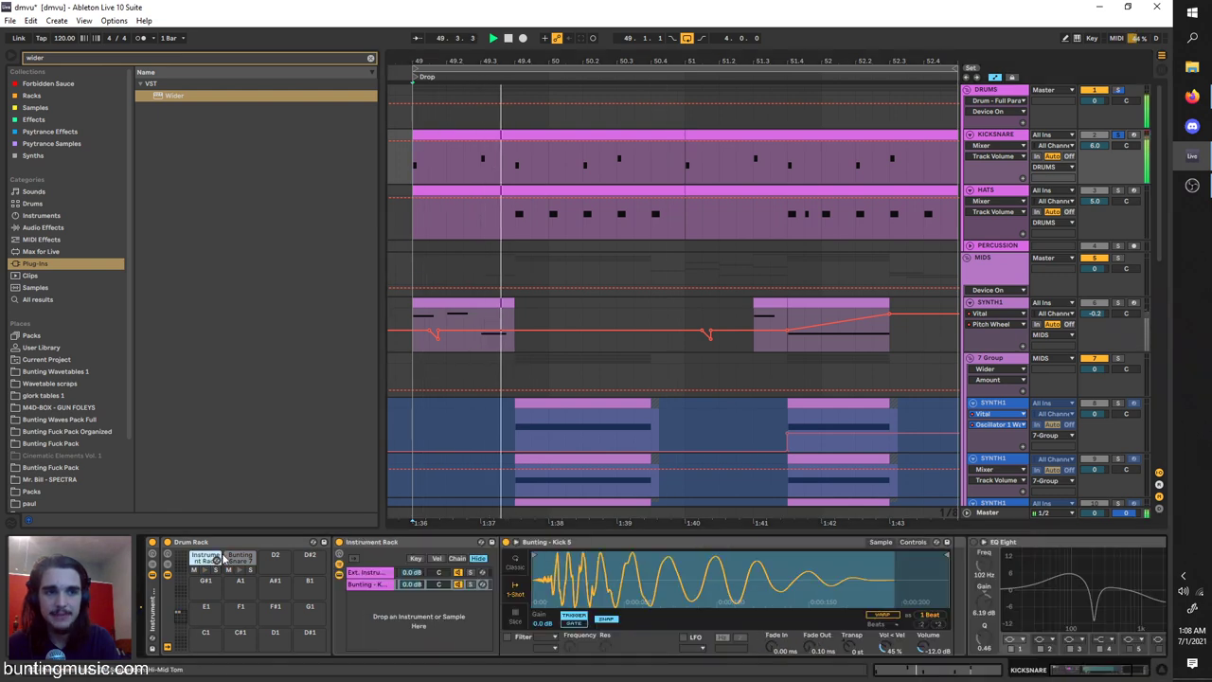
Switch to Firefox, view the buntingmusic.com home page and the linked Patreon page, and close both.
left_click(1191, 98)
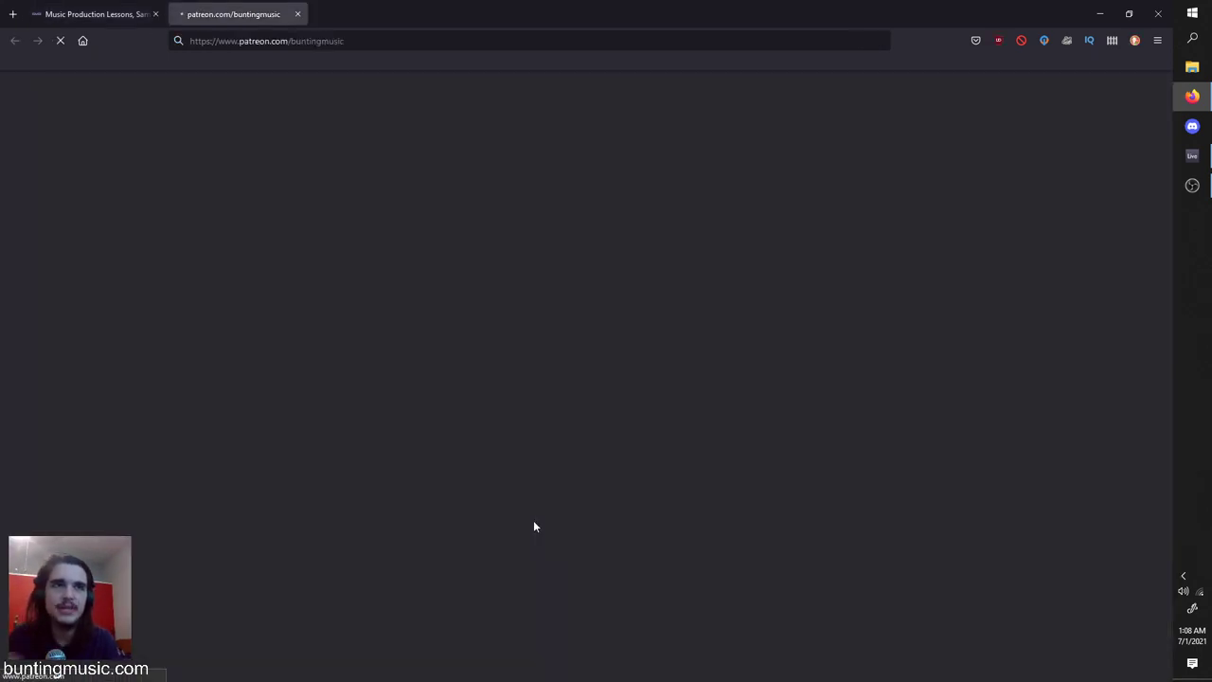
left_click(144, 3)
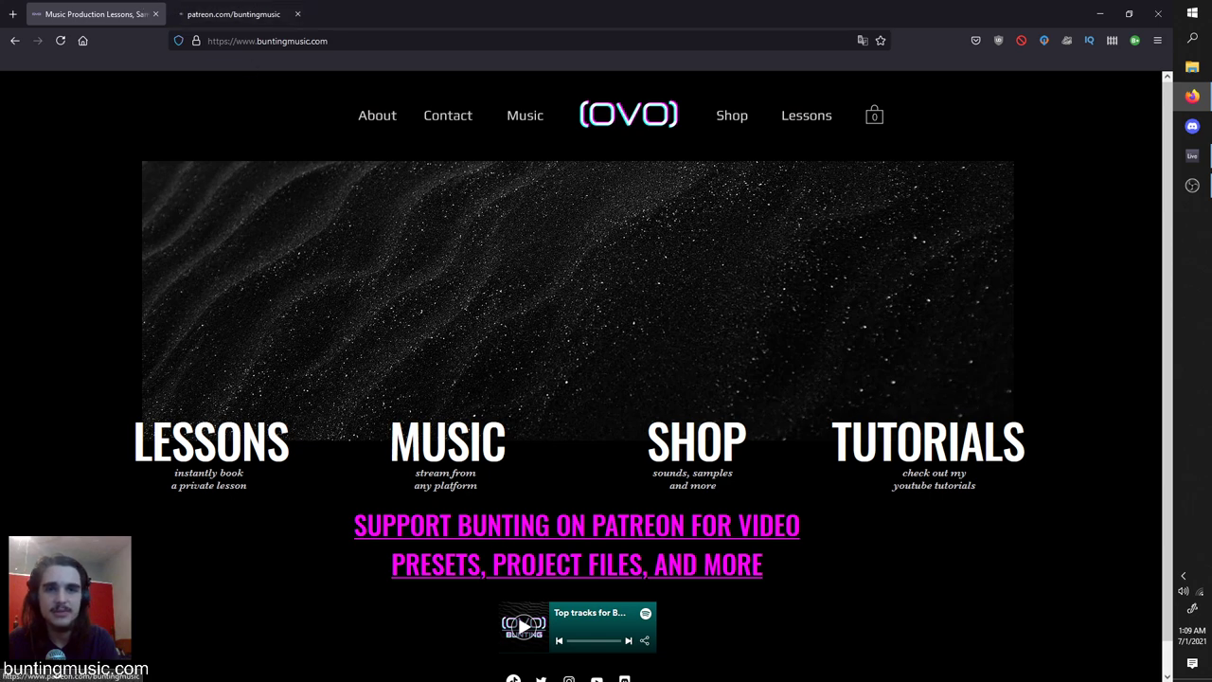
left_click(213, 5)
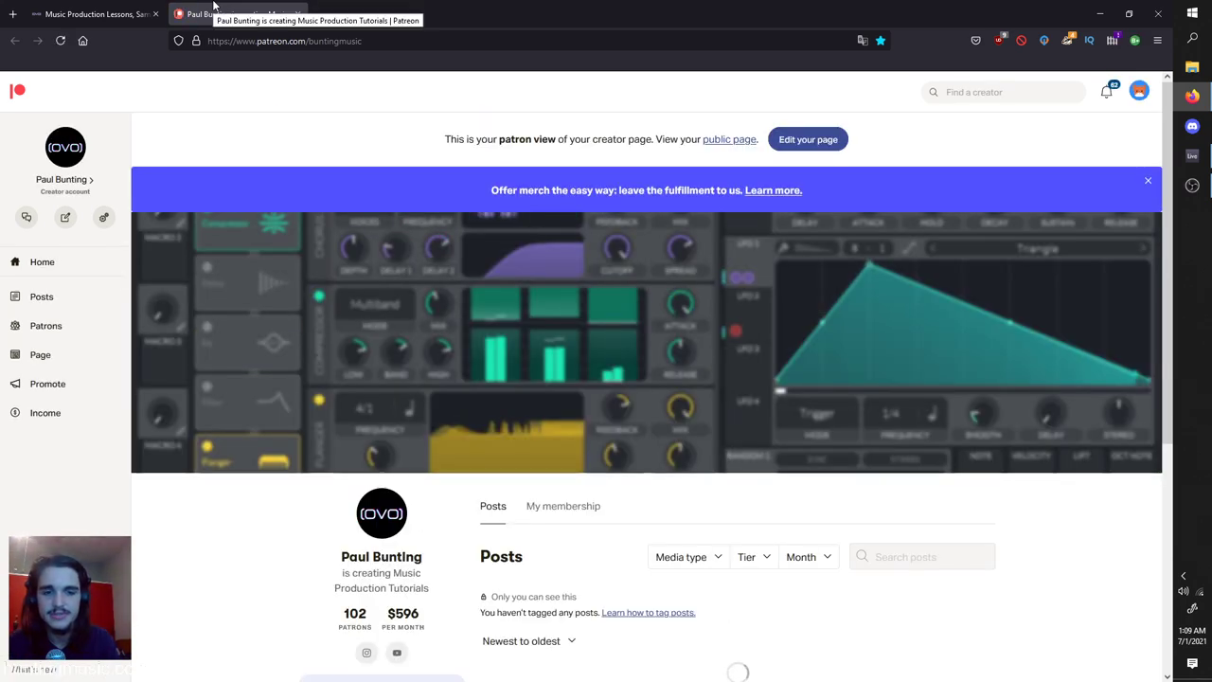
middle_click(216, 7)
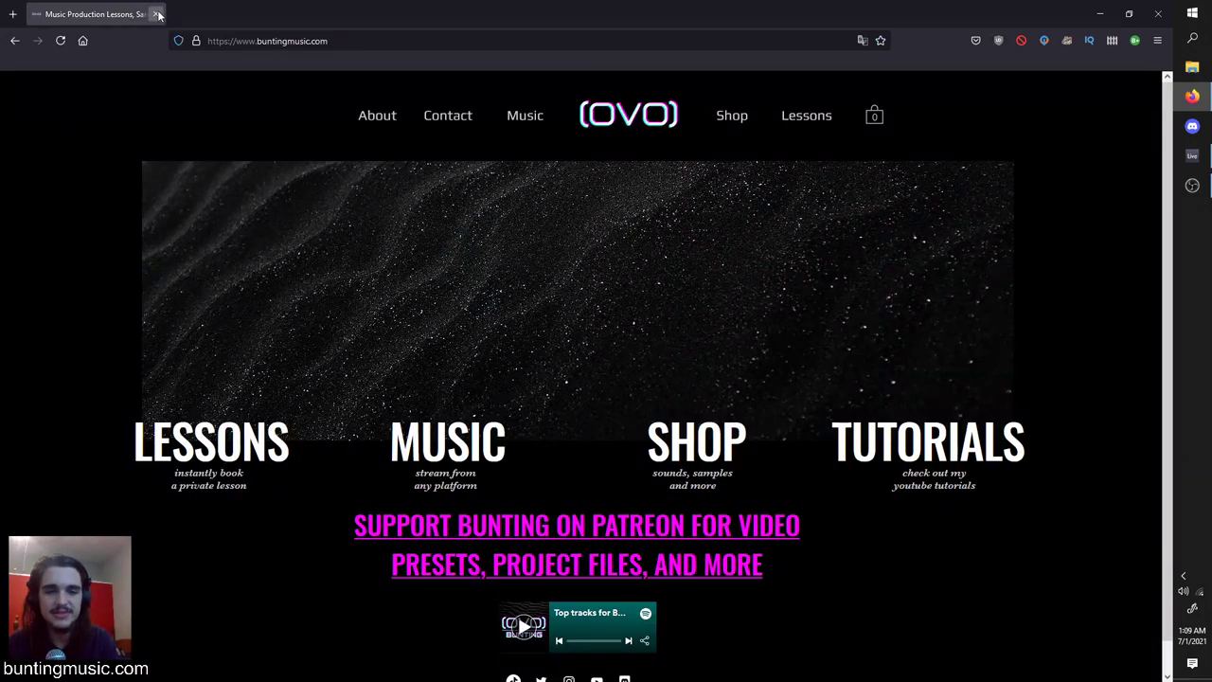
left_click(158, 14)
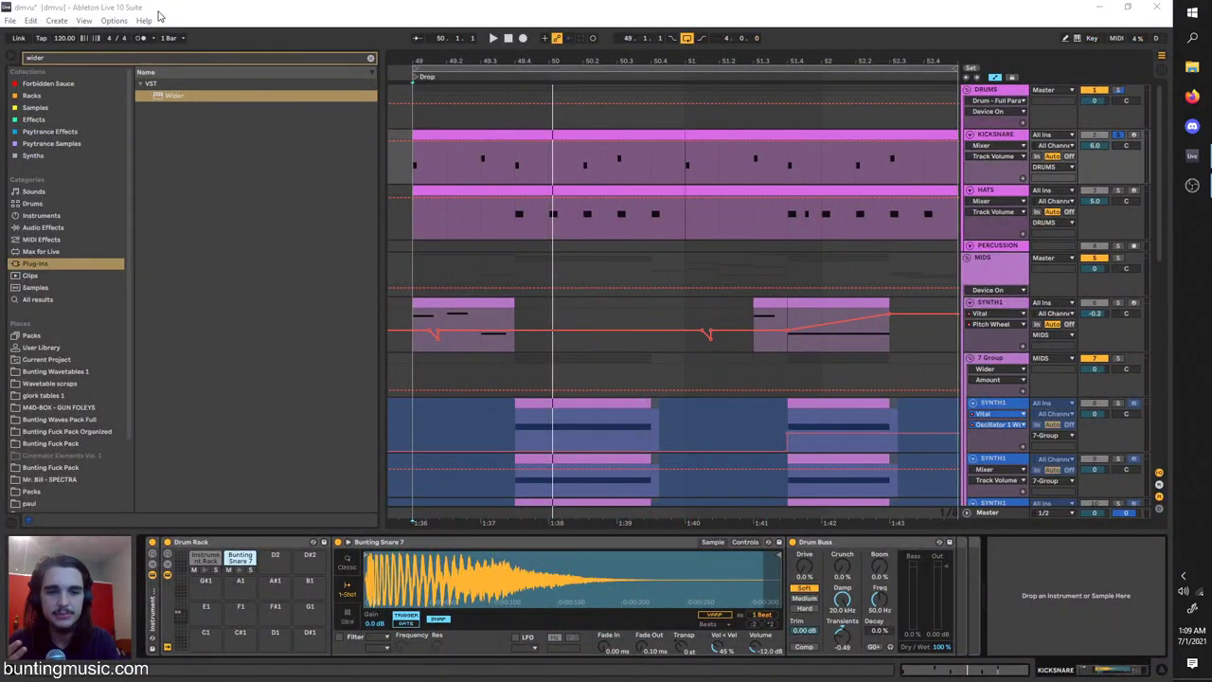
Go to the start of the drop on the HATS track, inspect its Drum Rack and toggle the track's solo.
scroll(409, 178, "down", 3)
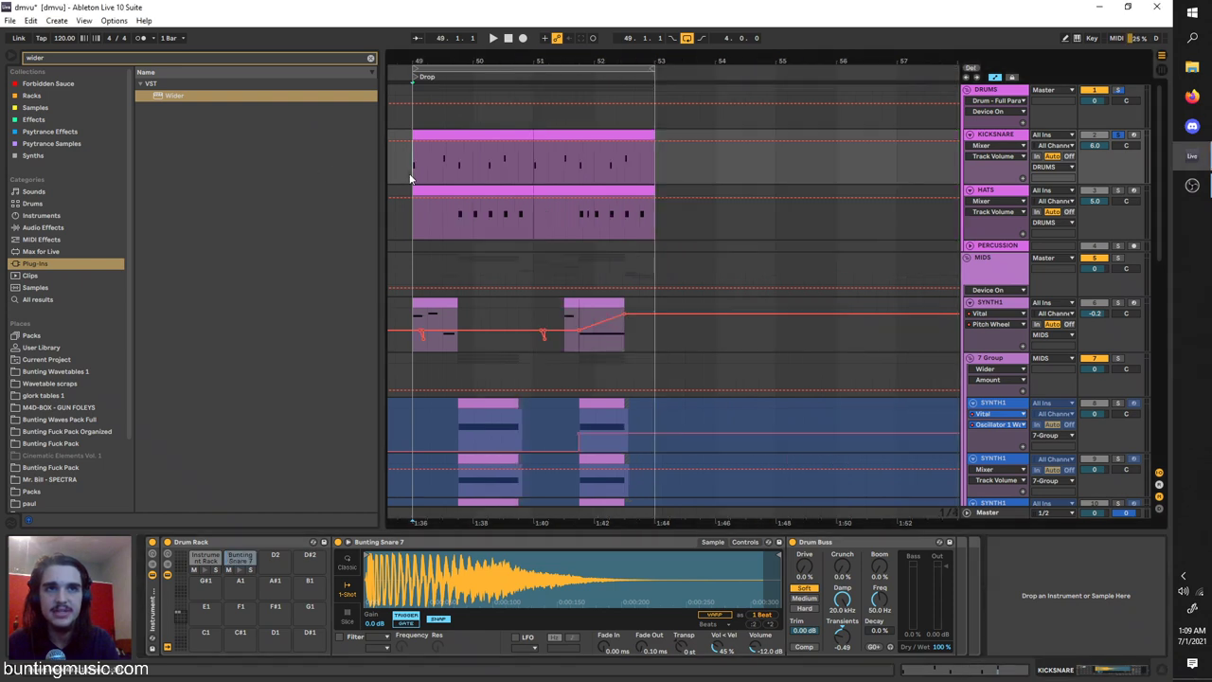
scroll(406, 178, "up", 3)
scroll(408, 173, "down", 3)
scroll(422, 178, "left", 1)
scroll(445, 195, "down", 2)
left_click(466, 179)
left_click(465, 174)
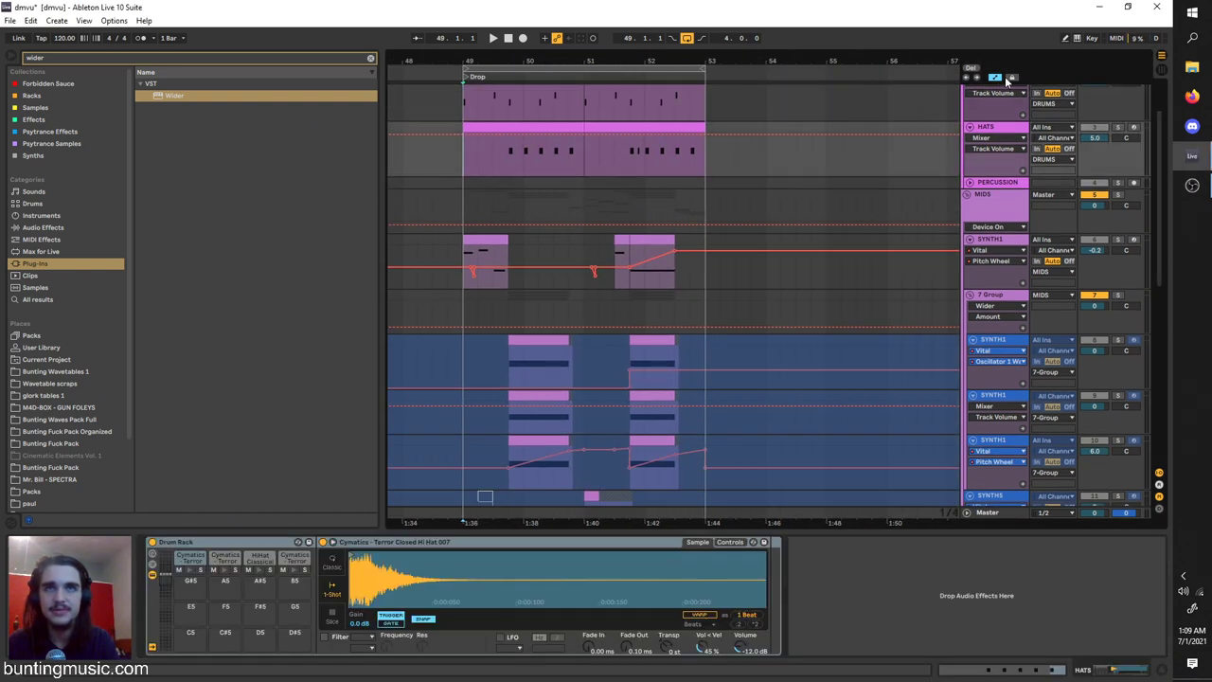
left_click(1120, 130)
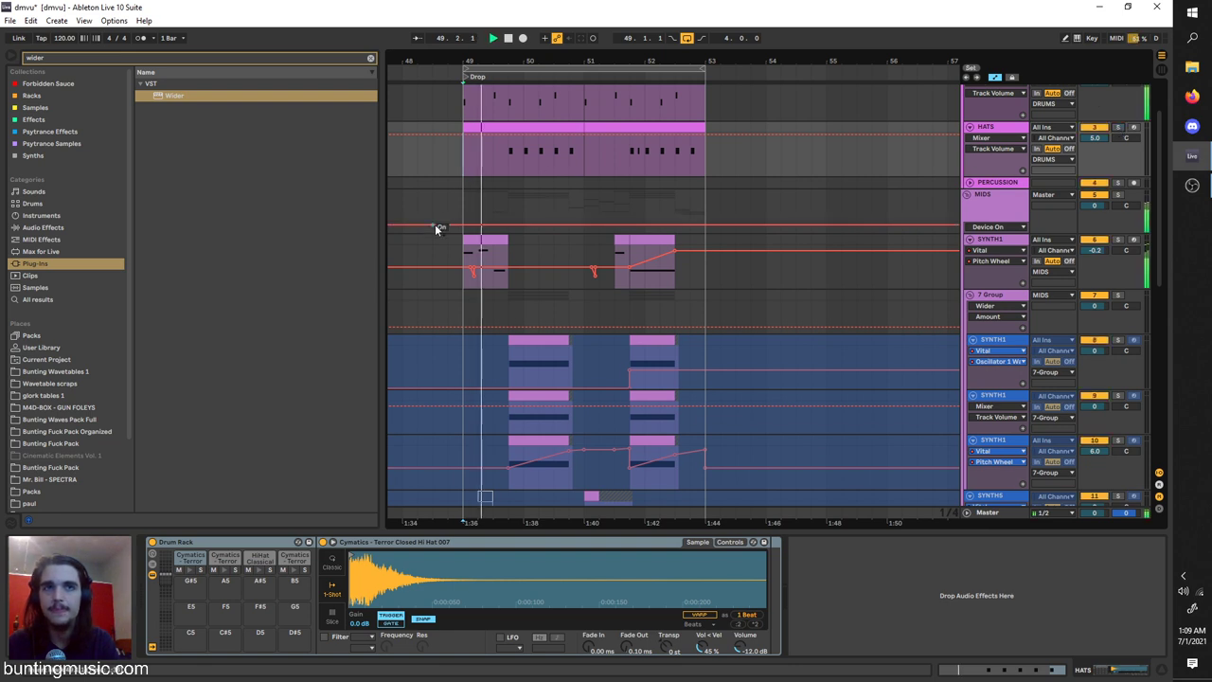
Solo the first SYNTH1 track in the MIDS group and play it from bar 49.
left_click(464, 252)
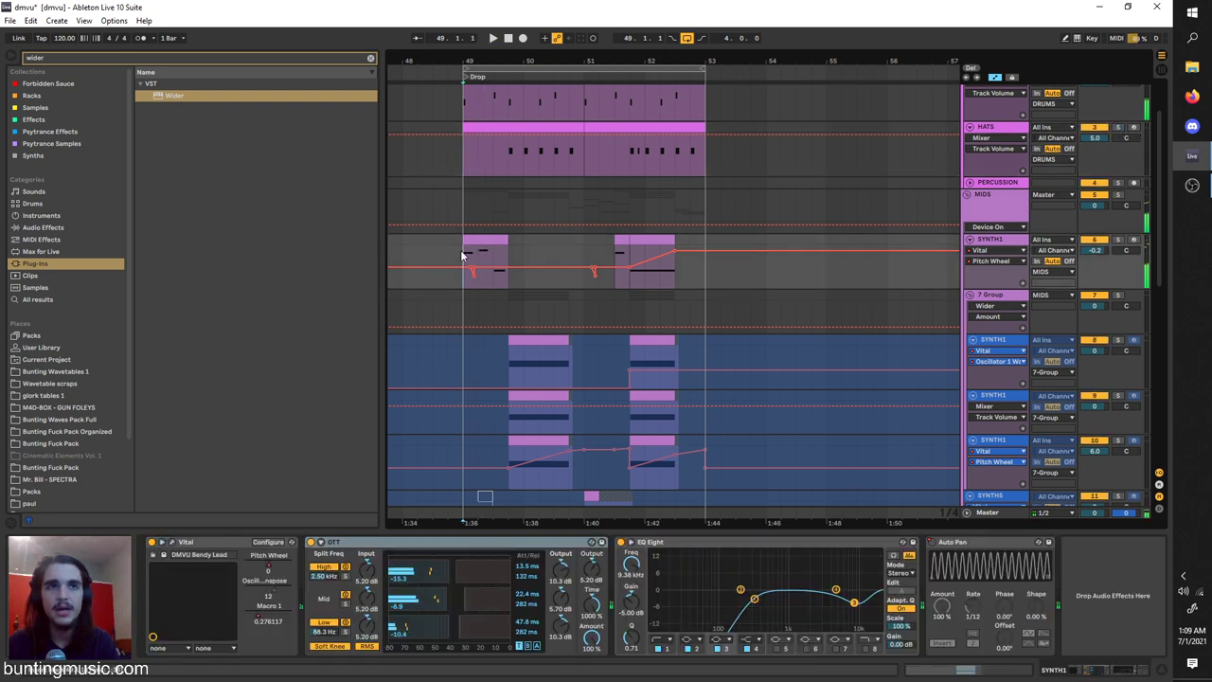
left_click(1117, 240)
key("space")
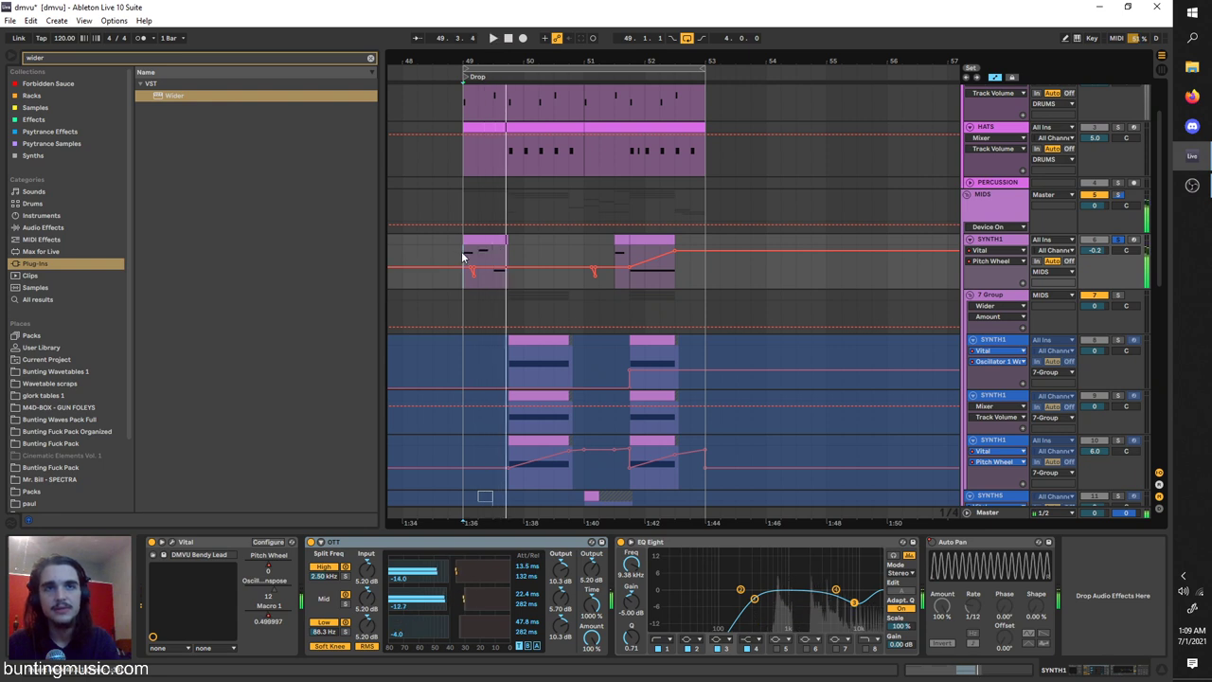
scroll(463, 256, "up", 3)
scroll(471, 254, "right", 1)
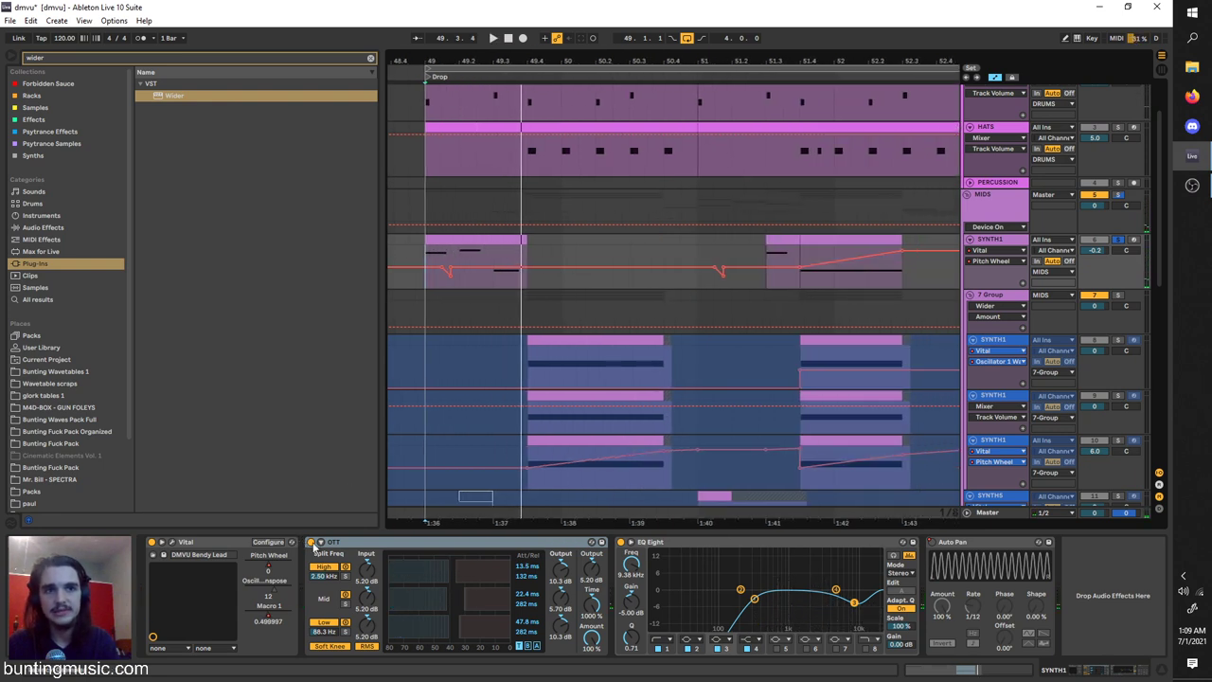
Turn off the OTT and EQ Eight devices on the soloed SYNTH1 track and play the dry lead.
left_click(310, 542)
left_click(622, 541)
key("space")
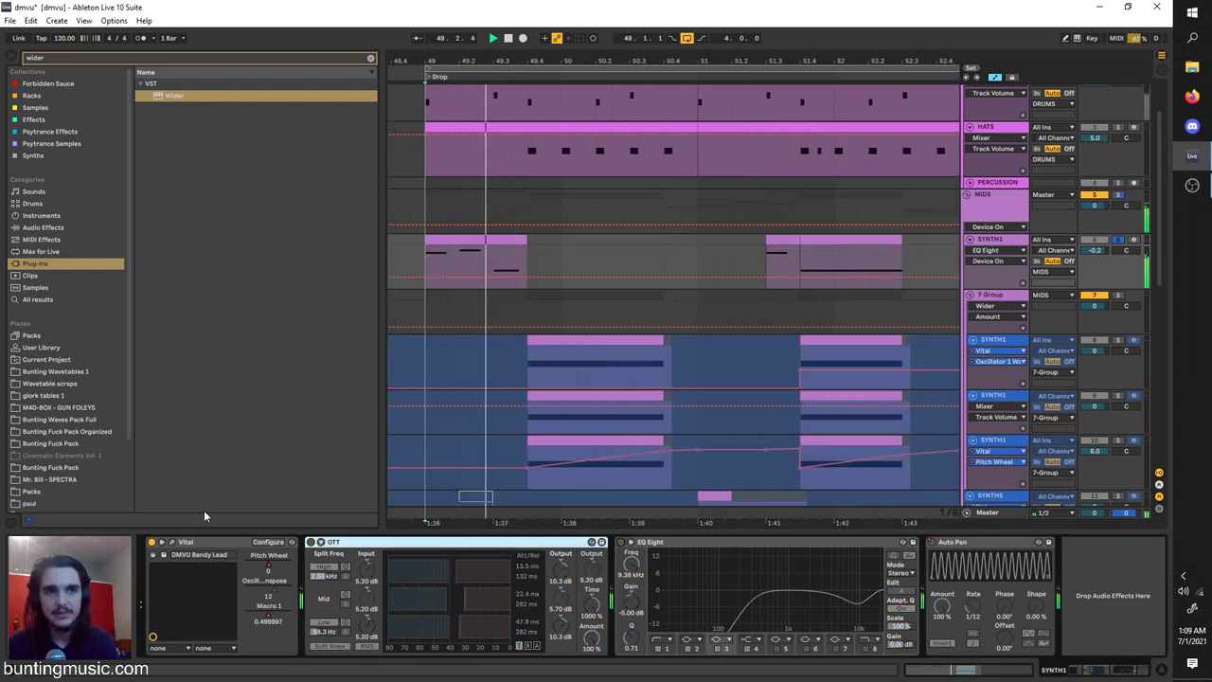
Open Vital on the SYNTH1 track and review the DMVU Bendy Lead preset's voice, effects and glide settings.
left_click(174, 542)
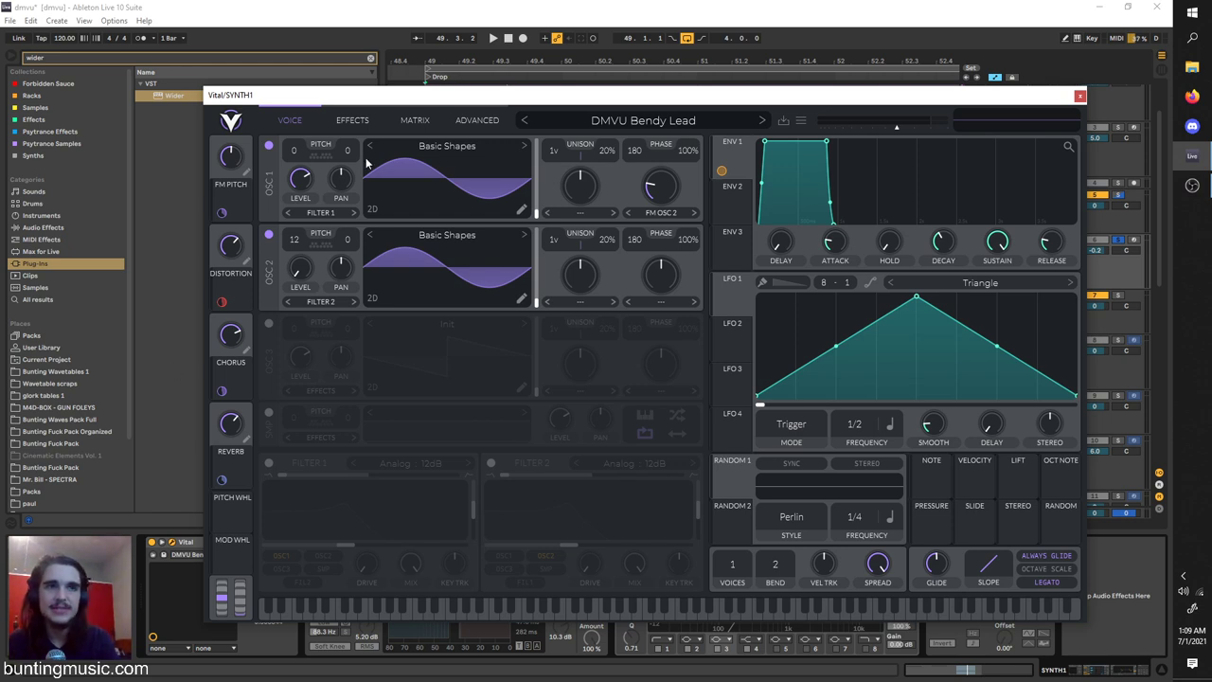
left_click(353, 120)
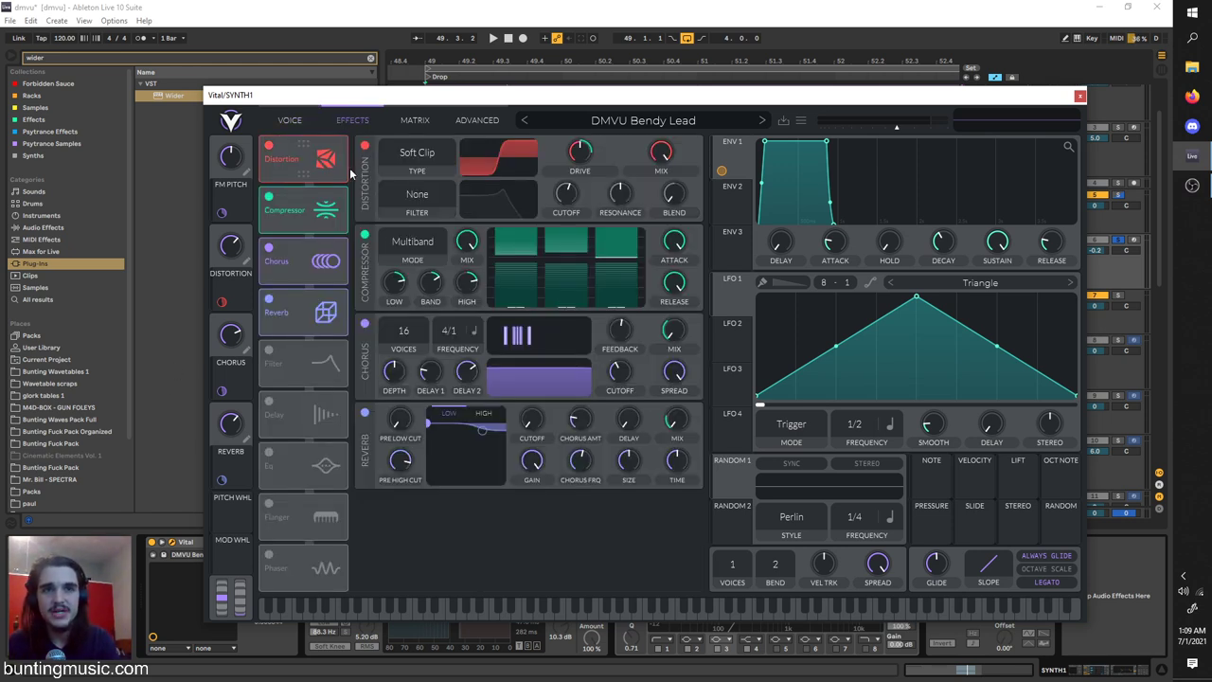
left_click(290, 121)
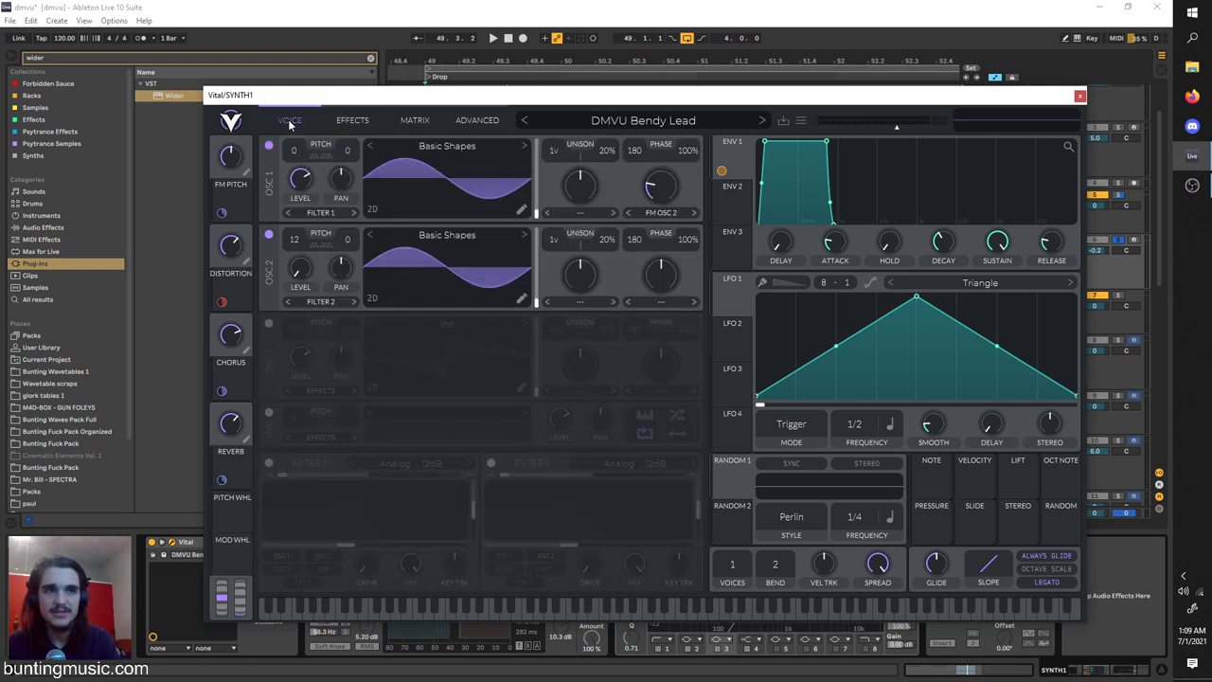
left_click_drag(932, 567, 933, 565)
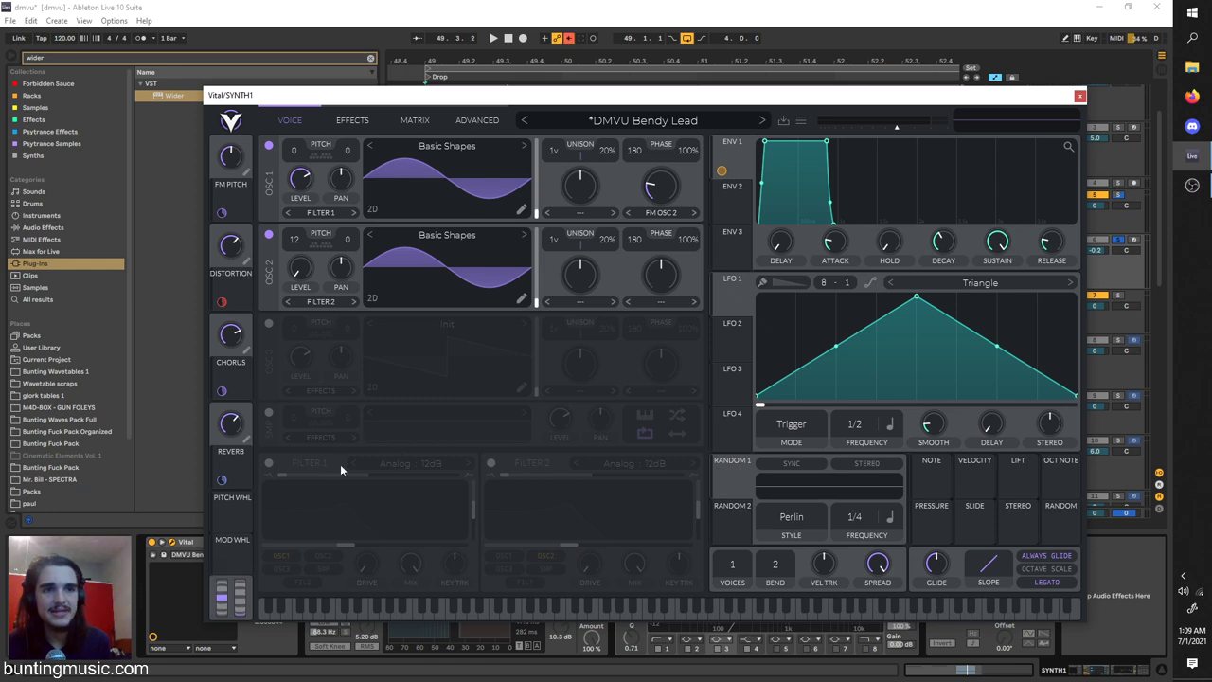
Initialize the Vital preset on the SYNTH1 track and play the clip with the blank sound.
left_click_drag(489, 112, 452, 112)
left_click(730, 141)
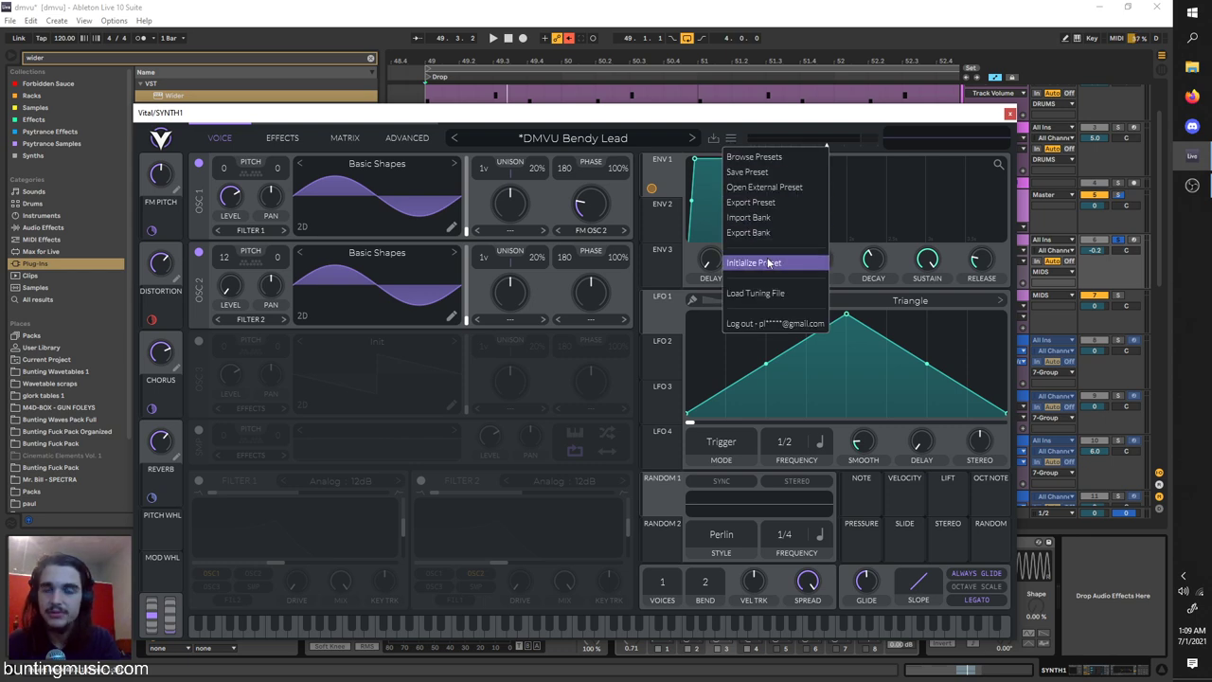
left_click(767, 263)
left_click(611, 104)
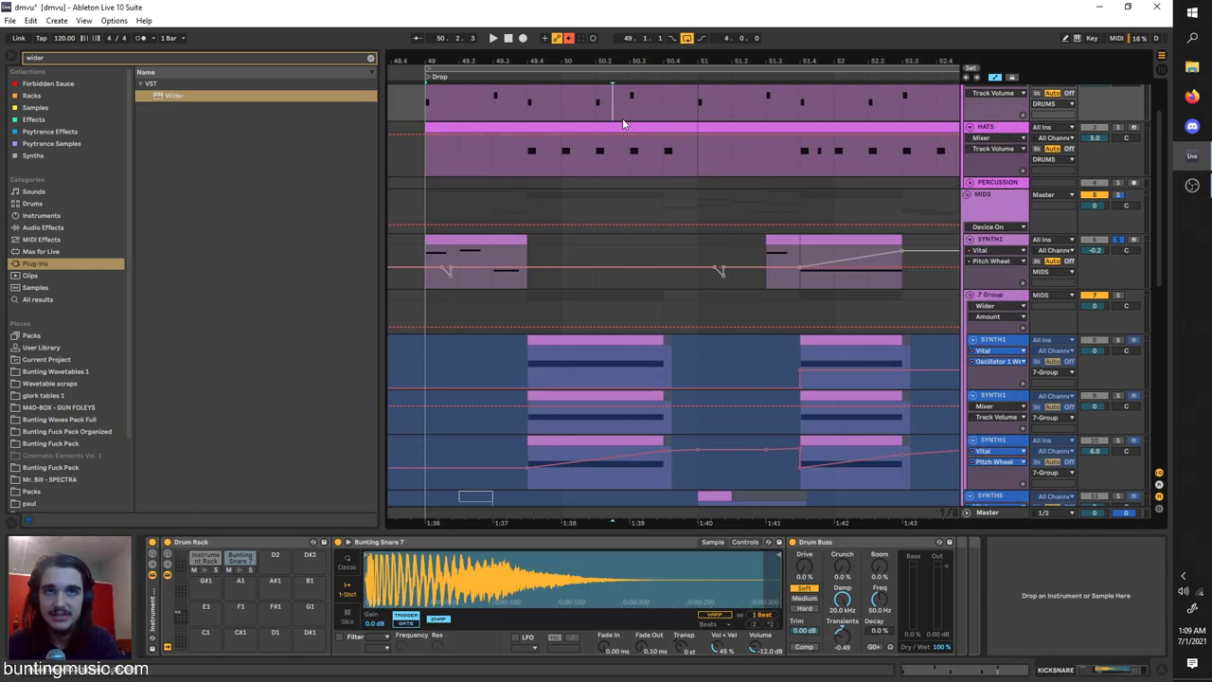
left_click(1004, 238)
key("space")
Set Vital's oscillator 1 wavetable to Basic Shapes.
left_click_drag(582, 121, 659, 288)
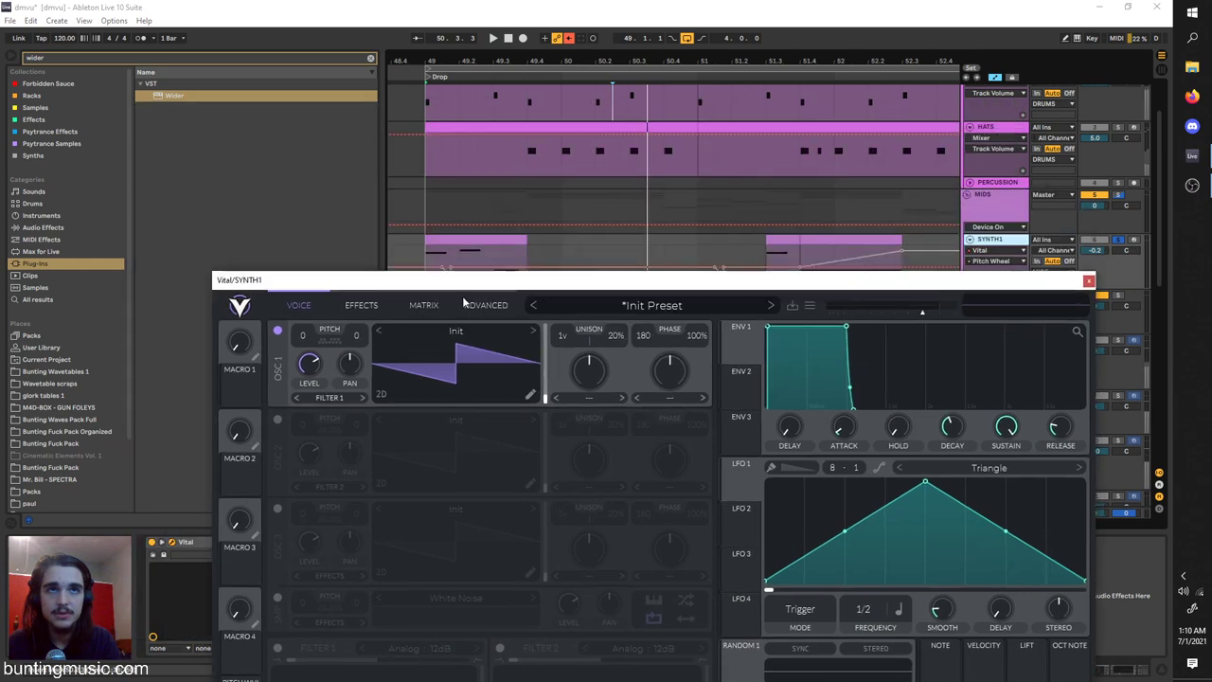
left_click_drag(502, 302, 552, 152)
left_click(527, 173)
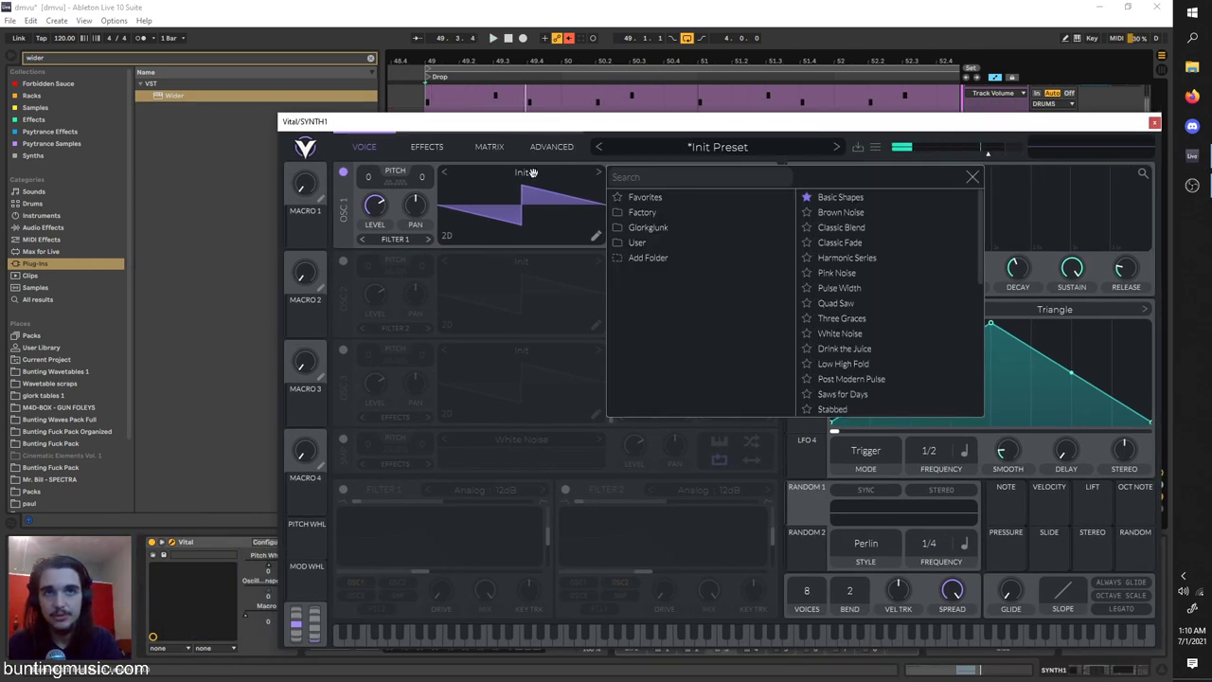
left_click(867, 194)
left_click(968, 178)
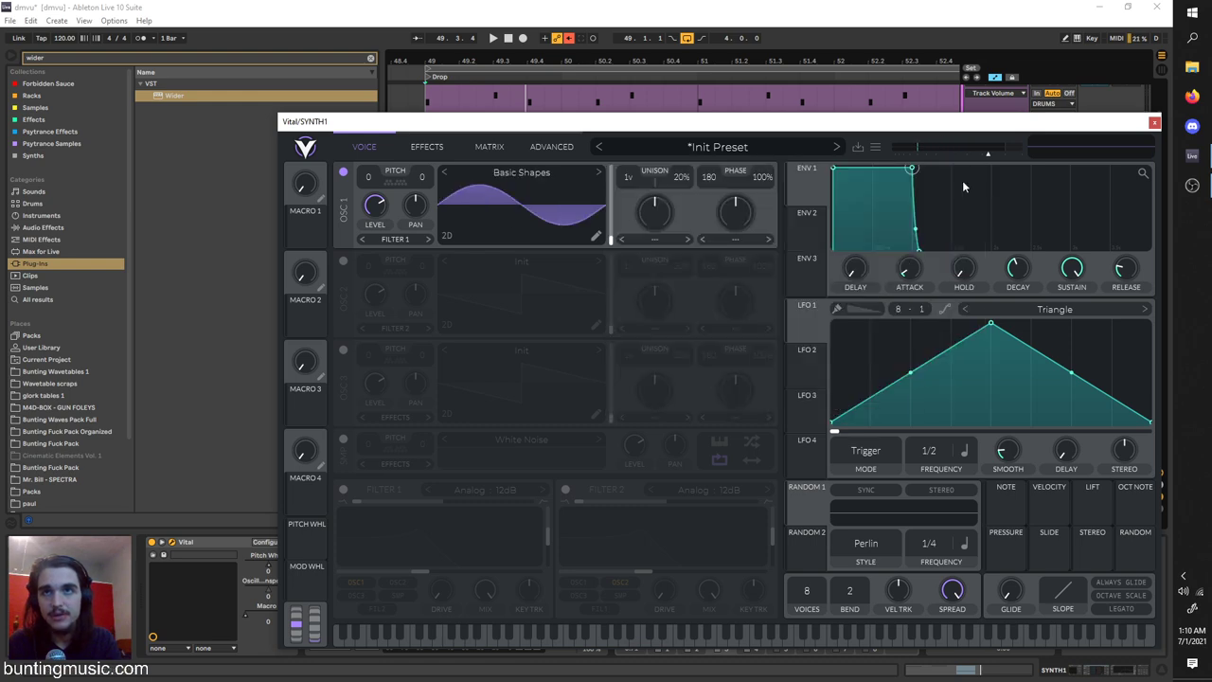
key("space")
Set Vital's glide time to 0.223 secs and play the SYNTH1 clip with its notes in view.
left_click_drag(757, 119, 642, 85)
key("space")
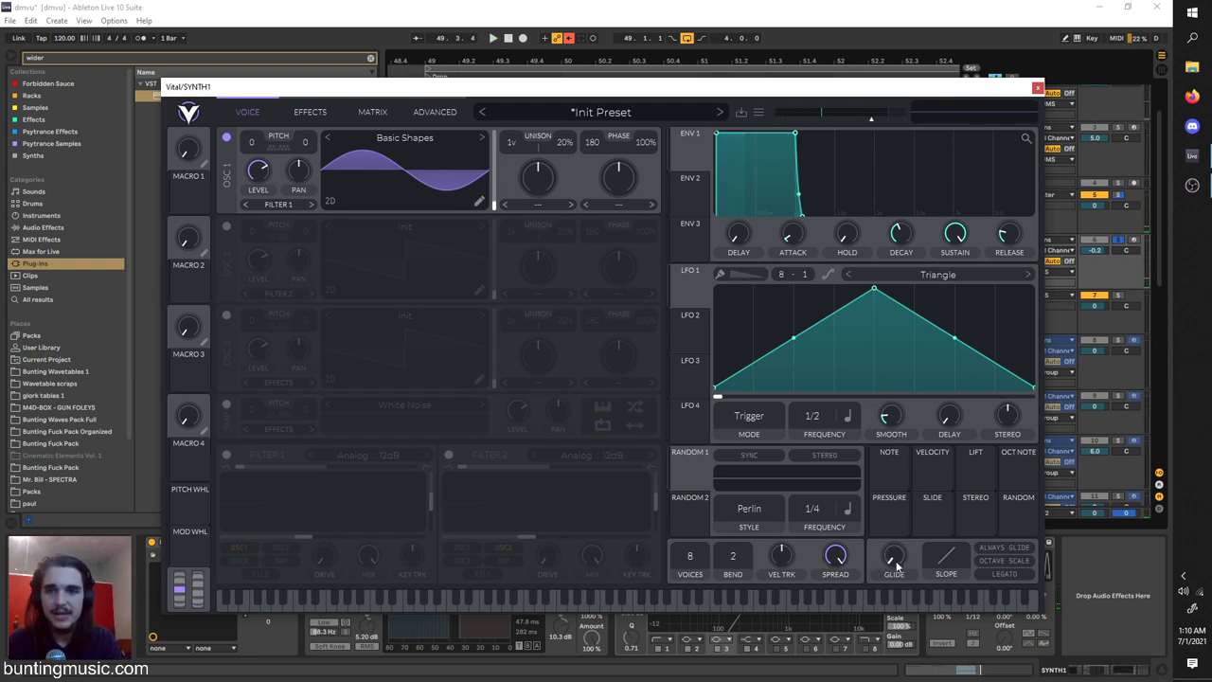
mouse_move(896, 557)
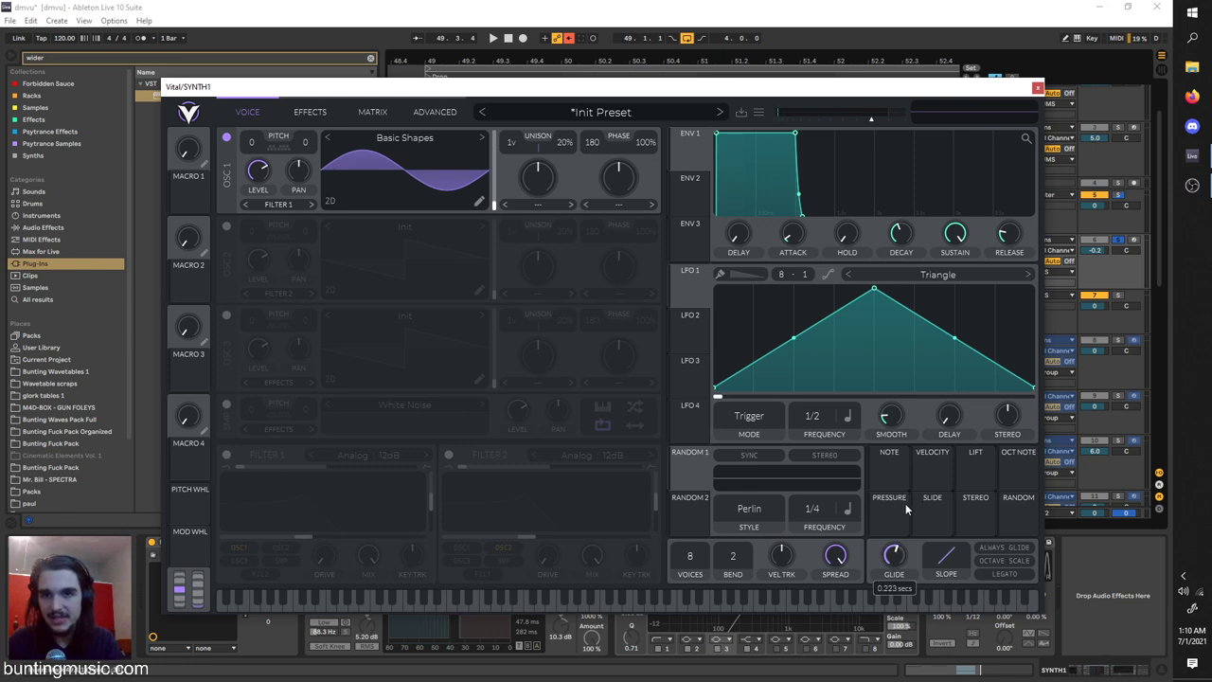
key("space")
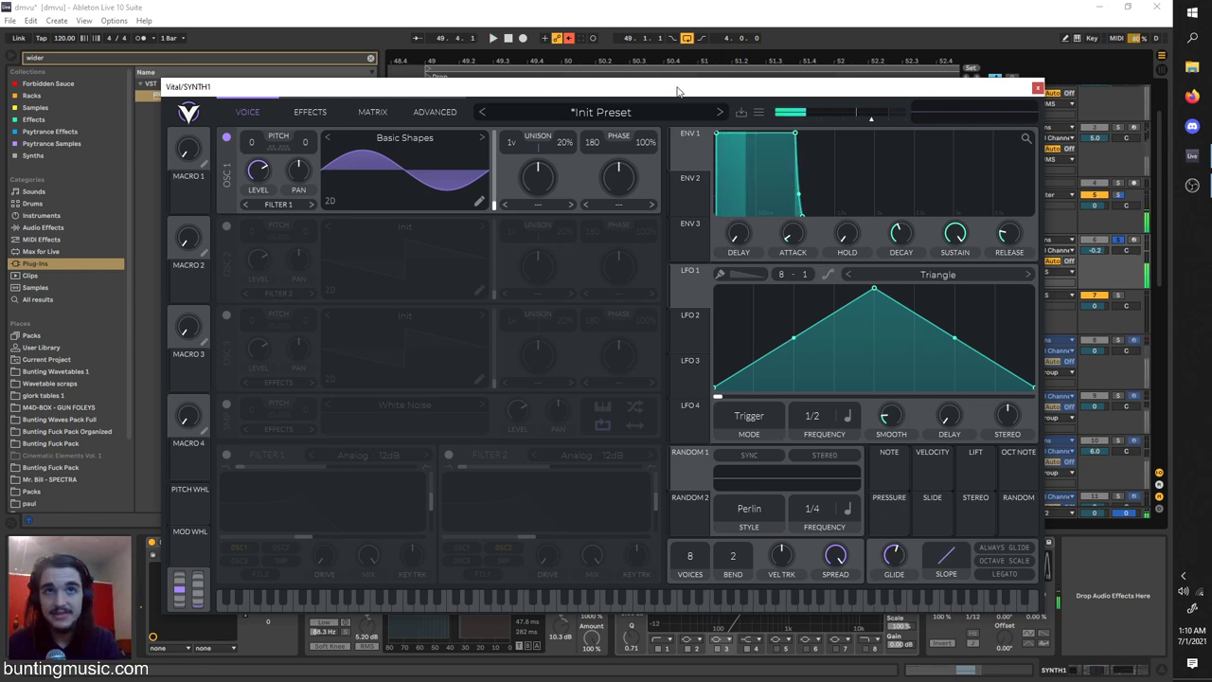
left_click_drag(661, 83, 676, 391)
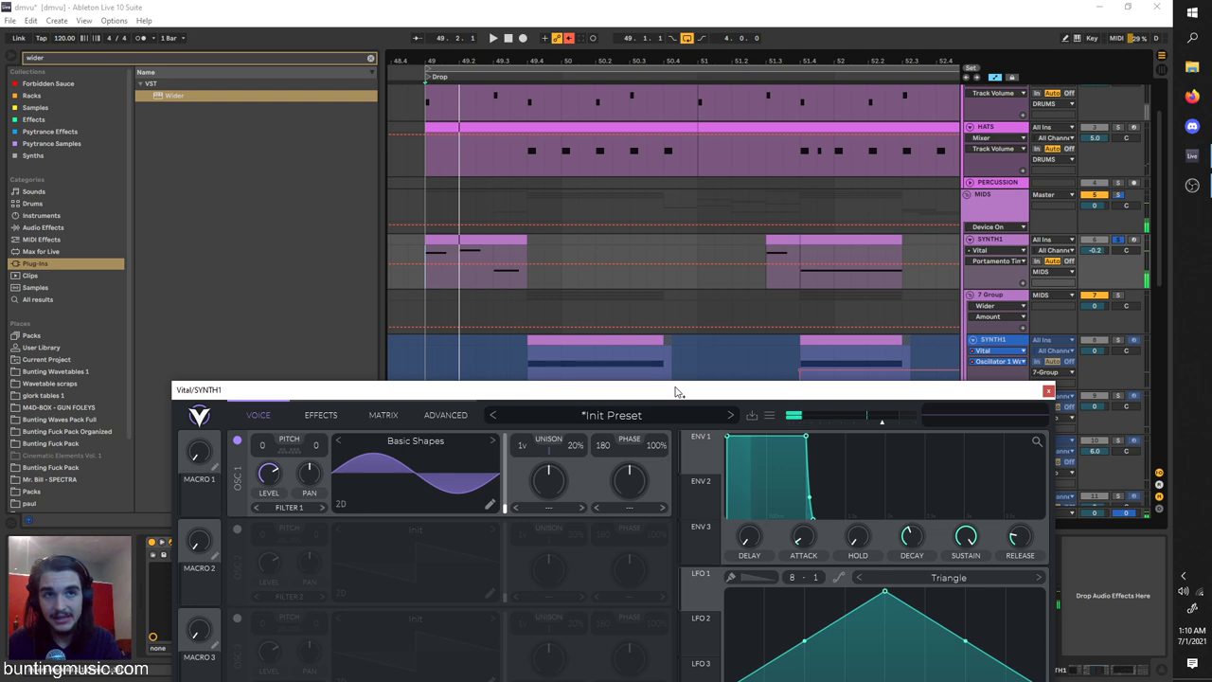
Turn on legato for the SYNTH1 lead in Vital and shorten the glide time while the clip plays.
left_click_drag(530, 397, 483, 48)
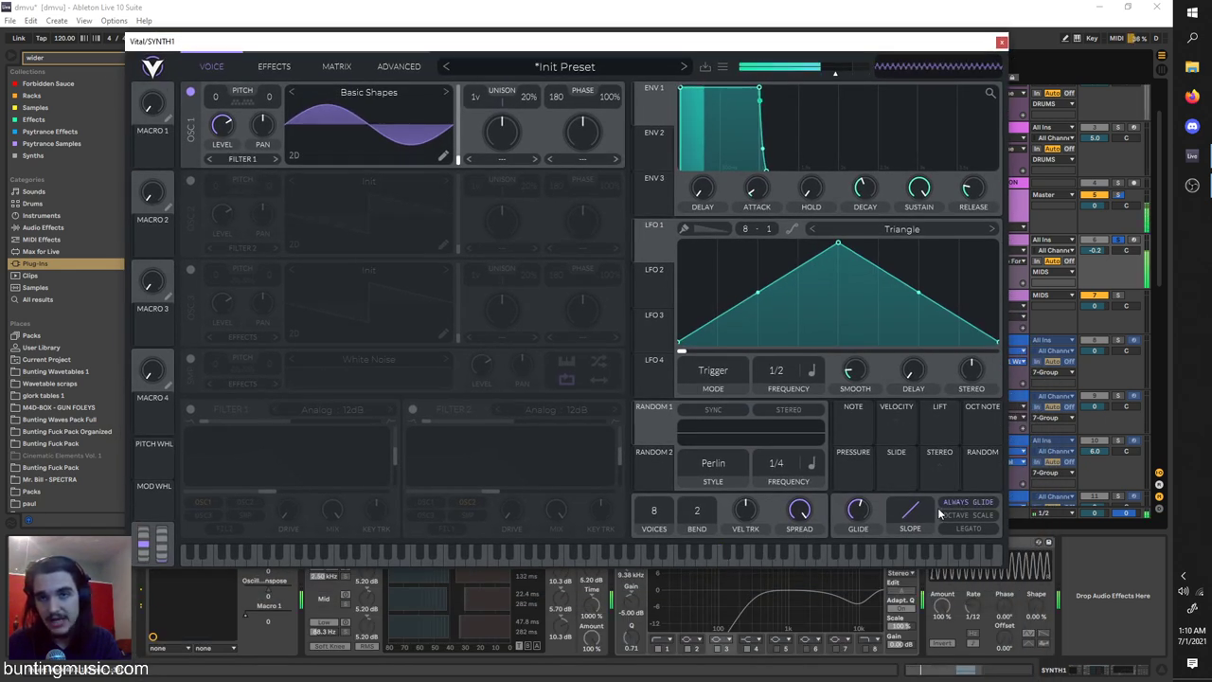
left_click(968, 529)
mouse_move(859, 518)
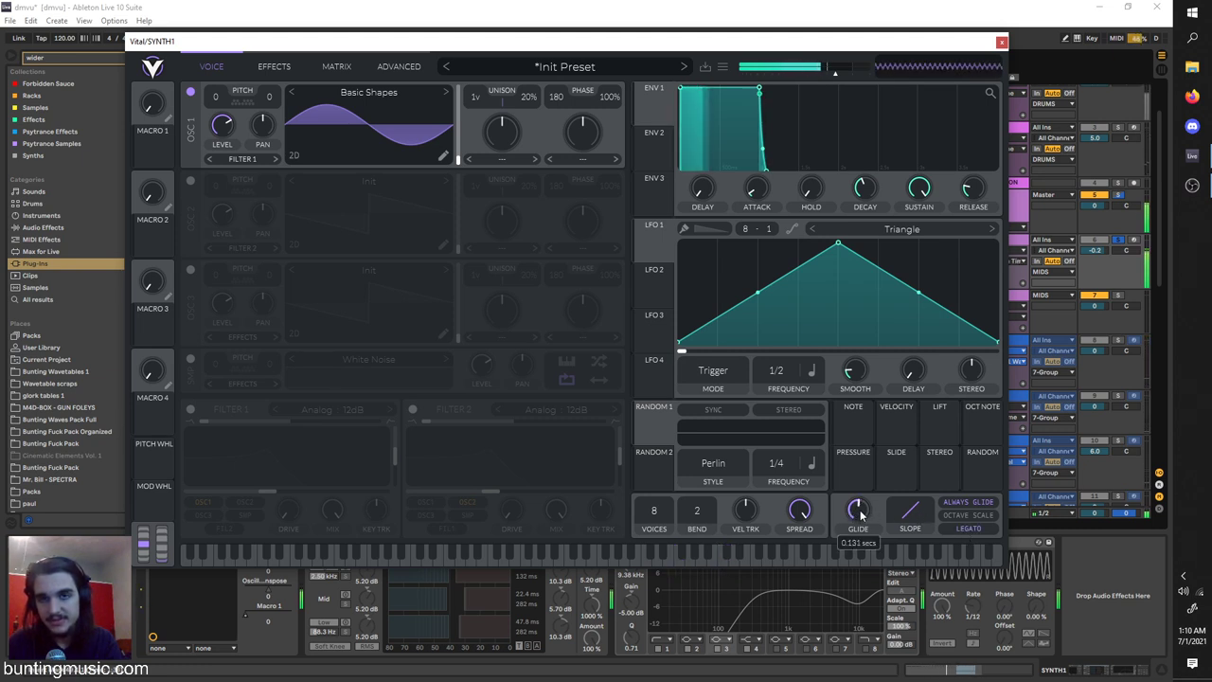
left_click_drag(864, 511, 856, 517)
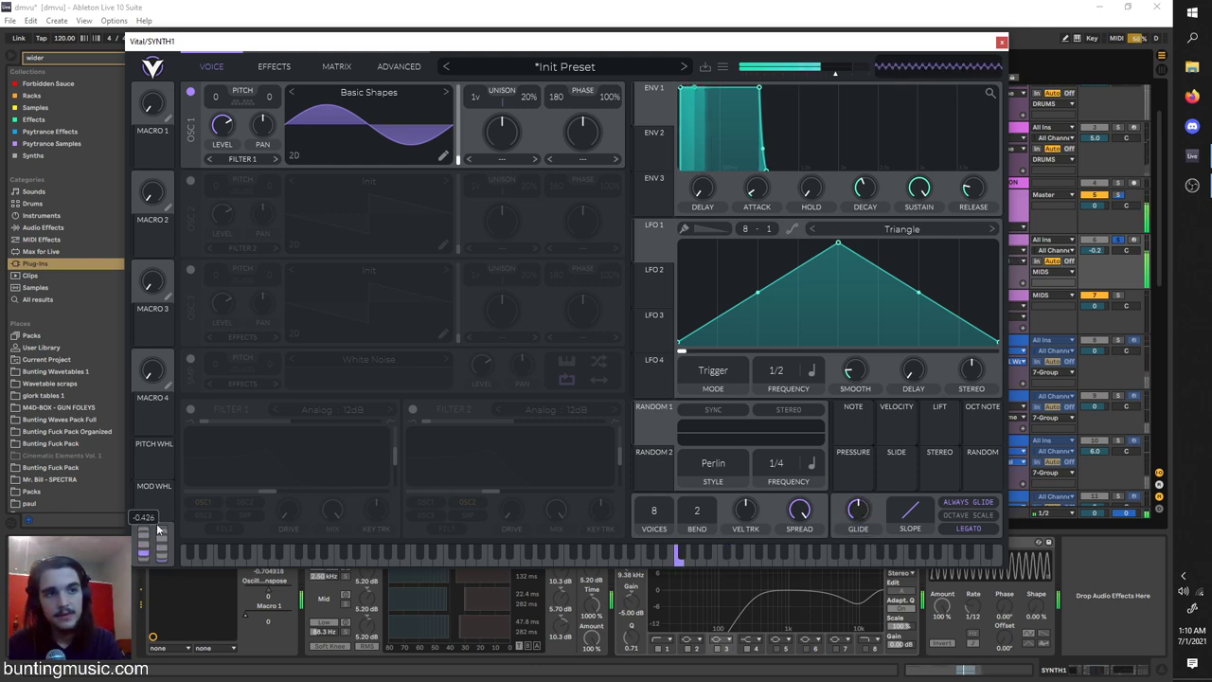
Re-enable the overridden Pitch Wheel automation on the SYNTH1 track and play the clip.
key("space")
left_click_drag(292, 42, 380, 387)
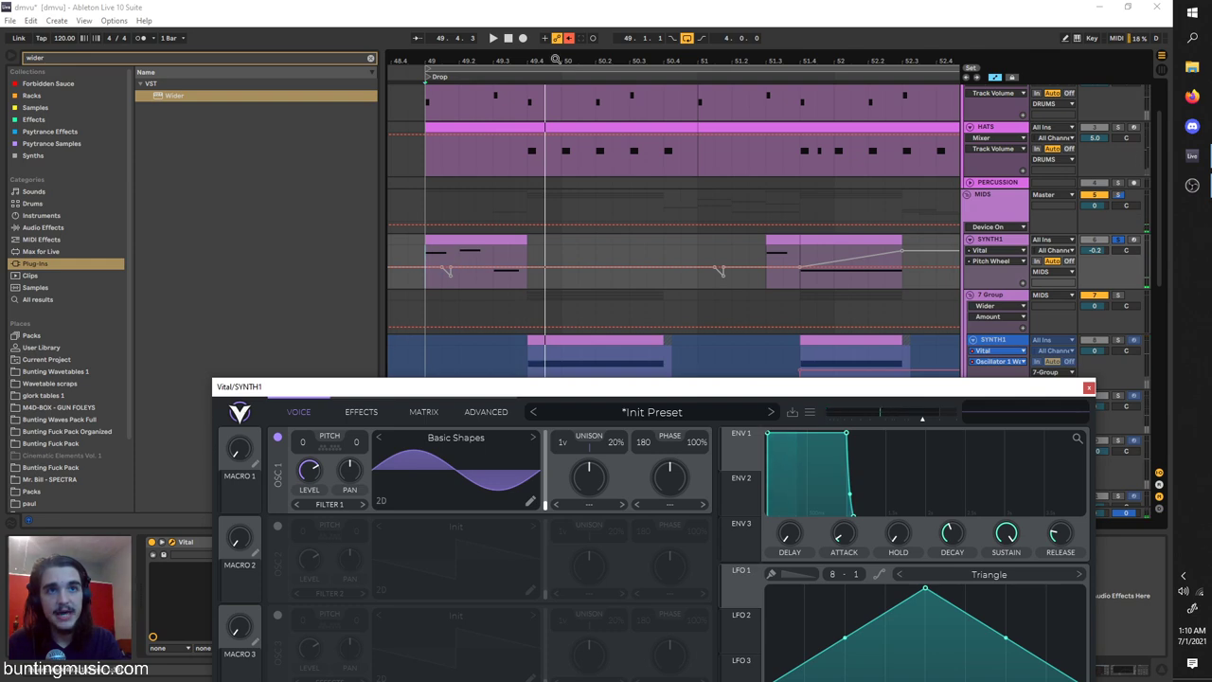
left_click(563, 59)
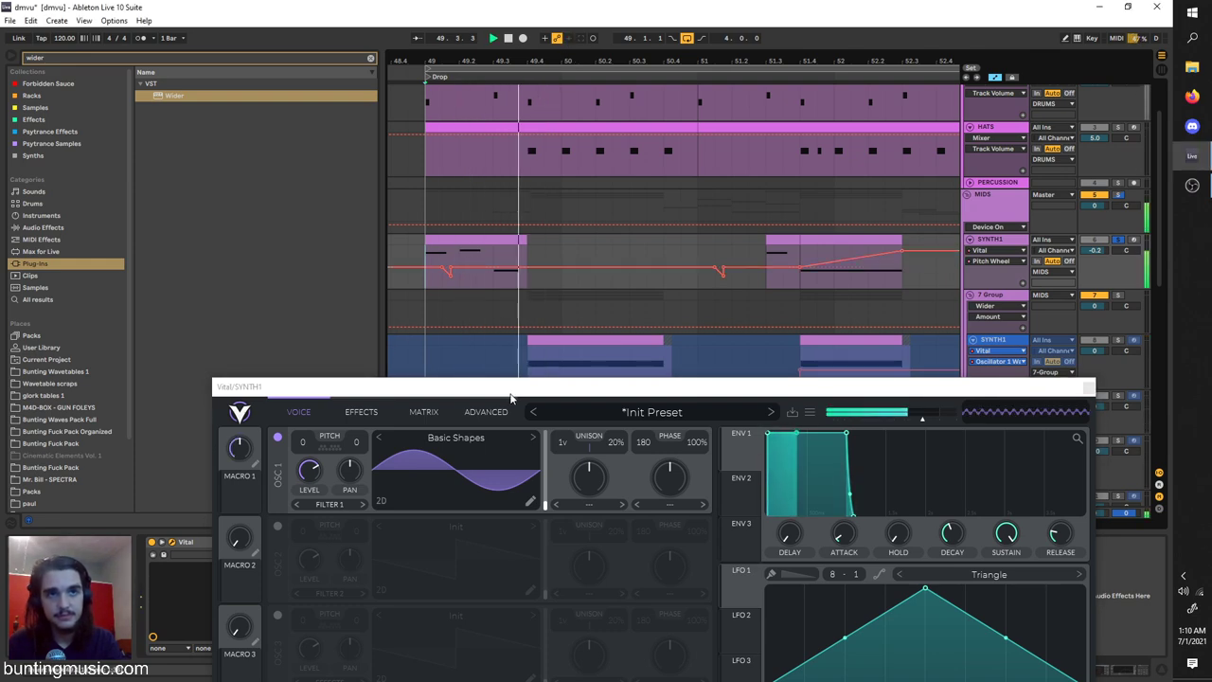
key("space")
Enable Vital's Soft Clip distortion with an adjusted drive and lengthen envelope 1's attack.
left_click_drag(510, 391, 518, 152)
left_click_drag(358, 152, 361, 128)
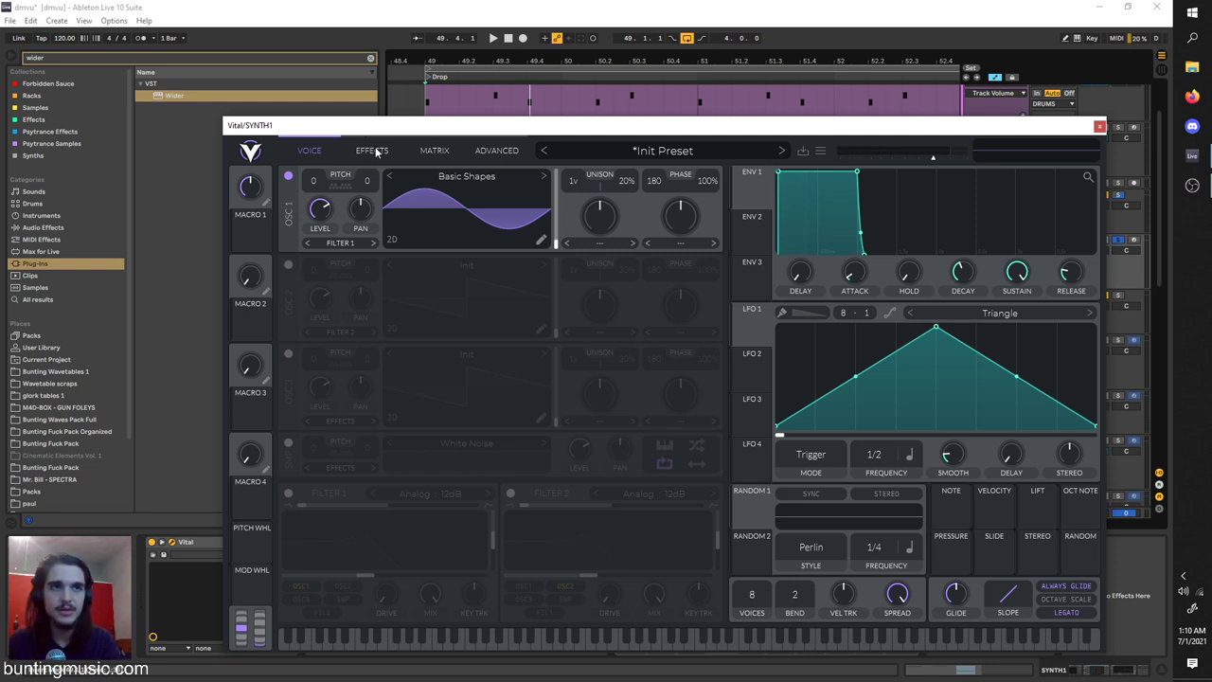
left_click(374, 151)
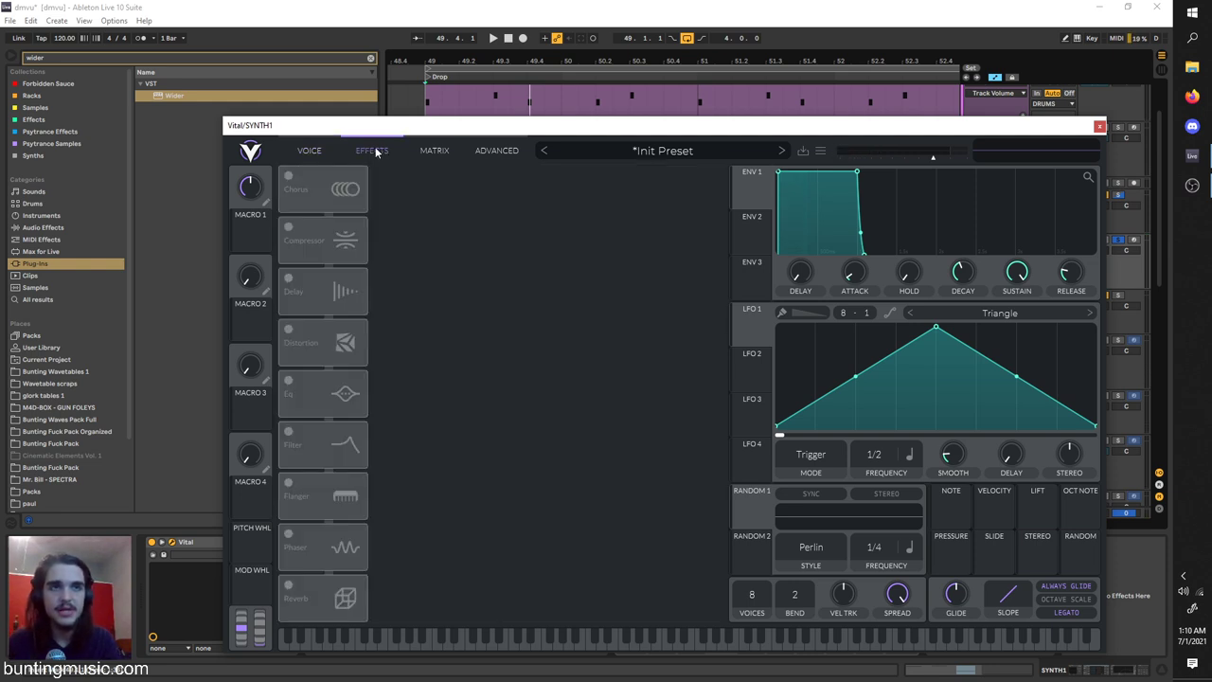
left_click(286, 329)
left_click_drag(599, 186, 584, 180)
key("space")
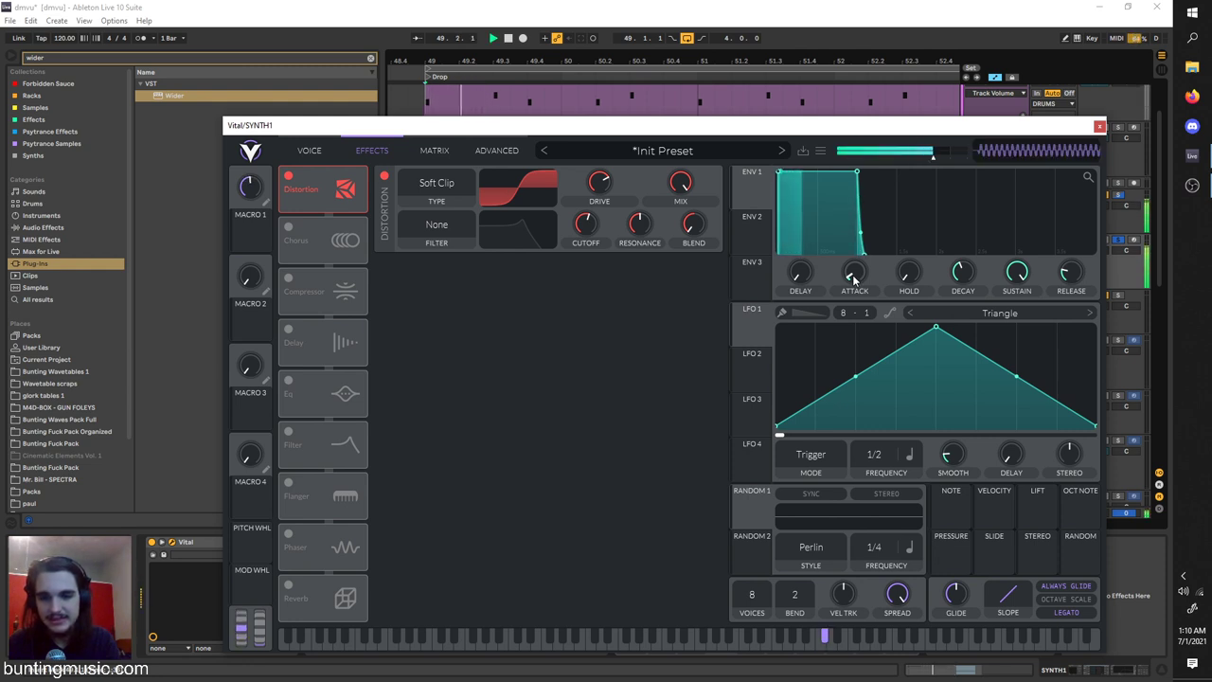
mouse_move(857, 276)
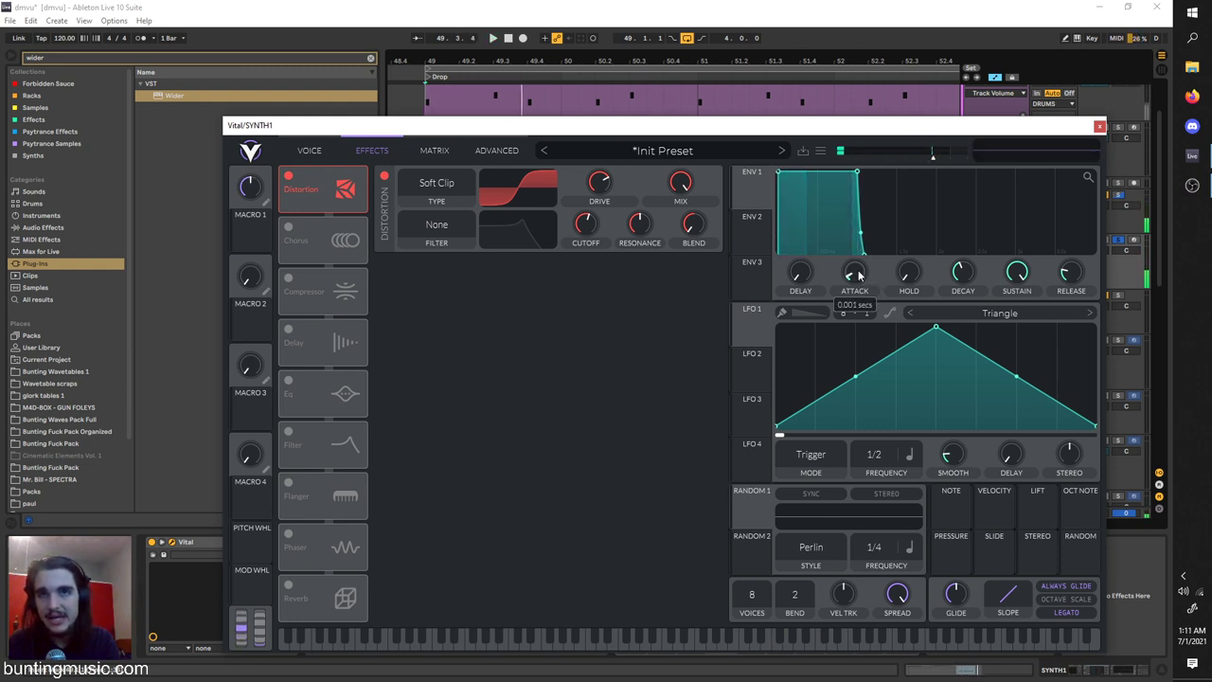
left_click_drag(860, 272, 867, 269)
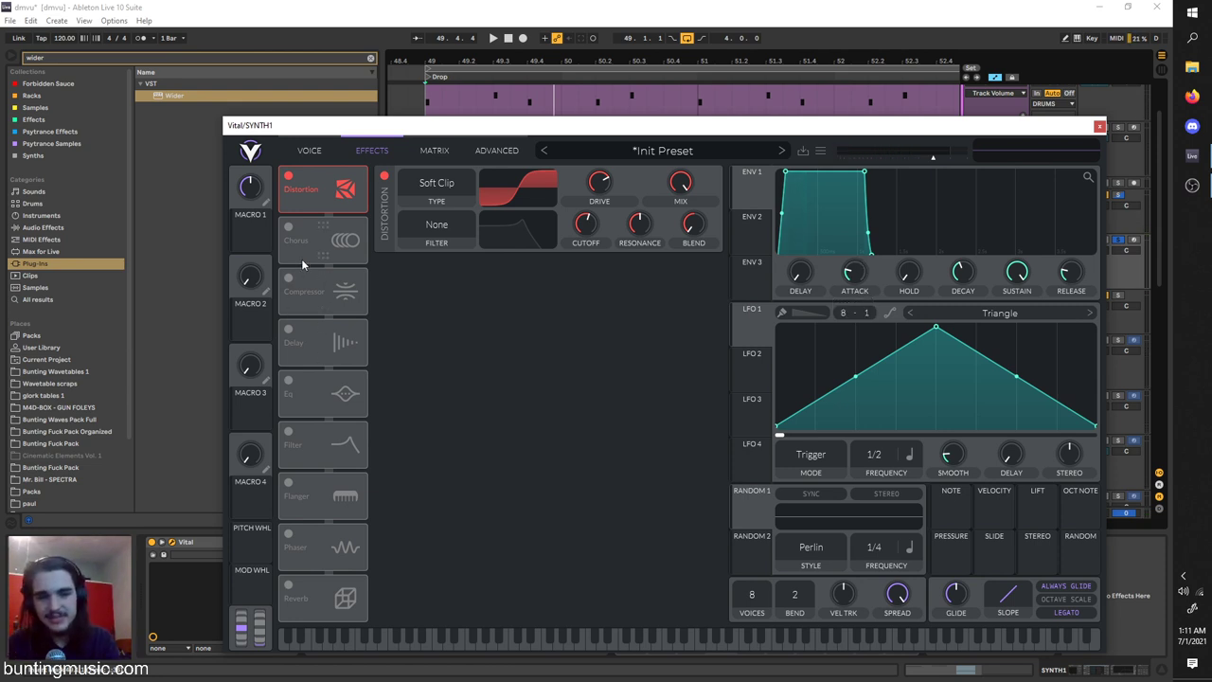
Enable Vital's 16-voice chorus, bring its feedback to the centre of its range and lower its mix.
left_click(289, 229)
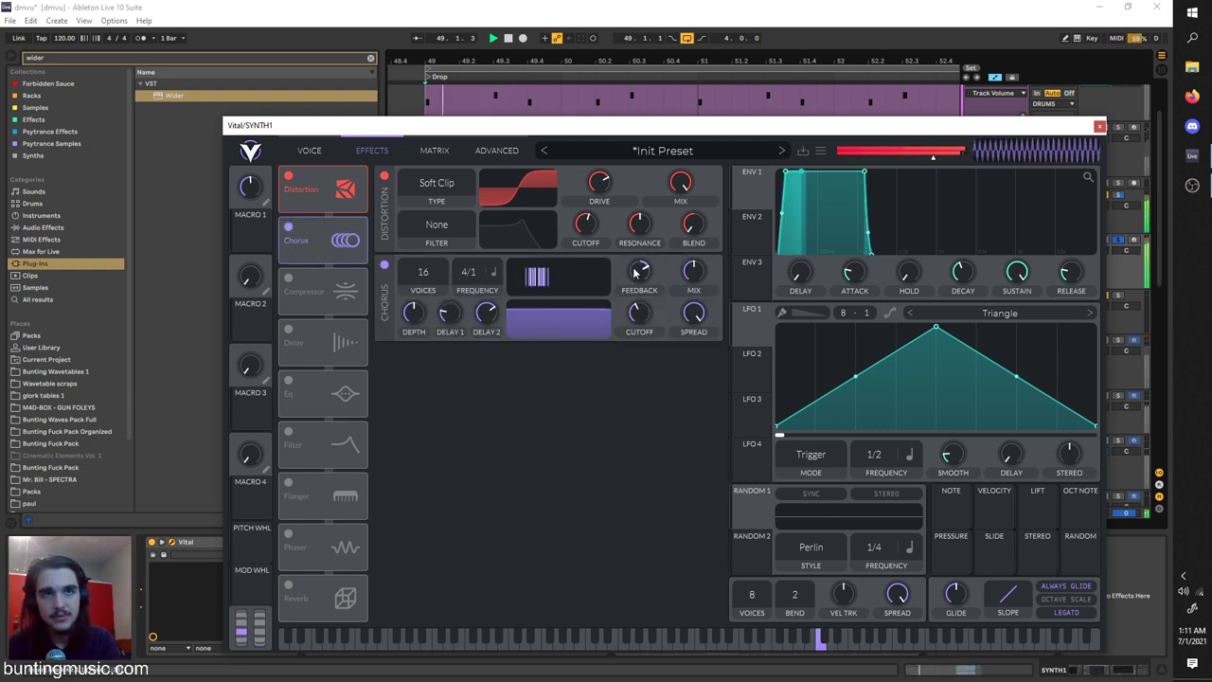
left_click_drag(645, 266, 634, 279)
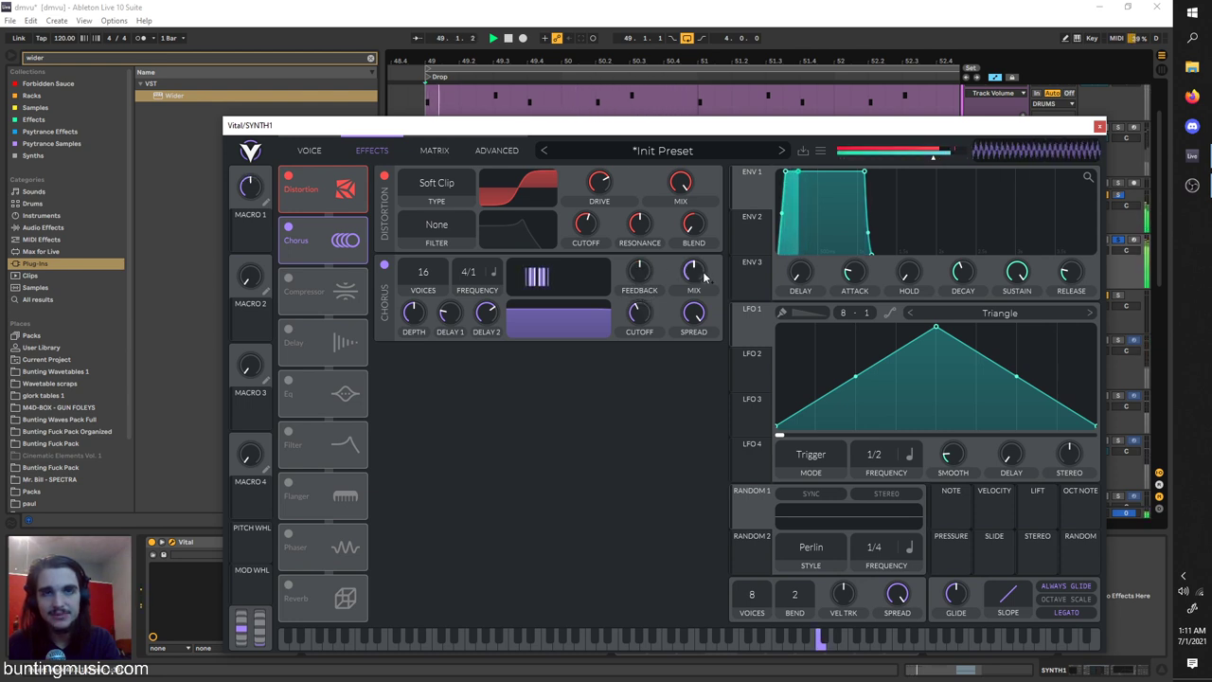
left_click_drag(704, 275, 692, 282)
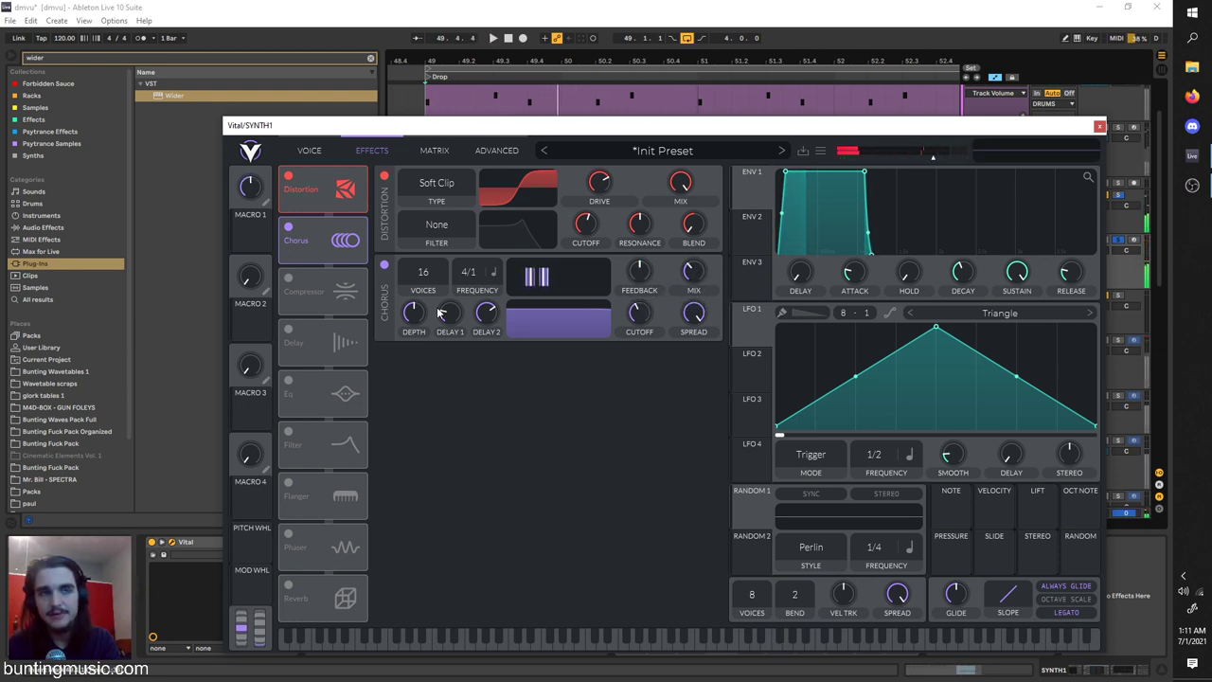
Add a reverb after the chorus and a Multiband compressor between the distortion and the chorus.
left_click(288, 585)
left_click_drag(309, 591, 322, 294)
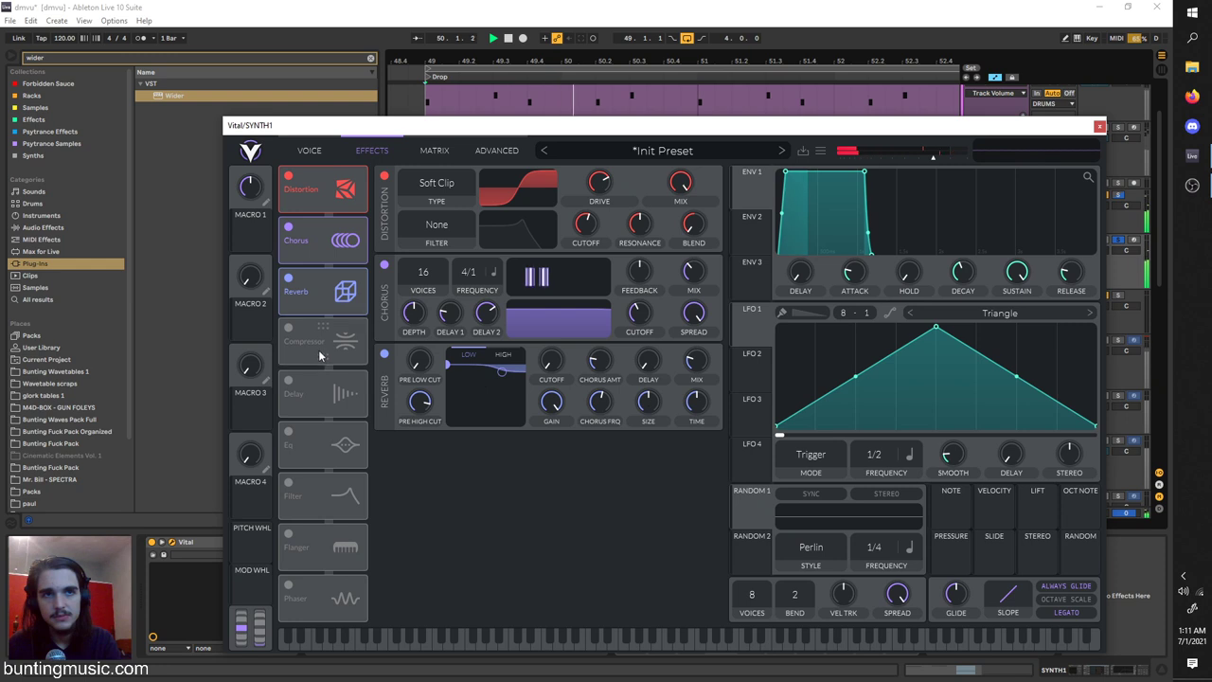
left_click_drag(318, 349, 319, 345)
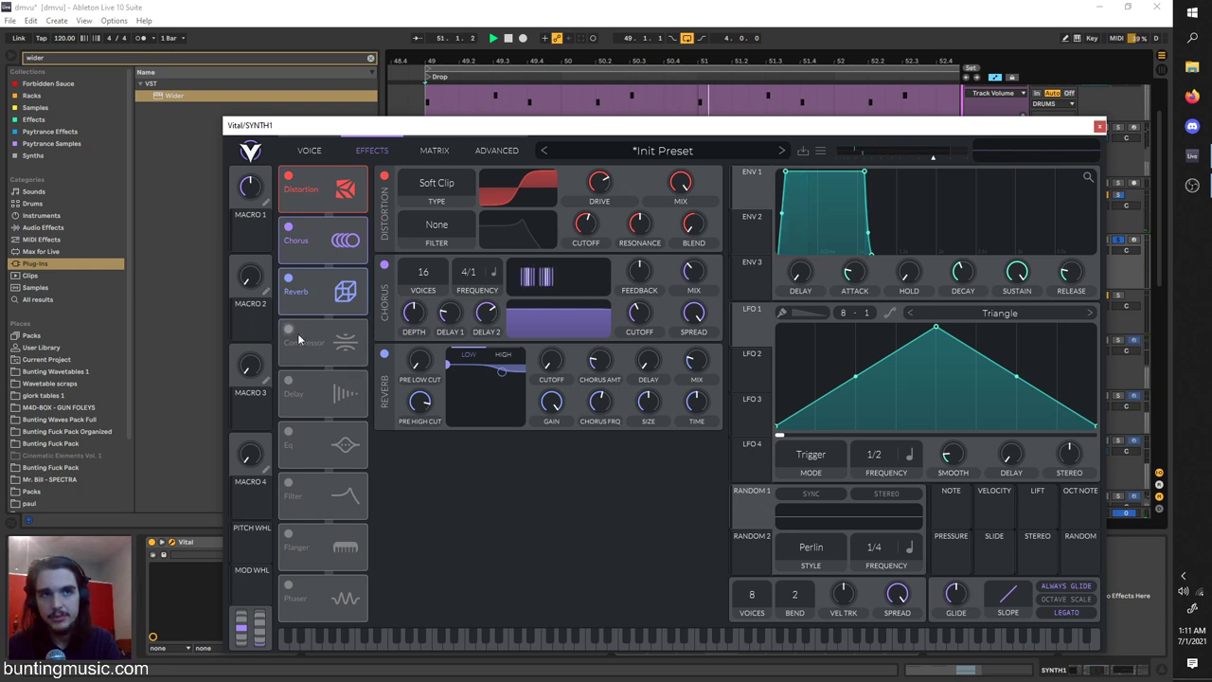
left_click_drag(319, 346, 299, 256)
left_click(288, 226)
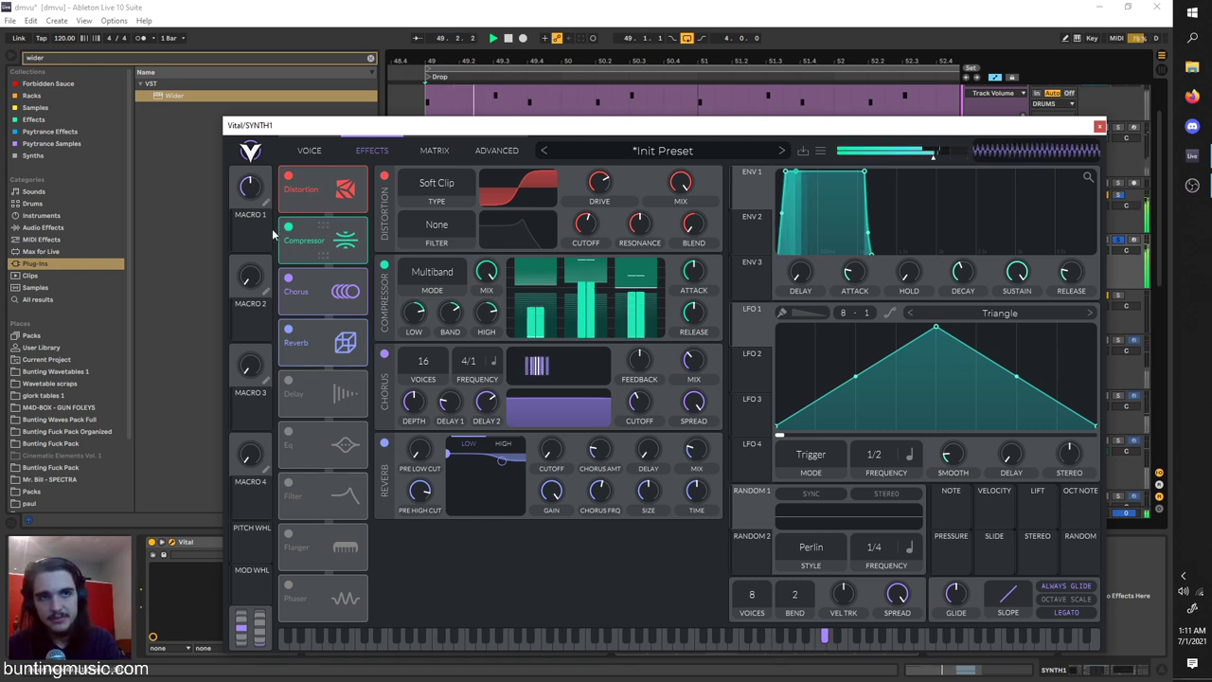
Turn on oscillator 2 with the Basic Shapes wavetable and bring its level down to zero.
left_click(316, 152)
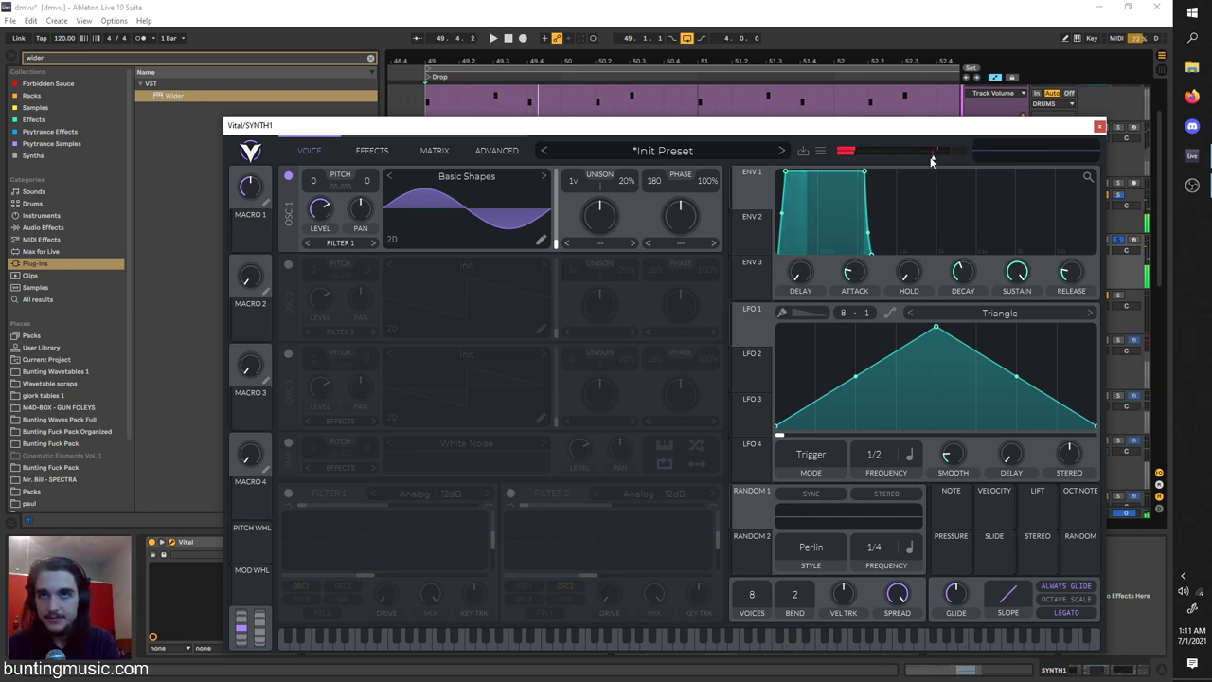
left_click(289, 265)
left_click(451, 265)
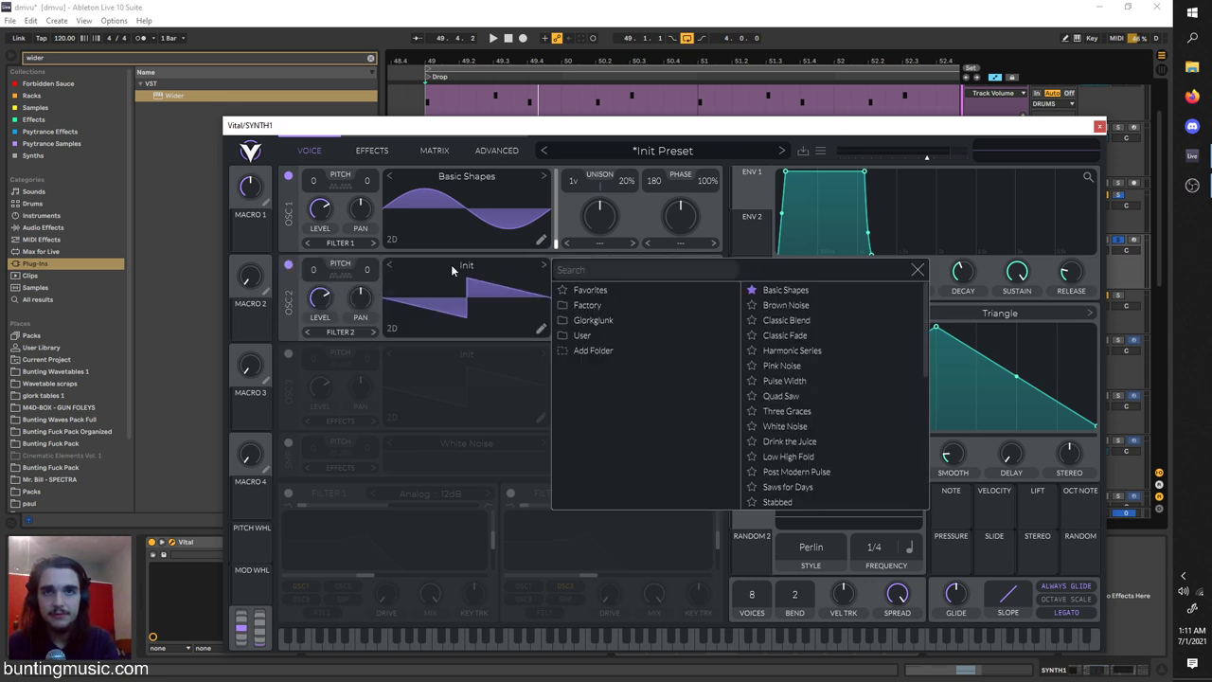
left_click(803, 292)
left_click(917, 271)
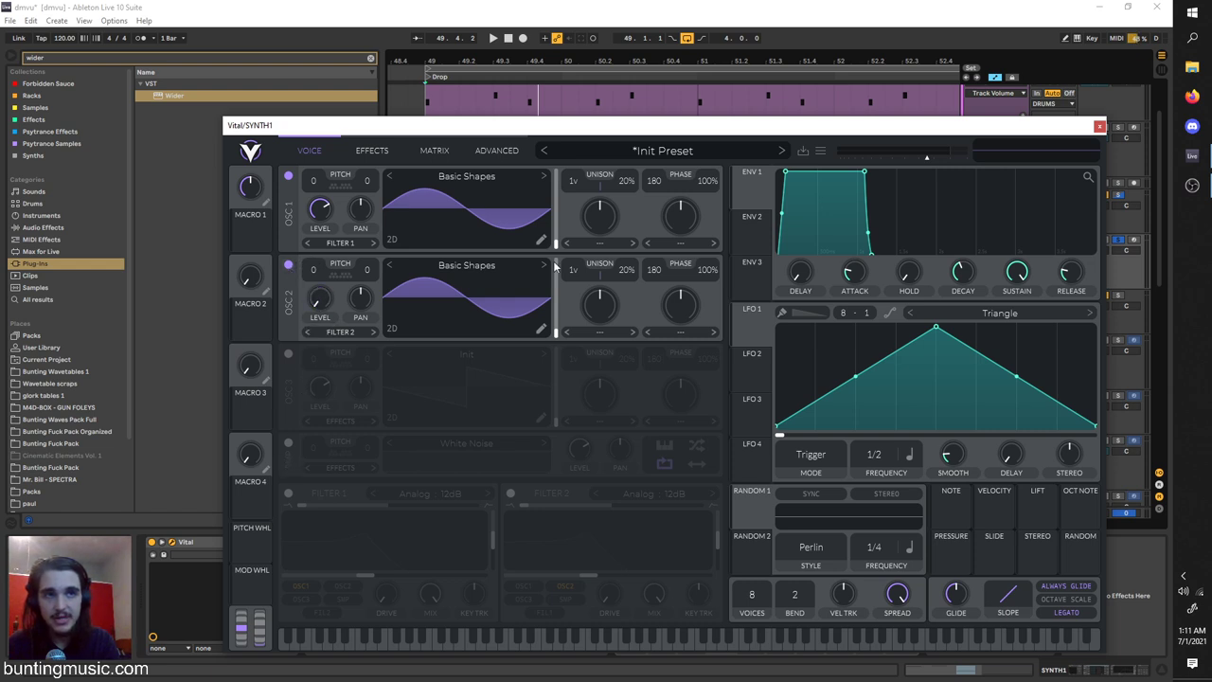
Set oscillator 1's phase distortion to FM Osc 2 and adjust the FM amount while playing the clip.
left_click(669, 245)
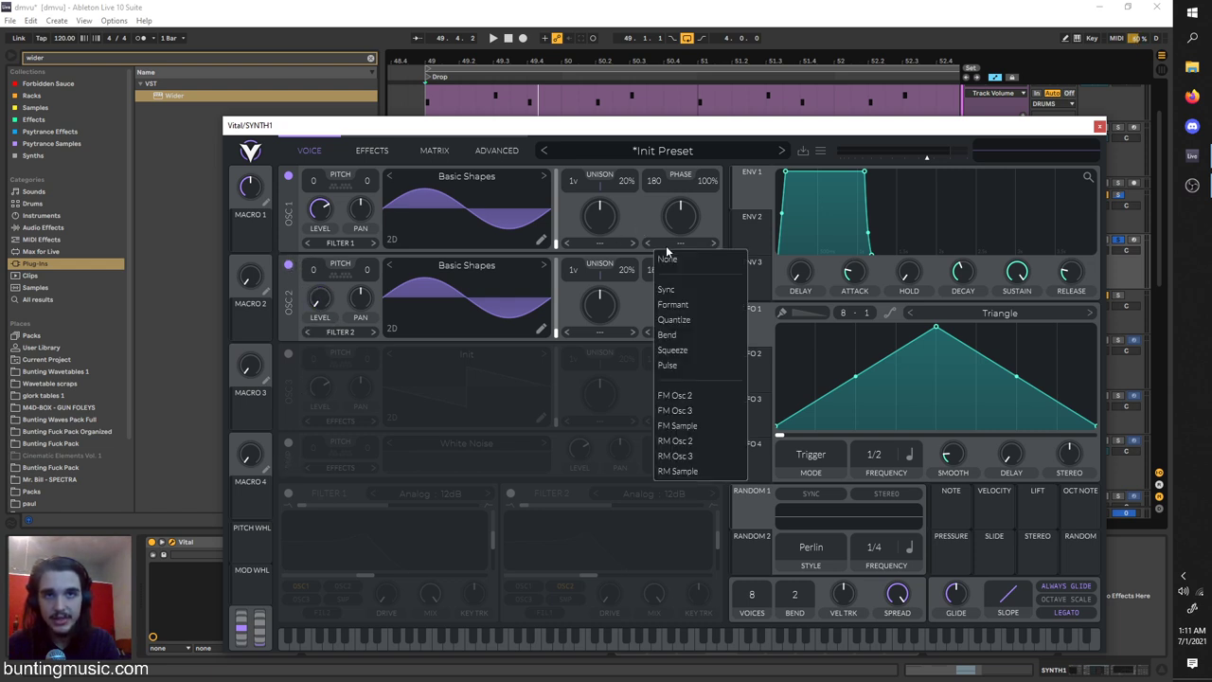
left_click(682, 394)
key("space")
mouse_move(678, 213)
left_mouse_down()
mouse_move(665, 236)
mouse_move(691, 185)
mouse_move(675, 230)
left_mouse_up()
key("space")
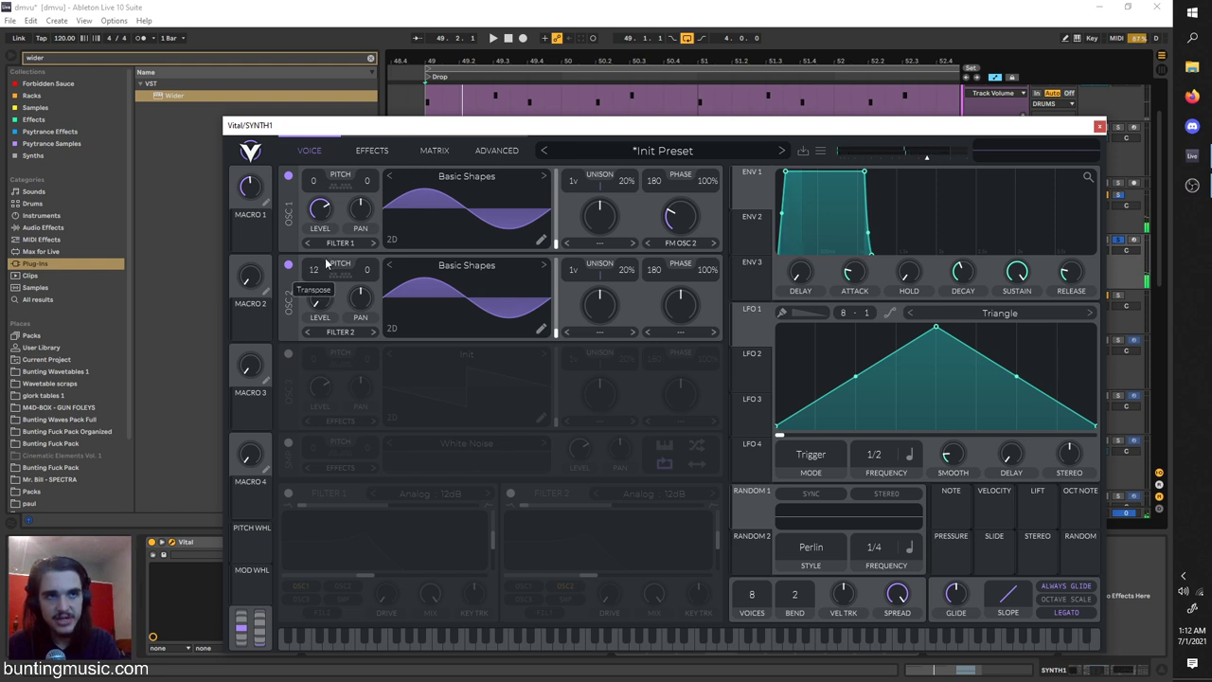
Set oscillator 2's transpose to 12 and map Macro 2 to it, auditioning the sound with oscillator 2 off and on.
scroll(324, 263, "down", 1)
key("space")
scroll(320, 270, "up", 1)
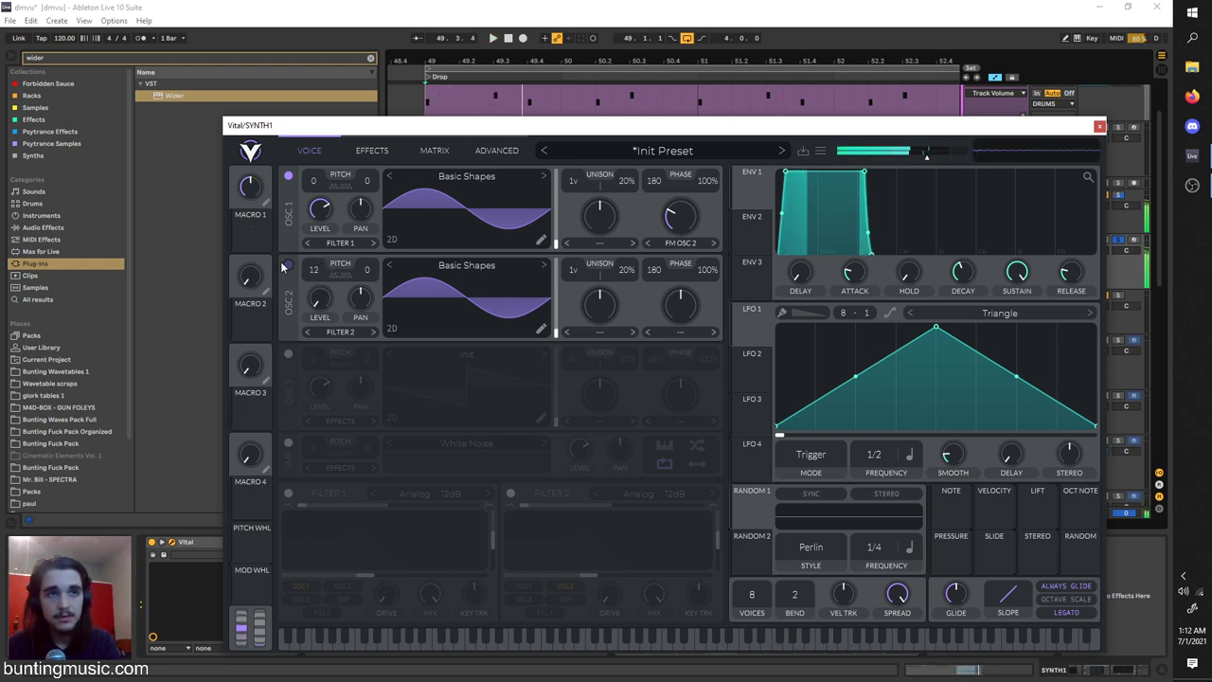
left_click(287, 265)
left_click(288, 265)
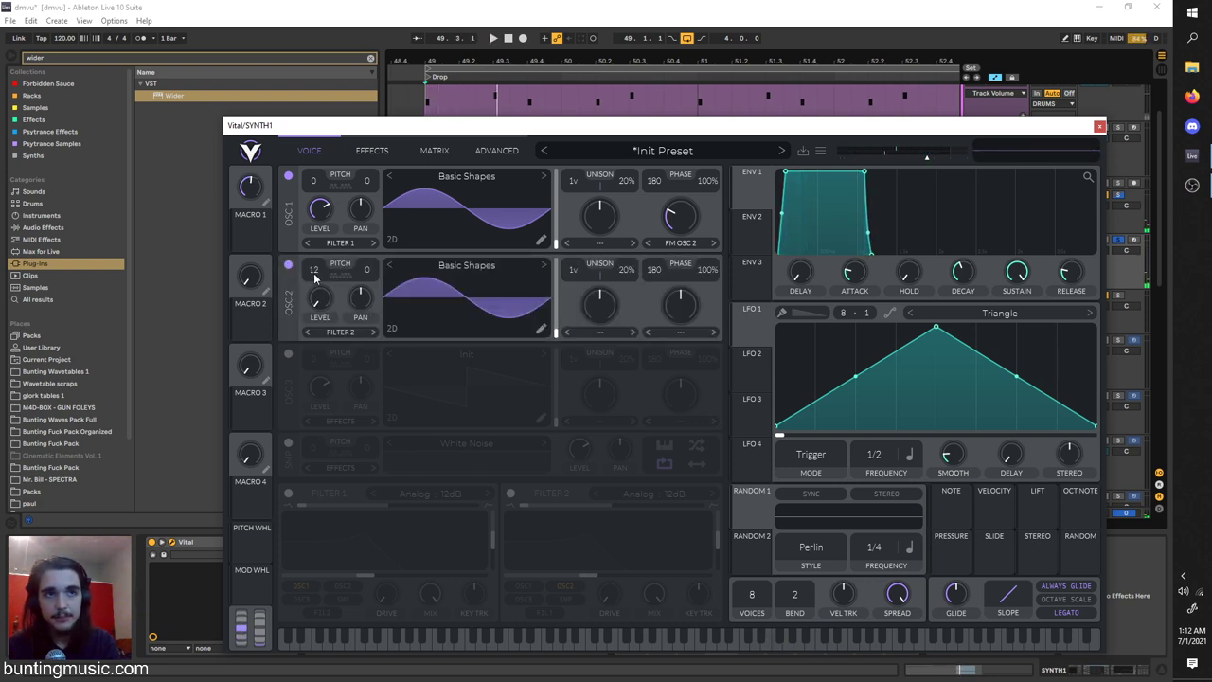
key("space")
left_click_drag(314, 284, 252, 277)
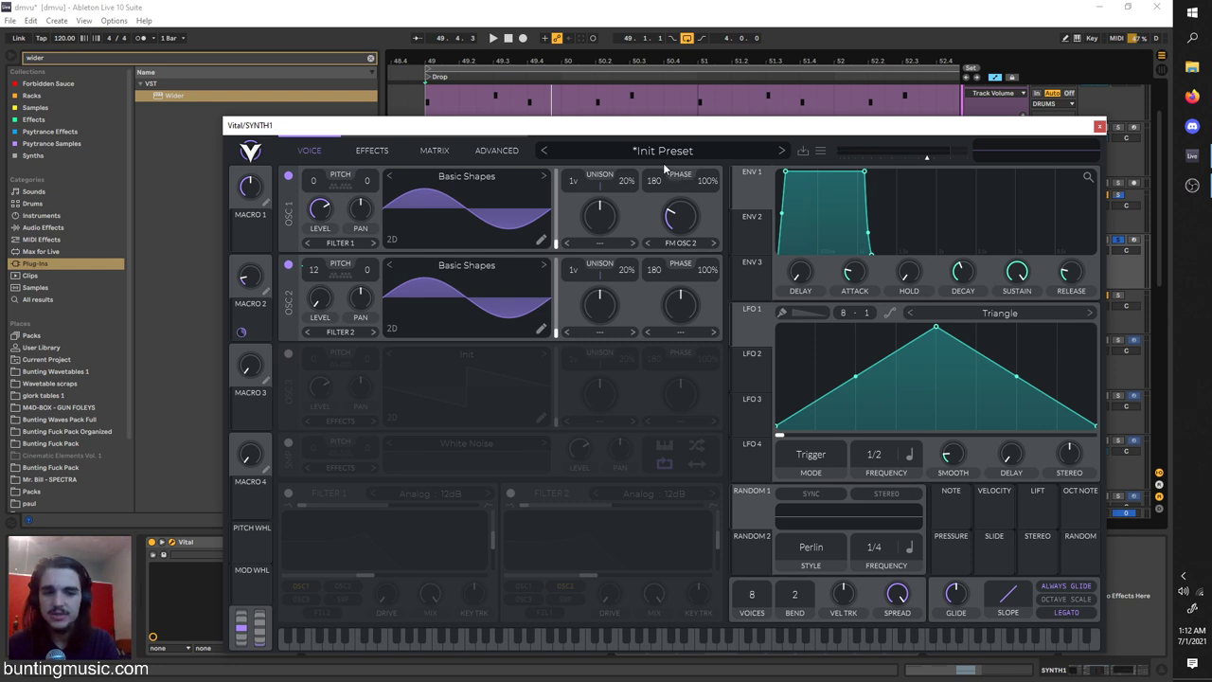
Review the rebuilt lead's oscillator settings against its effects chain in Vital.
mouse_move(633, 125)
left_mouse_down()
mouse_move(629, 433)
mouse_move(562, 441)
mouse_move(461, 250)
left_mouse_up()
left_click(994, 260)
left_click(984, 299)
left_click(325, 269)
left_click(269, 270)
left_click_drag(296, 244, 304, 145)
left_click(331, 171)
left_click(273, 172)
left_click(336, 172)
left_click(274, 173)
left_click(333, 170)
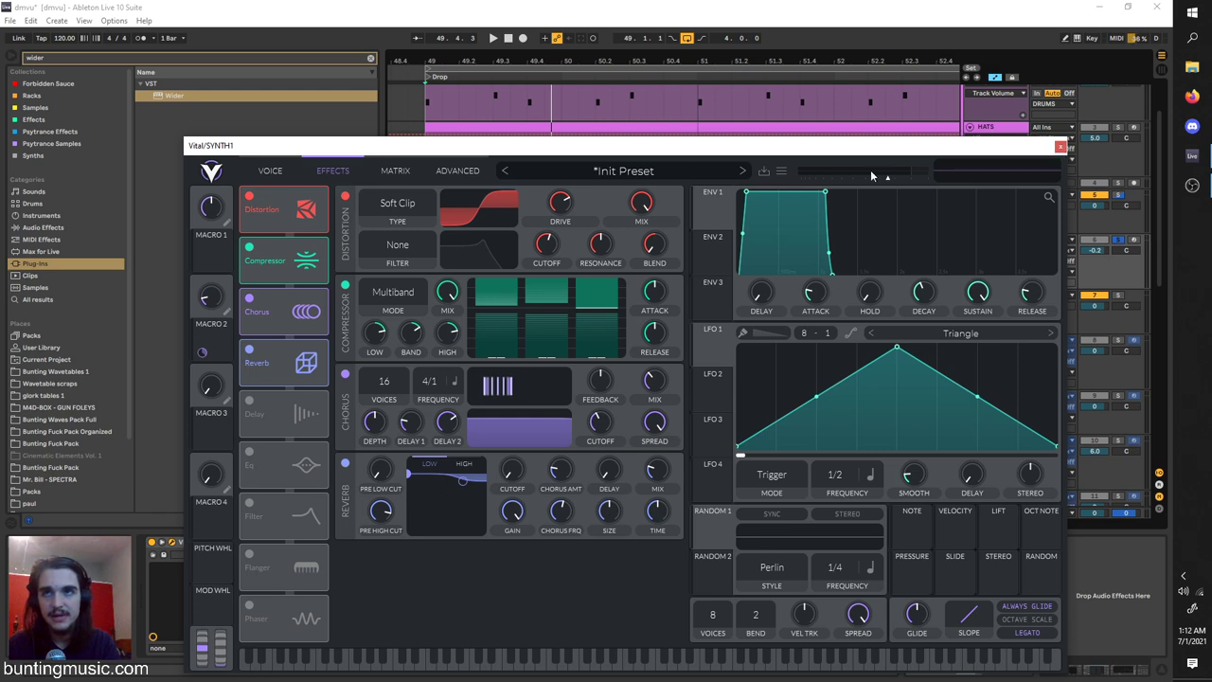
left_click(267, 172)
left_click(317, 174)
Turn off the distortion and oscillator 2 while playing the clip, and check the modulation matrix.
left_click(249, 196)
key("space")
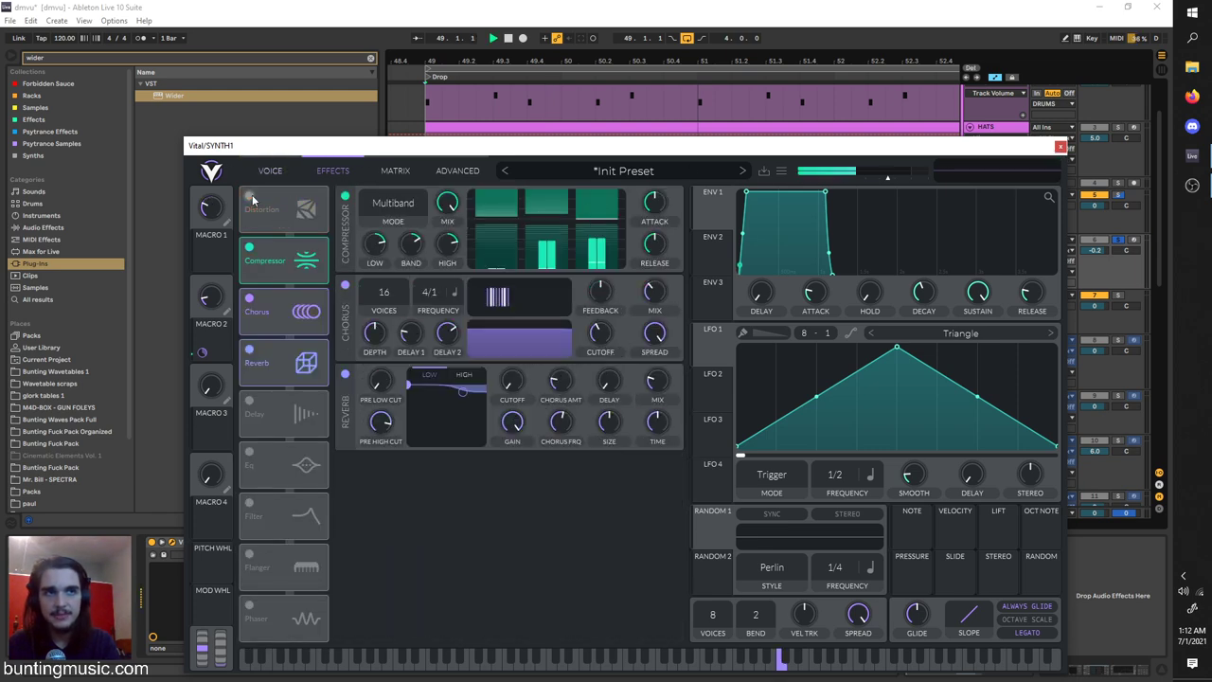
left_click(271, 170)
left_click(248, 286)
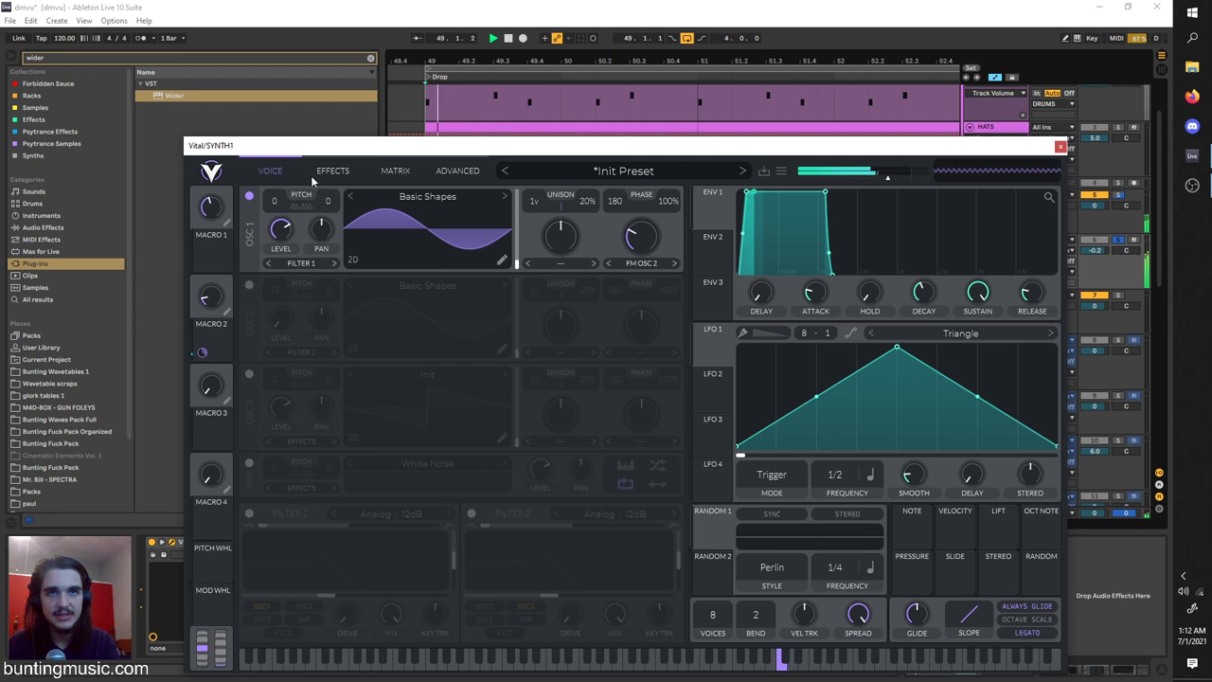
left_click(327, 169)
left_click(265, 169)
left_click(388, 172)
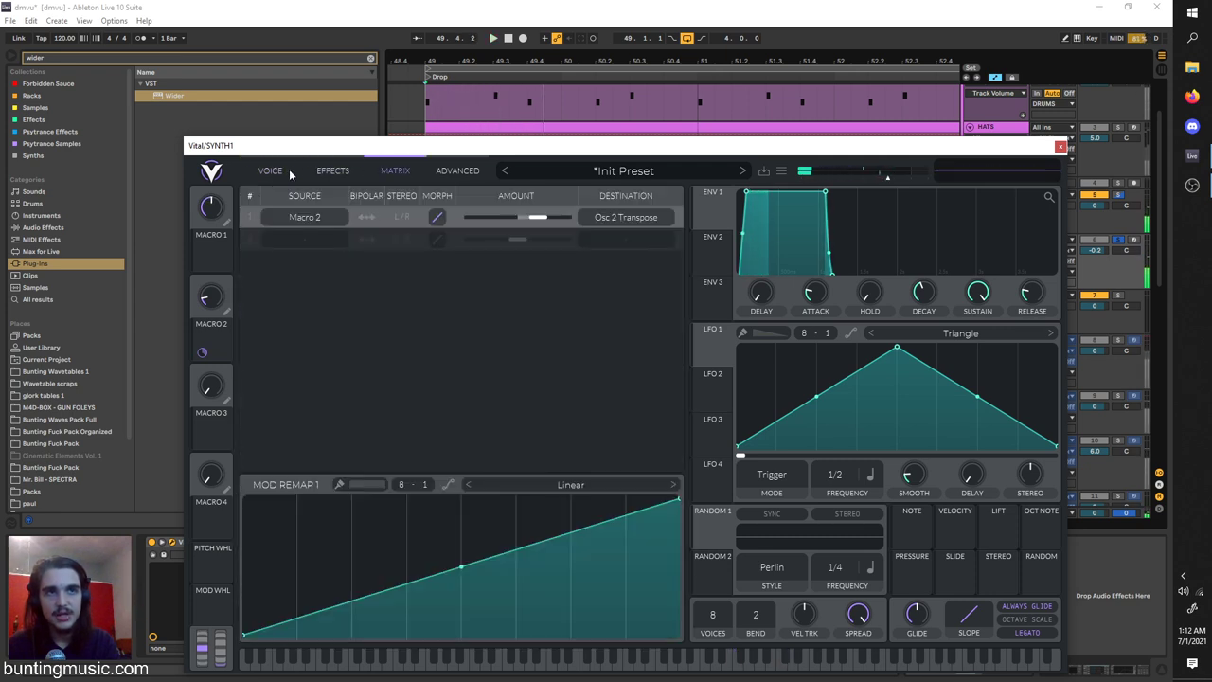
left_click(284, 172)
Try a triangle-shaped wavetable frame for oscillator 1 during playback and return the frame to 0.
left_click_drag(515, 261, 517, 236)
key("space")
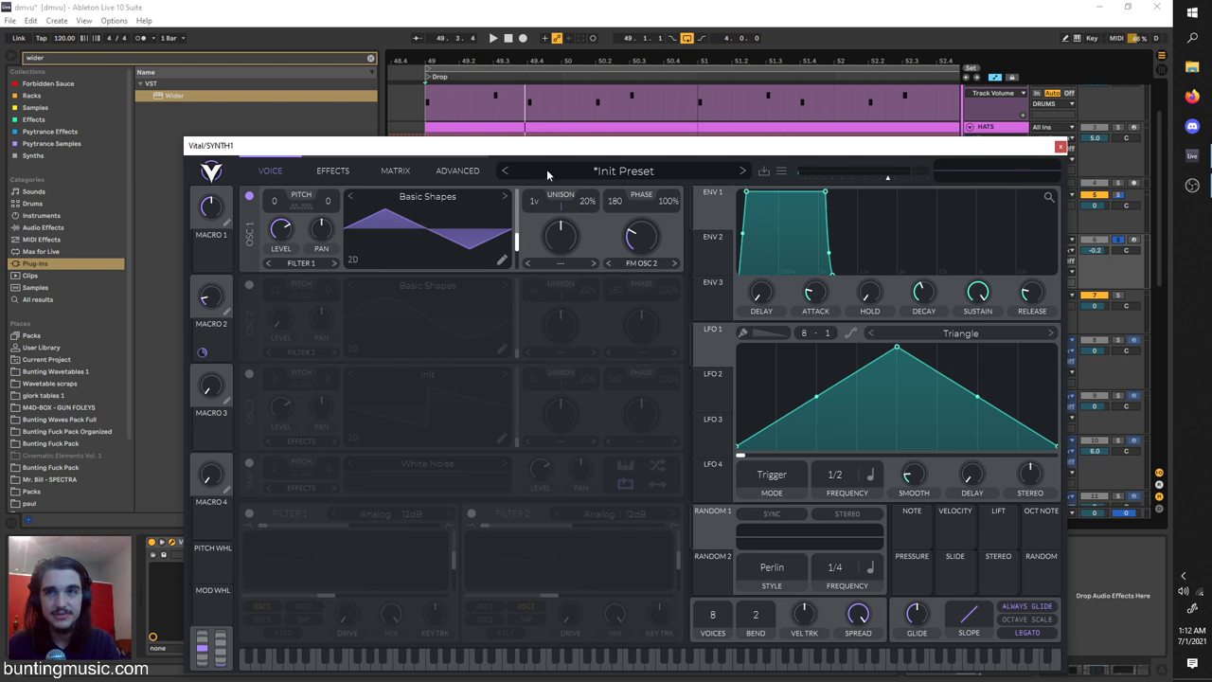
mouse_move(517, 242)
left_mouse_down()
mouse_move(522, 199)
mouse_move(520, 265)
left_mouse_up()
key("space")
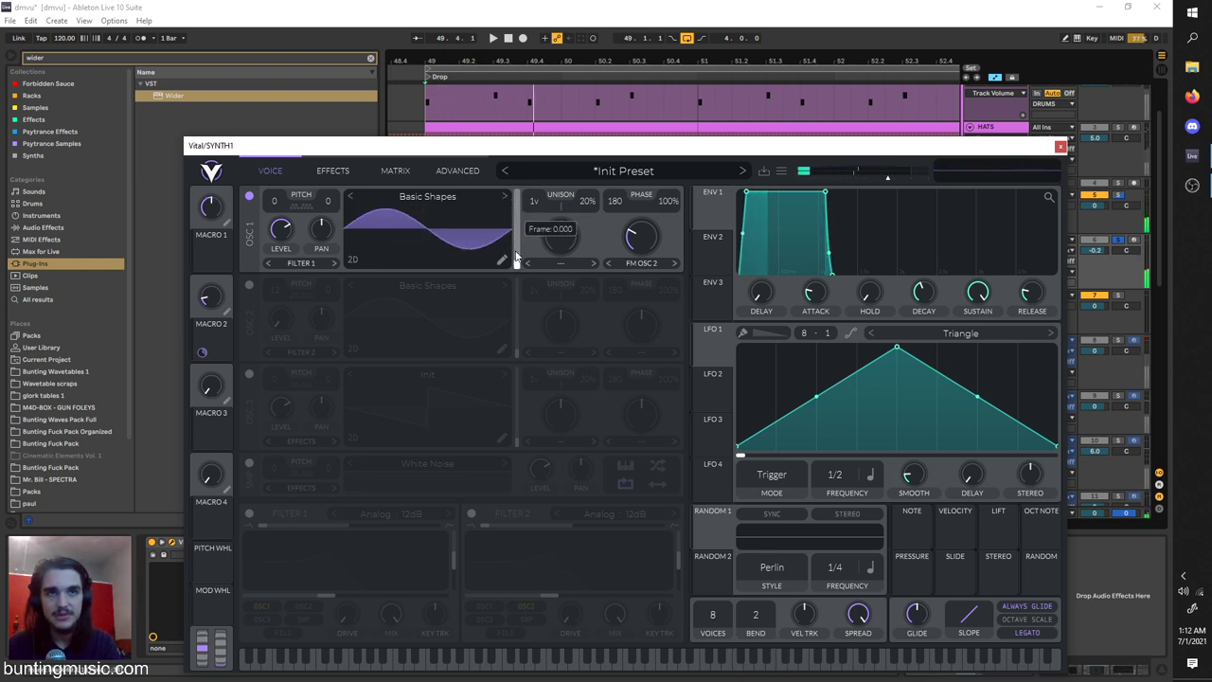
Close Vital and freeze the SYNTH1 track in the MIDS group.
left_click(1065, 149)
scroll(743, 286, "up", 3)
scroll(673, 289, "down", 3)
scroll(675, 293, "down", 5)
scroll(735, 238, "up", 8)
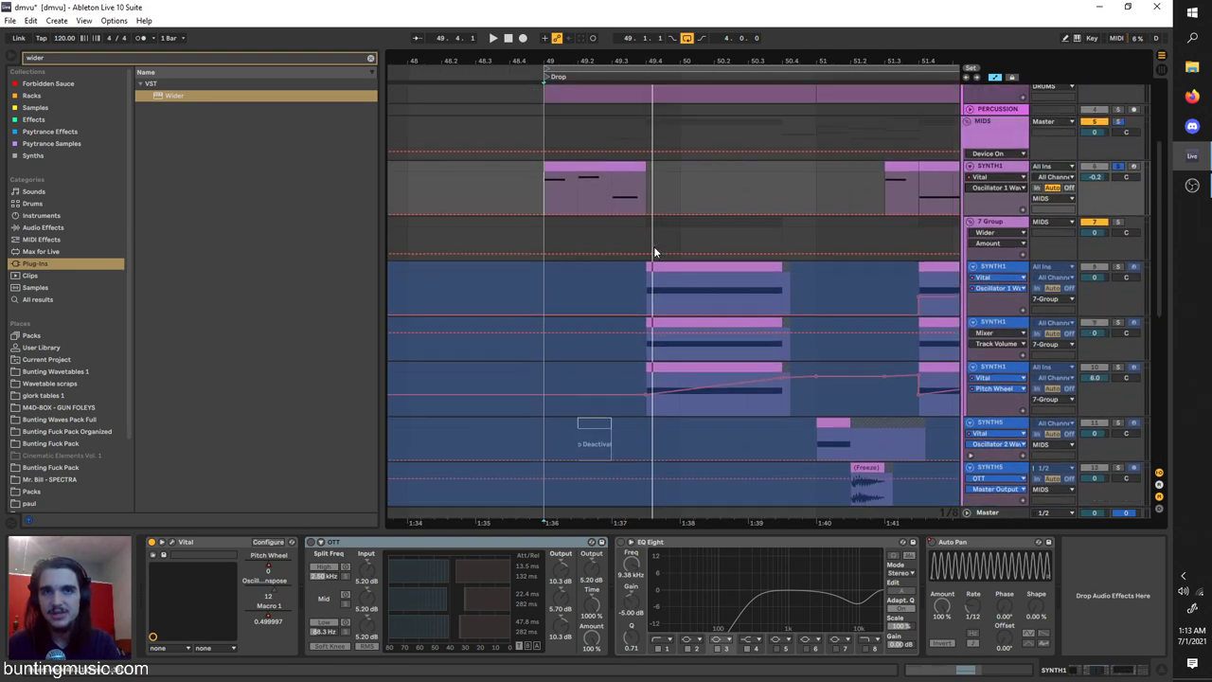
left_click(652, 288)
right_click(1007, 180)
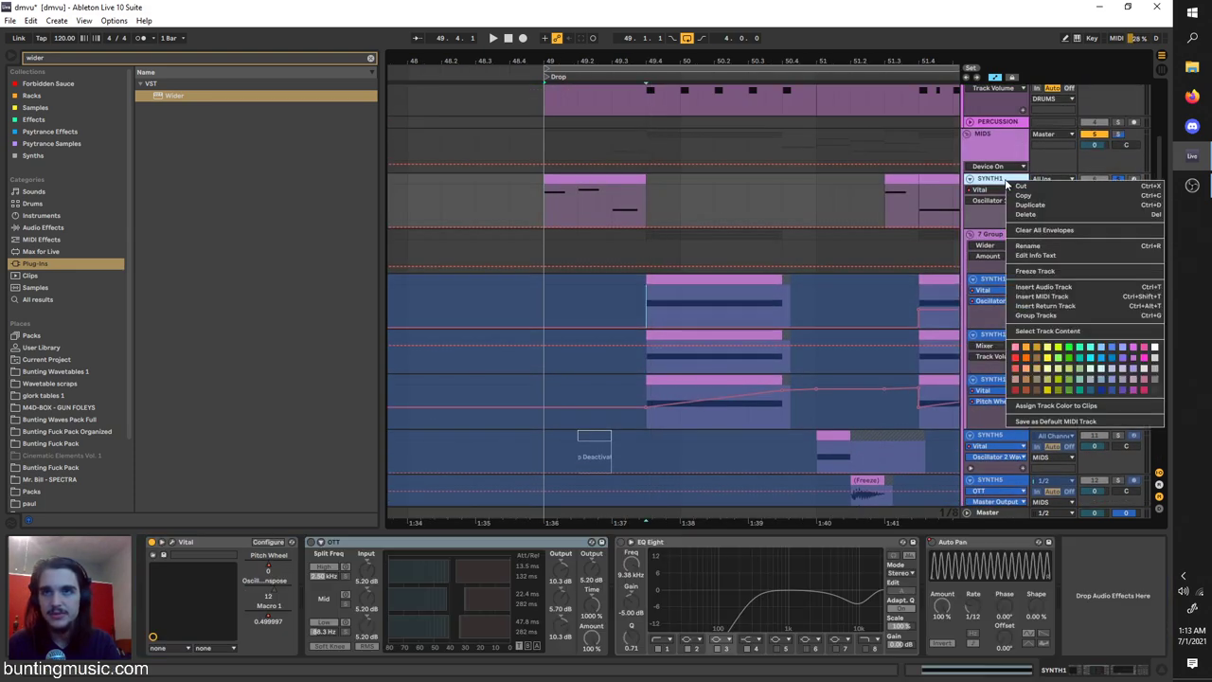
left_click(1032, 271)
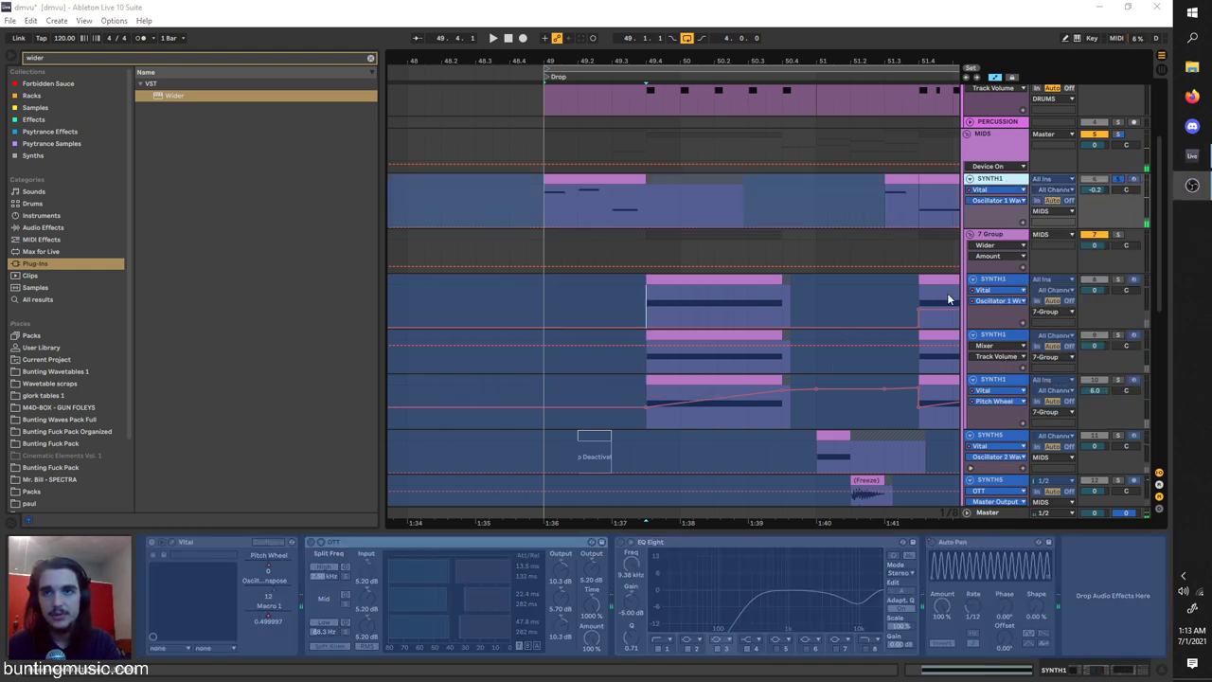
Unfreeze the first SYNTH1 track in the 7 Group, solo it and play its clip from 49.4.
right_click(973, 281)
left_click(1030, 353)
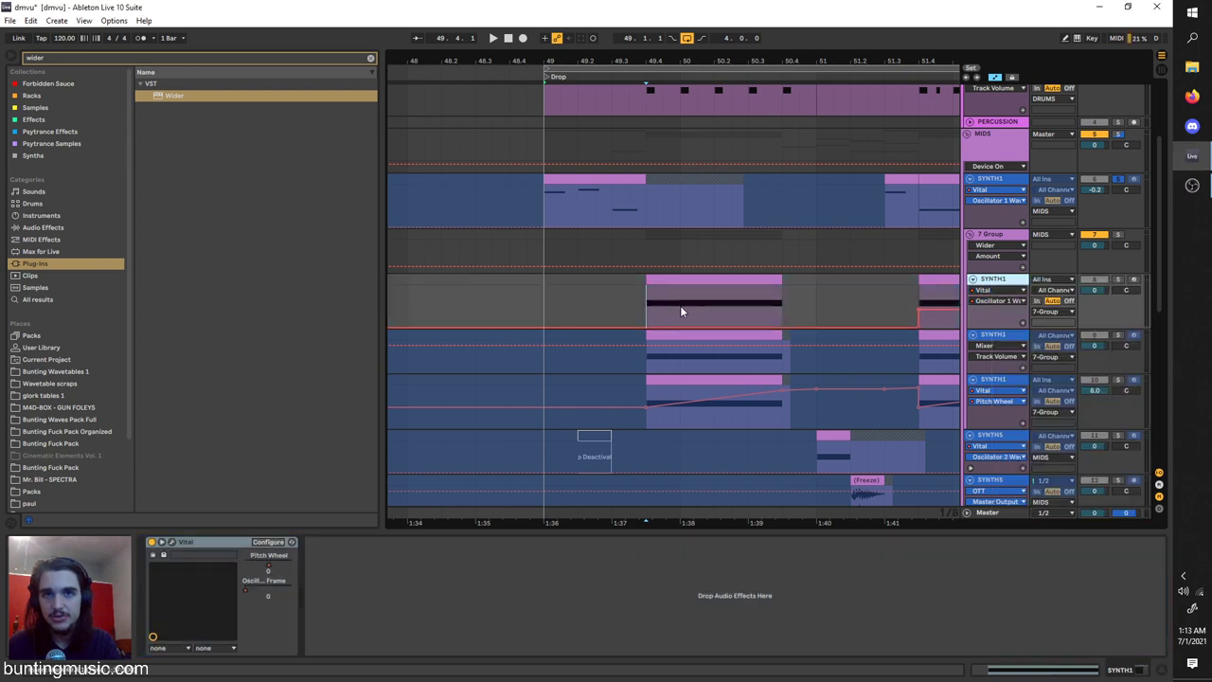
left_click(1118, 280)
key("space")
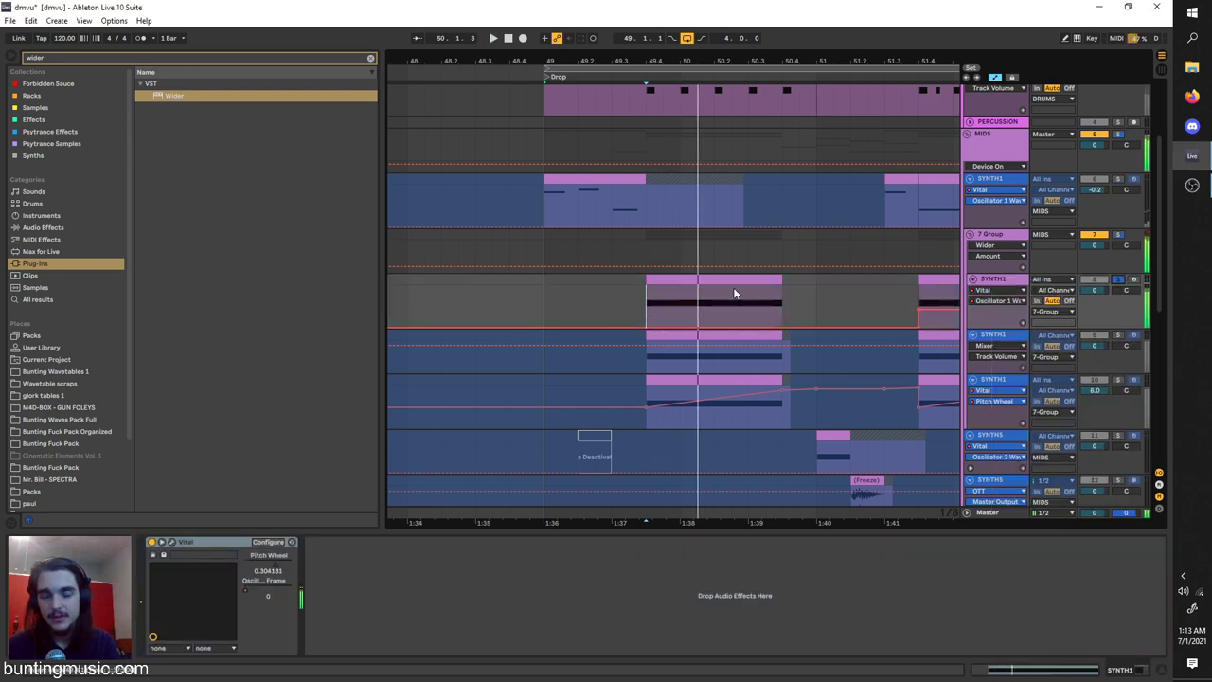
Replay the soloed first SYNTH1 track in the 7 Group and open its Vital synth.
key("space")
scroll(807, 272, "right", 1)
left_click(992, 282)
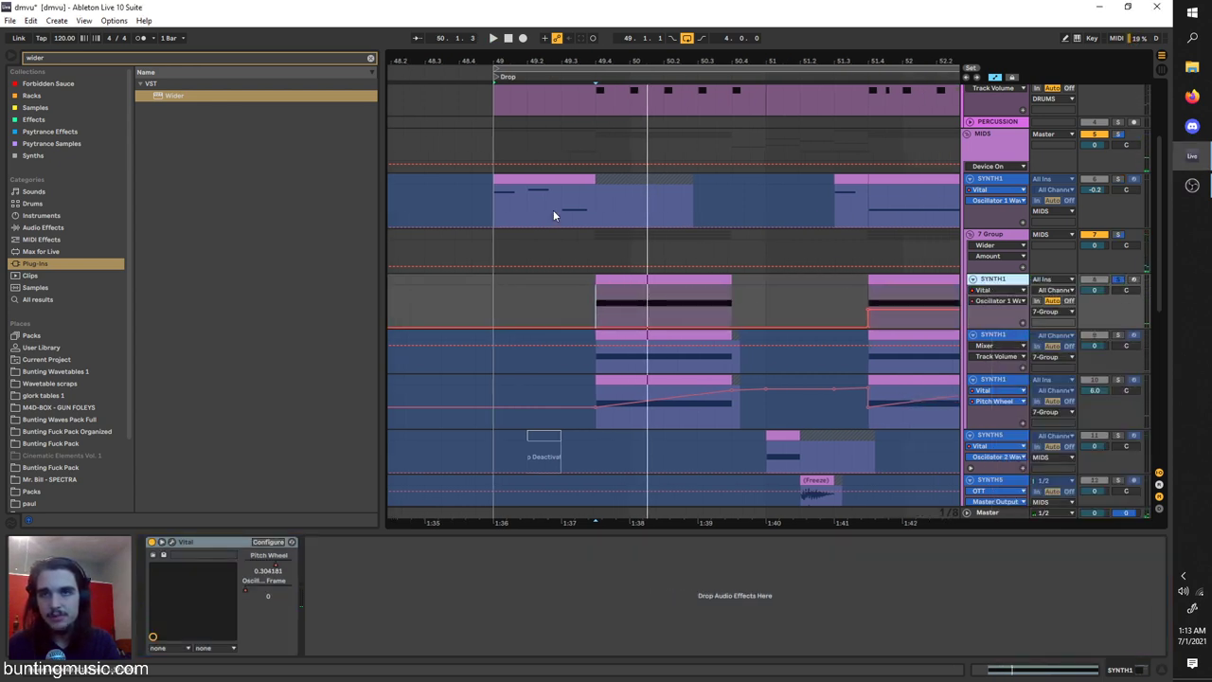
key("minus")
key("plus")
key("space")
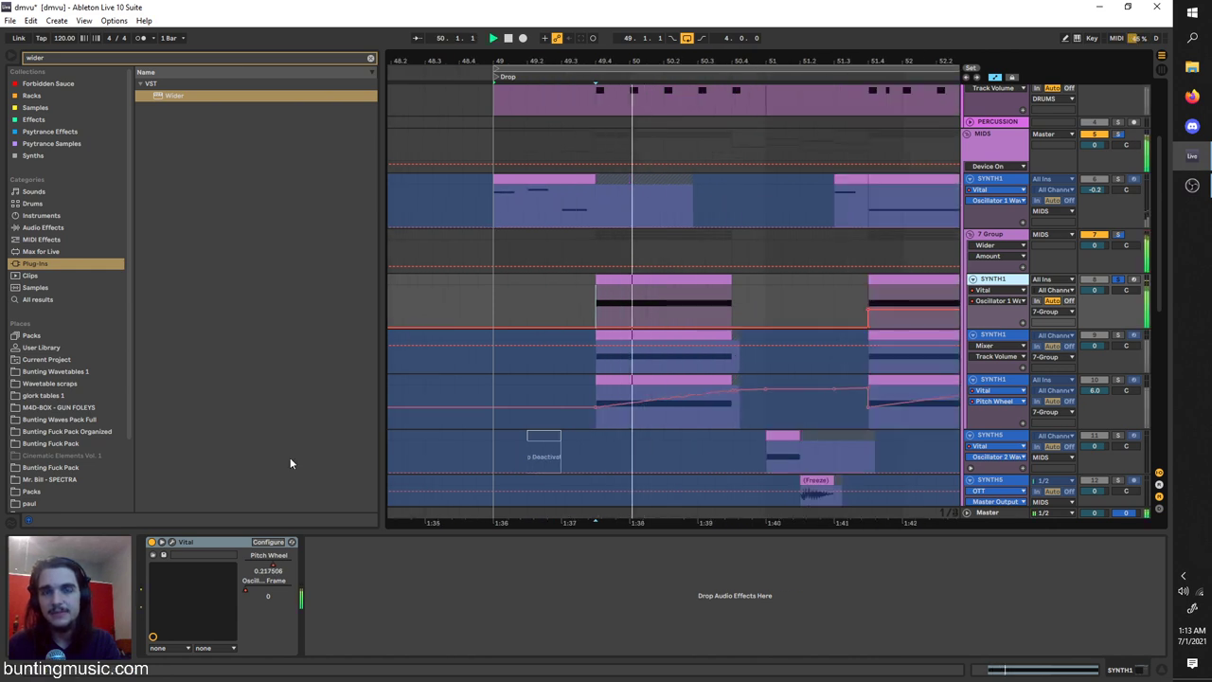
left_click(171, 543)
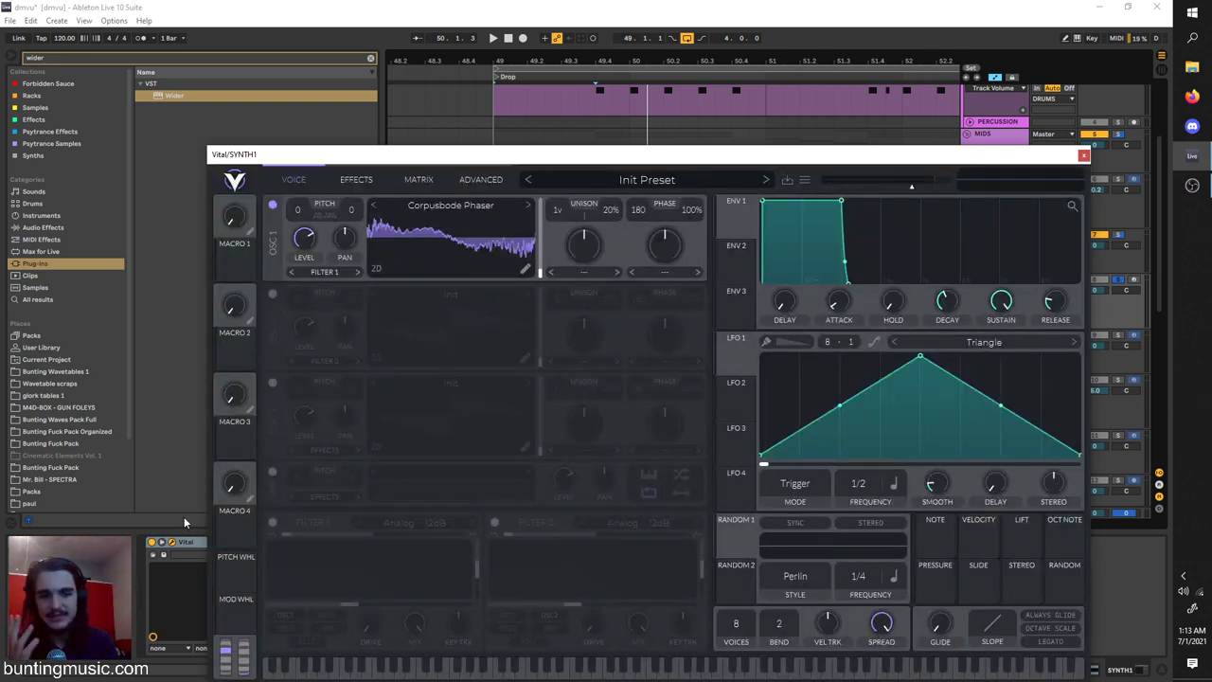
Examine oscillator 1's wavetable list and the effects chain of the existing patch.
left_click_drag(319, 163, 376, 115)
left_click(413, 158)
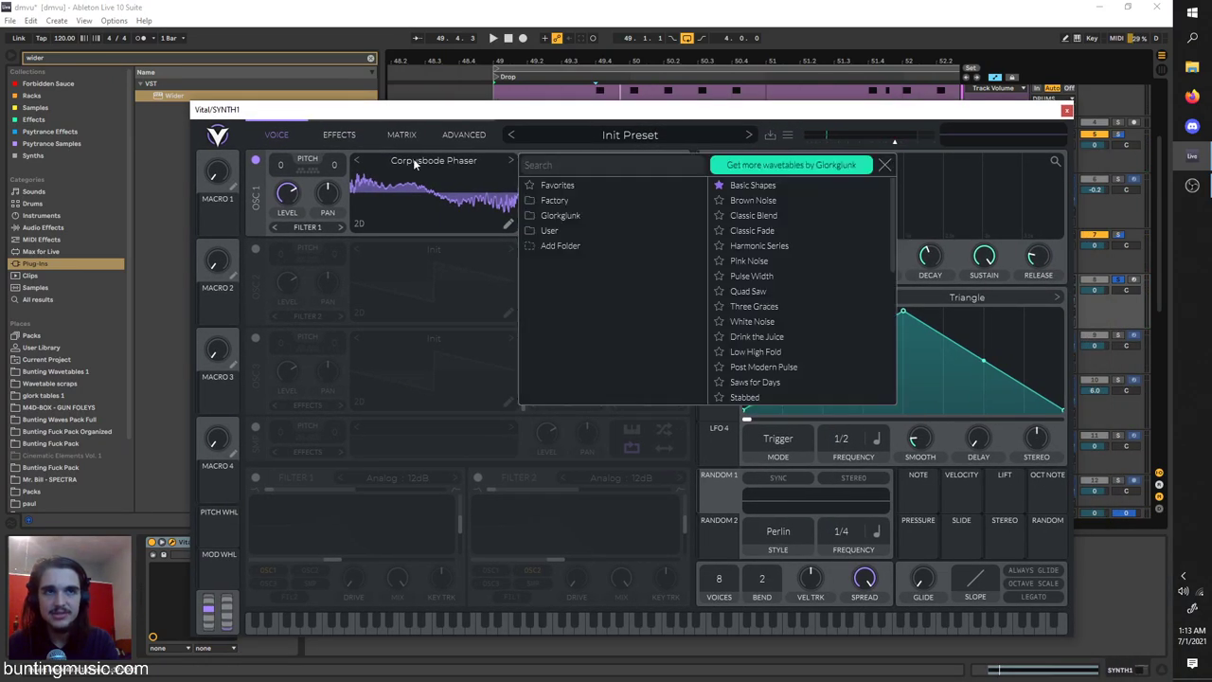
left_click(886, 166)
left_click(328, 132)
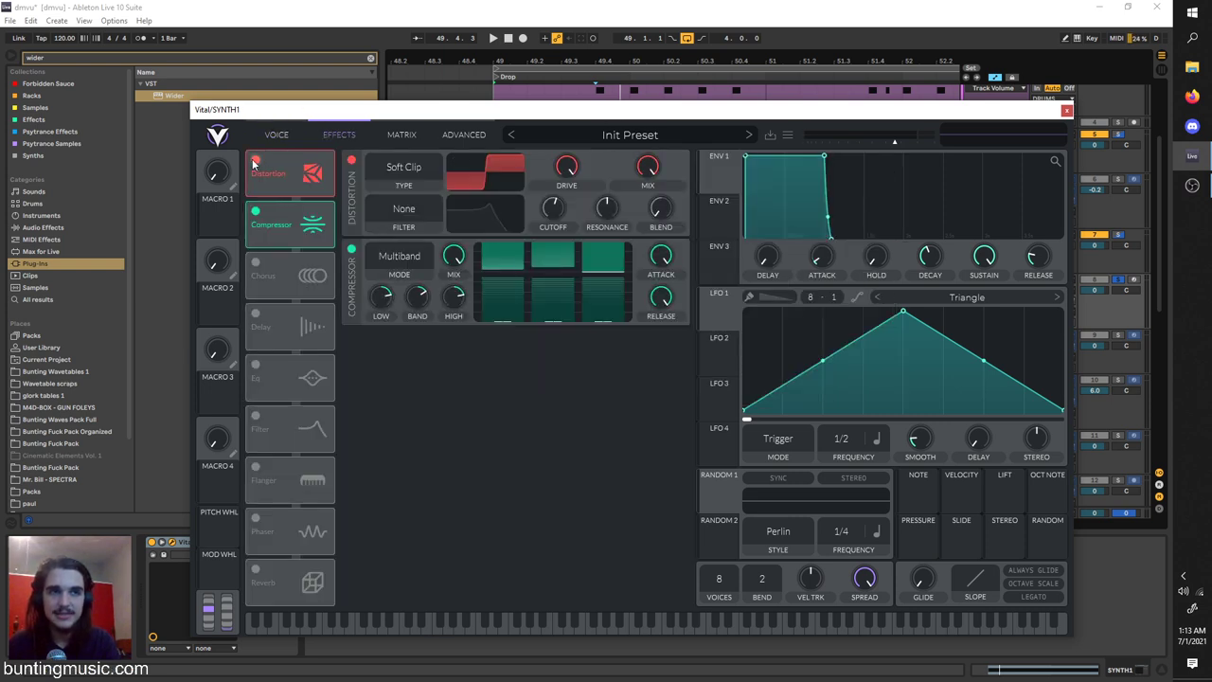
Initialize the Vital preset and play it with the oscillator page displayed.
left_click(788, 135)
left_click(838, 259)
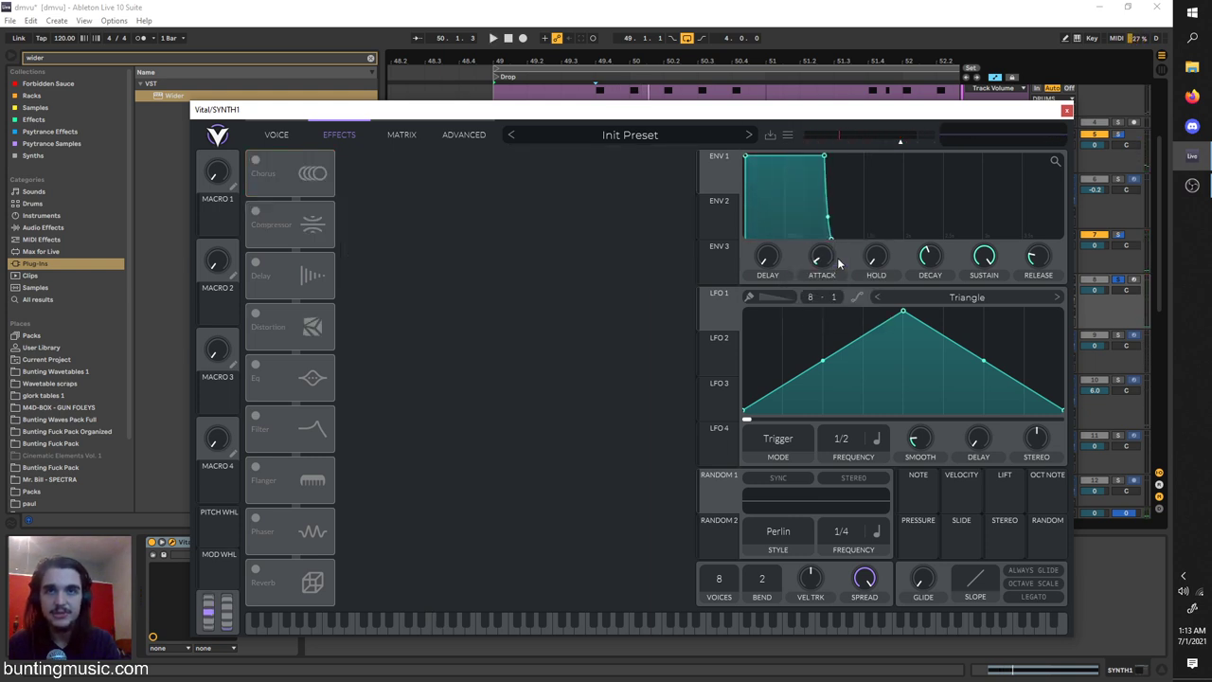
left_click(277, 134)
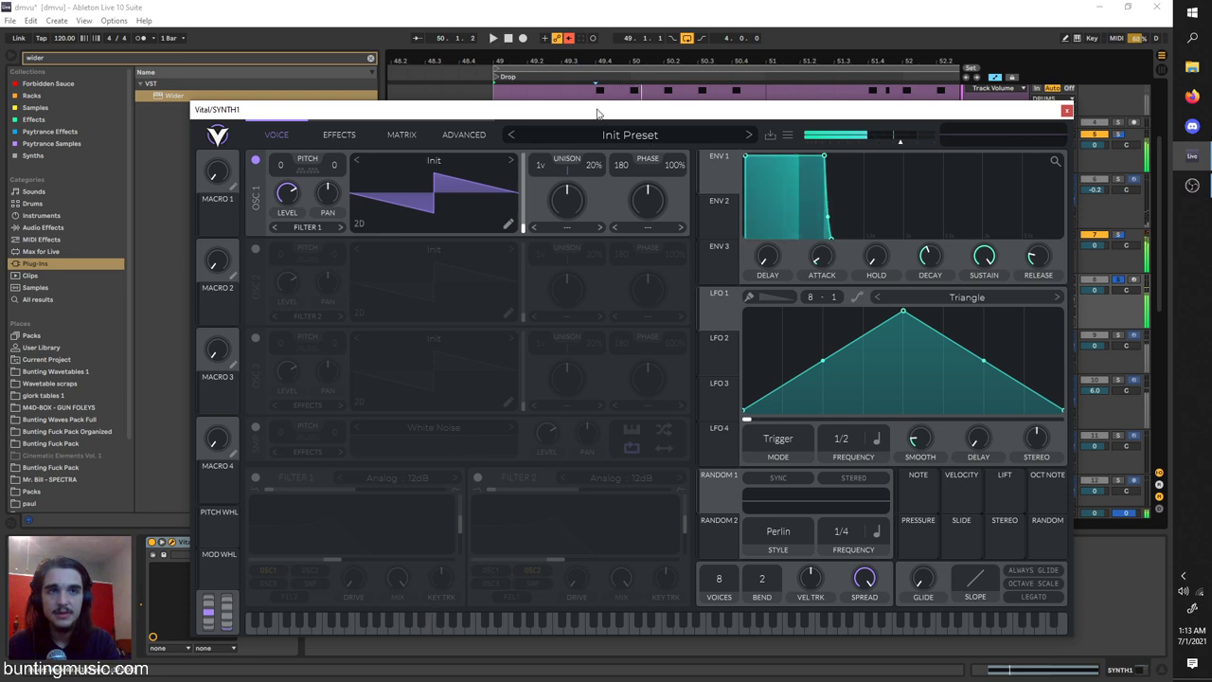
left_click_drag(606, 113, 231, 144)
Turn off the OTT and Wider devices on the 7 Group and play the SYNTH1 clip with the initialized patch.
left_click(1009, 235)
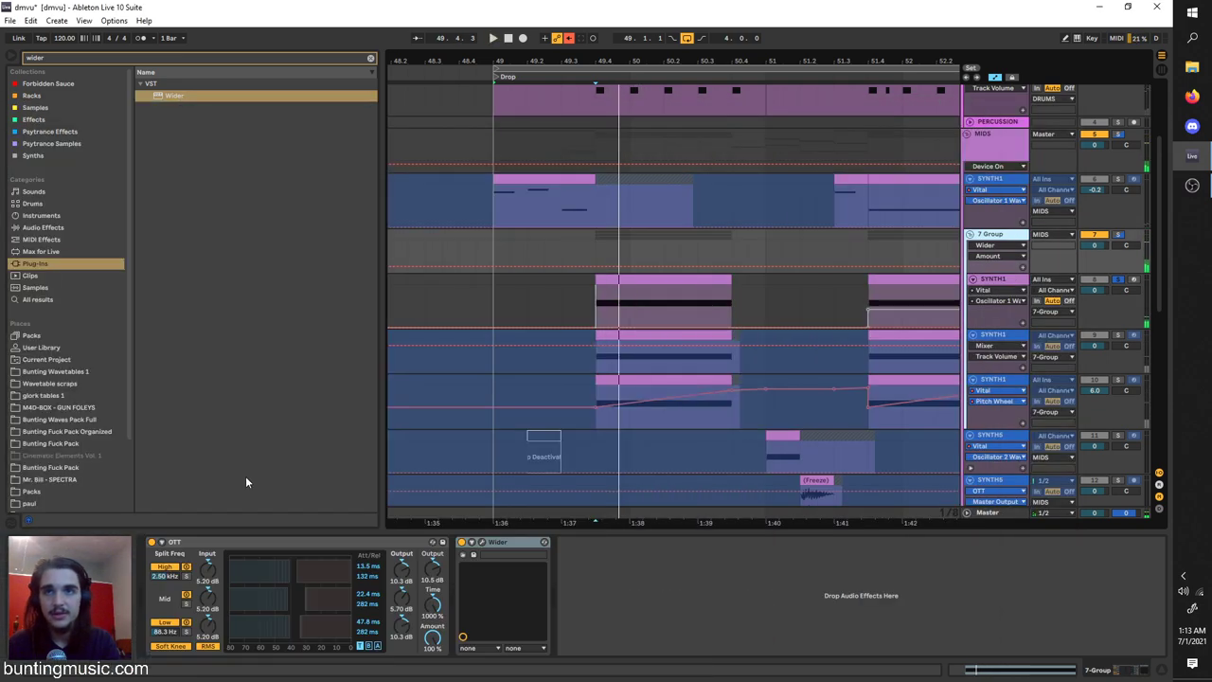
left_click(150, 543)
left_click(462, 543)
key("space")
left_click(591, 308)
key("space")
left_click_drag(373, 139, 585, 42)
key("space")
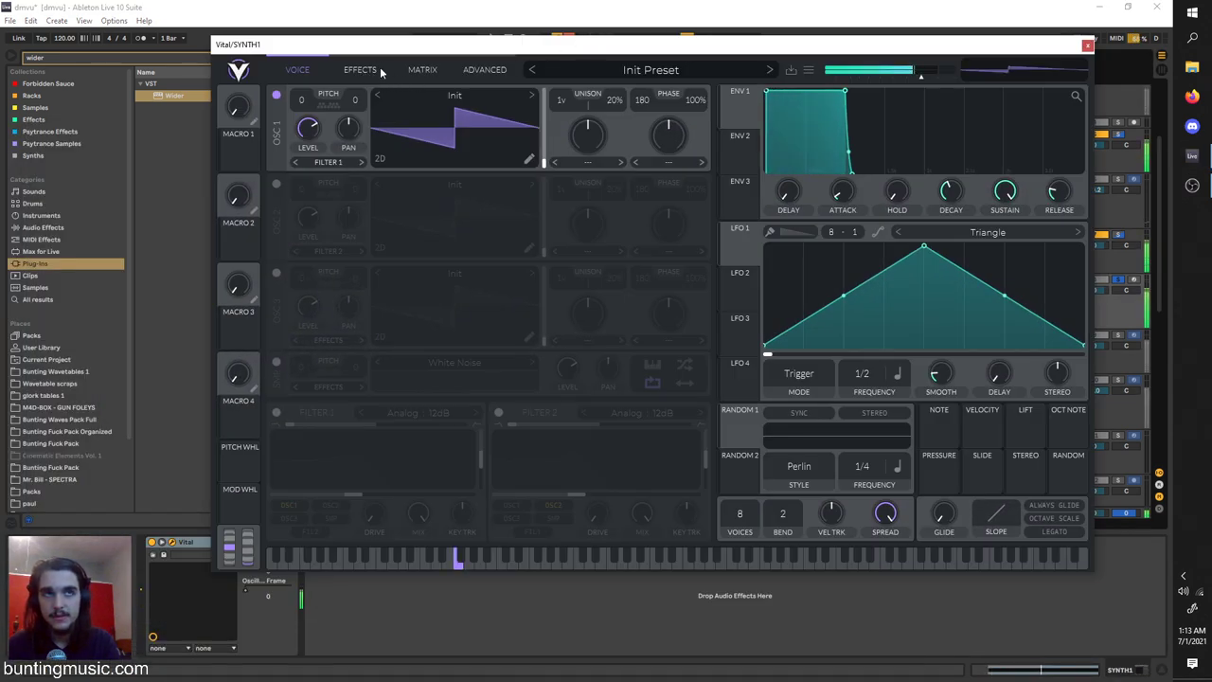
Try the Corpusbode Phaser, Clicky Robot and Alternating Harmonics wavetables from the Glorkglunk folder in oscillator 1.
left_click(425, 87)
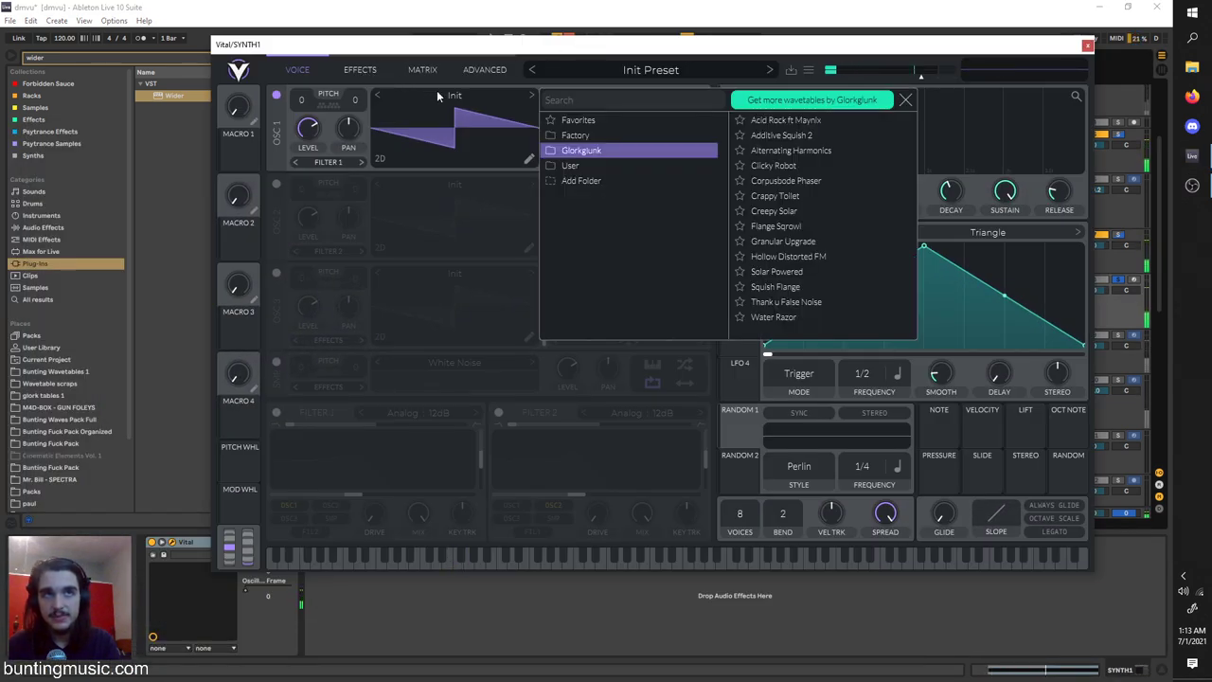
left_click(829, 181)
left_click(833, 162)
left_click(829, 153)
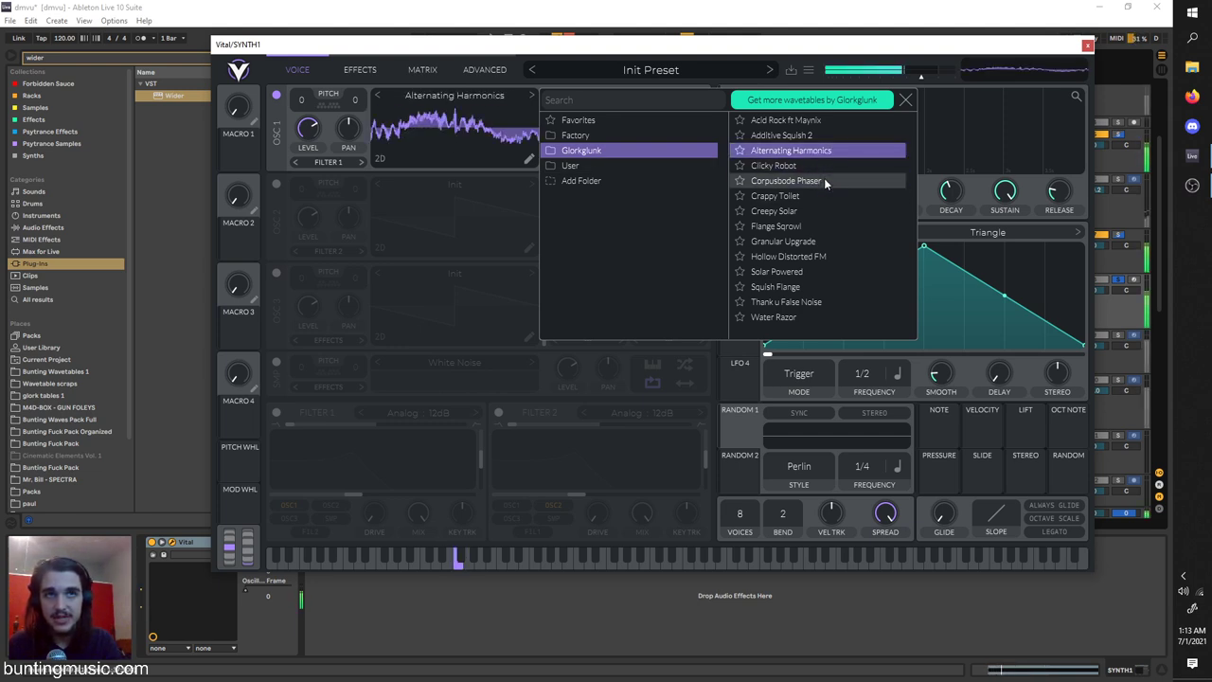
left_click(905, 100)
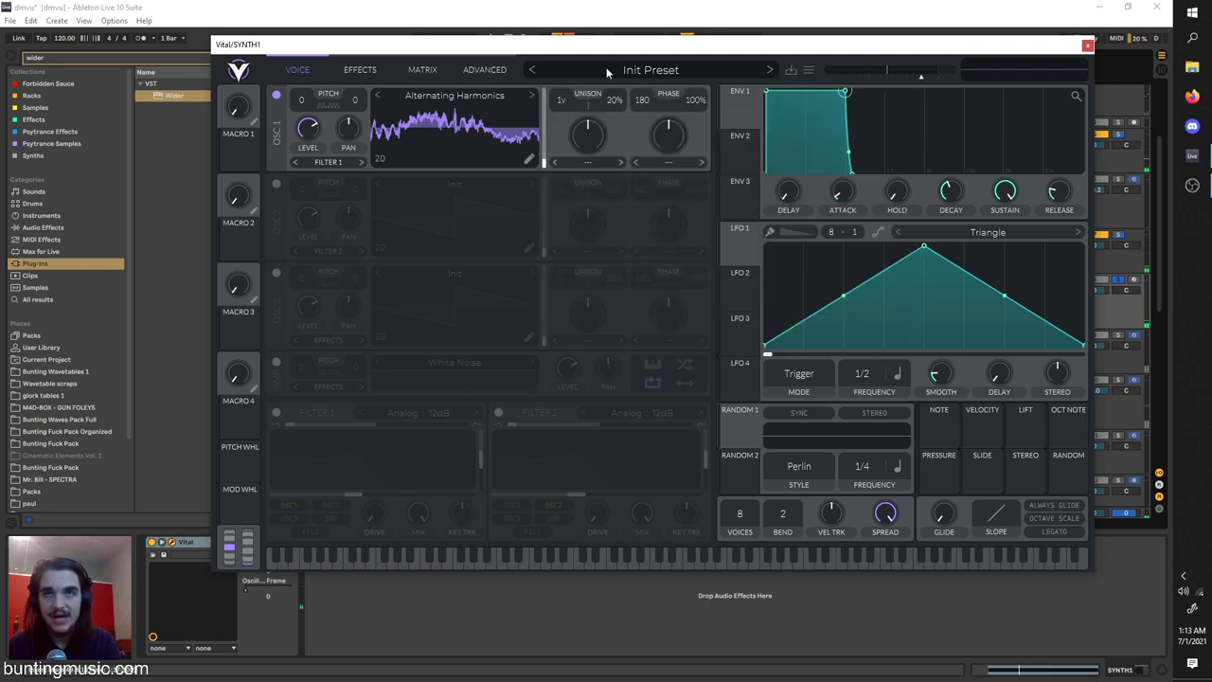
Enable the multiband compressor with a raised attack, and add Soft Clip distortion ahead of it in the effects chain.
left_click(372, 68)
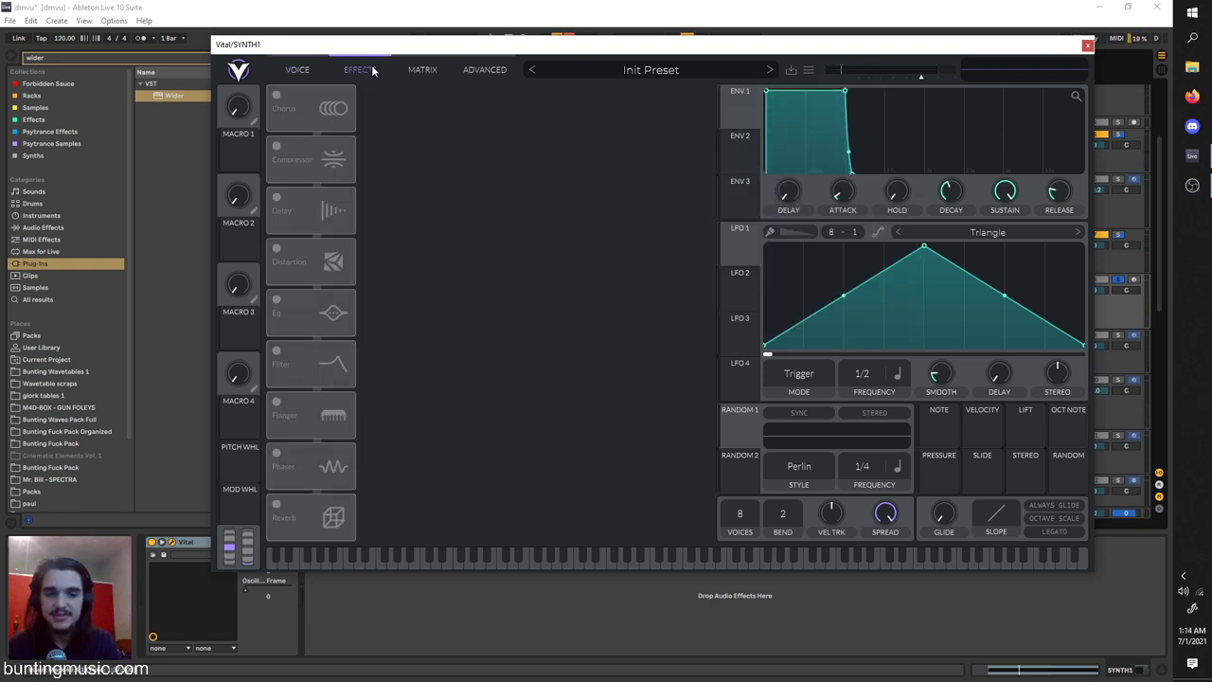
left_click(275, 146)
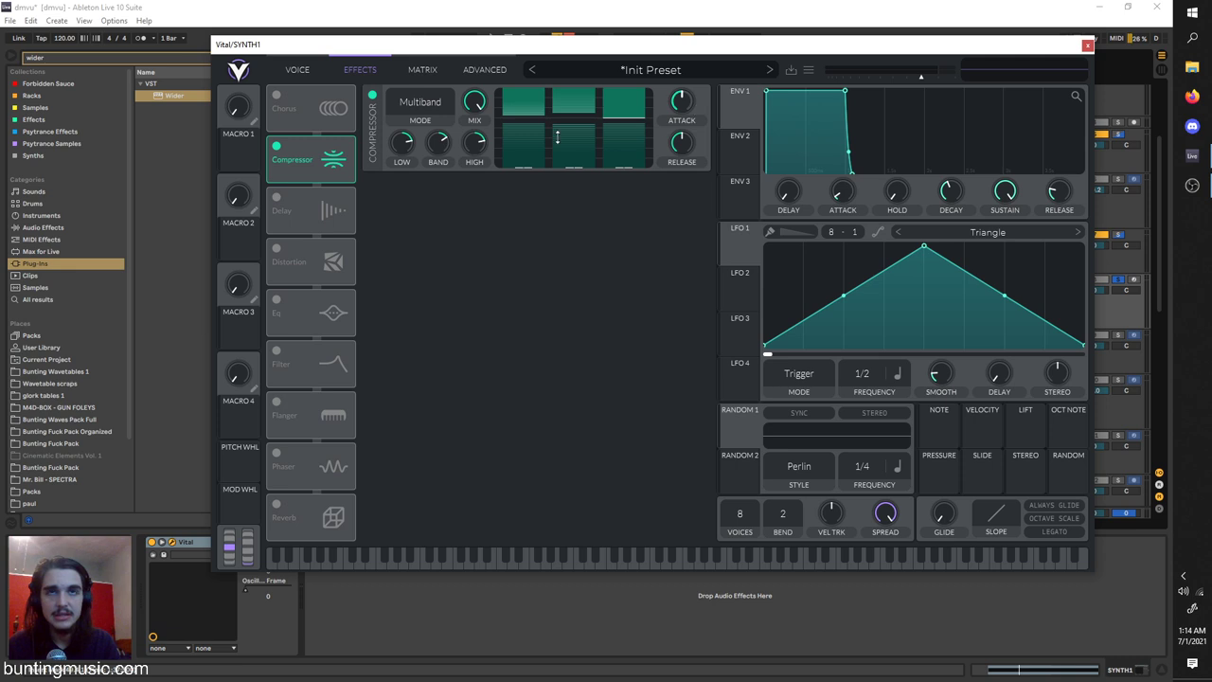
left_click_drag(675, 112, 675, 53)
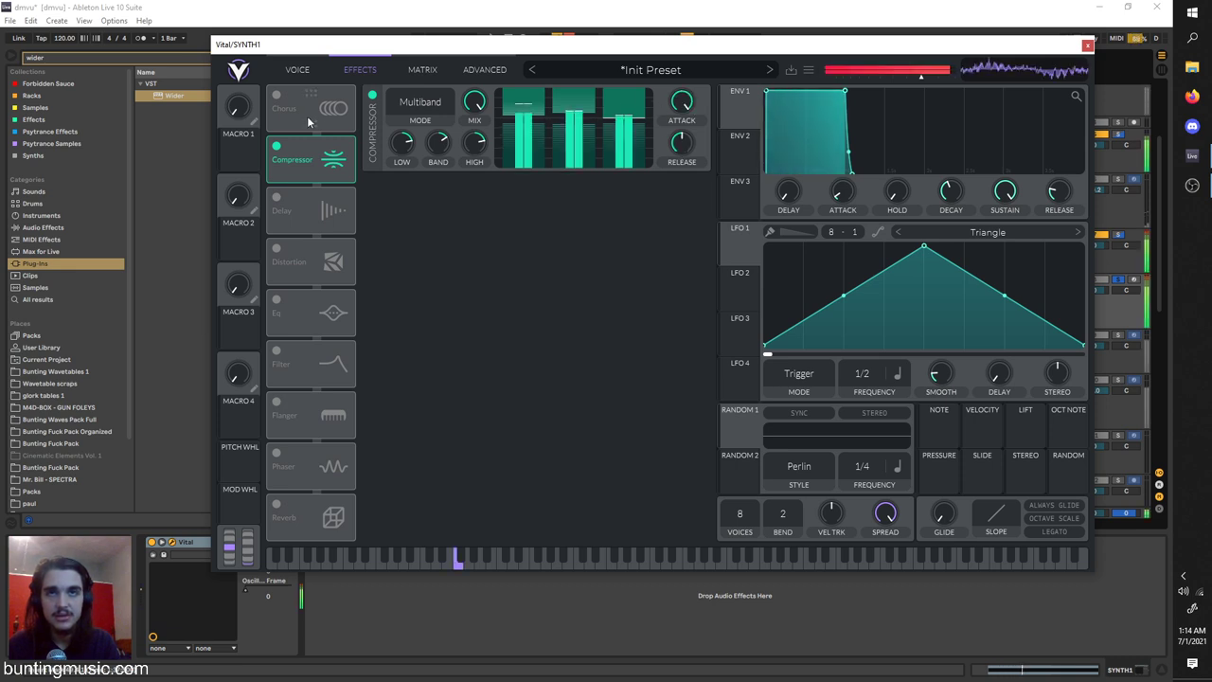
left_click(277, 248)
left_click_drag(297, 264, 301, 152)
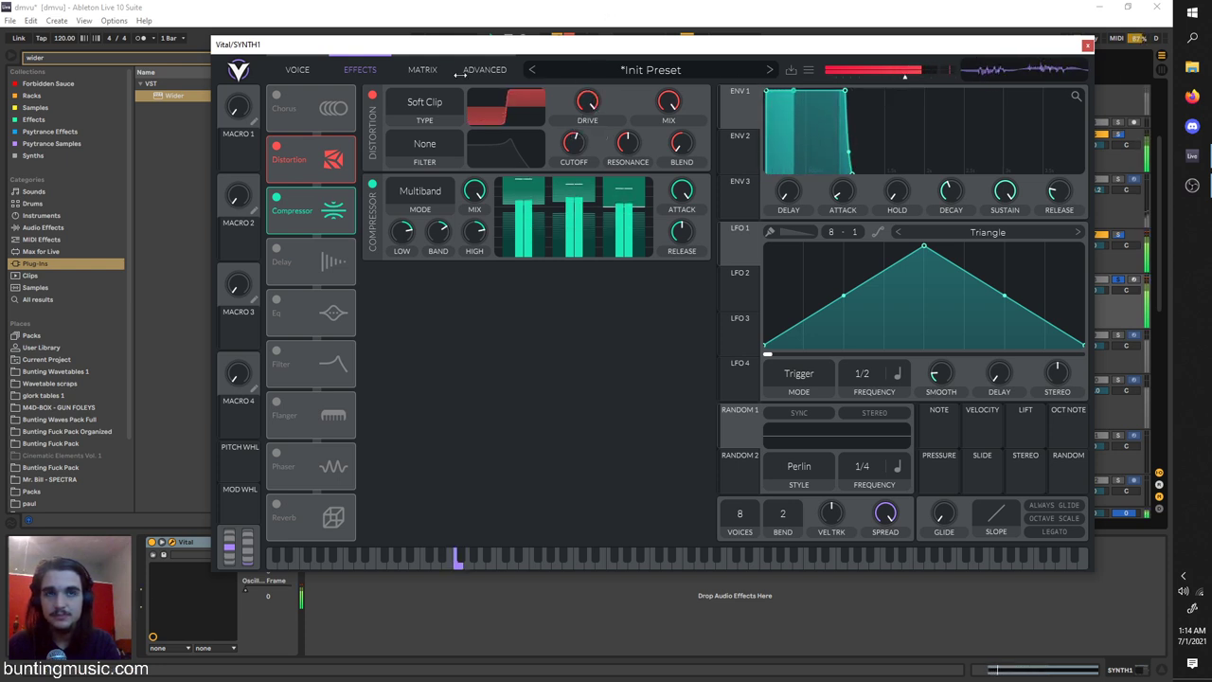
Enable the chorus, place it after the compressor, lower its mix, and compare the sound with it off and on.
left_click(276, 95)
left_click_drag(298, 109, 303, 210)
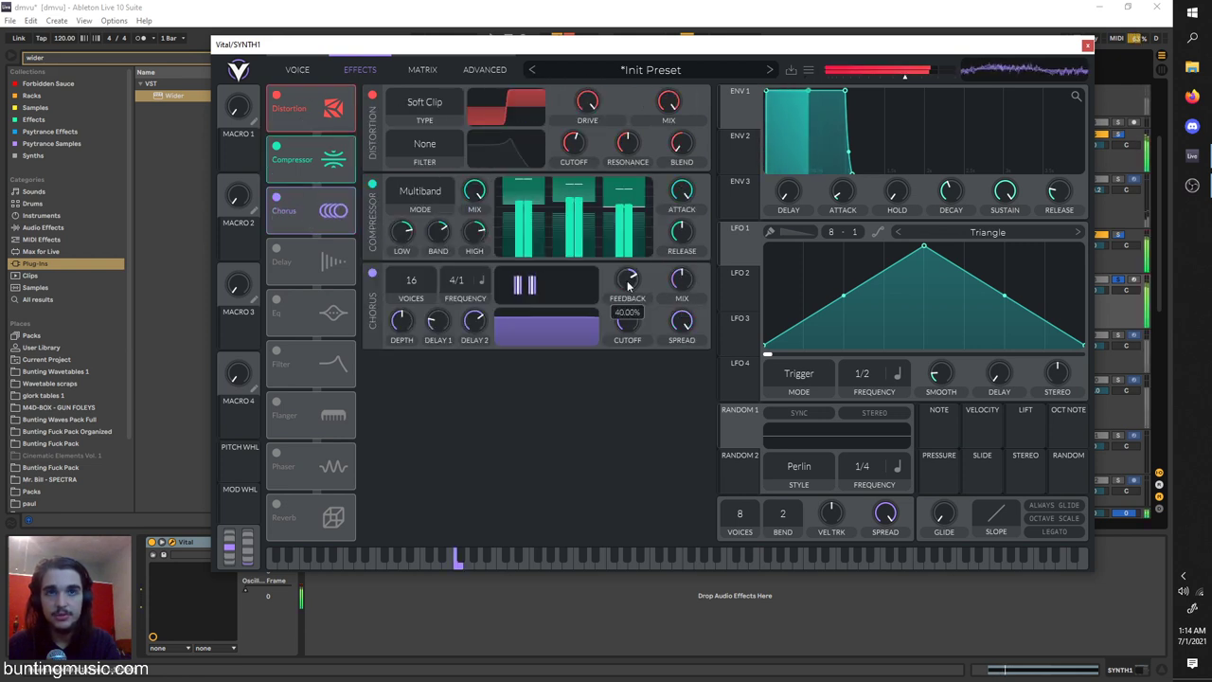
left_click(277, 197)
left_click(277, 197)
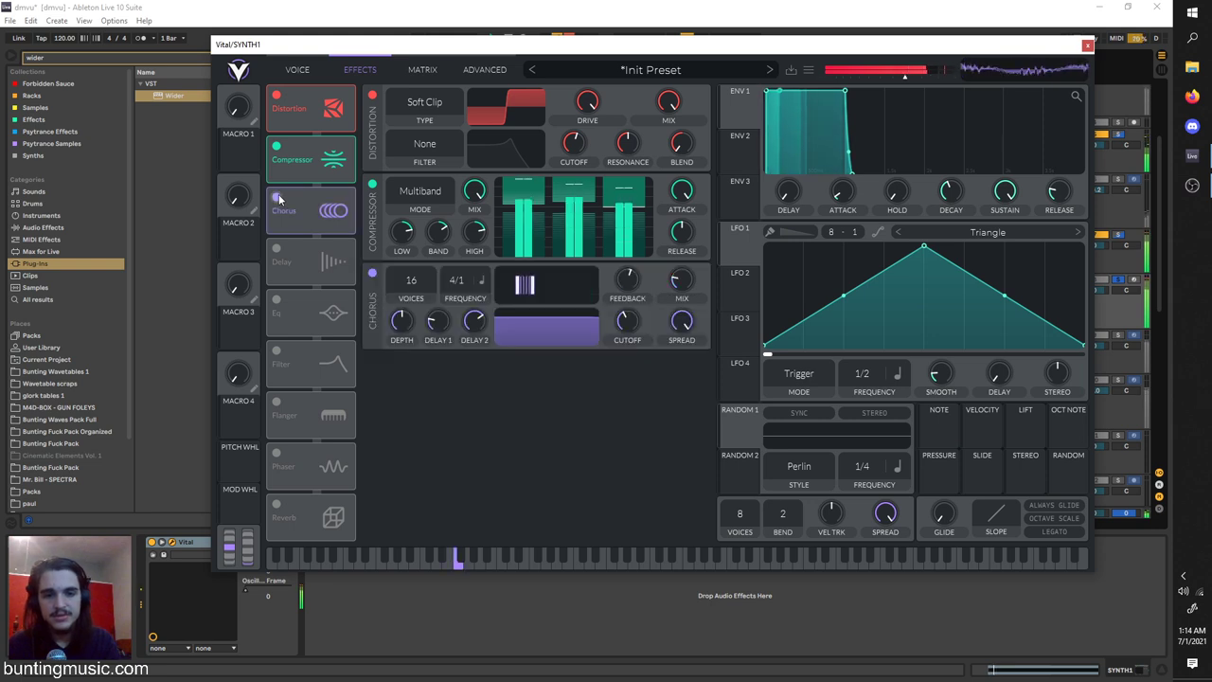
Adjust the distortion drive during playback and raise oscillator 1's wavetable frame to about 20.4.
left_click(299, 71)
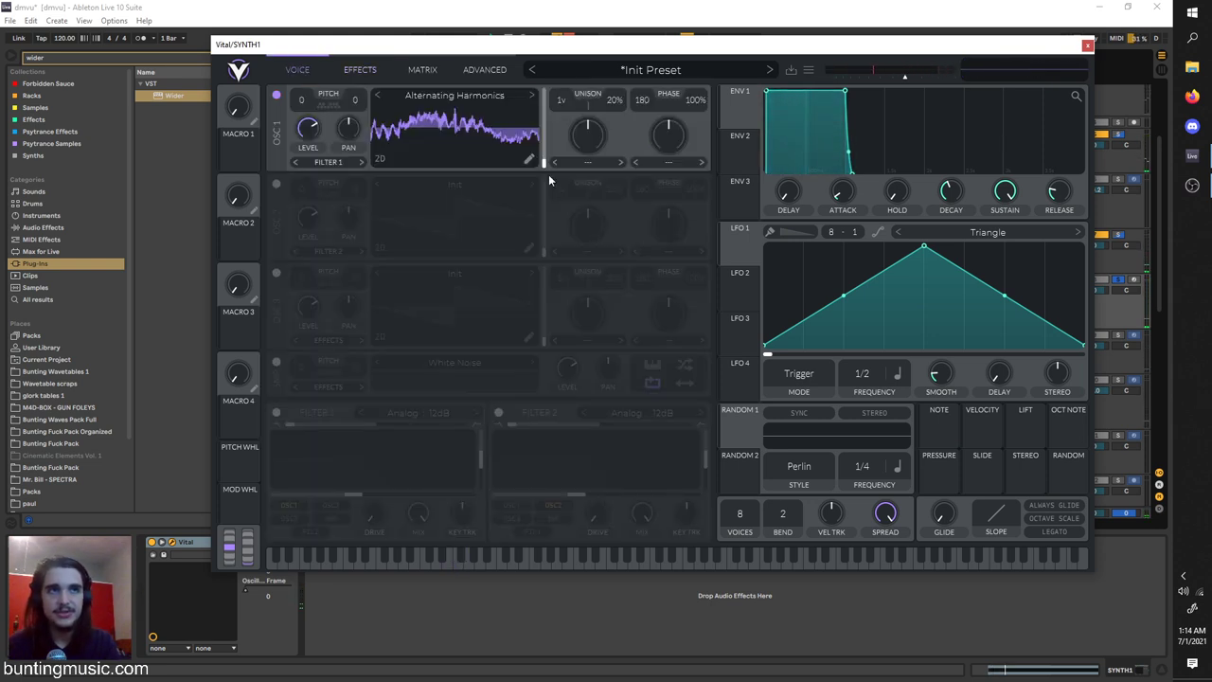
left_click(369, 71)
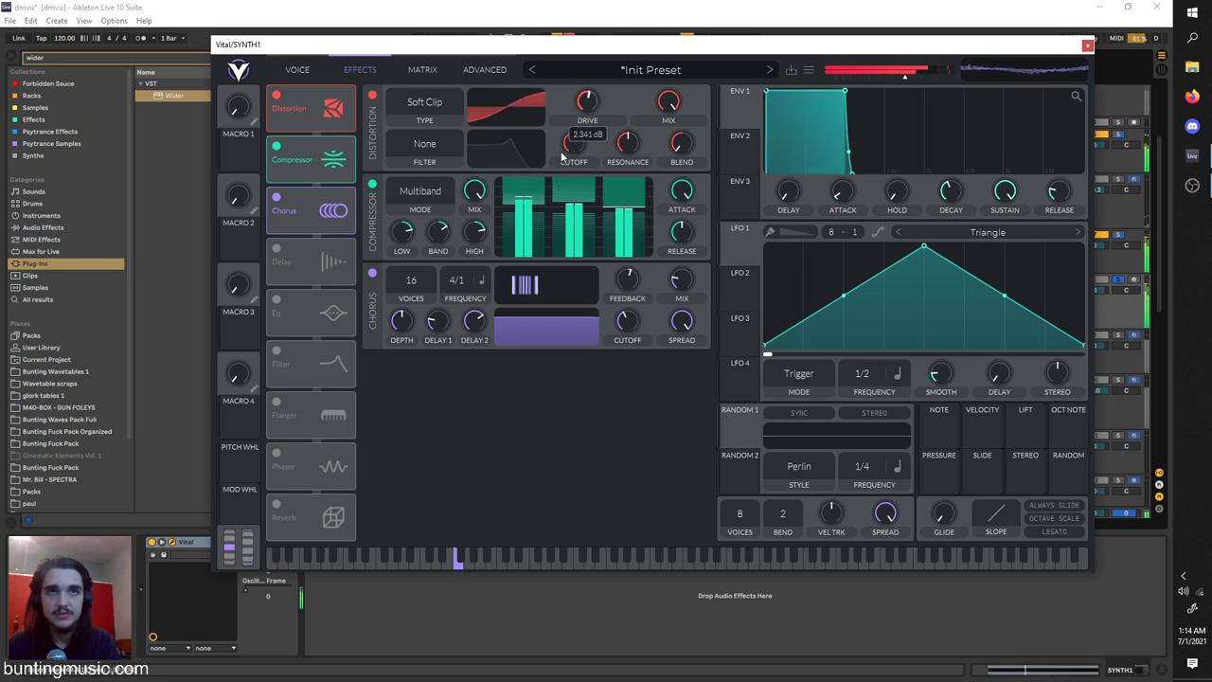
left_click_drag(562, 151, 541, 170)
left_click(301, 70)
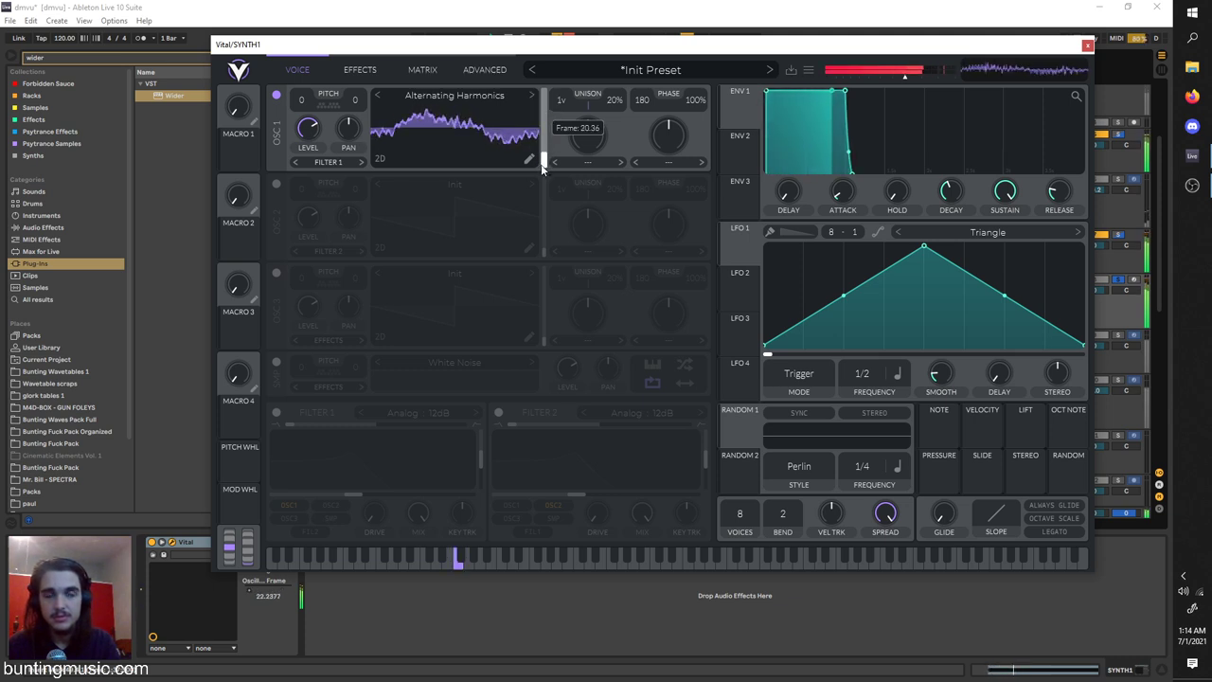
Load the Granular Upgrade wavetable into oscillator 1 and check the effects chain.
left_click(455, 99)
left_click(837, 244)
left_click(910, 111)
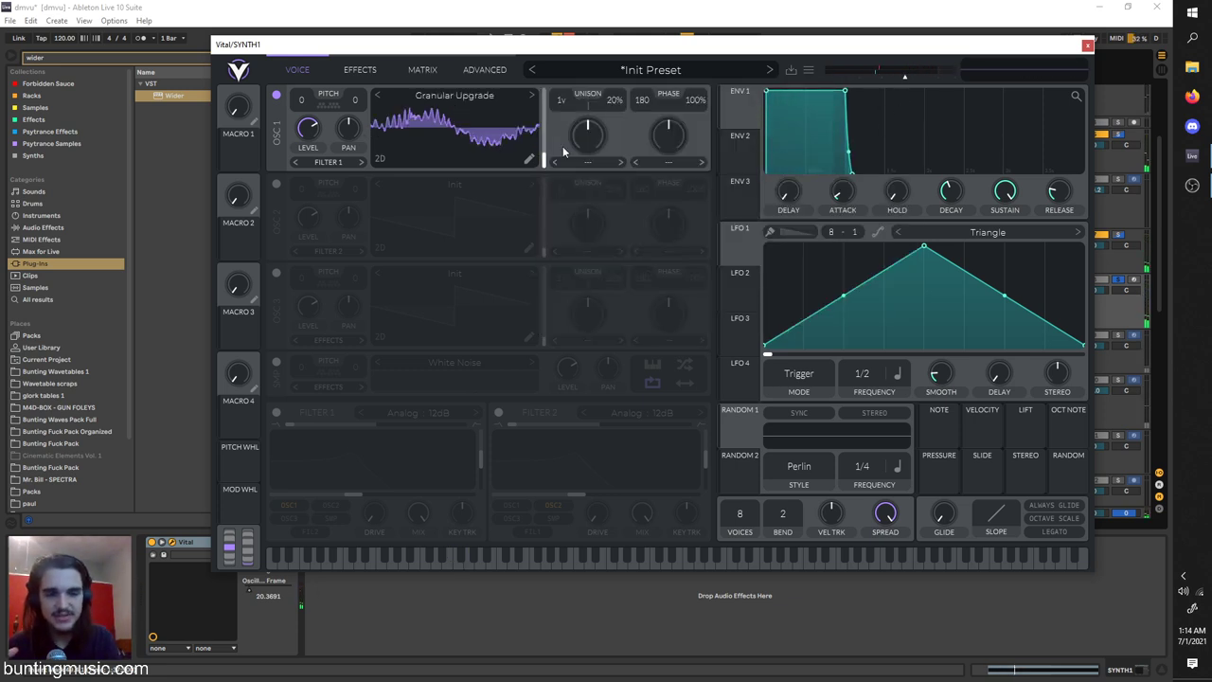
left_click(361, 70)
left_click(298, 68)
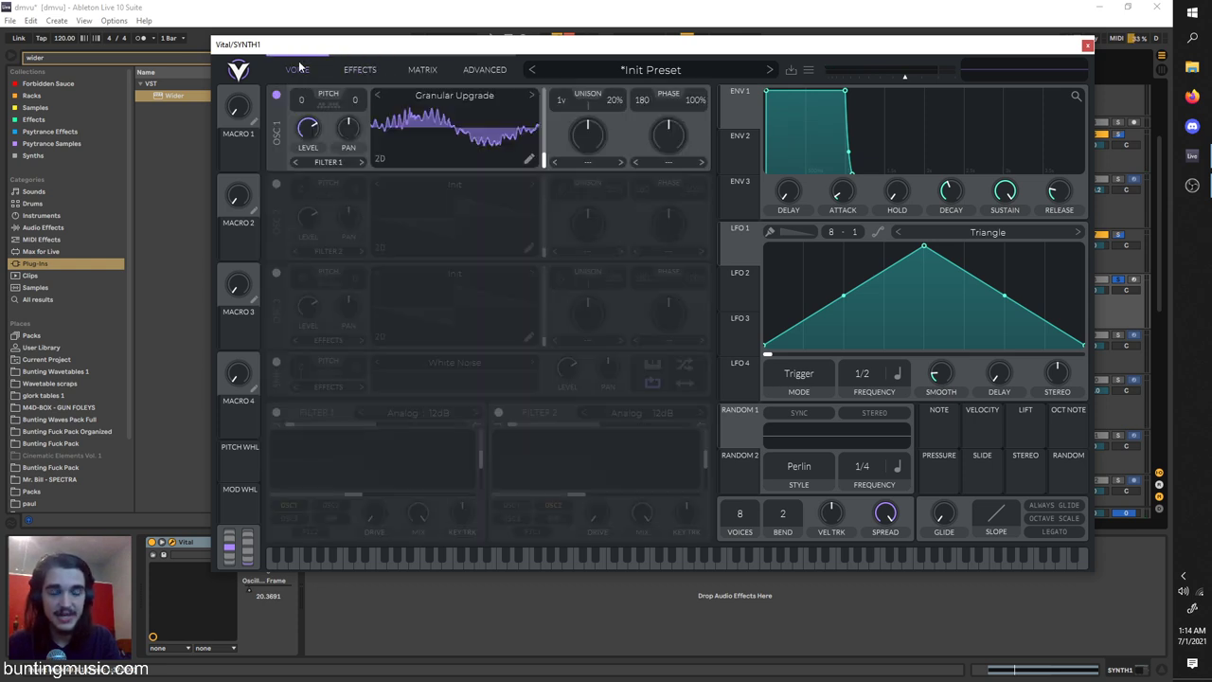
Search the audio effects for "ott" and add the OTT.adv preset after Vital on the SYNTH1 track.
key("ctrl+f")
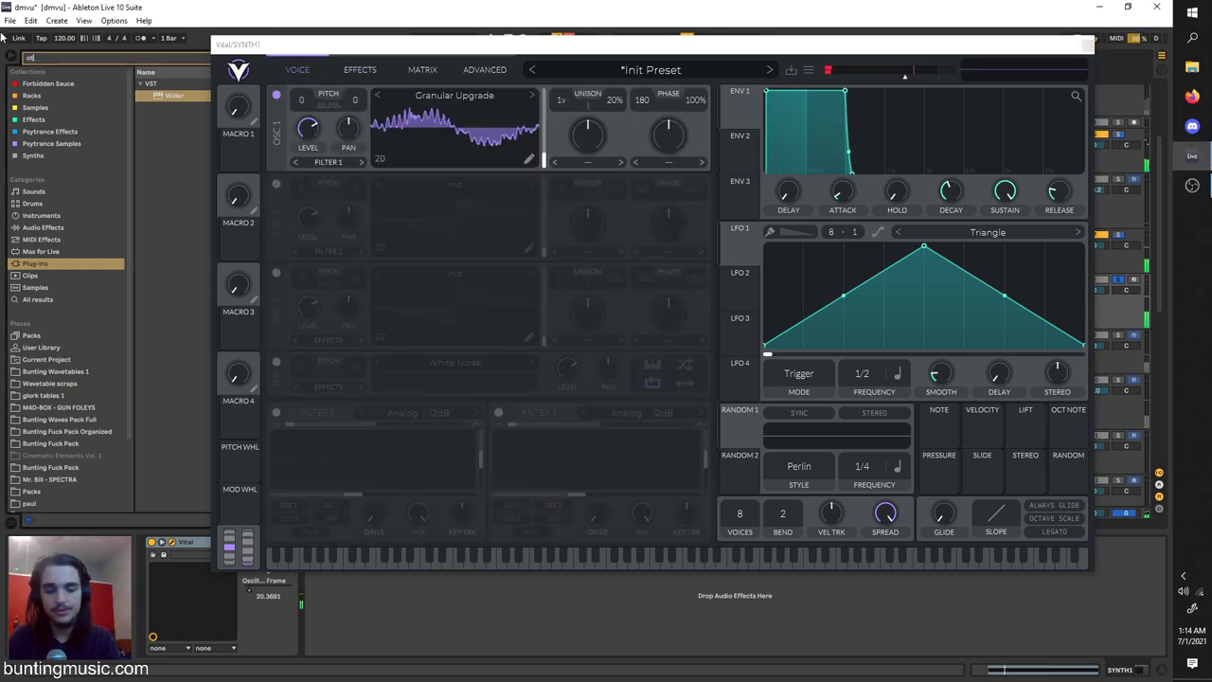
left_click(47, 228)
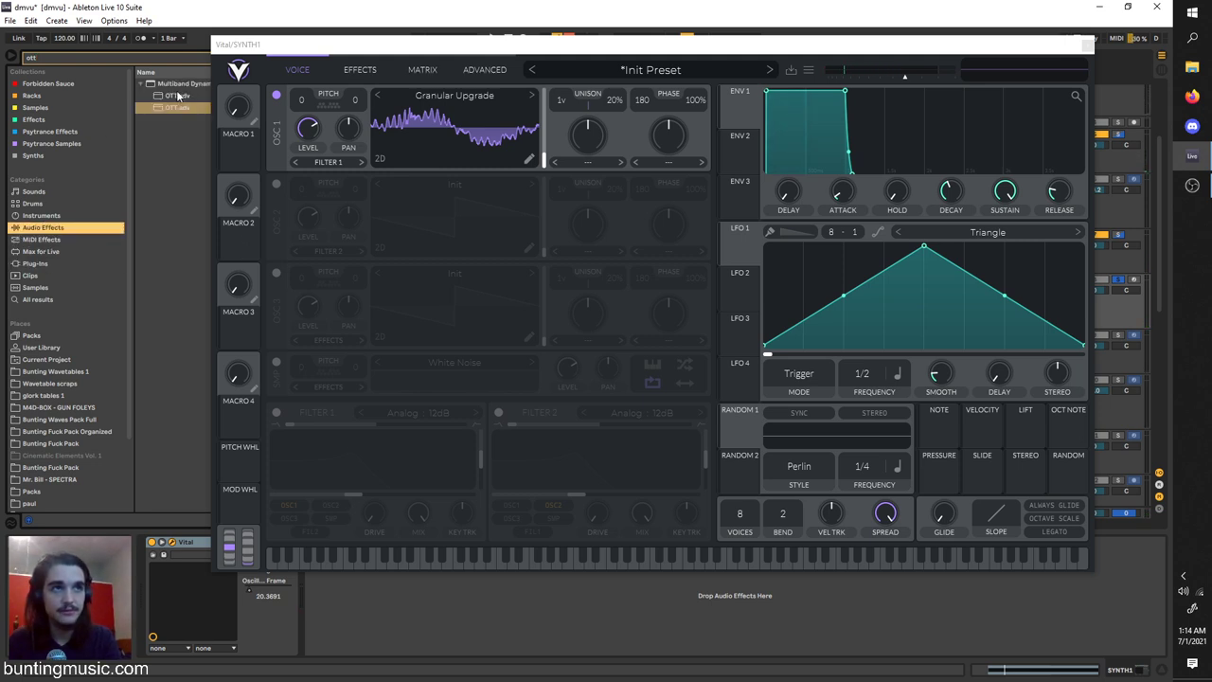
left_click(177, 95)
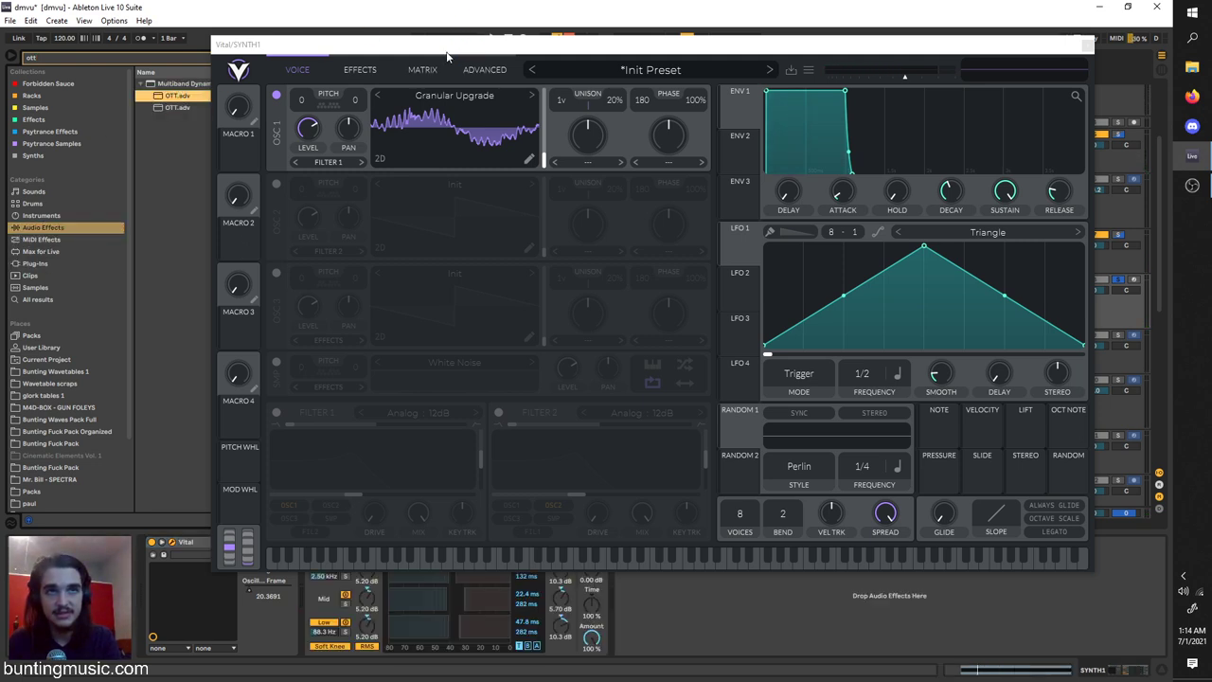
left_click_drag(439, 54, 491, 7)
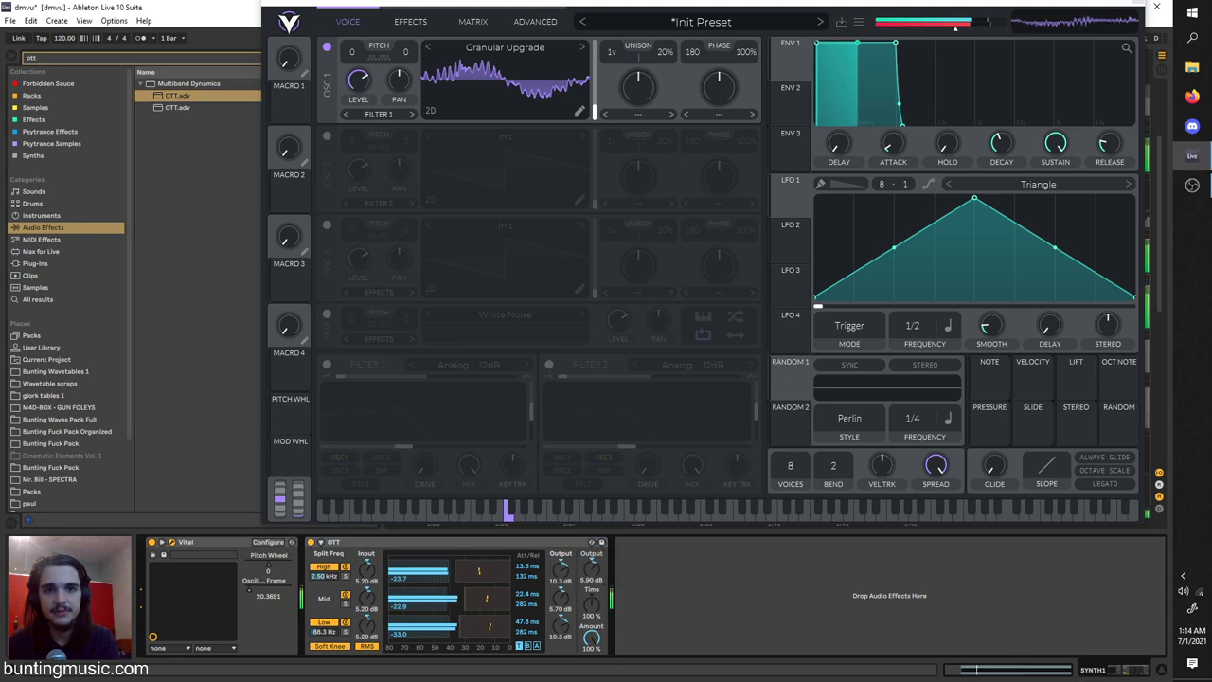
Set the OTT's time to 1000 %, lower its output level, and close the Vital window.
left_click(309, 547)
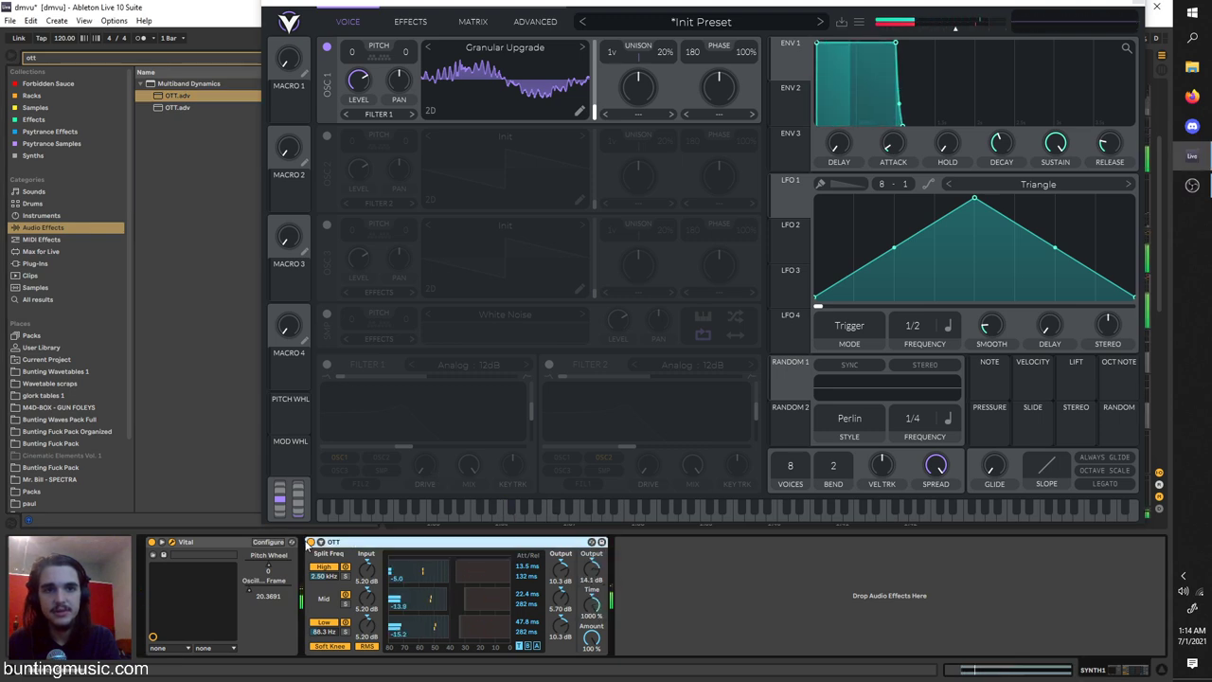
left_click_drag(591, 568, 591, 577)
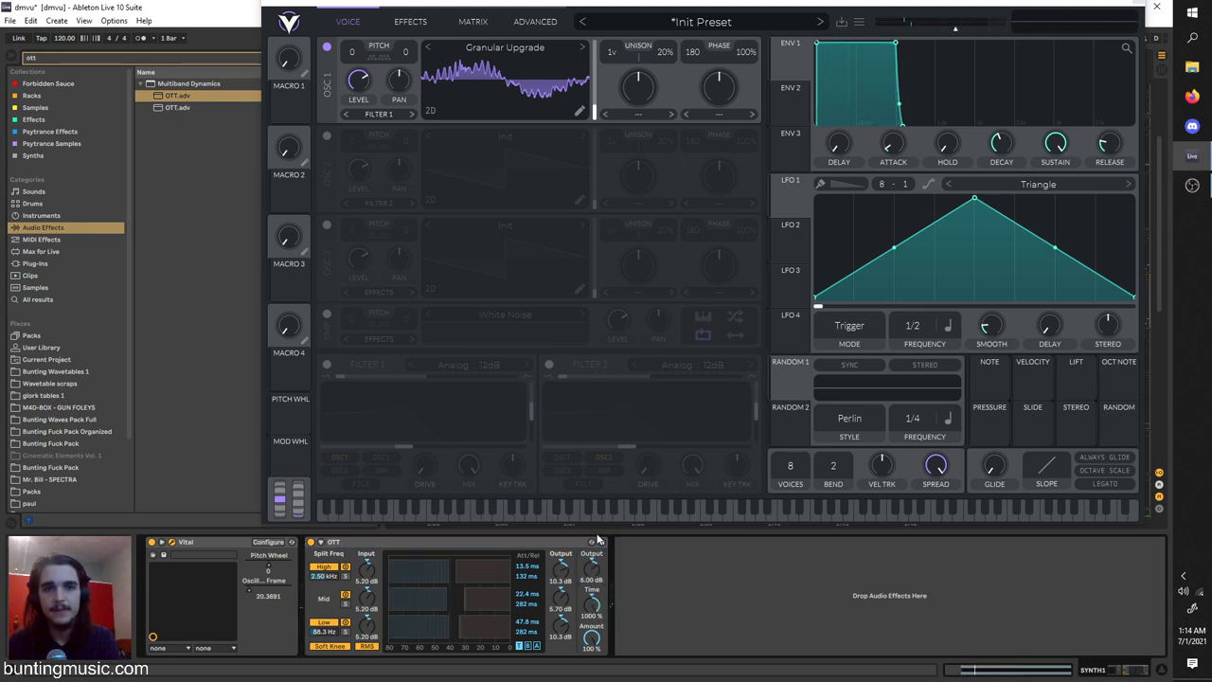
left_click_drag(614, 5, 401, 92)
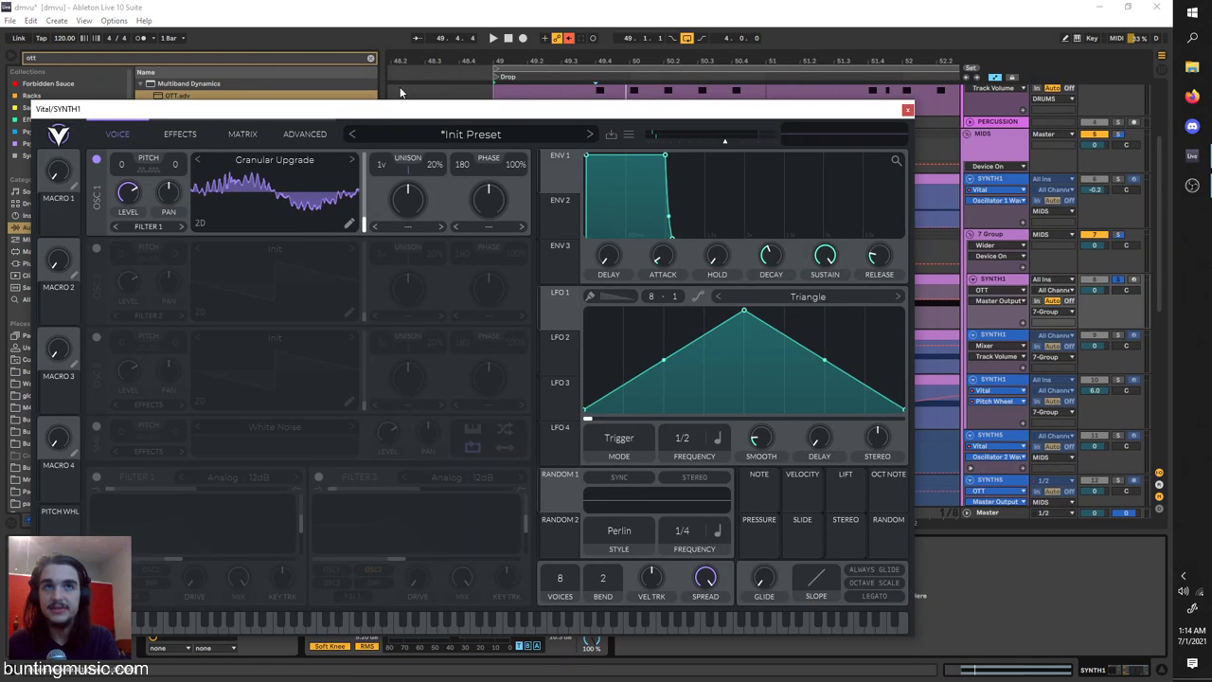
left_click(907, 109)
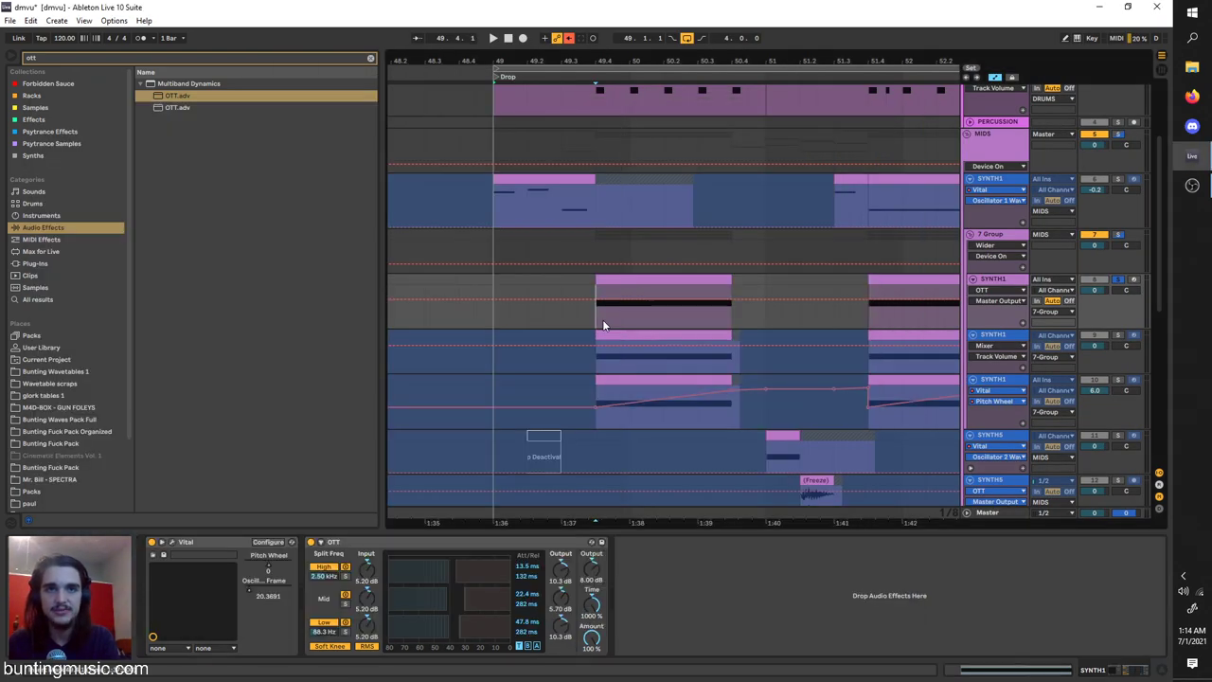
Play the processed SYNTH1 layer, then unfreeze the second SYNTH1 track in the 7 Group and play it soloed.
key("space")
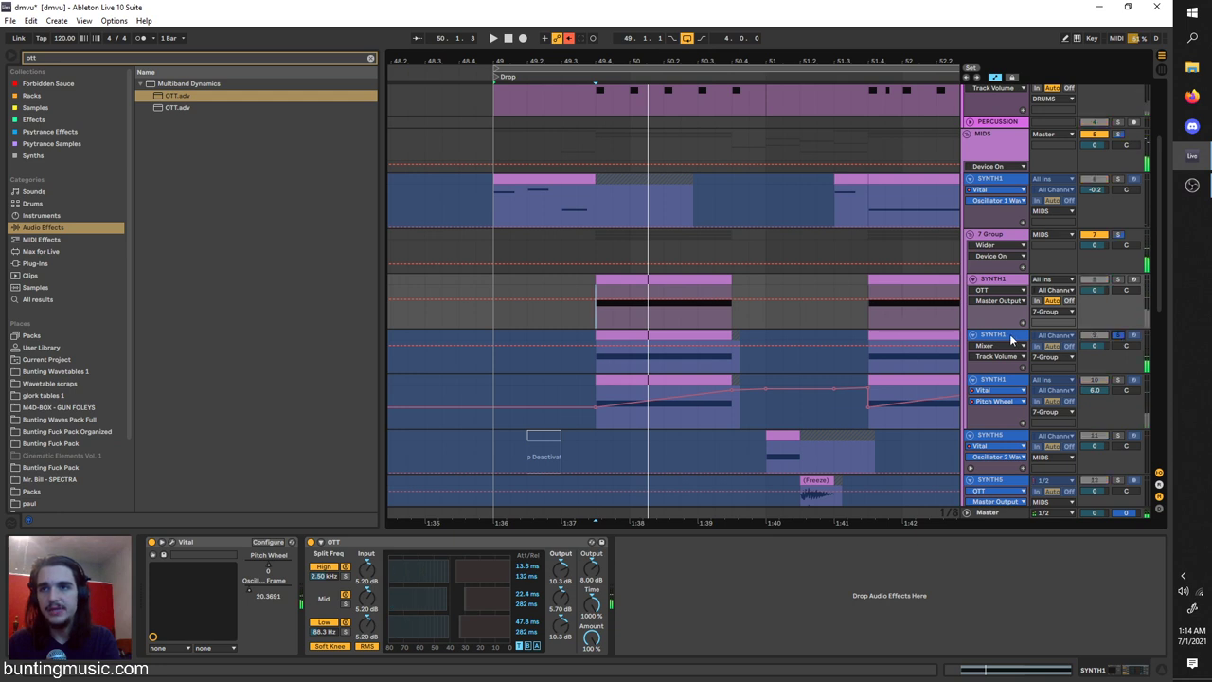
right_click(1011, 337)
left_click(1037, 412)
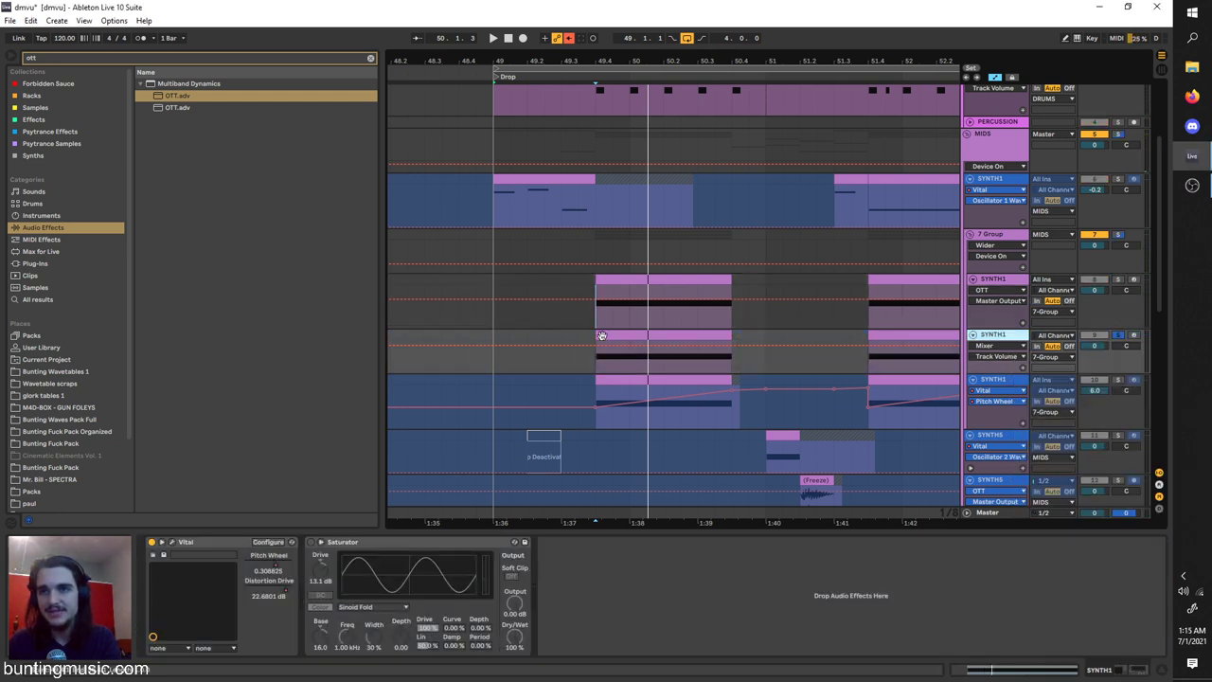
key("space")
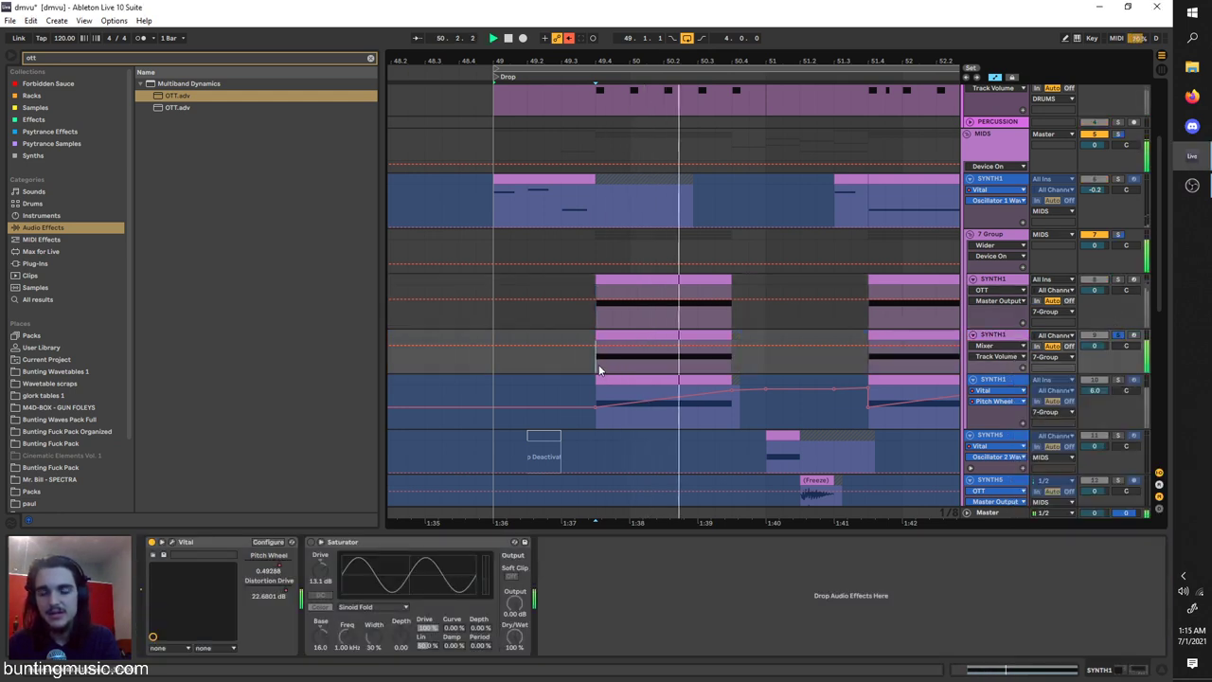
key("space")
Show Vital's Pitch Wheel automation on the first SYNTH1 track and select the second SYNTH1 track.
left_click(1008, 290)
left_click(1011, 309)
left_click(996, 300)
left_click(994, 337)
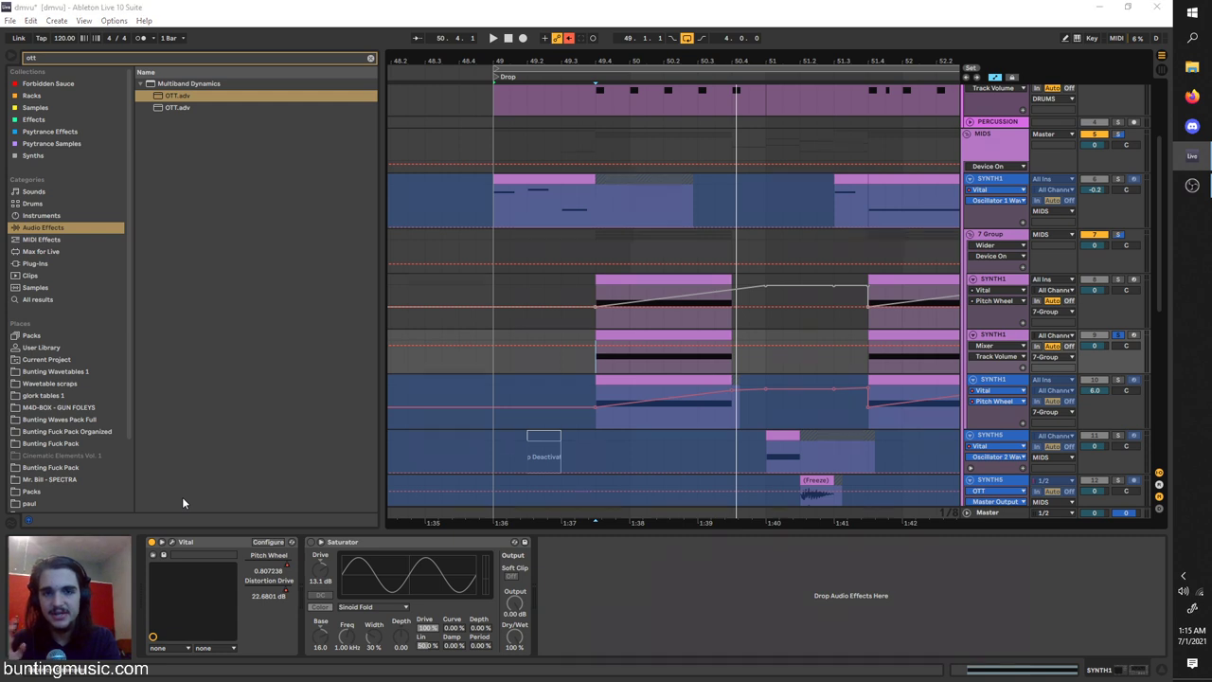
Open Vital on the second SYNTH1 track and play a short passage of the layer.
key("ctrl+alt+p")
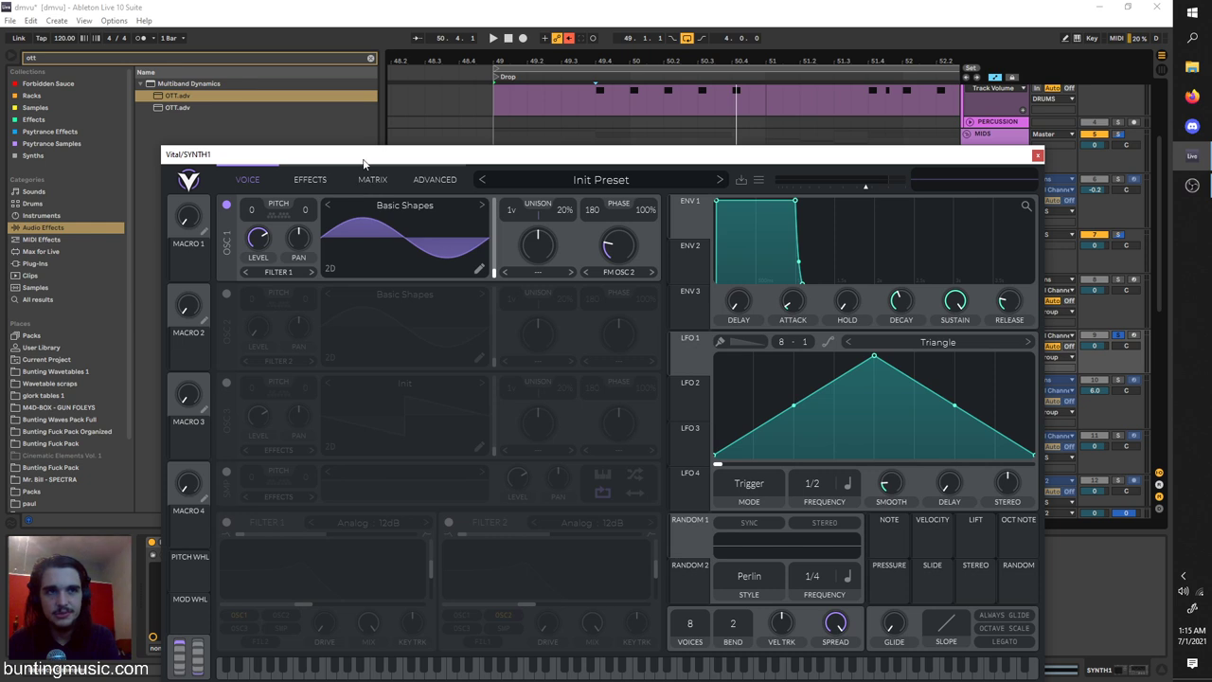
left_click_drag(363, 162, 374, 141)
key("space")
key("space")
left_click_drag(385, 137, 413, 102)
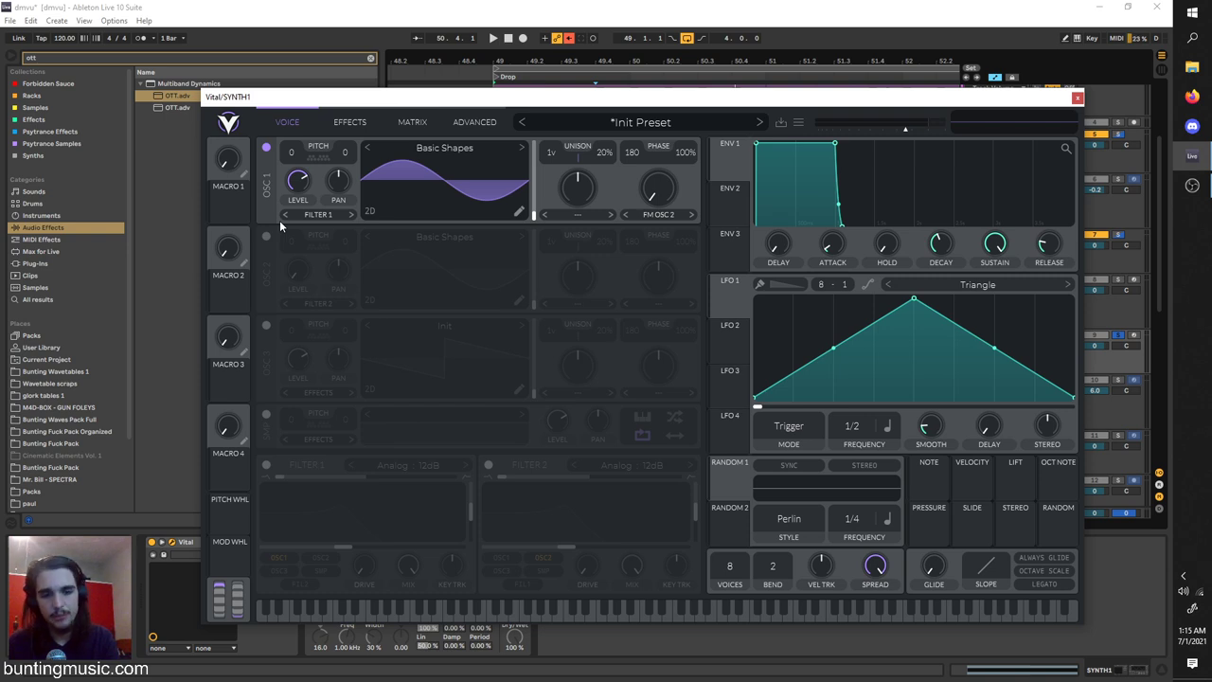
Play the layer with Vital's distortion effect bypassed and re-enabled to compare the sound.
left_click(356, 125)
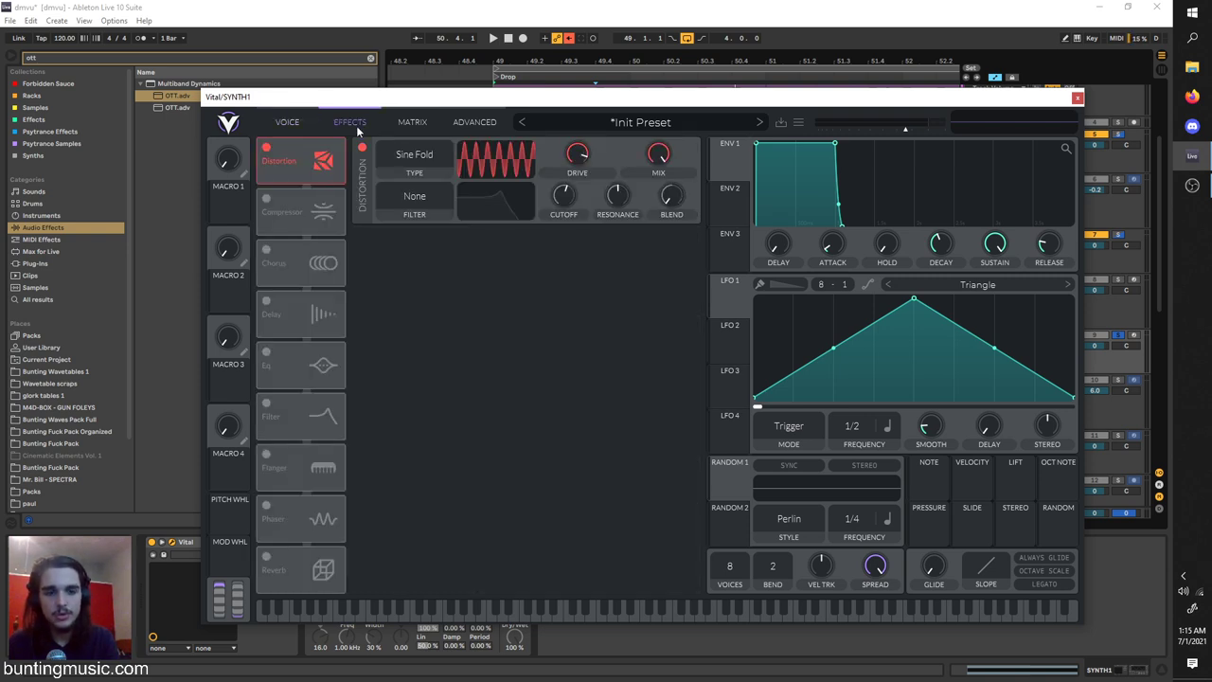
left_click(267, 149)
key("space")
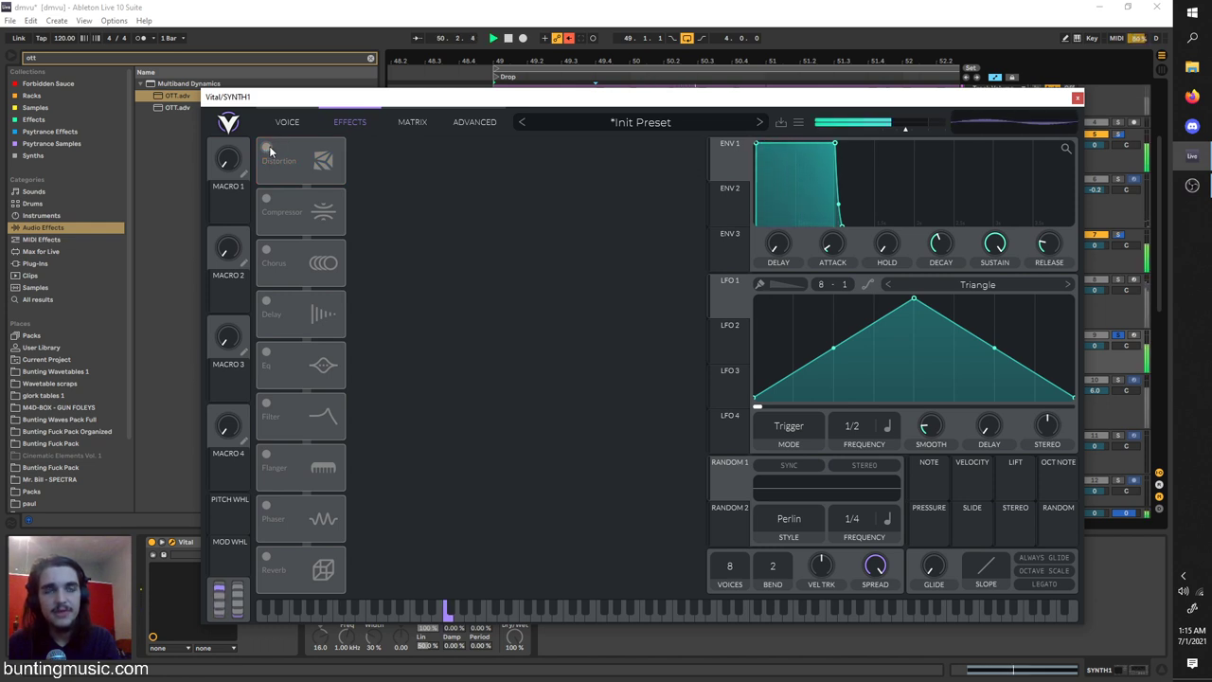
left_click(267, 150)
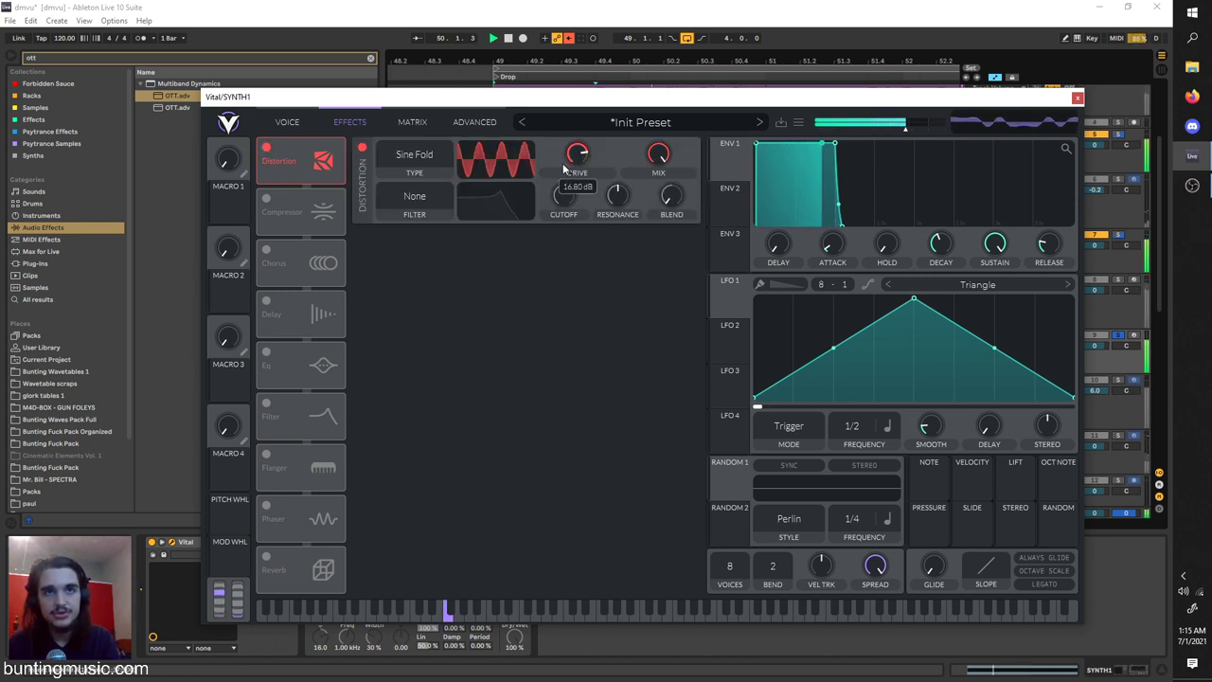
Check the distortion types and lower the Sine Fold drive to about 14.69 dB while the layer plays.
left_click(422, 158)
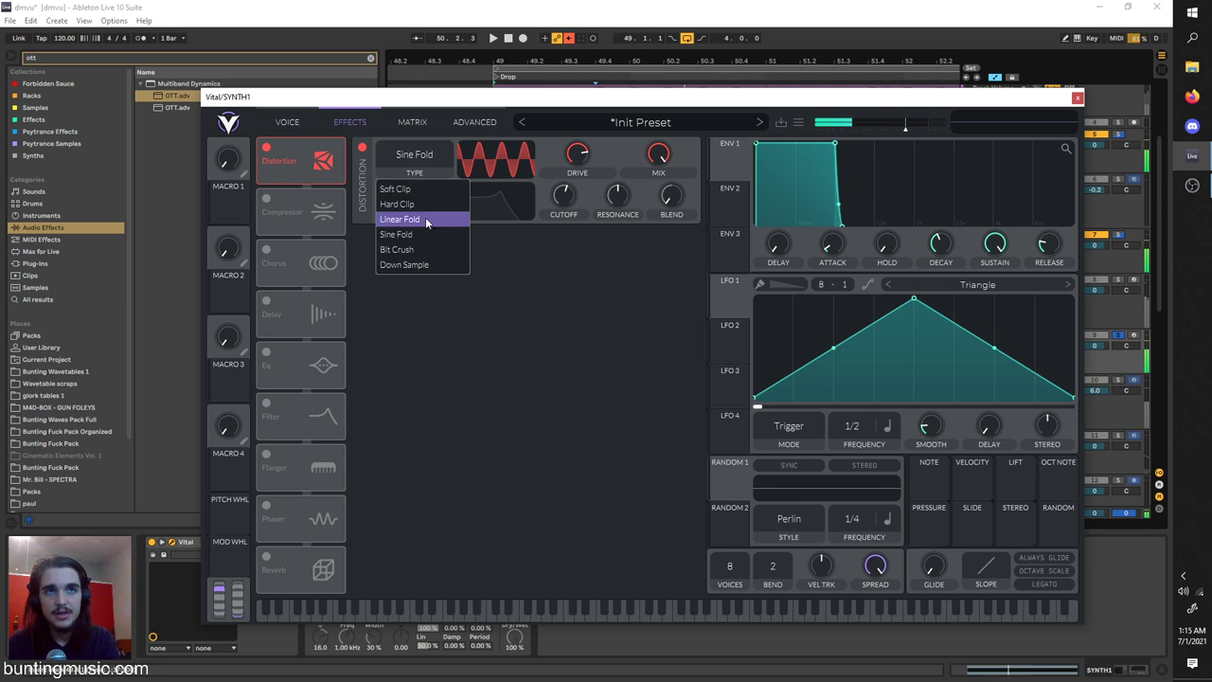
left_click(324, 161)
key("space")
mouse_move(574, 151)
left_mouse_down()
mouse_move(563, 173)
mouse_move(571, 148)
mouse_move(573, 161)
left_mouse_up()
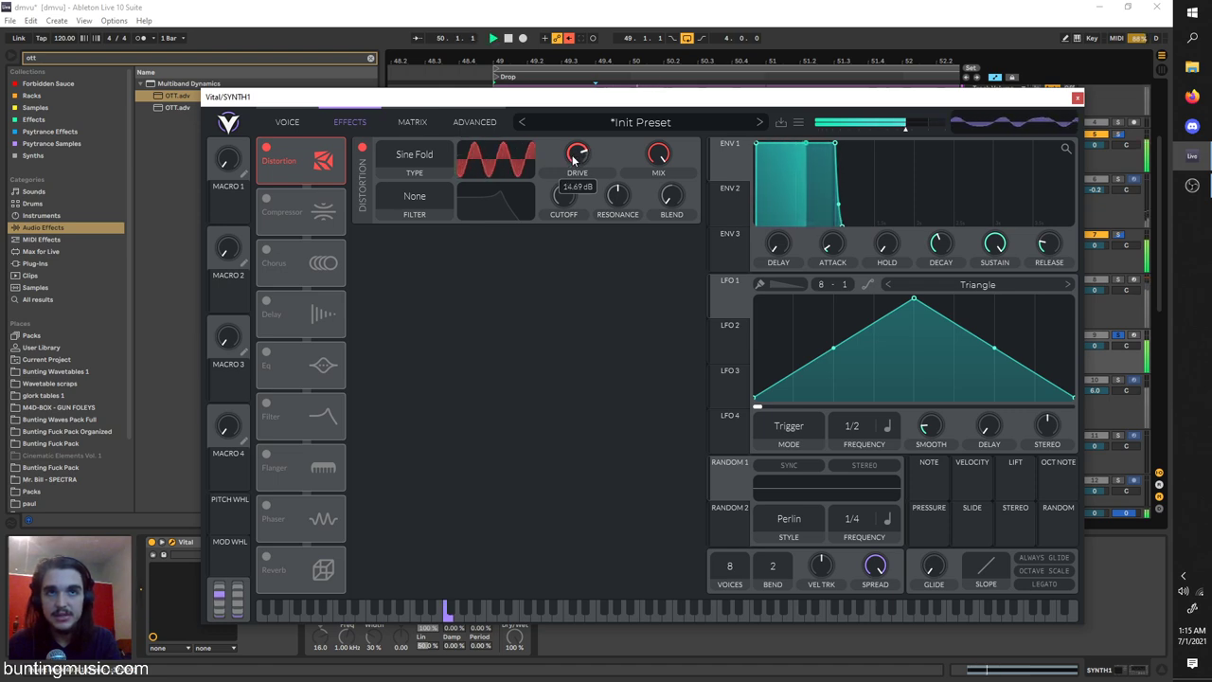
key("space")
Freeze the first SYNTH1 track in the 7 Group.
left_click_drag(574, 101, 277, 150)
right_click(980, 278)
left_click(1042, 379)
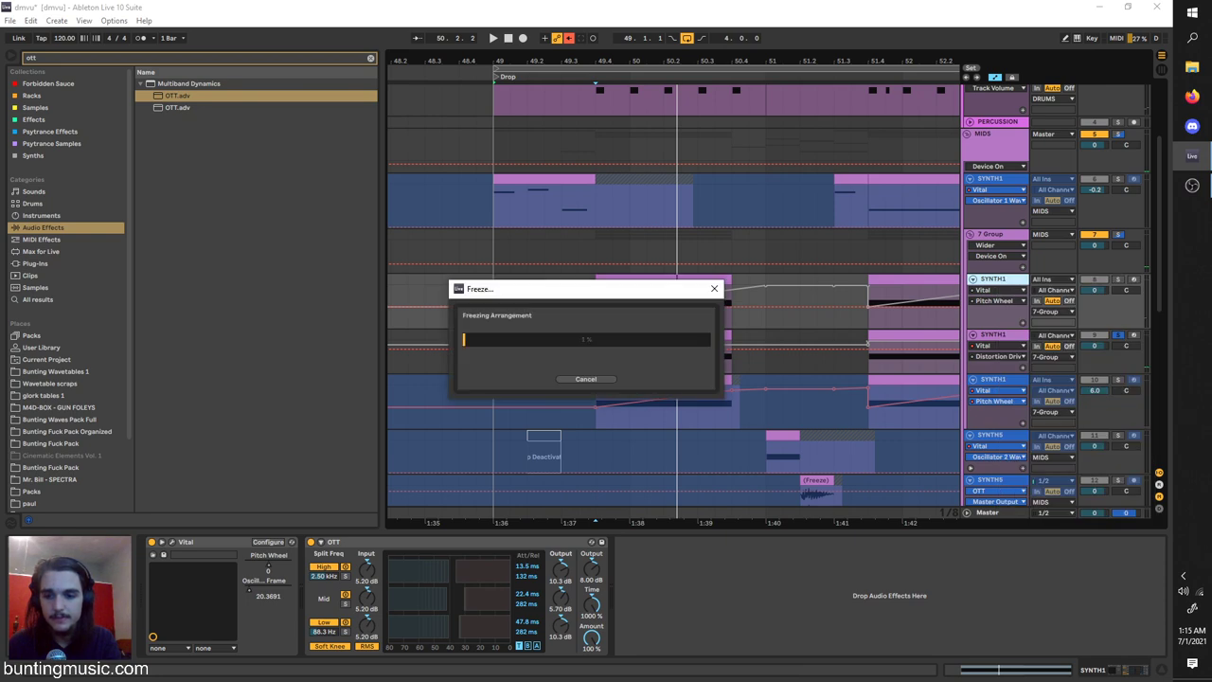
Play the second SYNTH1 layer and set Vital's distortion drive to about 16.74 dB.
left_click(993, 337)
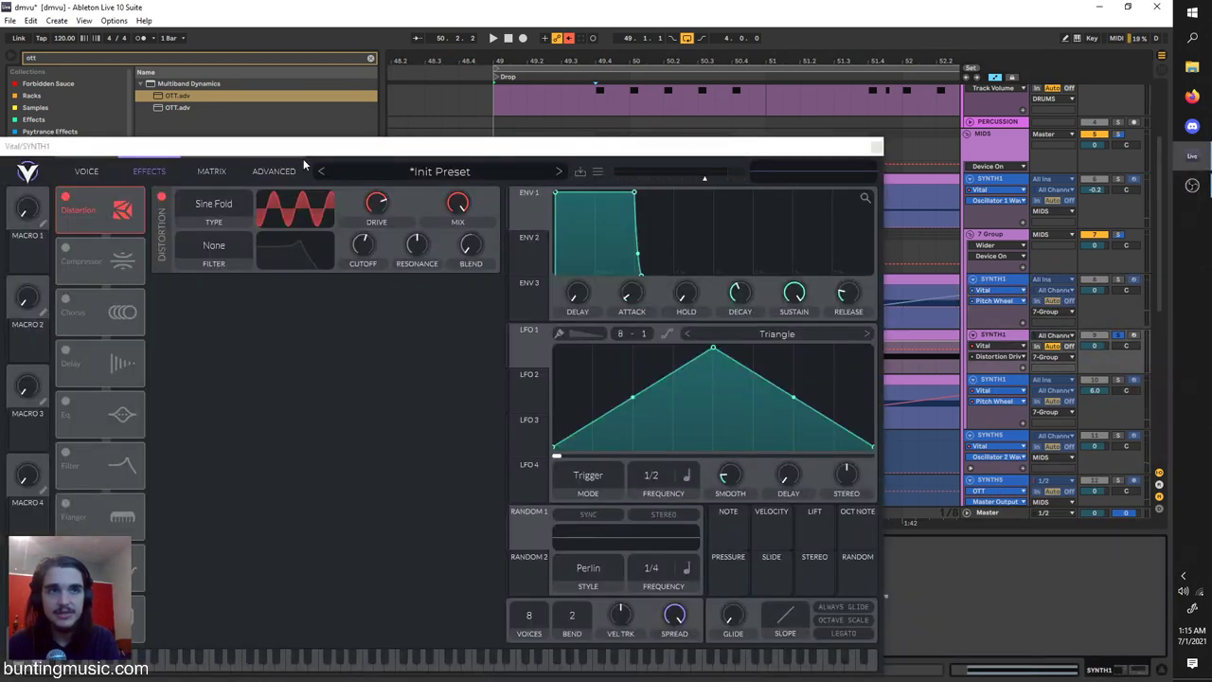
left_click_drag(328, 143, 448, 84)
key("space")
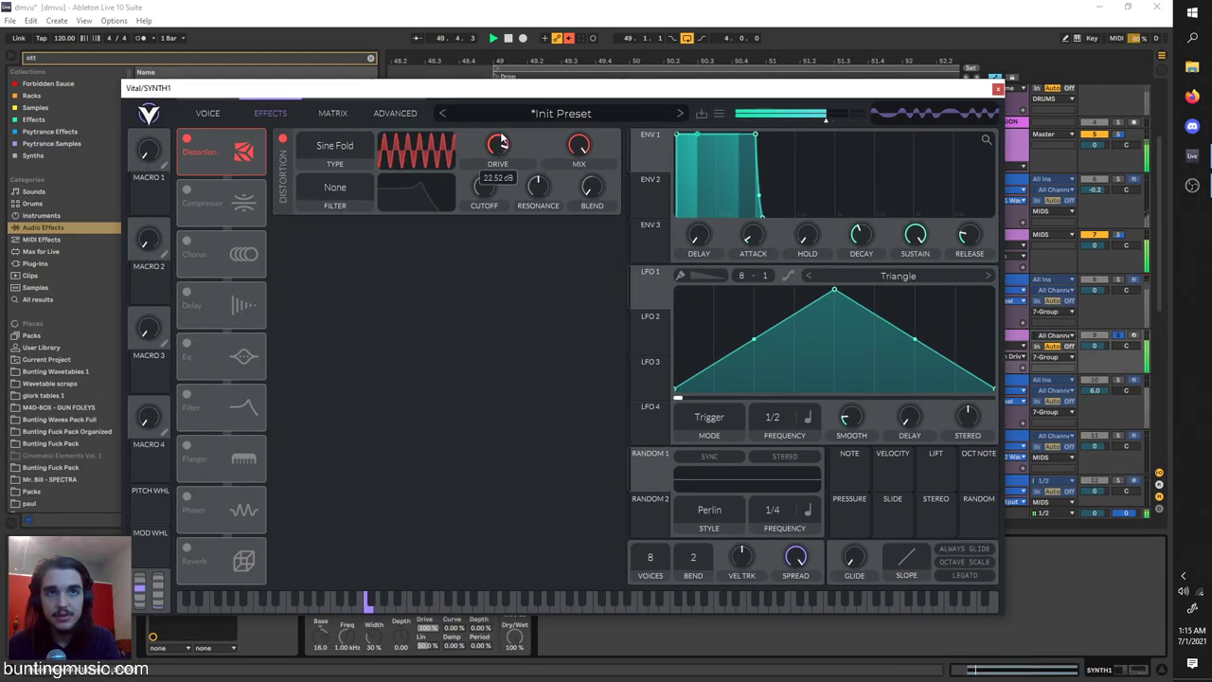
left_click_drag(502, 140, 508, 154)
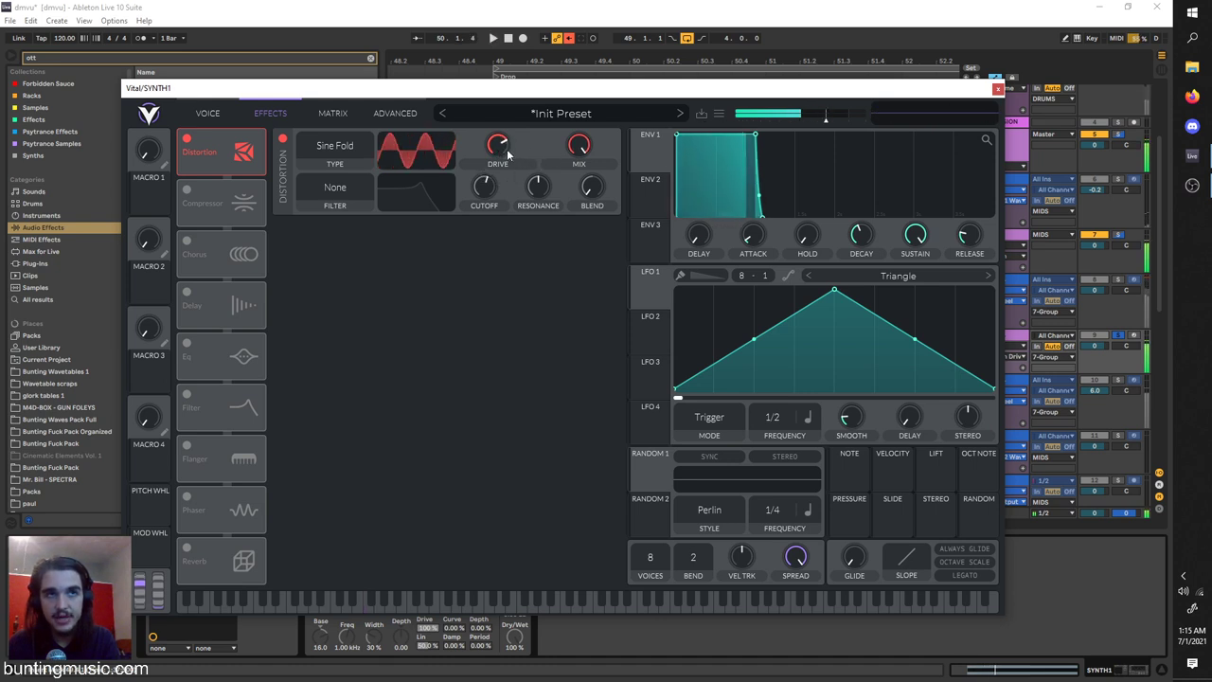
Turn off Vital's distortion effect on the second SYNTH1 track.
left_click(211, 114)
left_click(270, 113)
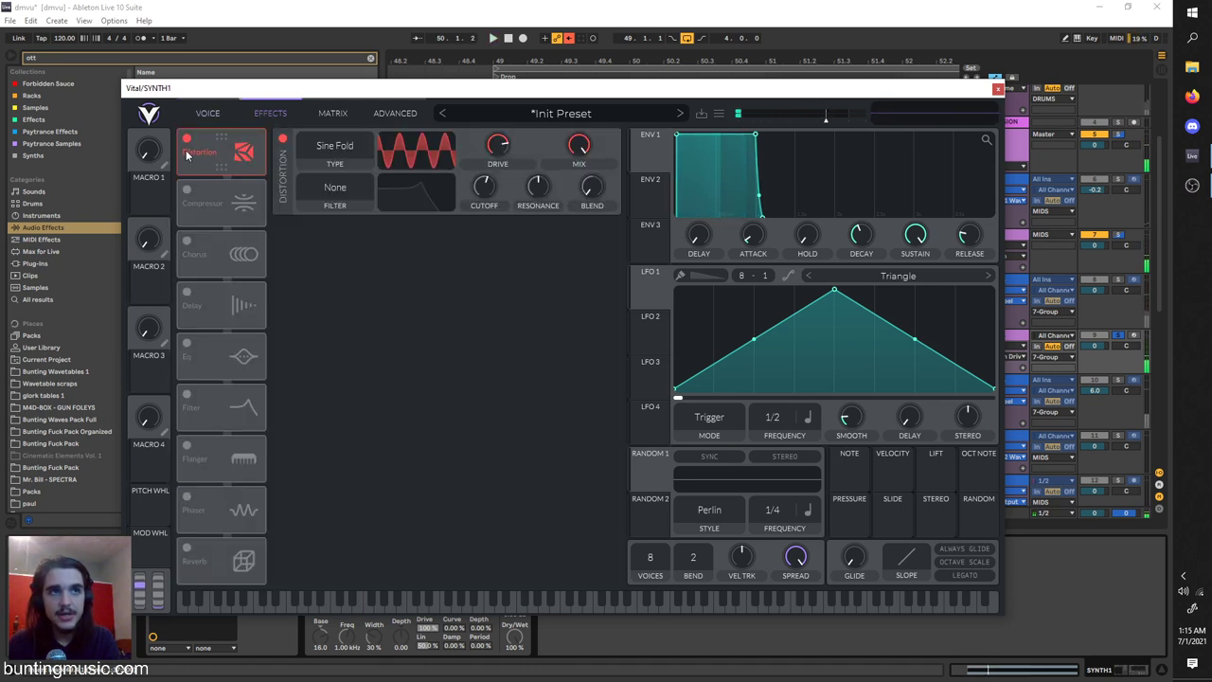
left_click(186, 138)
Enable oscillator 2 at zero level with a pitch of 12, and frequency-modulate oscillator 1 with FM Osc 2.
left_click(208, 113)
left_click(187, 227)
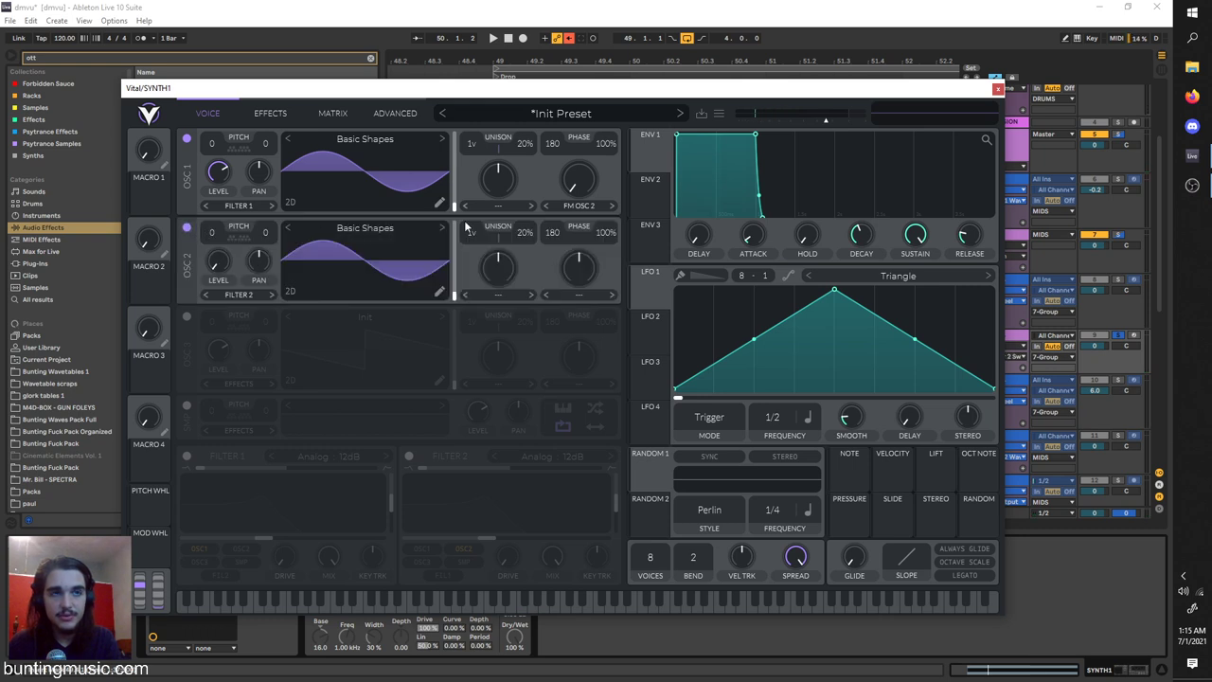
left_click_drag(217, 249, 224, 192)
left_click(587, 206)
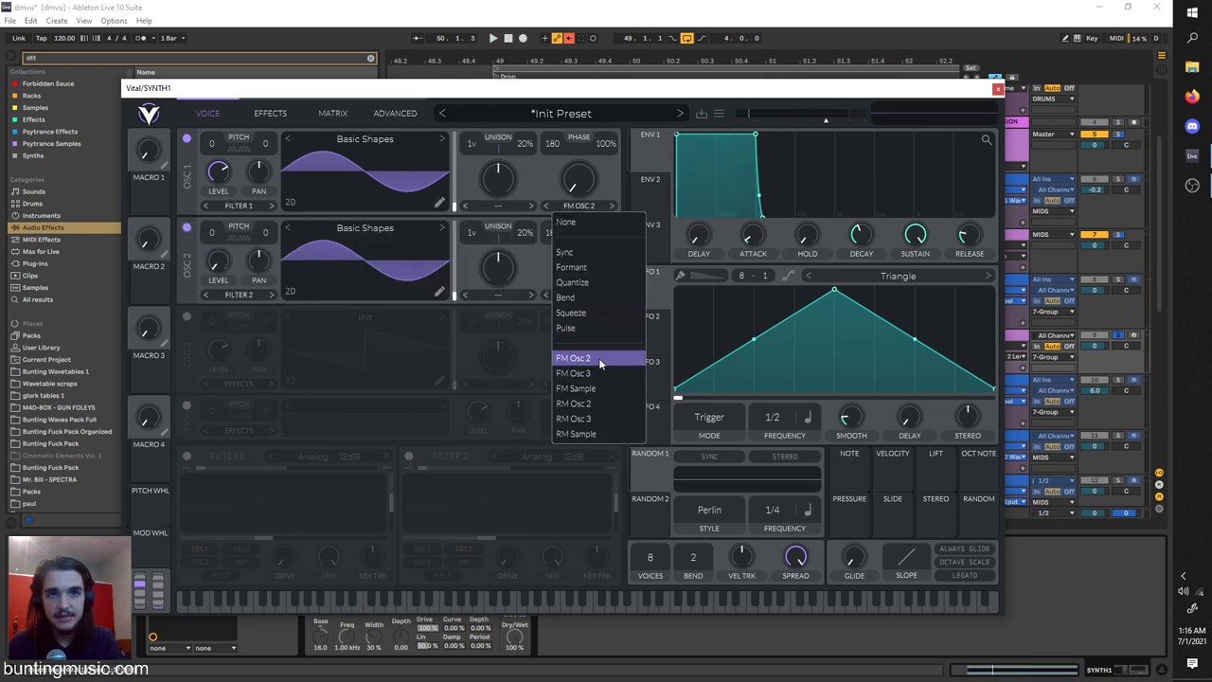
left_click(598, 352)
key("space")
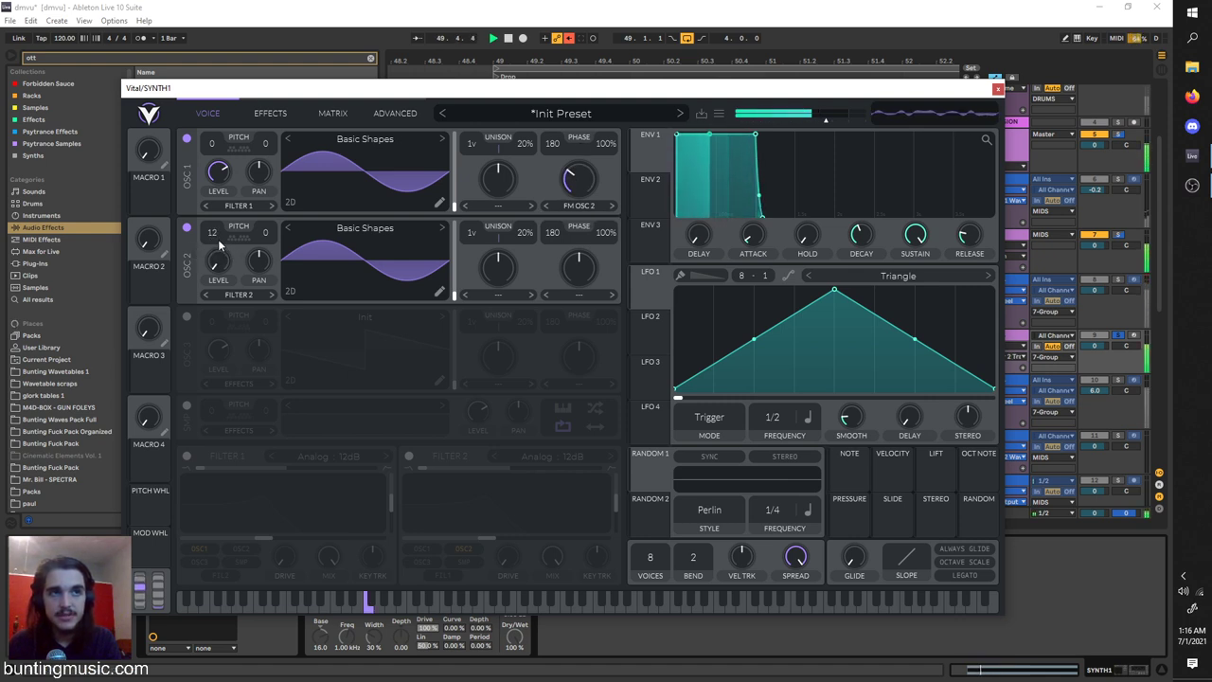
Enable oscillator 3 with the Basic Shapes wavetable and adjust its pitch while the layer plays.
left_click(186, 317)
key("space")
left_click(352, 316)
left_click(683, 341)
left_click(343, 353)
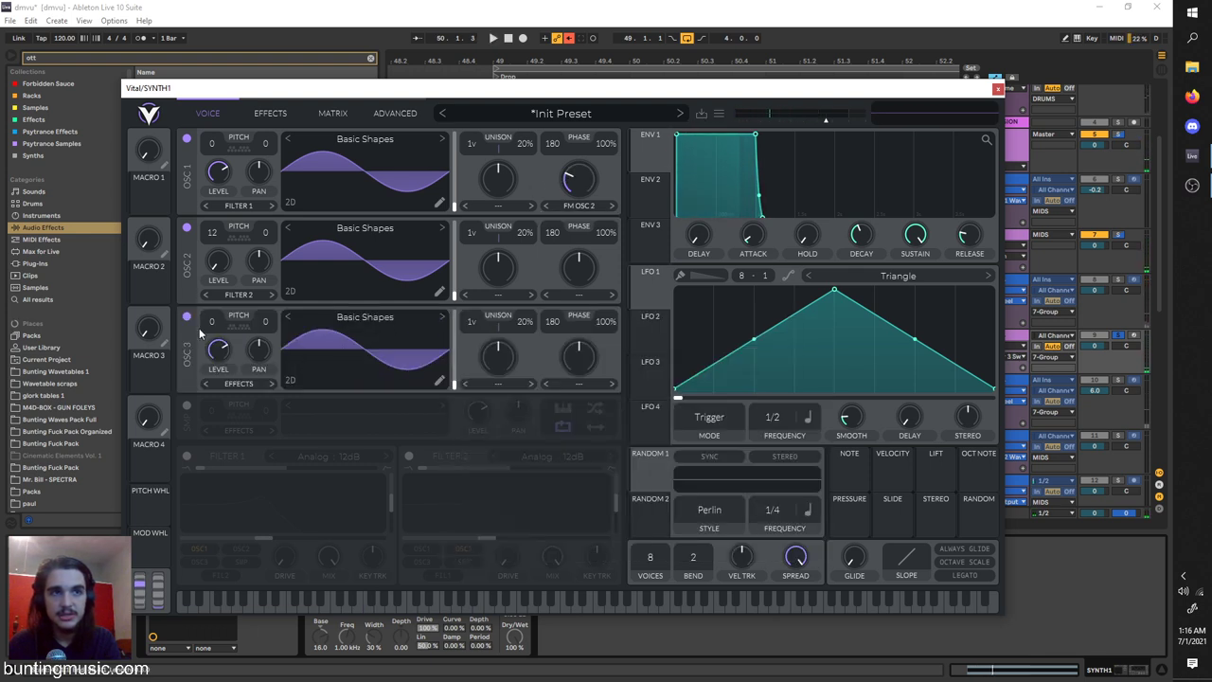
key("space")
left_click_drag(215, 318, 212, 369)
left_click_drag(216, 319, 222, 310)
Disable oscillators 3 and 2, leaving oscillator 1 on, and close the Vital window.
left_click(187, 316)
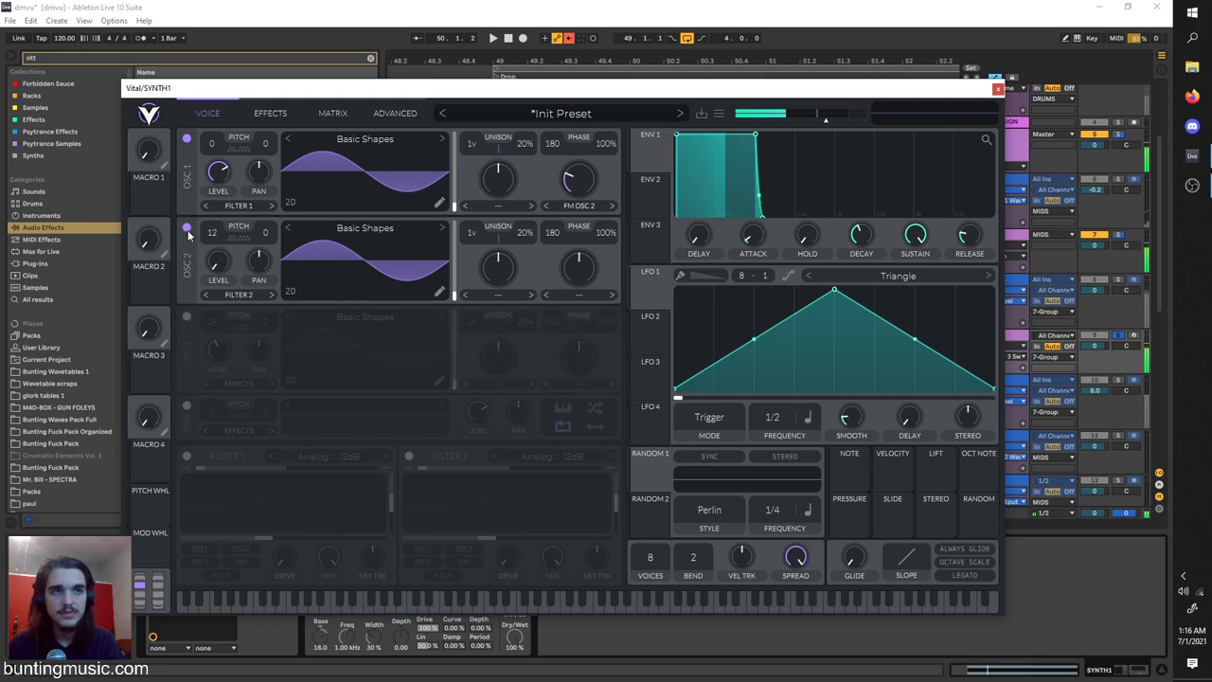
left_click(186, 227)
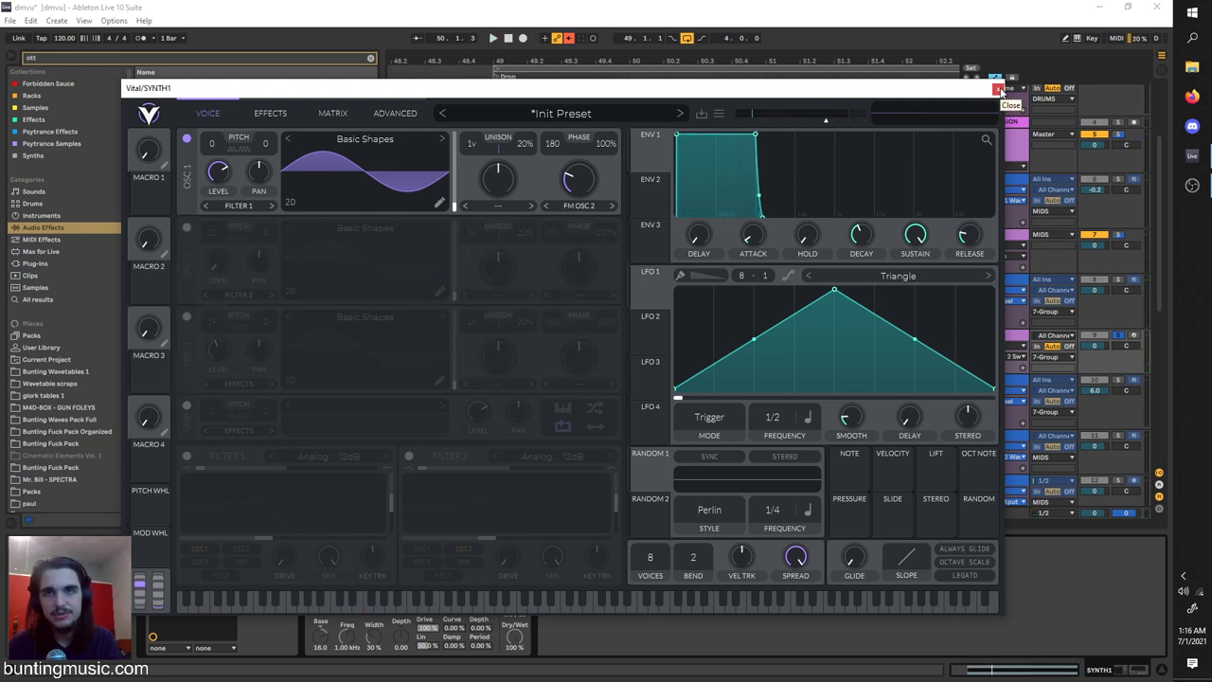
left_click(998, 89)
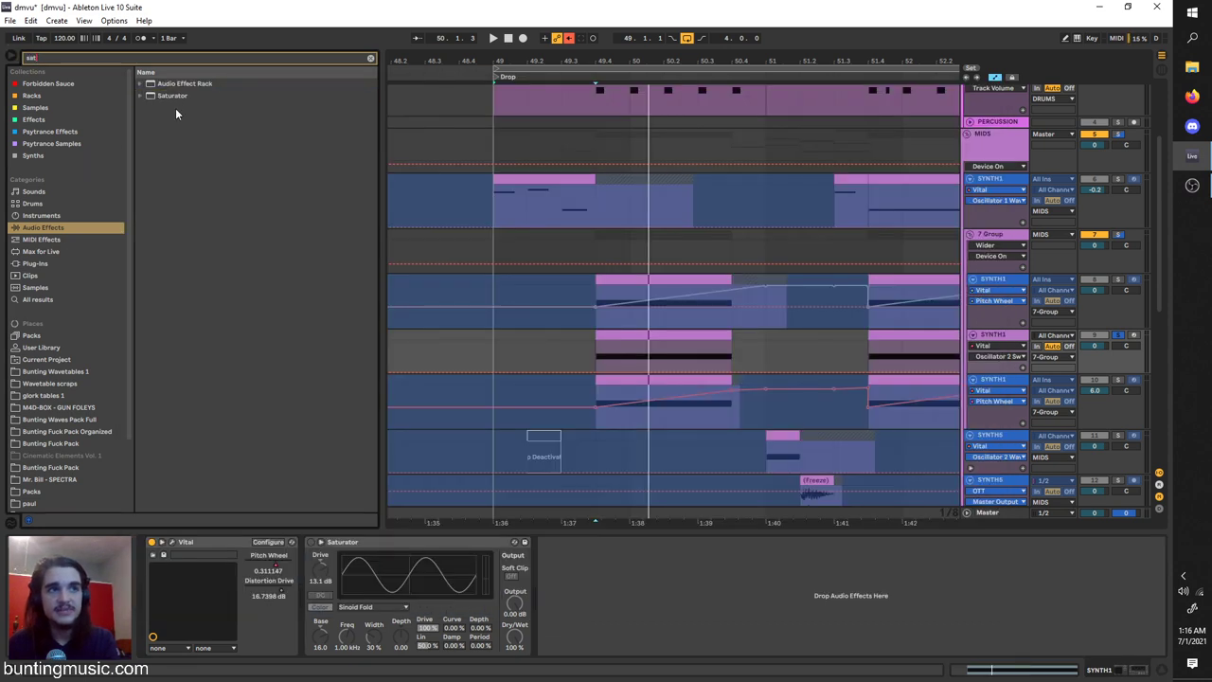
Find Saturator with the search "sat", add a fresh one after Vital, and set its curve to Sinoid Fold.
left_click_drag(172, 95, 321, 518)
key("space")
key("space")
right_click(324, 571)
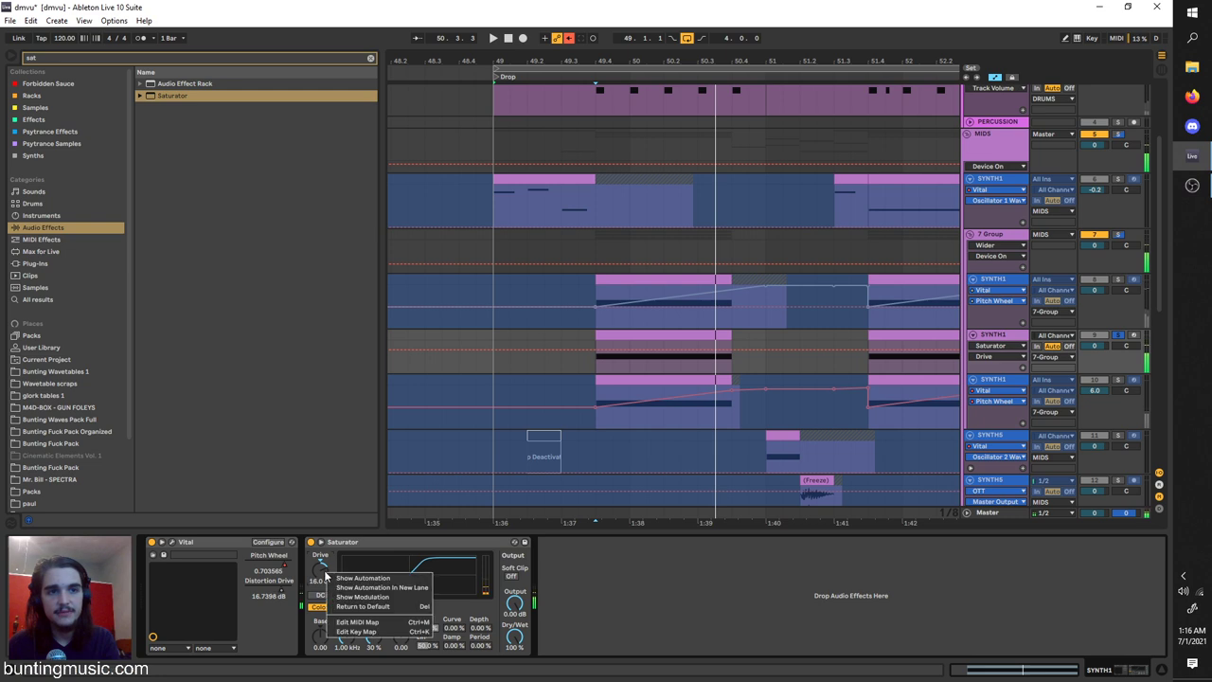
left_click(365, 608)
left_click(369, 608)
left_click(374, 653)
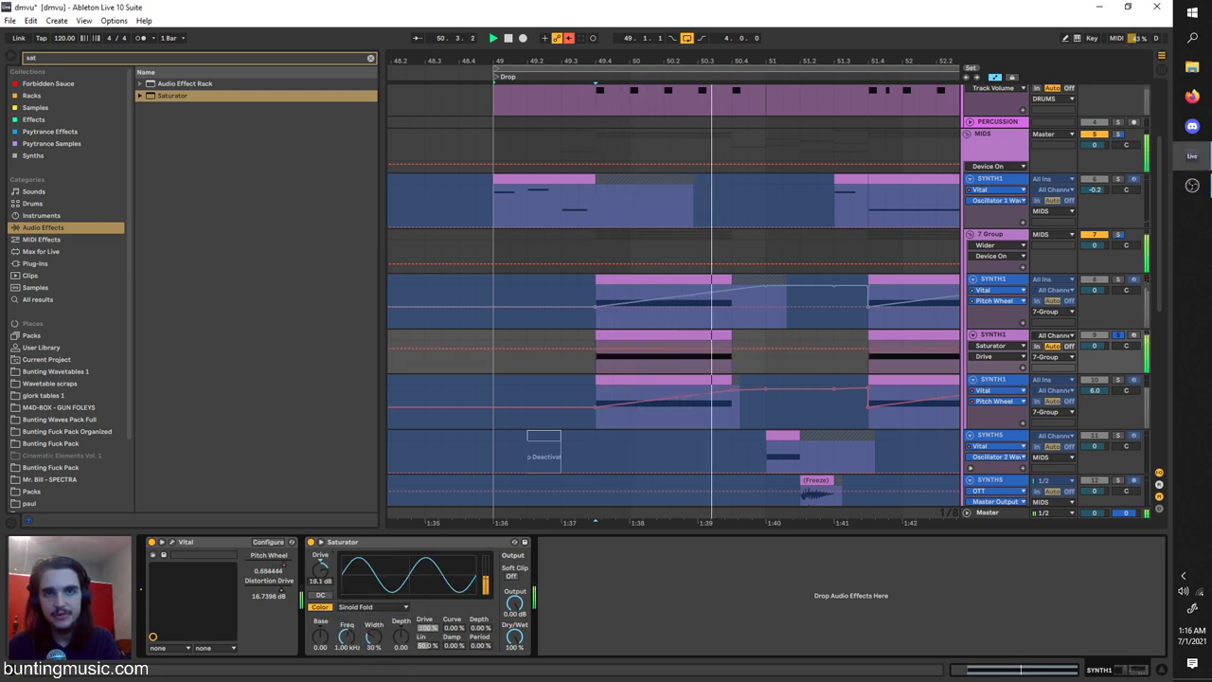
Set the Saturator's drive to 21.4 dB and its color Base to 2.29 while playing the layer.
left_click_drag(328, 578, 328, 573)
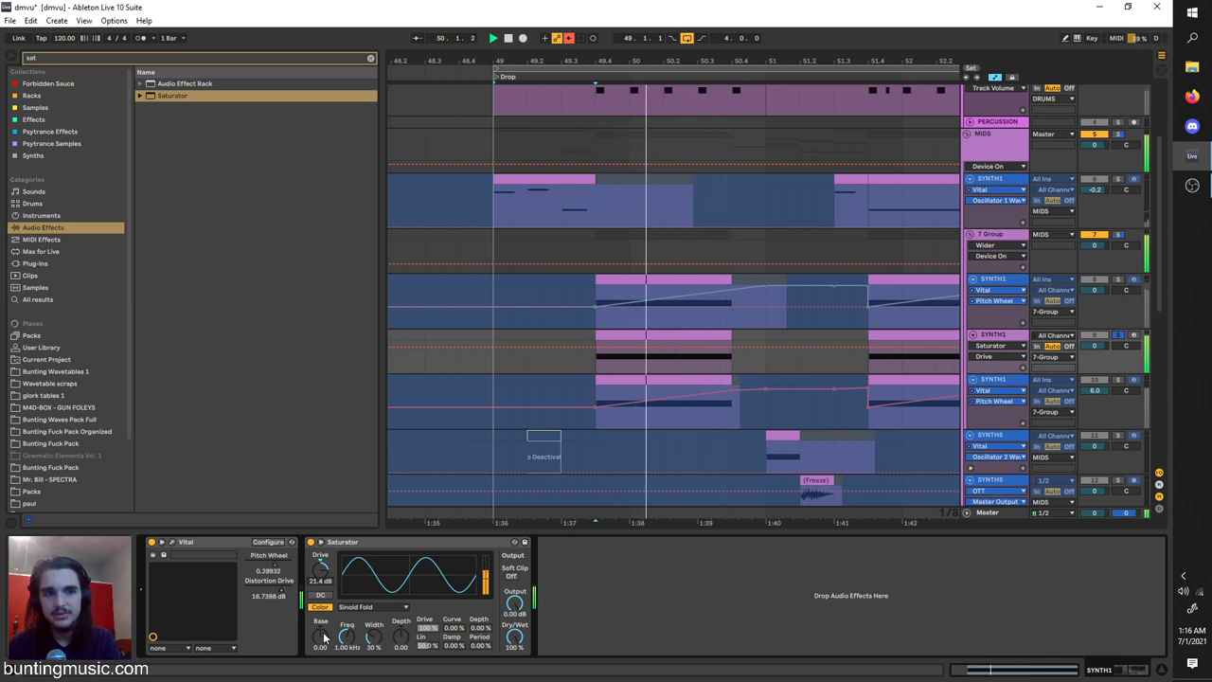
mouse_move(319, 641)
left_mouse_down()
mouse_move(322, 627)
mouse_move(319, 651)
left_mouse_up()
key("space")
key("space")
key("space")
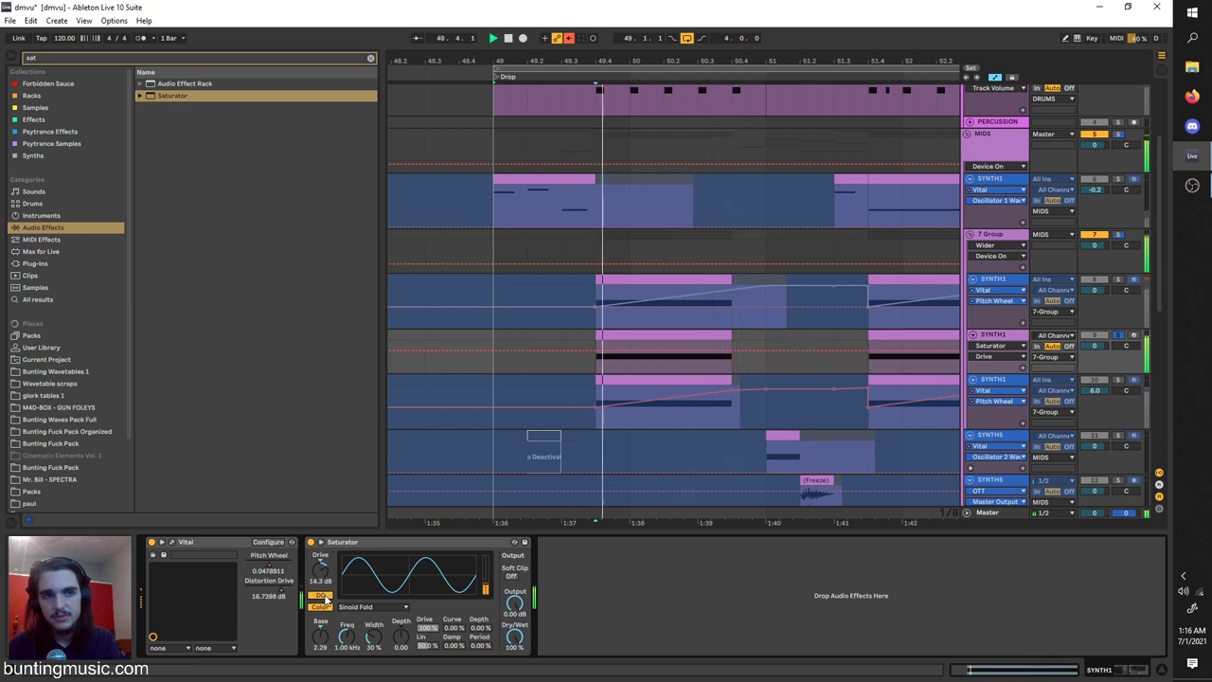
Set the Saturator's drive to 18.3 dB, Depth to 24.0 and Freq to 119 Hz, then compare it with the device bypassed.
left_click_drag(320, 569, 320, 562)
left_click_drag(394, 639, 394, 558)
left_click_drag(353, 635, 354, 612)
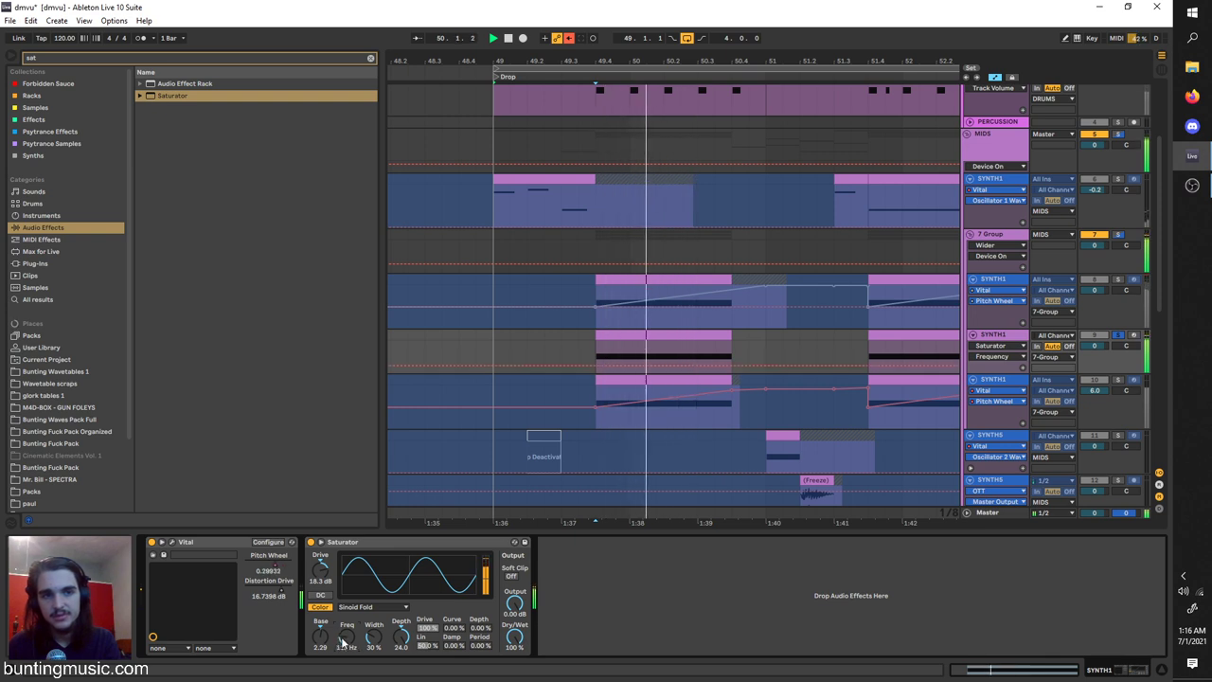
left_click(311, 542)
left_click(311, 542)
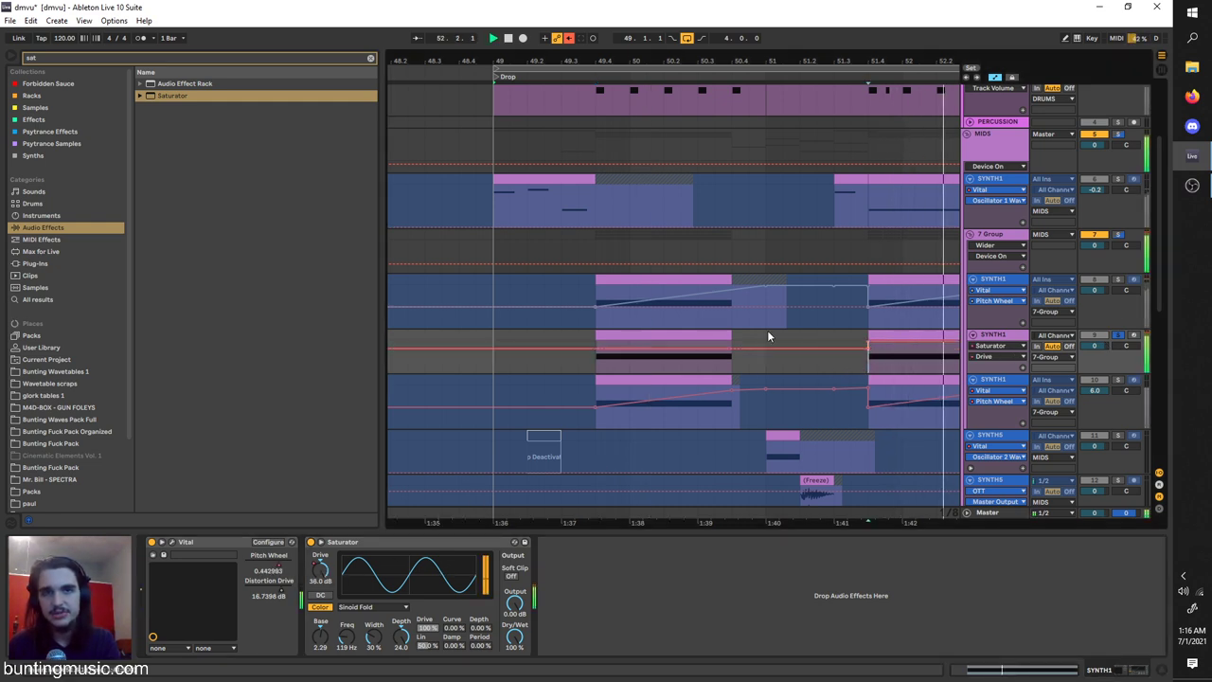
Unsolo the second SYNTH1 track in the 7 Group and freeze it.
left_click(1117, 336)
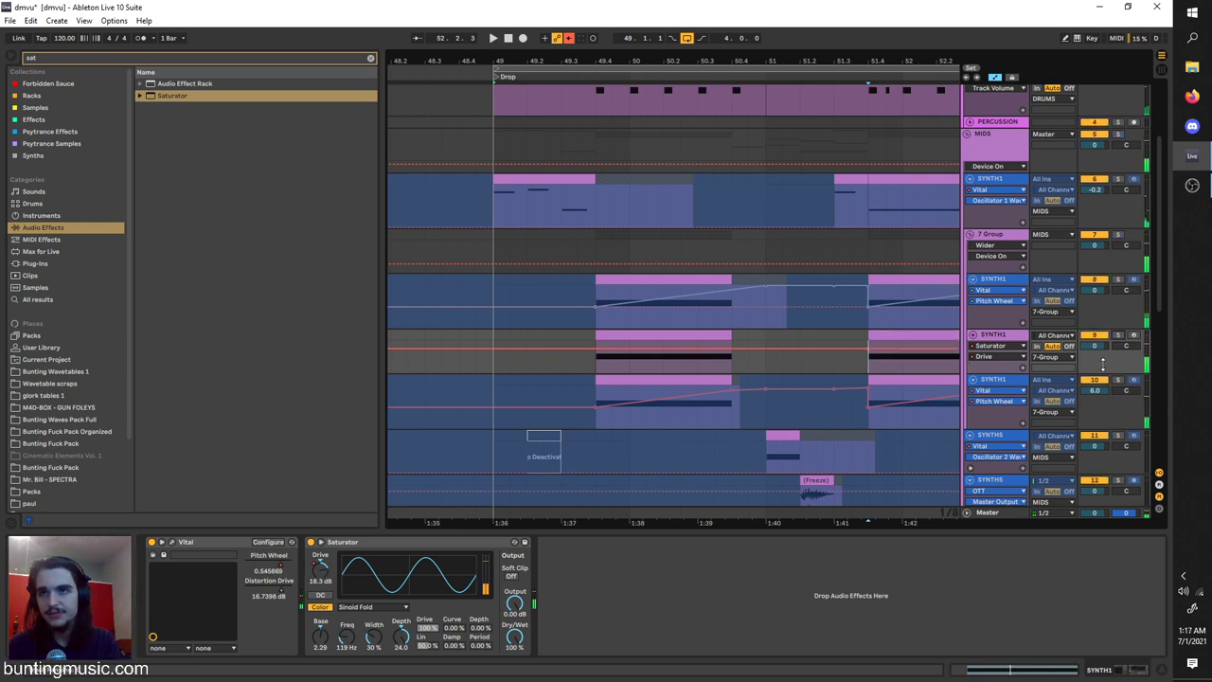
right_click(1011, 345)
left_click(1051, 407)
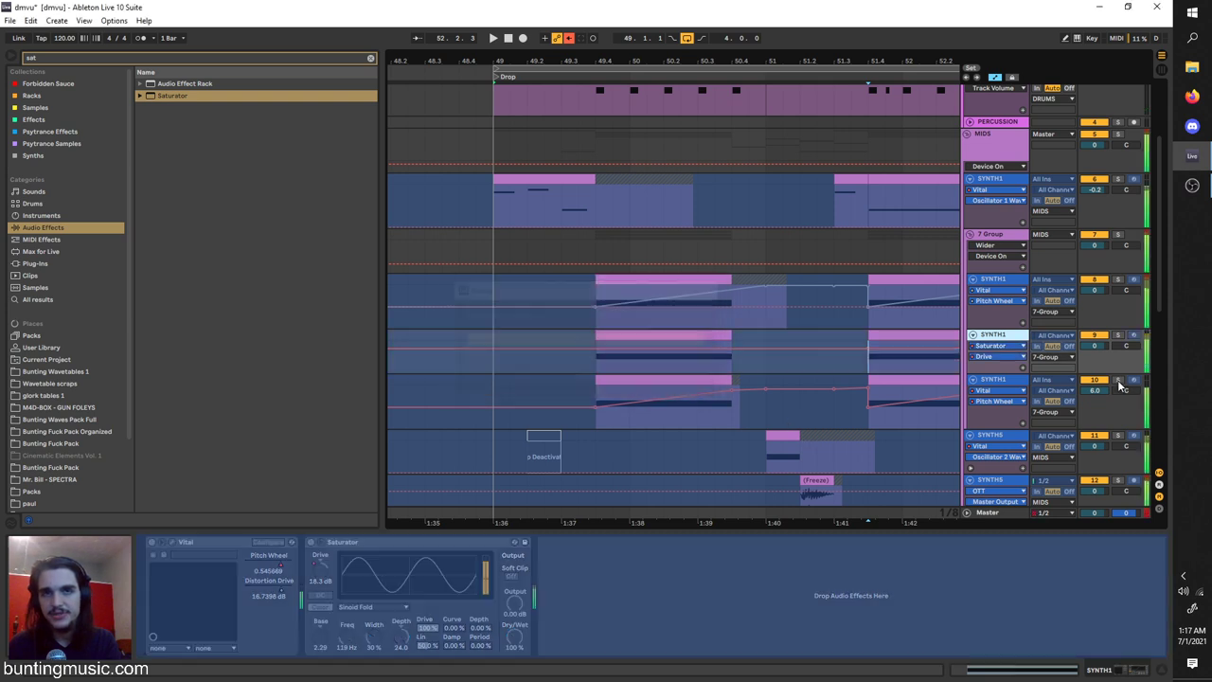
Unfreeze the third SYNTH1 track in the 7 Group and play it soloed.
right_click(1015, 375)
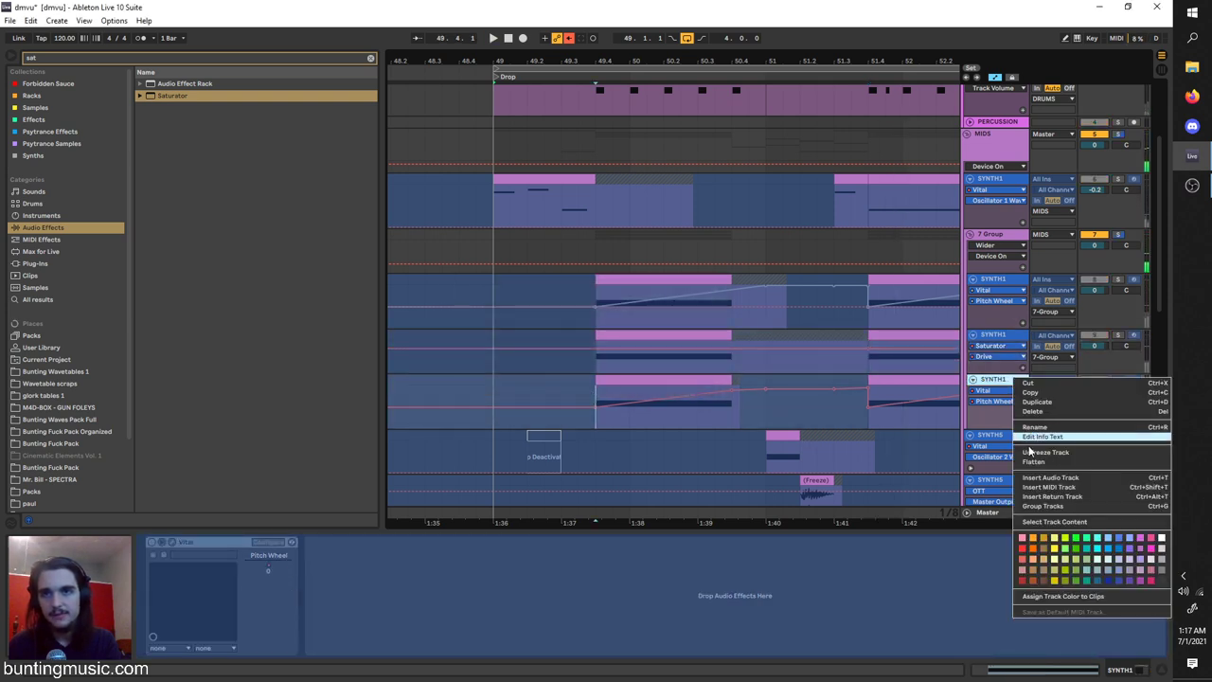
left_click(1051, 456)
key("space")
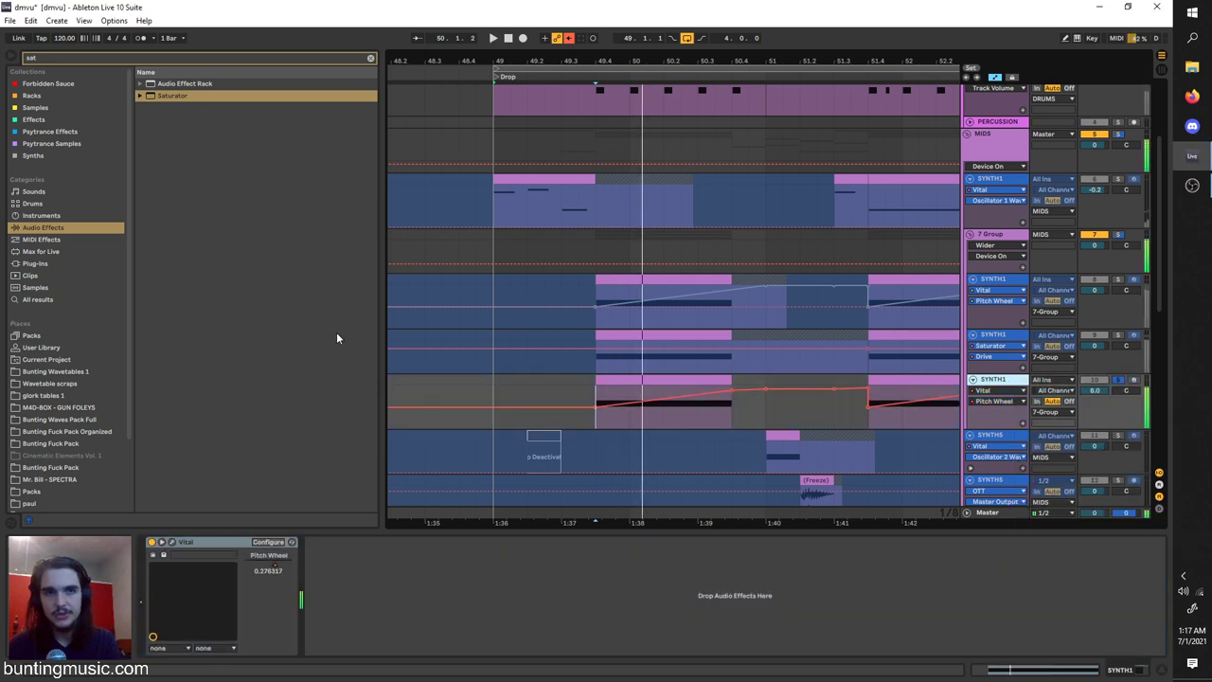
Open the third SYNTH1 track's Vital effects and compare the layer with the Down Sample distortion bypassed and re-enabled.
left_click(171, 541)
left_click_drag(489, 160, 562, 87)
left_click(340, 102)
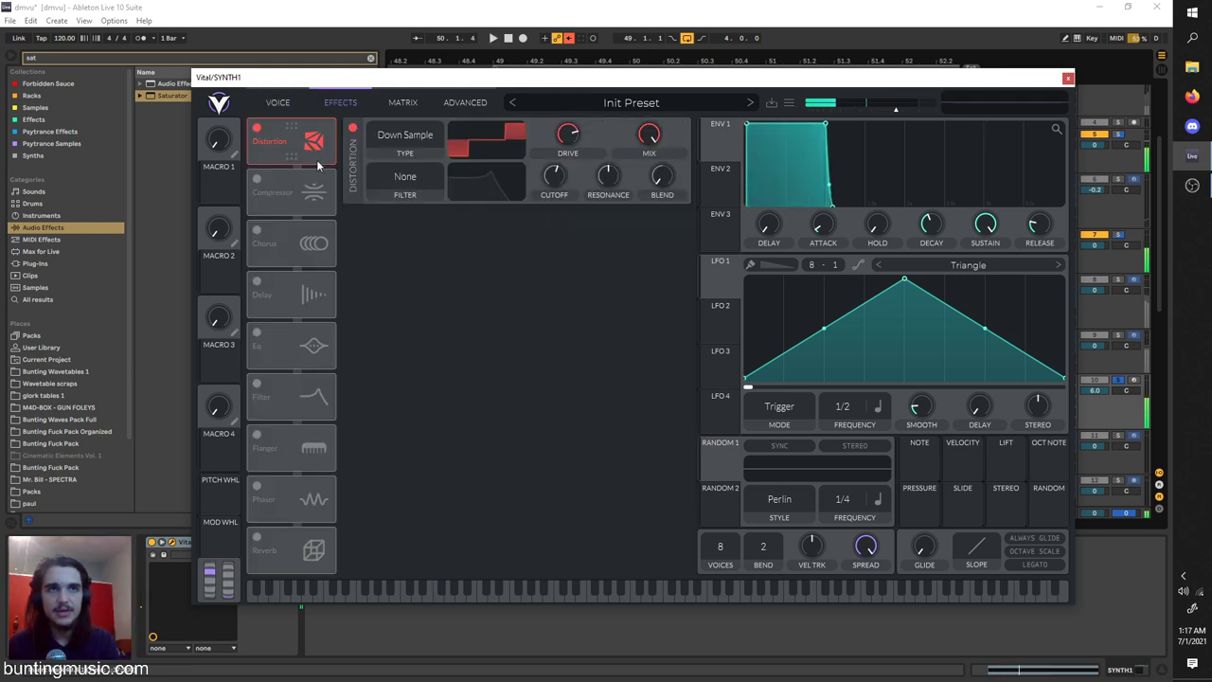
left_click(257, 127)
key("space")
left_click(257, 127)
Audition the Soft Clip and Bit Crush distortion types, then return the type to Down Sample.
left_click(405, 140)
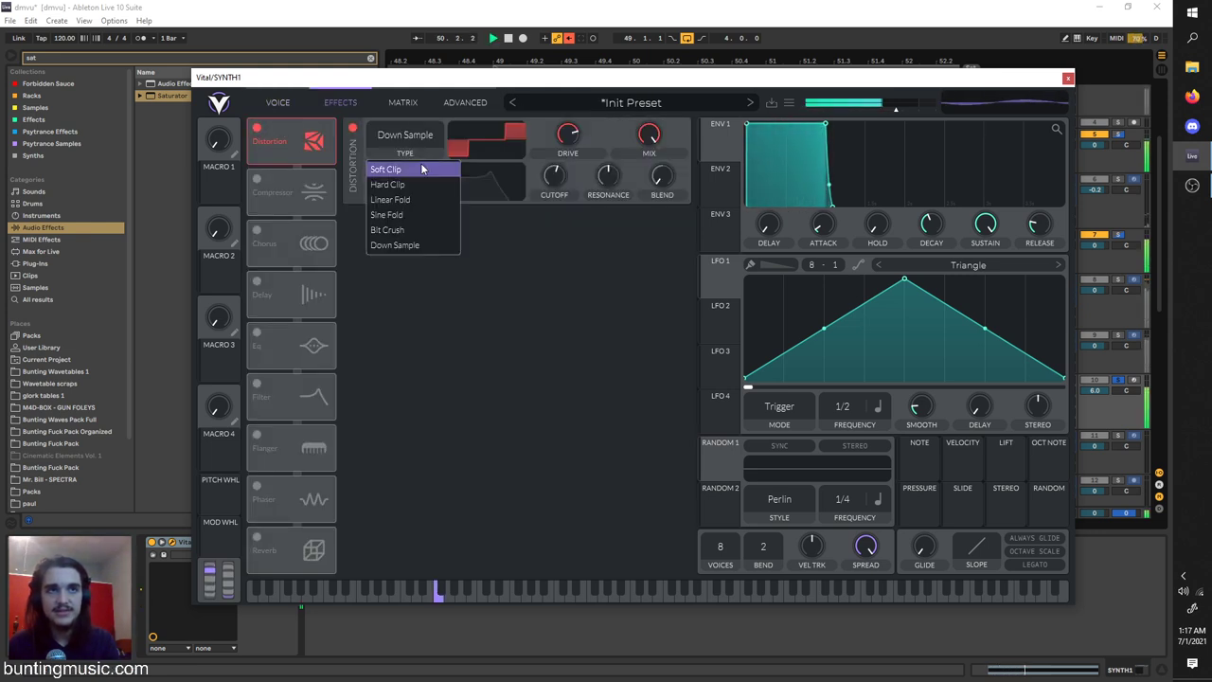
left_click(423, 169)
left_click(425, 134)
left_click(572, 142)
left_click(404, 135)
left_click(386, 229)
left_click(404, 134)
left_click(395, 245)
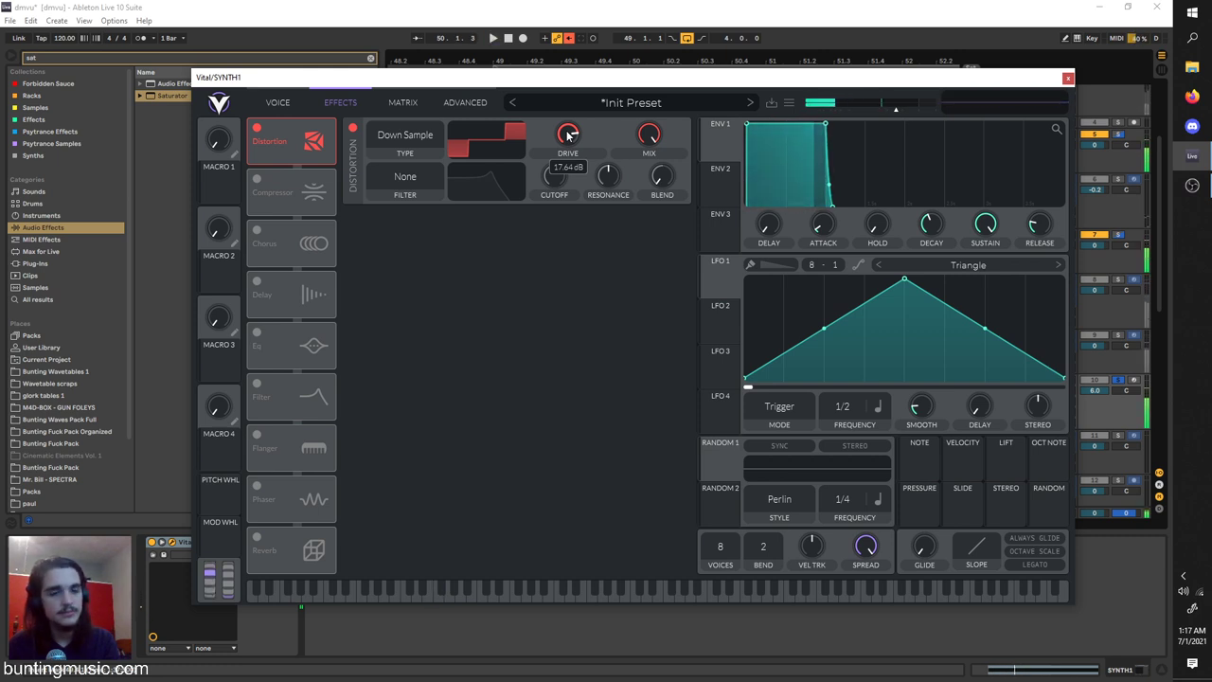
Try the Bit Crush distortion type with its drive lowered to about -15.65 dB while the layer plays.
left_click(434, 143)
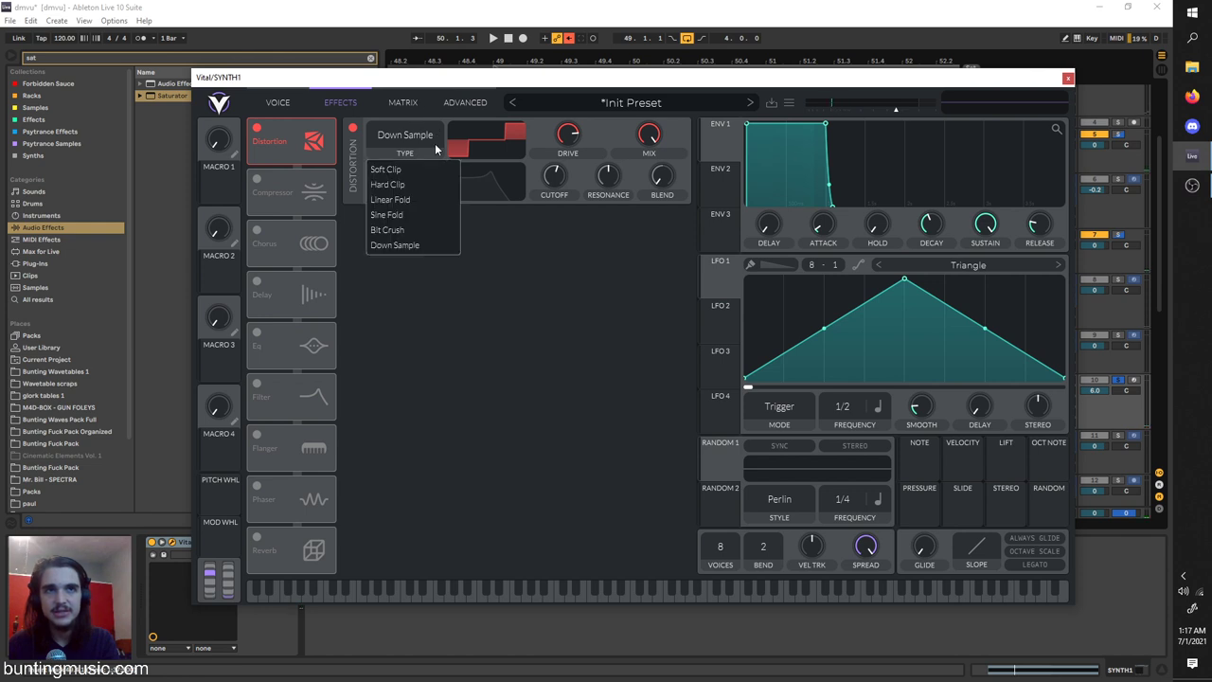
left_click(417, 233)
key("space")
left_click_drag(569, 136, 569, 203)
mouse_move(569, 139)
left_mouse_down()
mouse_move(555, 166)
mouse_move(568, 127)
left_mouse_up()
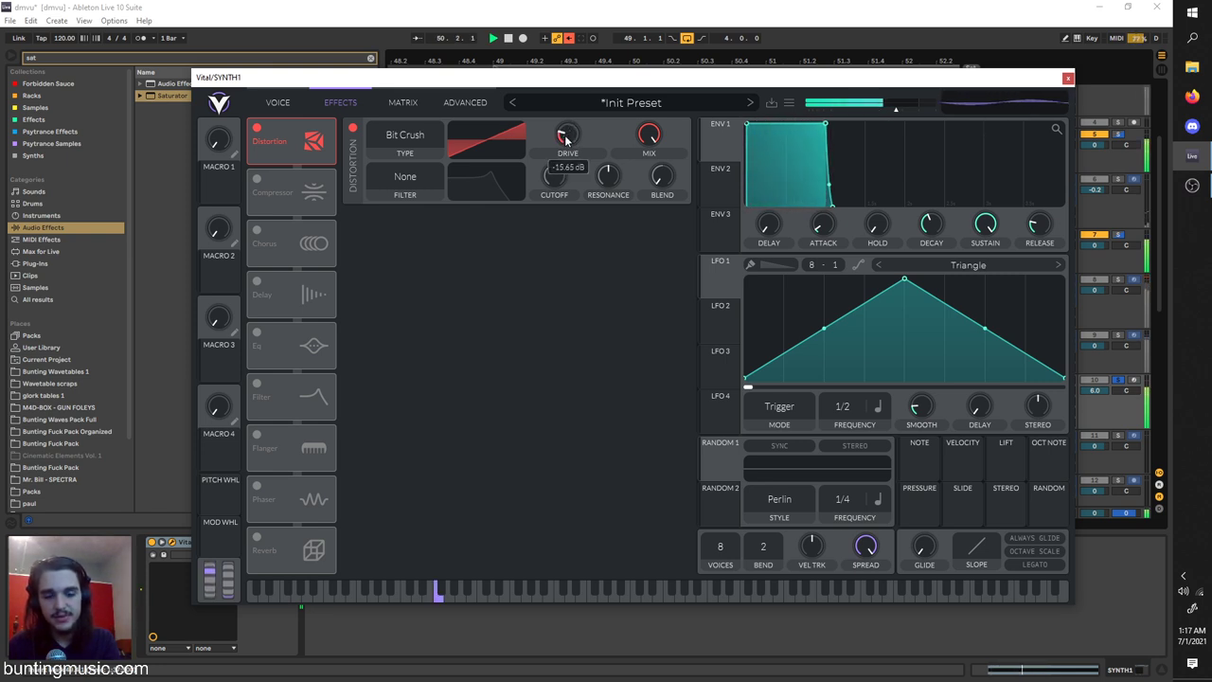
Set the distortion type to Soft Clip and raise its drive.
left_click(407, 138)
left_click(407, 170)
left_click_drag(568, 138, 583, 67)
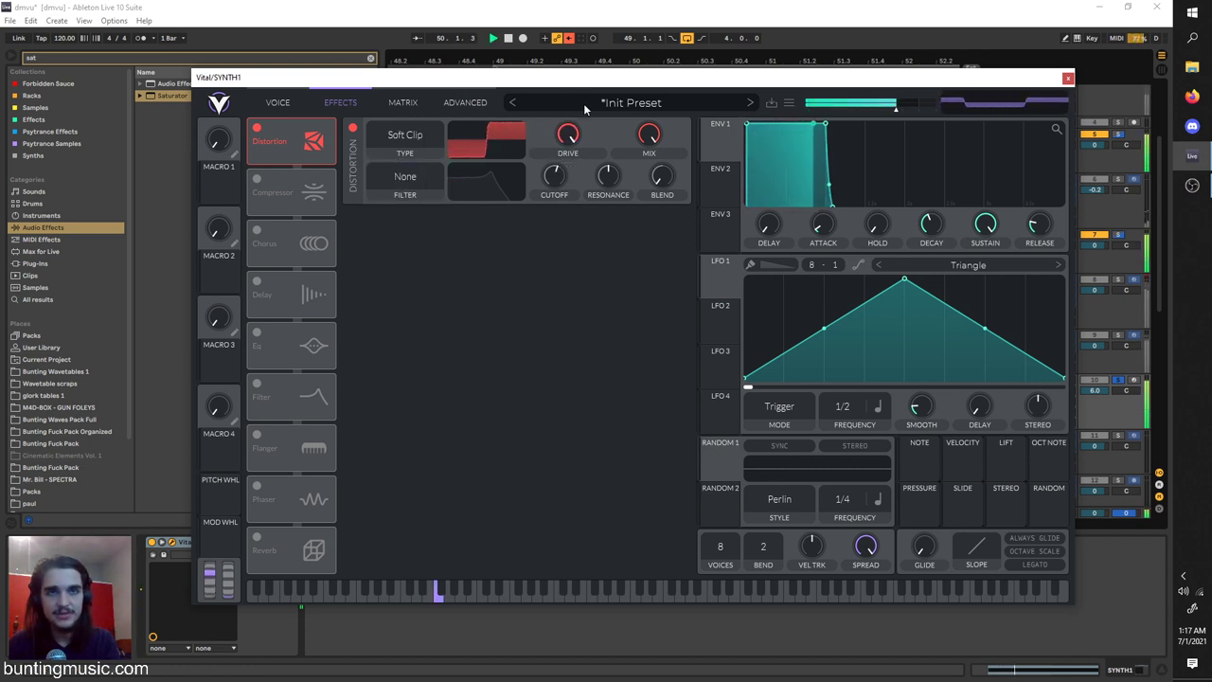
Audition Hard Clip distortion, lower Vital's output volume and change the distortion type to Linear Fold.
left_click(407, 138)
left_click(420, 187)
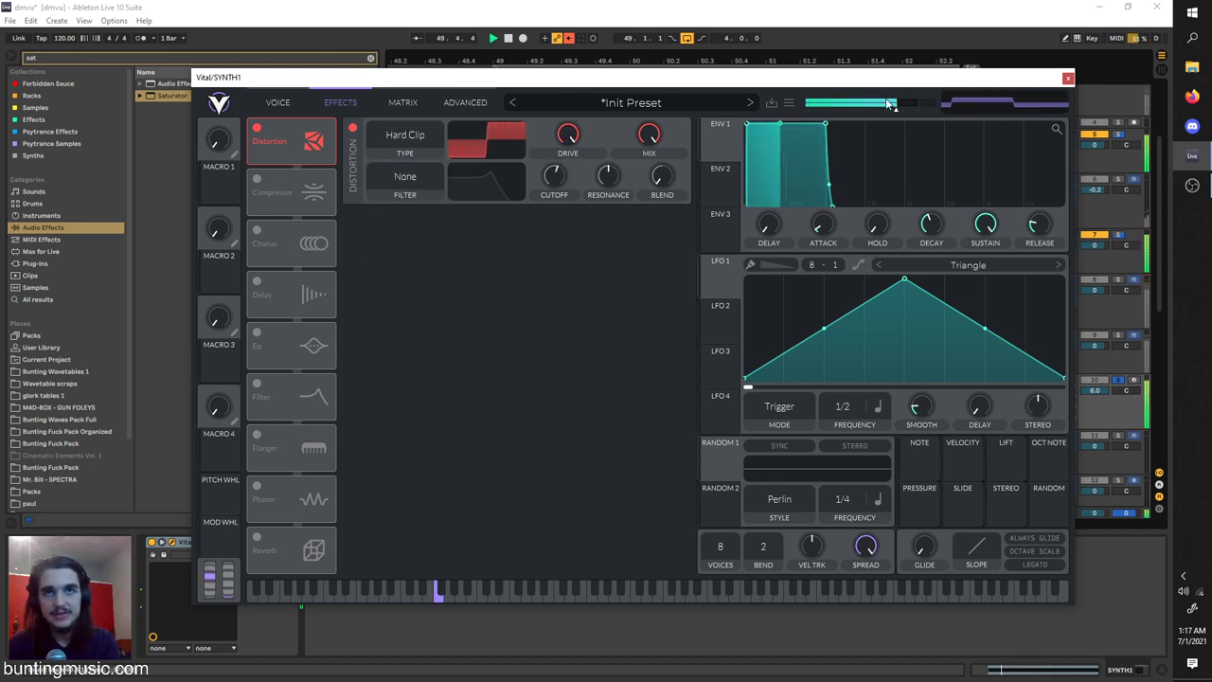
left_click_drag(892, 103, 869, 103)
left_click(405, 138)
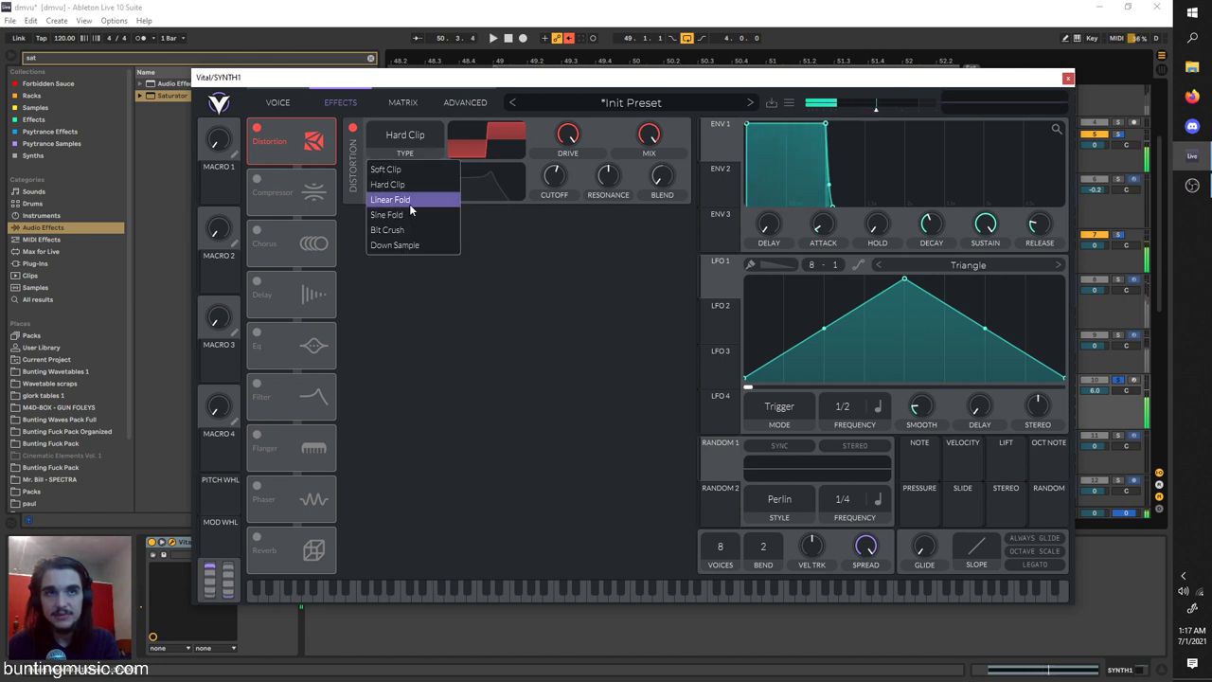
left_click(409, 201)
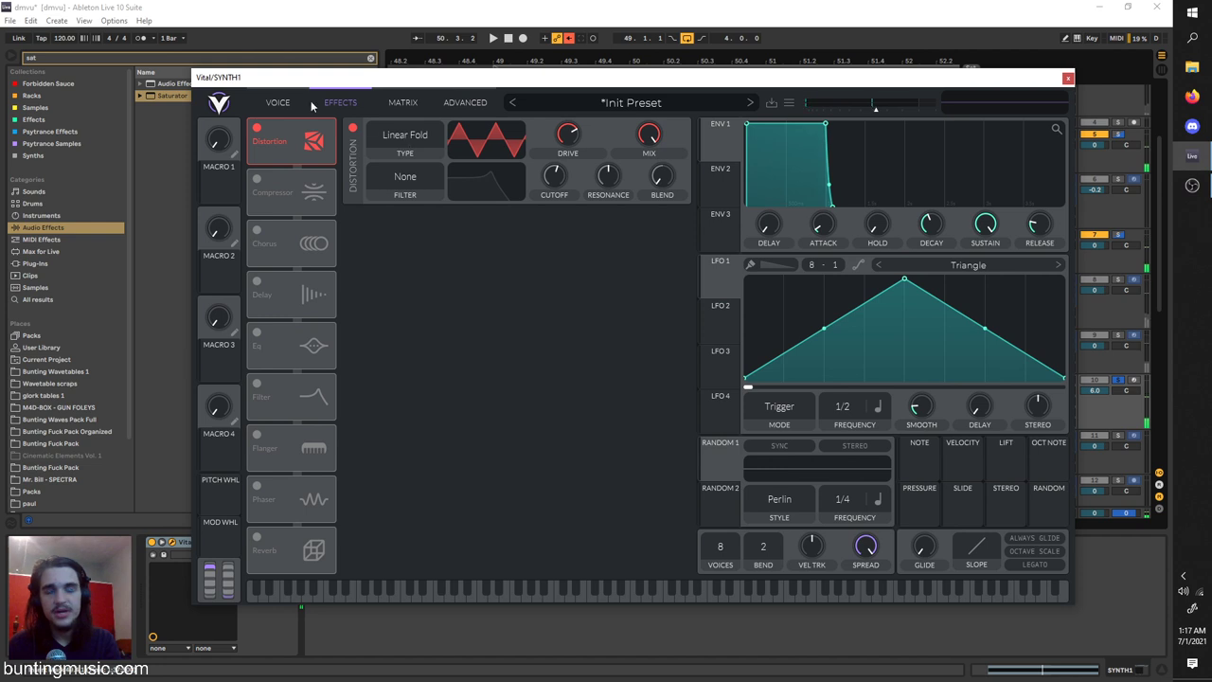
Turn off Vital's distortion, add a Saturator after it, audition its drive at 16 dB and bypass it.
left_click(255, 127)
left_click(151, 96)
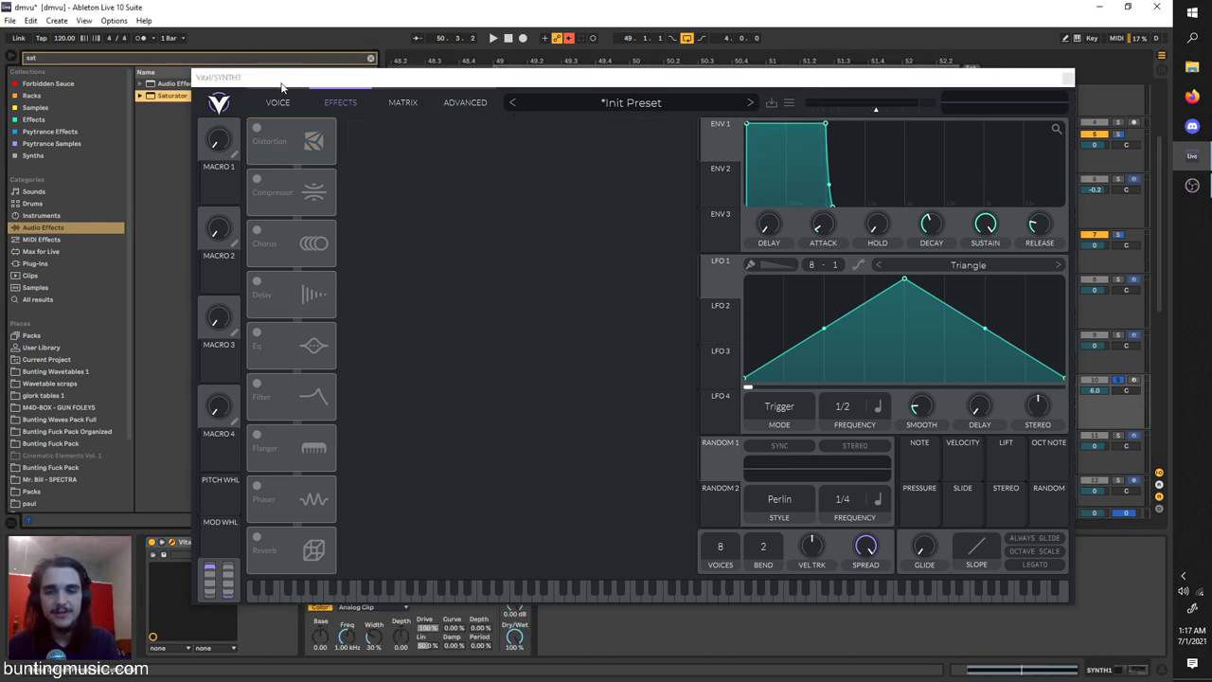
left_click_drag(377, 74, 446, 14)
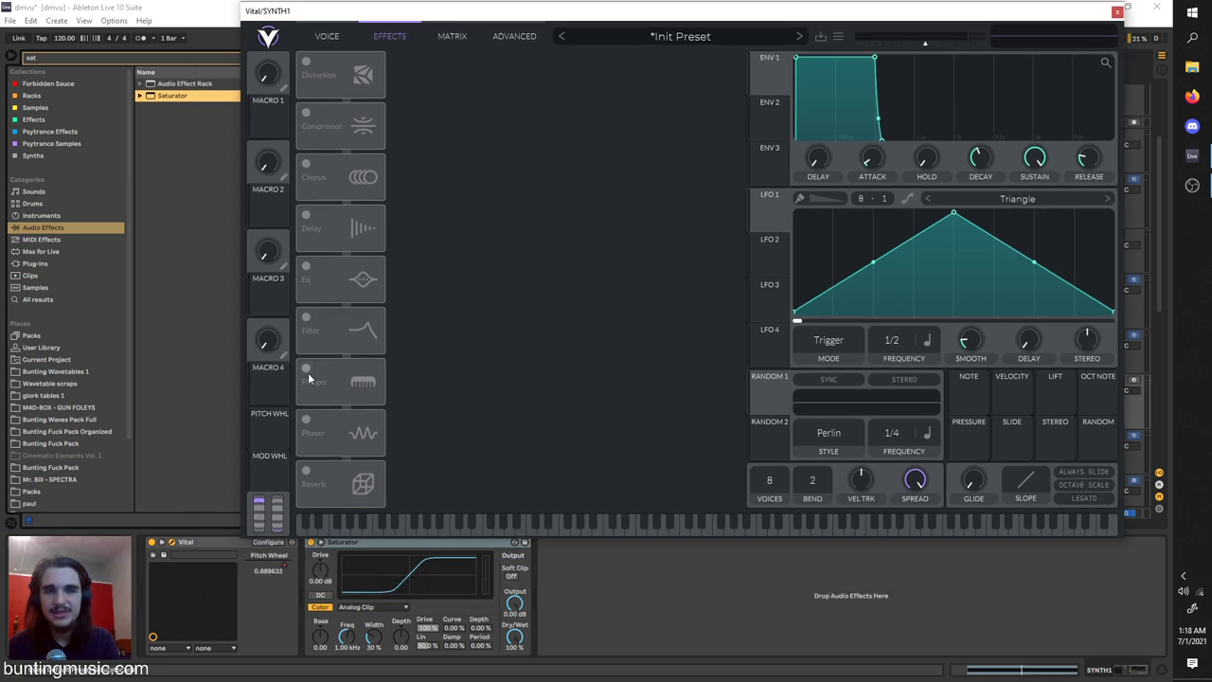
left_click(320, 568)
left_click_drag(320, 568, 320, 544)
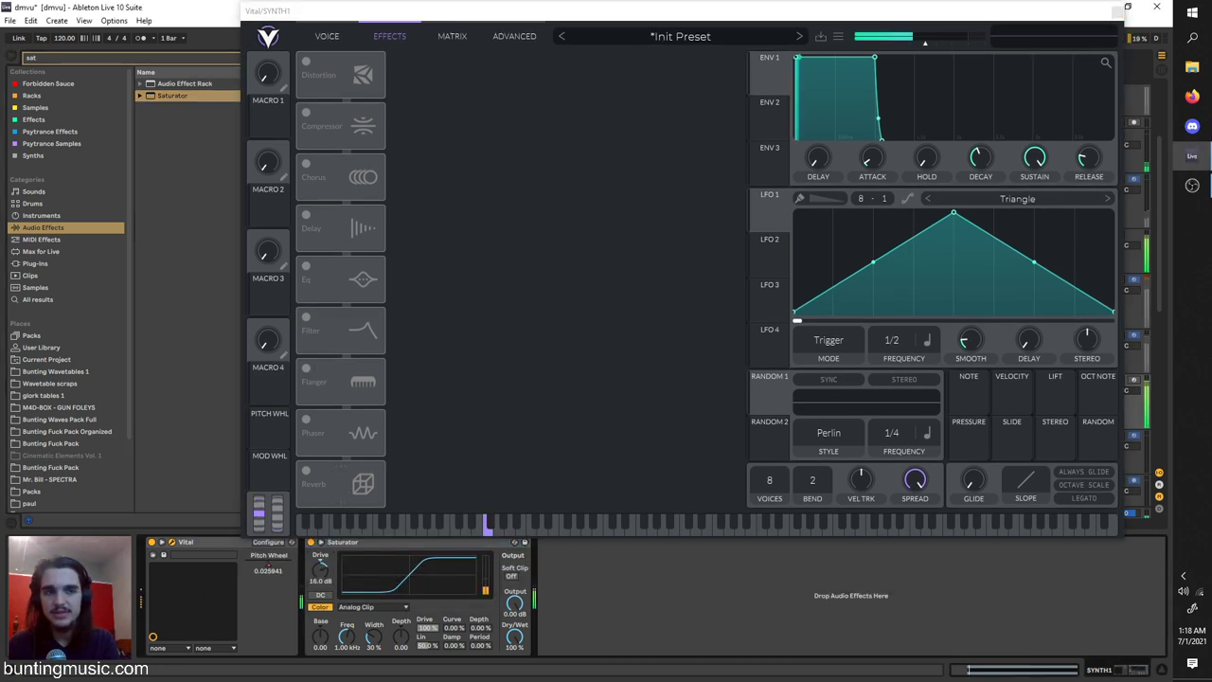
left_click(311, 541)
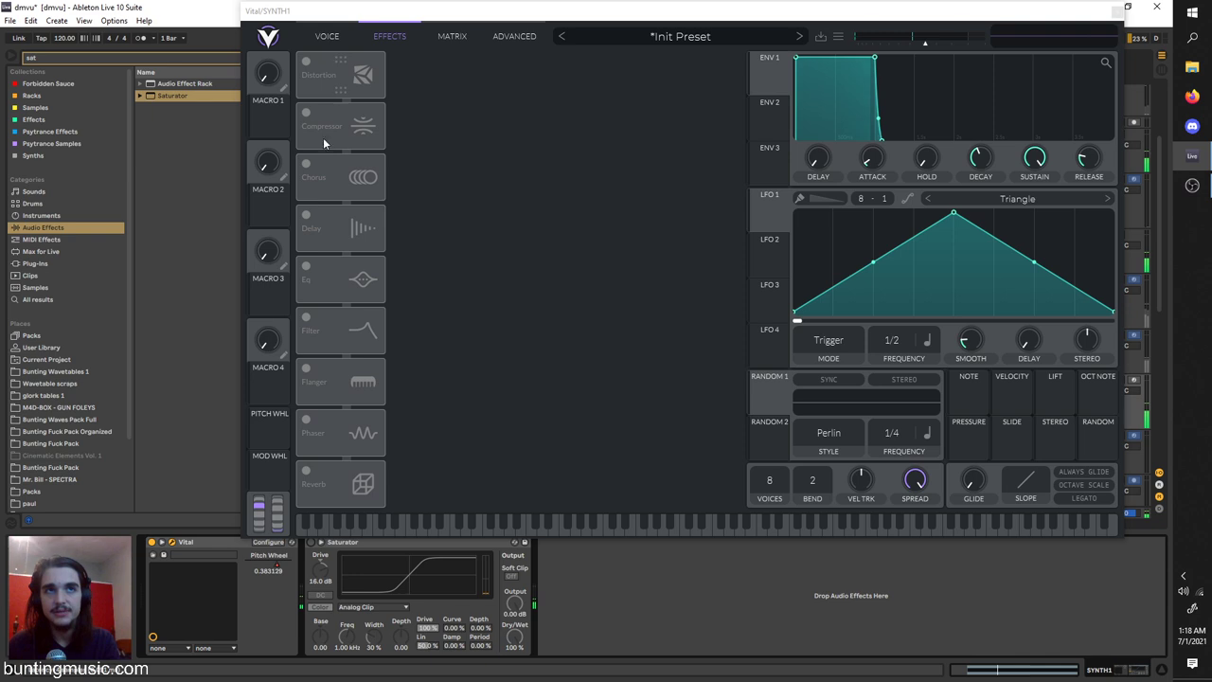
Re-enable Vital's distortion, try Bit Crush, set the type to Down Sample and hide the plug-in window.
left_click(306, 61)
left_click(442, 74)
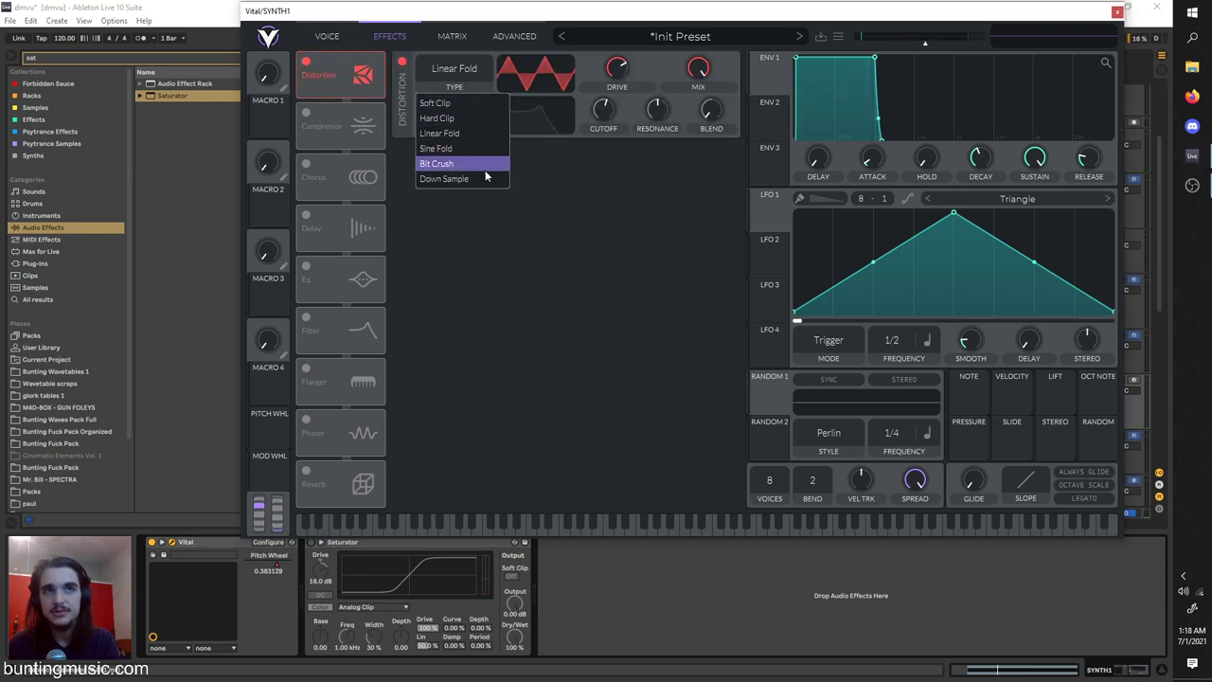
left_click(485, 165)
left_click(454, 68)
left_click(467, 178)
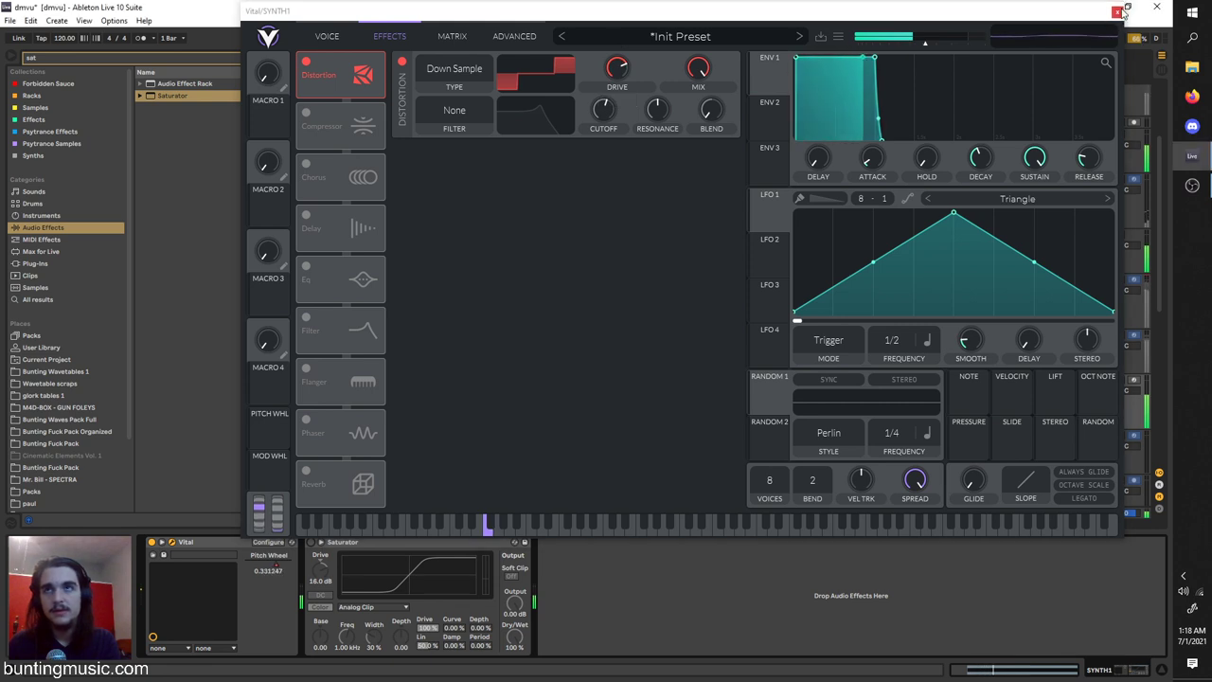
key("ctrl+alt+p")
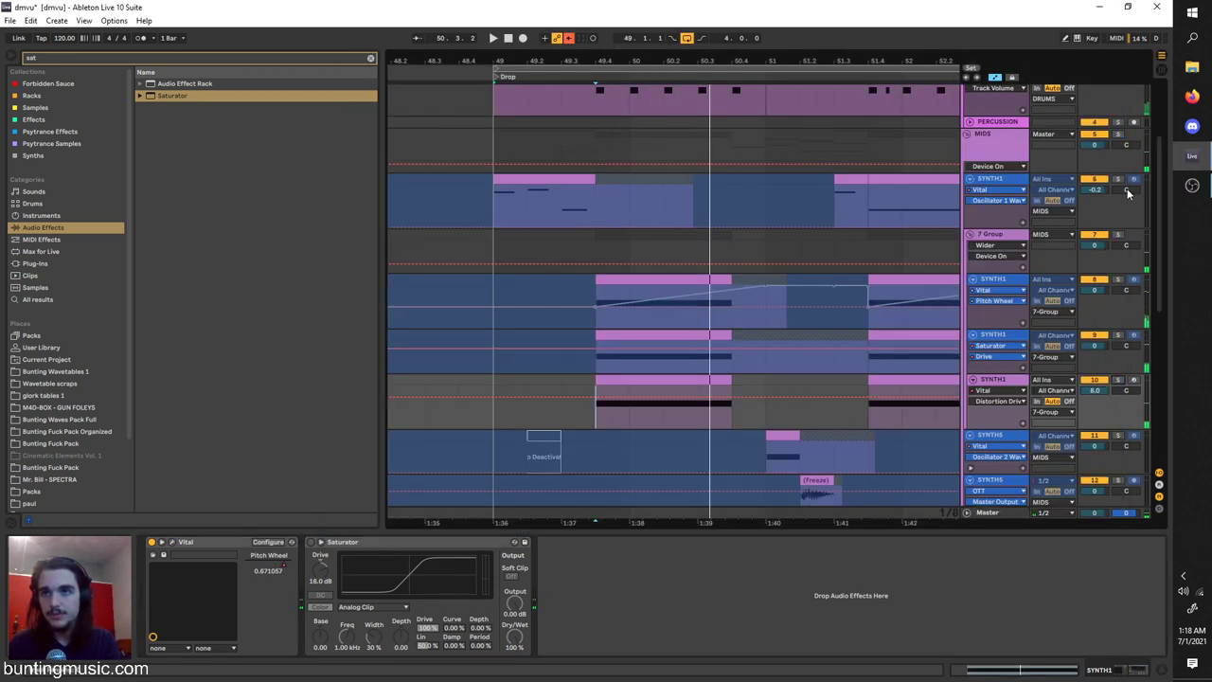
Solo the 7 Group, enable its OTT and set the OTT time to 1000 % while the layers play.
left_click(1121, 236)
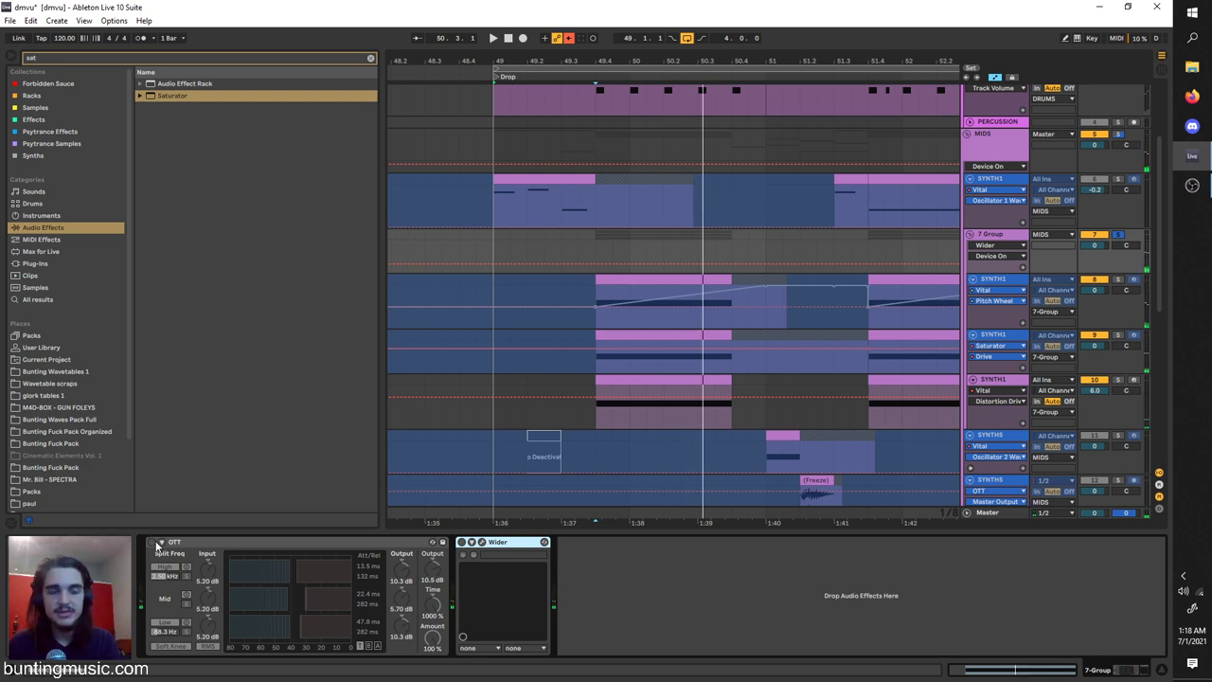
left_click(153, 542)
key("space")
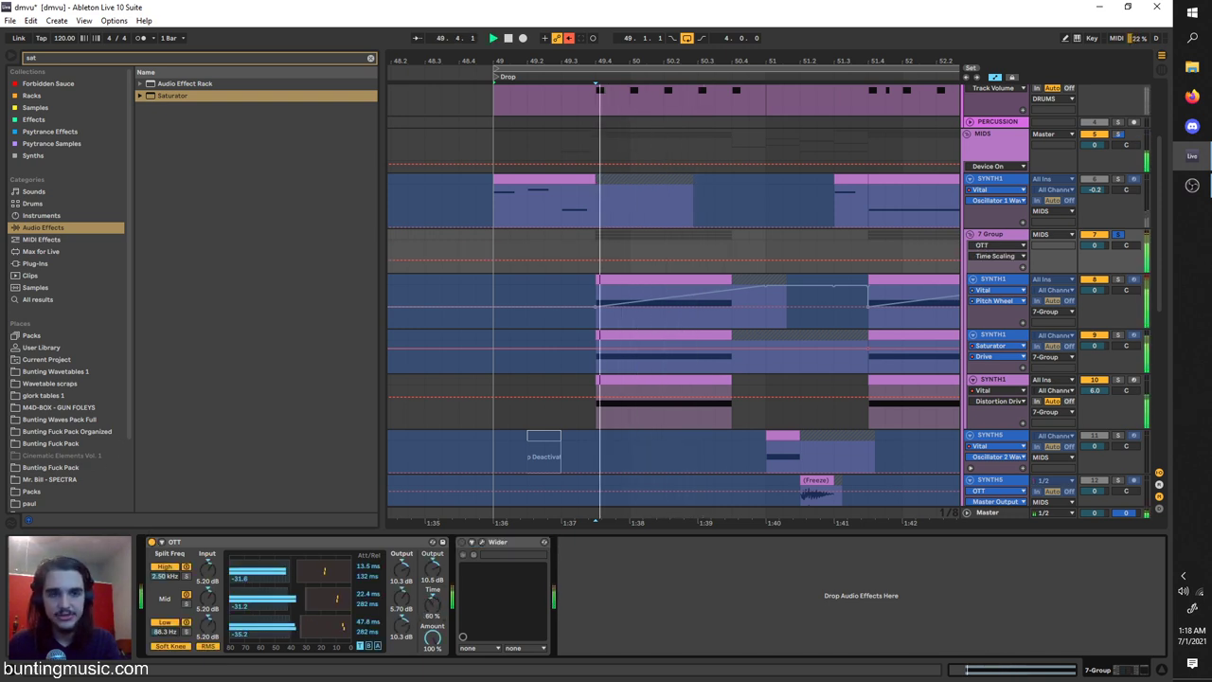
left_click_drag(432, 603, 432, 574)
key("space")
Enable and open Wider on the 7 Group, and find Wider among the plug-ins in the browser.
left_click(462, 542)
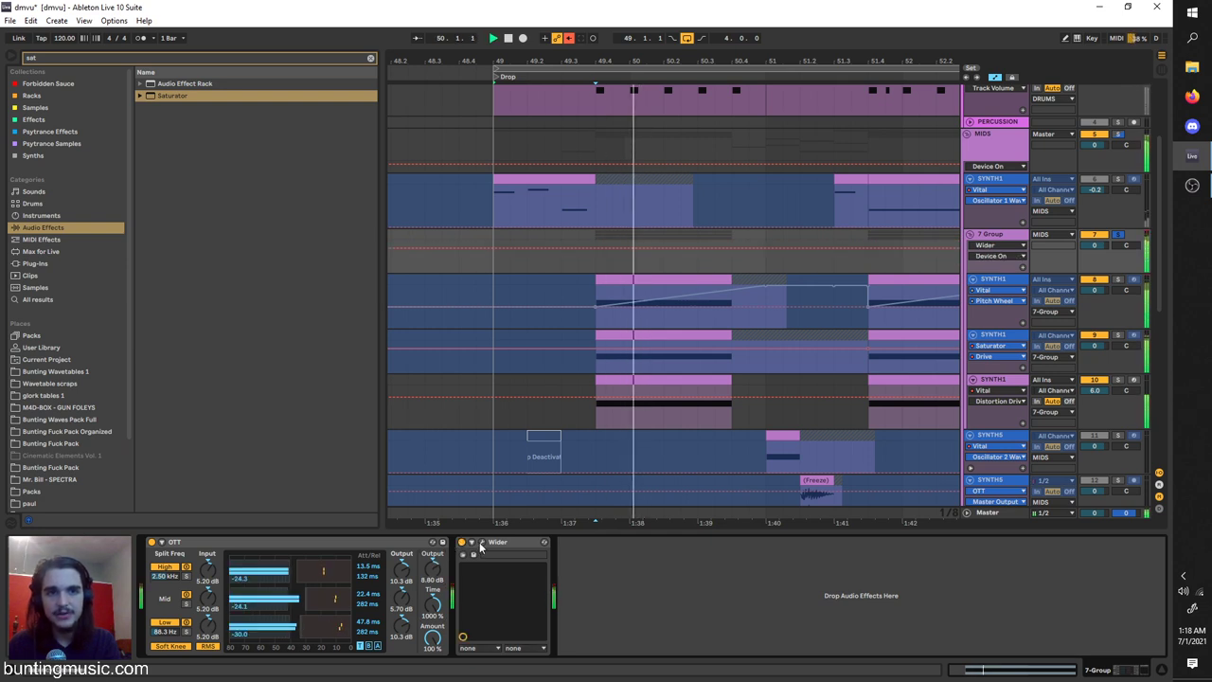
left_click(482, 543)
key("space")
key("ctrl+f")
type("wider")
left_click(67, 253)
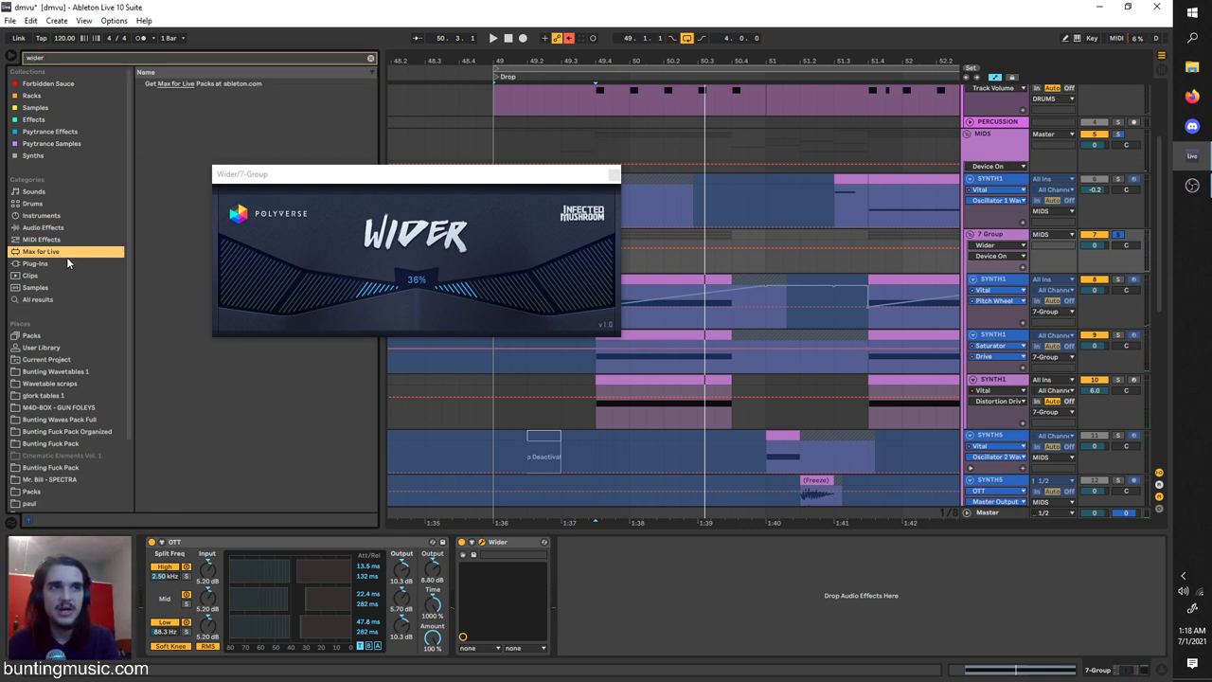
left_click(66, 263)
left_click(168, 96)
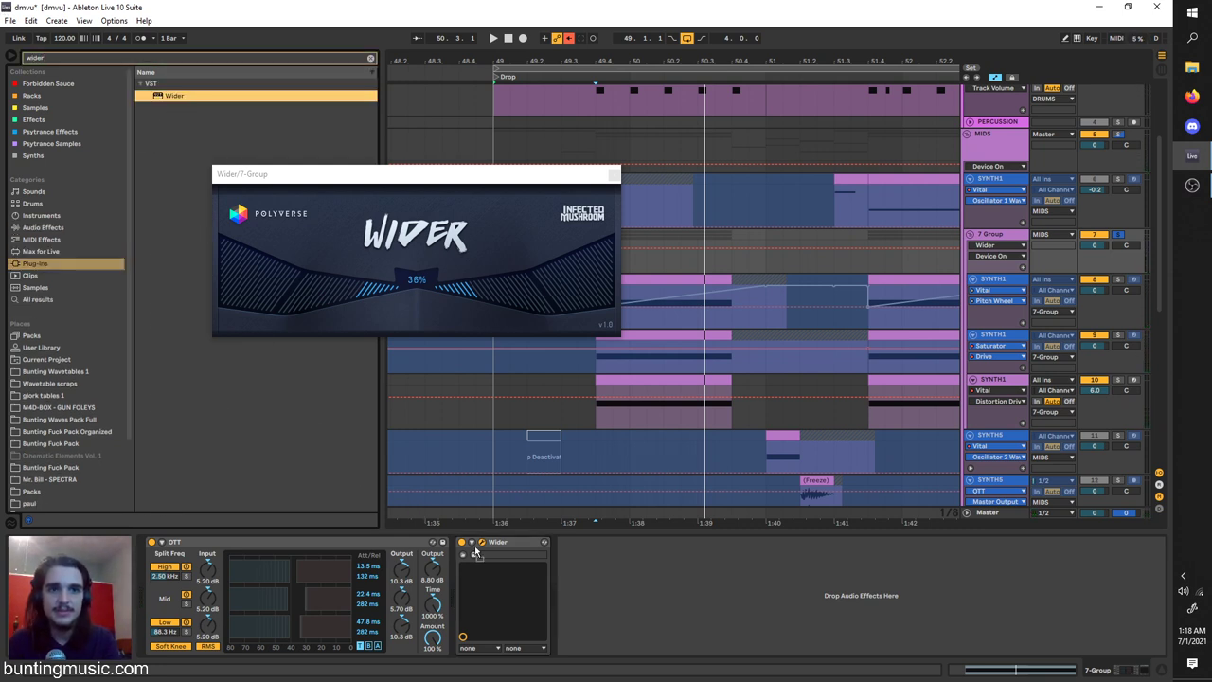
Audition different Wider amounts while the group plays, bringing the amount to about 44%.
key("space")
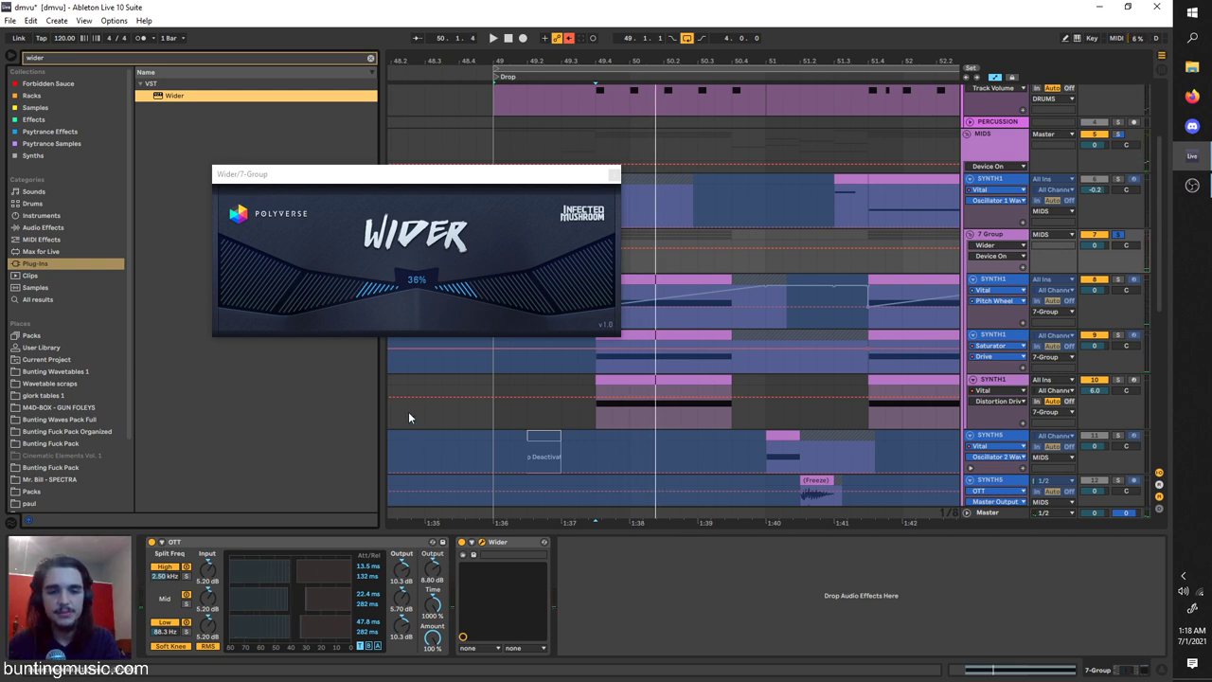
key("space")
left_click_drag(479, 290, 620, 244)
key("space")
key("space")
left_click_drag(519, 289, 427, 289)
key("space")
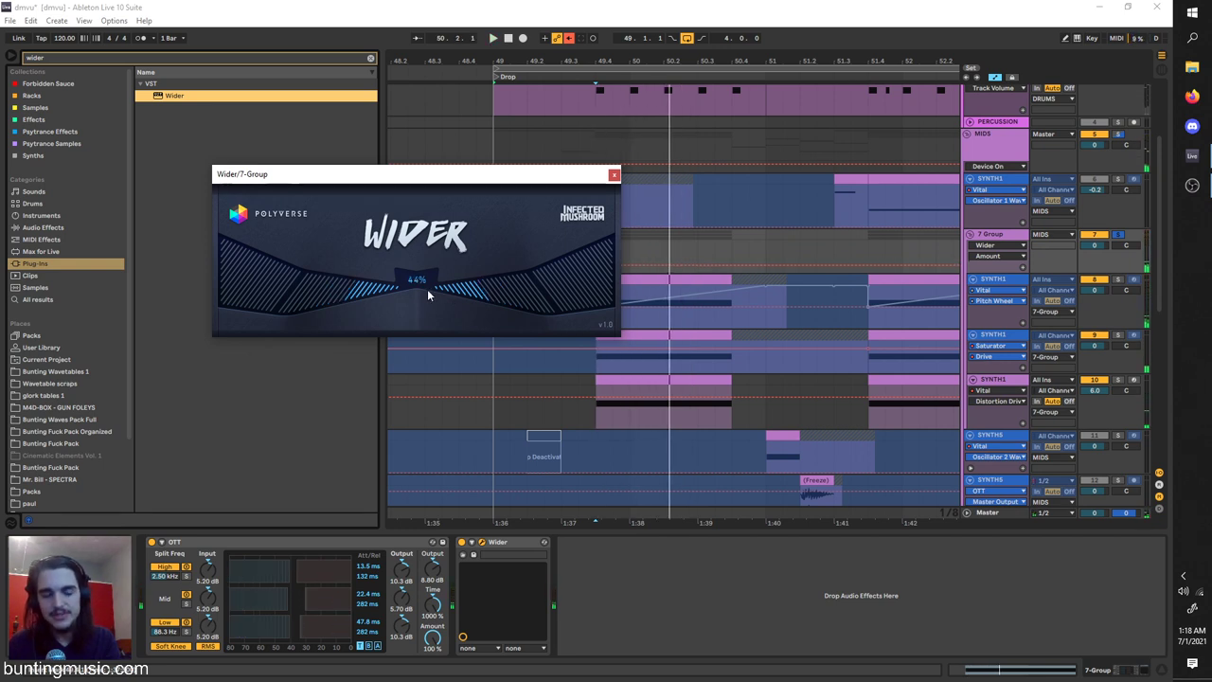
Compare the group with Wider bypassed and re-enabled, set its amount to about 65% and close its window.
left_click(462, 543)
key("space")
left_click(462, 542)
left_click_drag(498, 300, 521, 292)
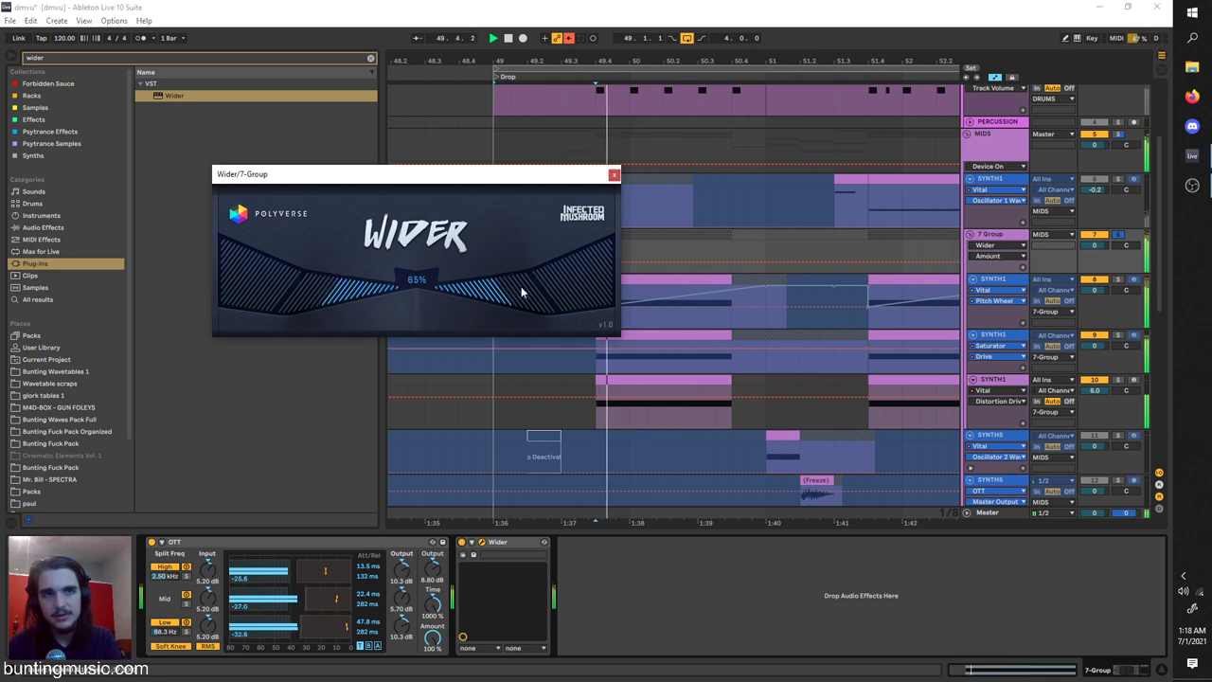
left_click(614, 176)
Insert a Saturator before OTT on the 7 Group and set its drive to about 4.57 dB during playback.
key("ctrl+f")
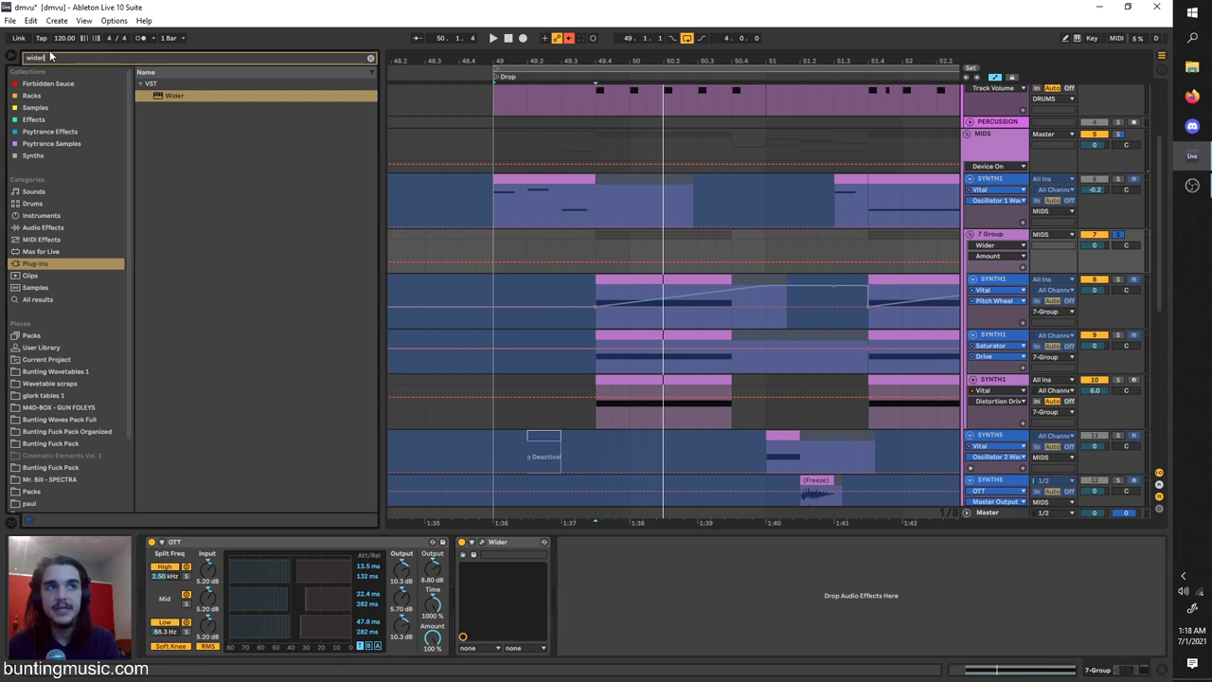
type("sat")
left_click(85, 228)
left_click_drag(149, 96, 183, 566)
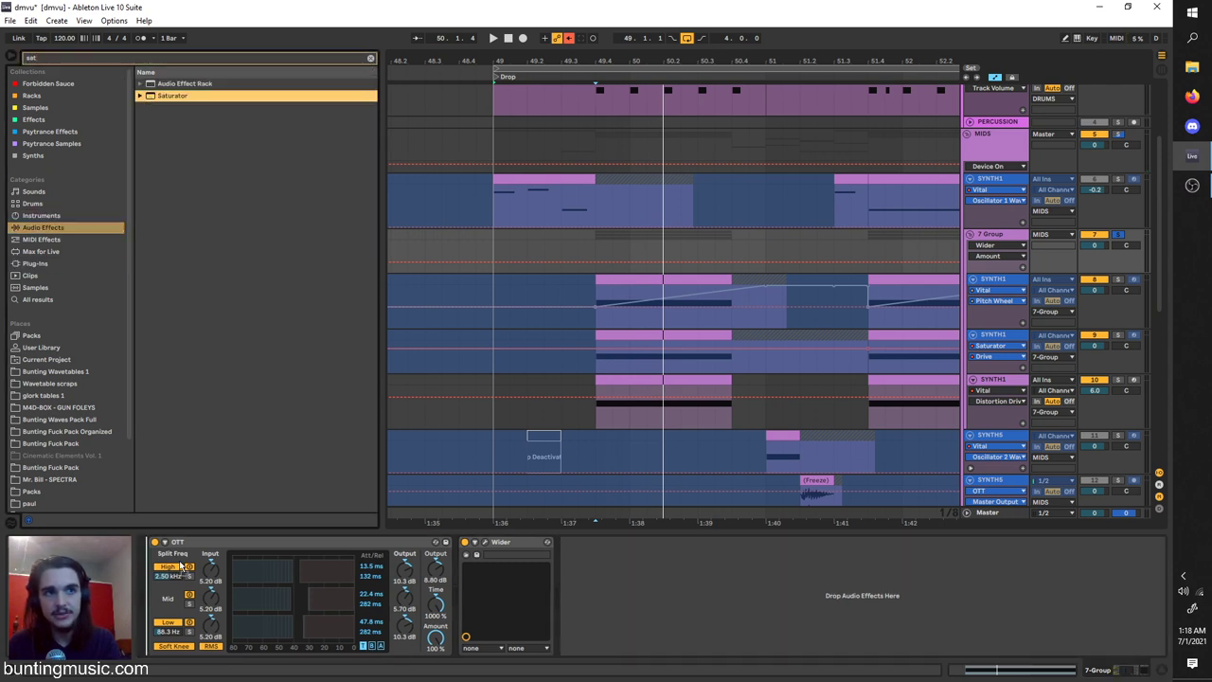
key("space")
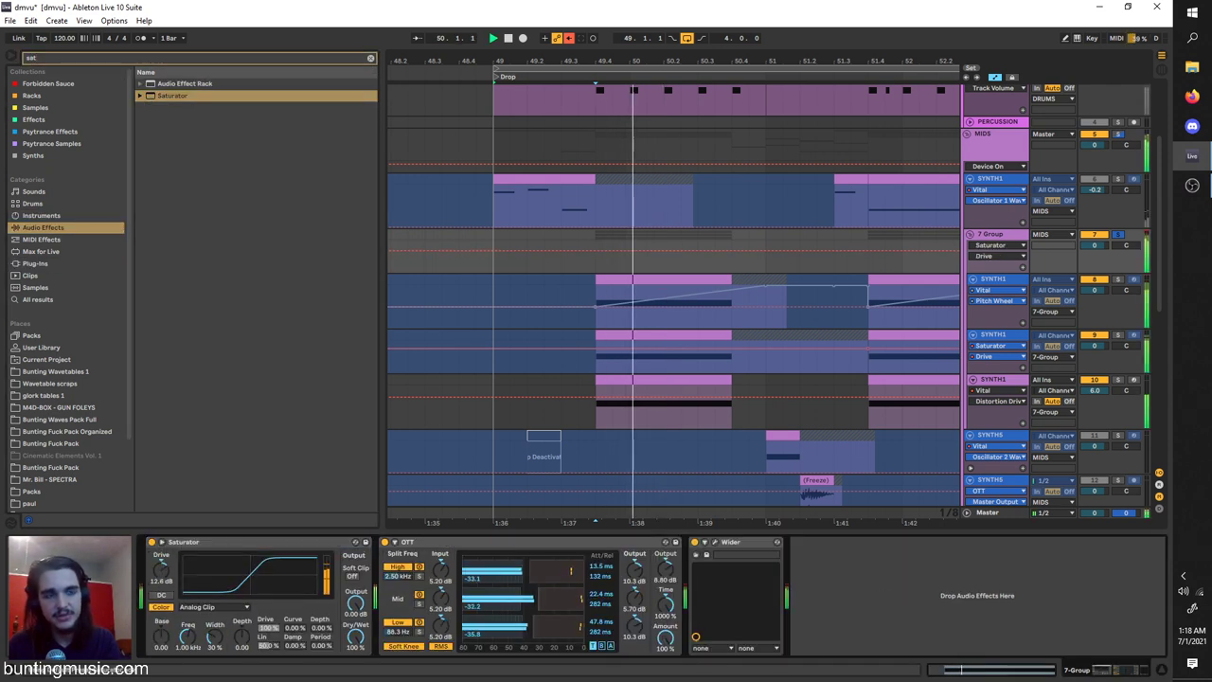
key("space")
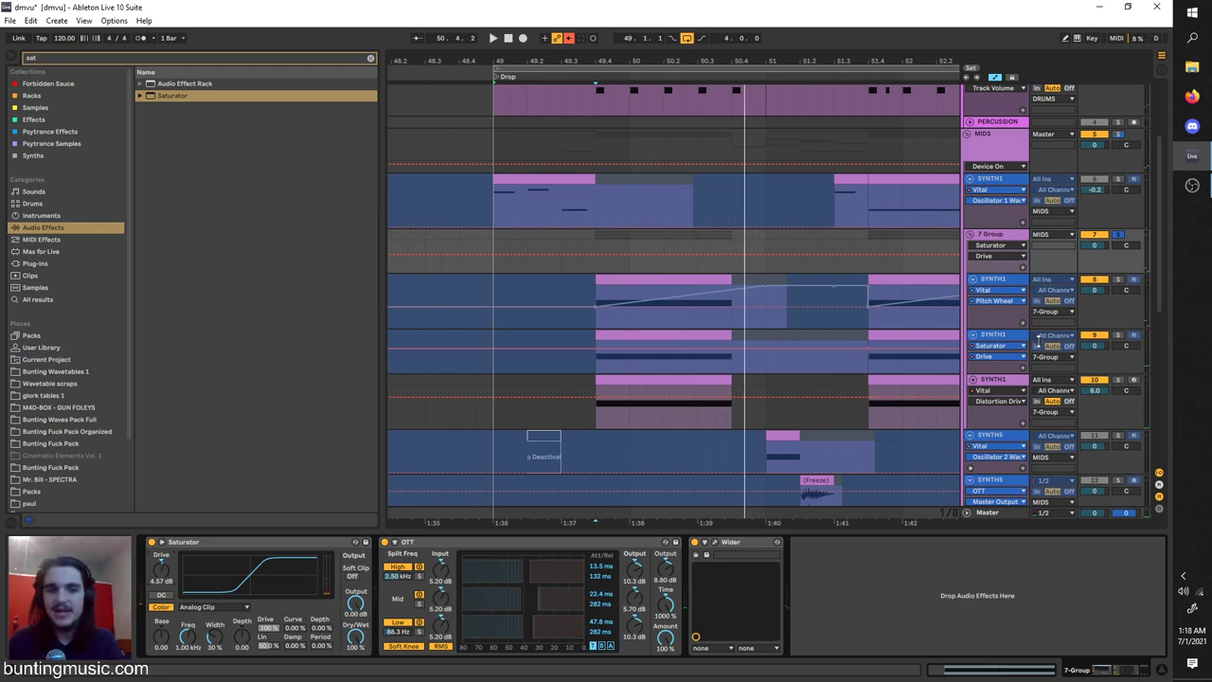
Add EQ Eight after Wider on the 7 Group and make band 1 a low cut at about 122 Hz.
left_click(1000, 380)
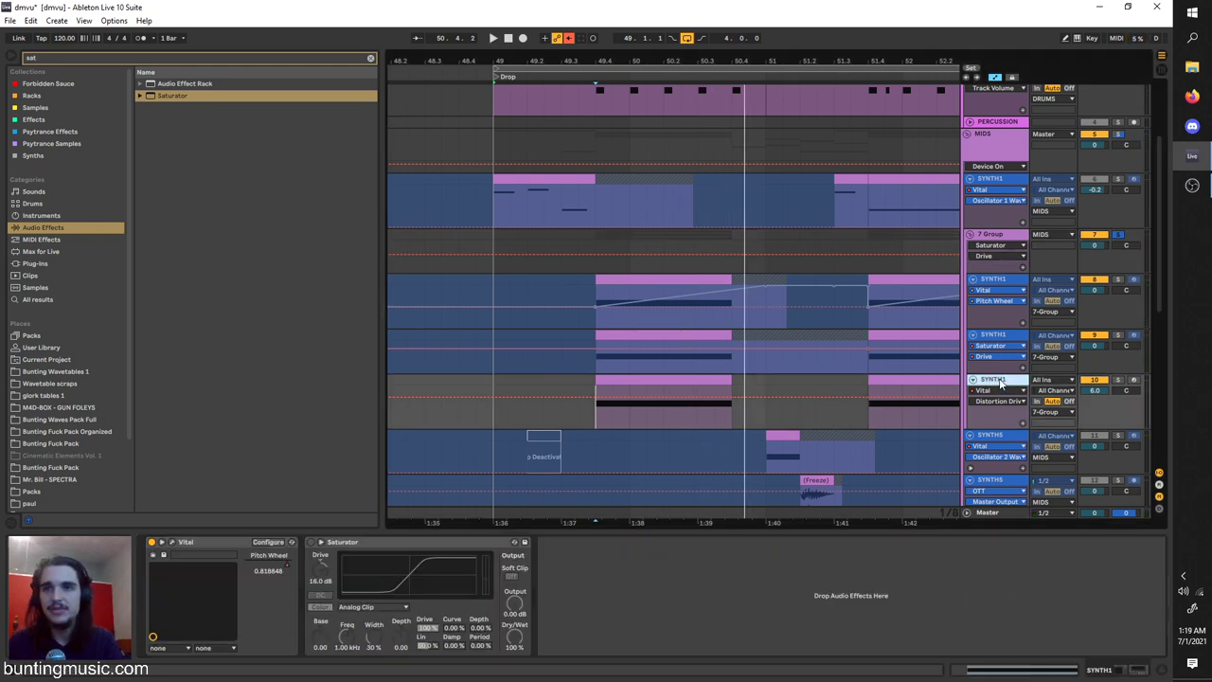
left_click(73, 58)
left_click(996, 238)
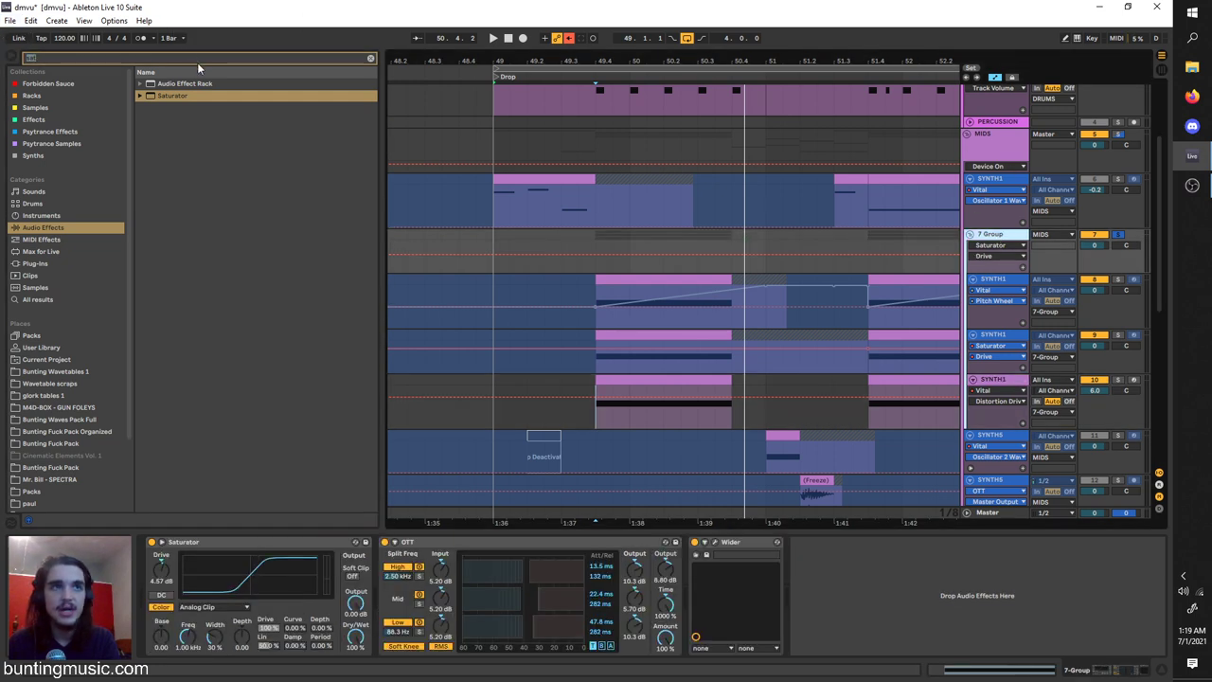
type("eq")
left_click(157, 108)
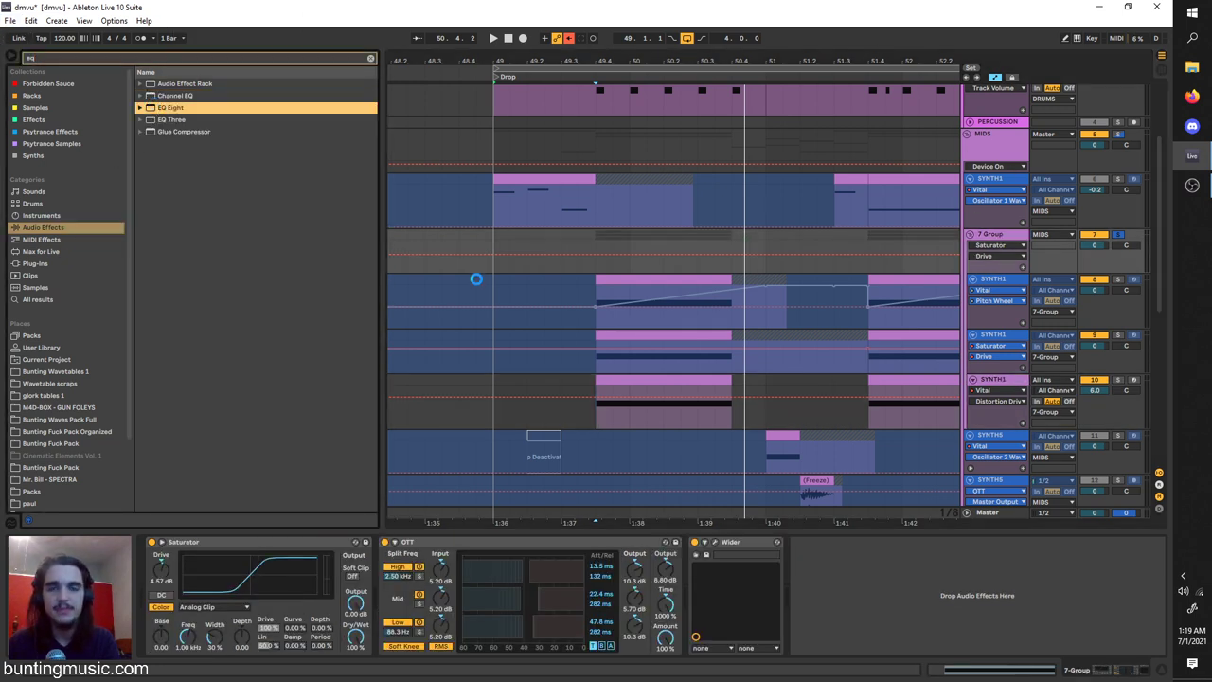
left_click_drag(477, 279, 947, 595)
left_click(839, 641)
left_click(836, 563)
key("space")
left_click_drag(860, 597, 904, 599)
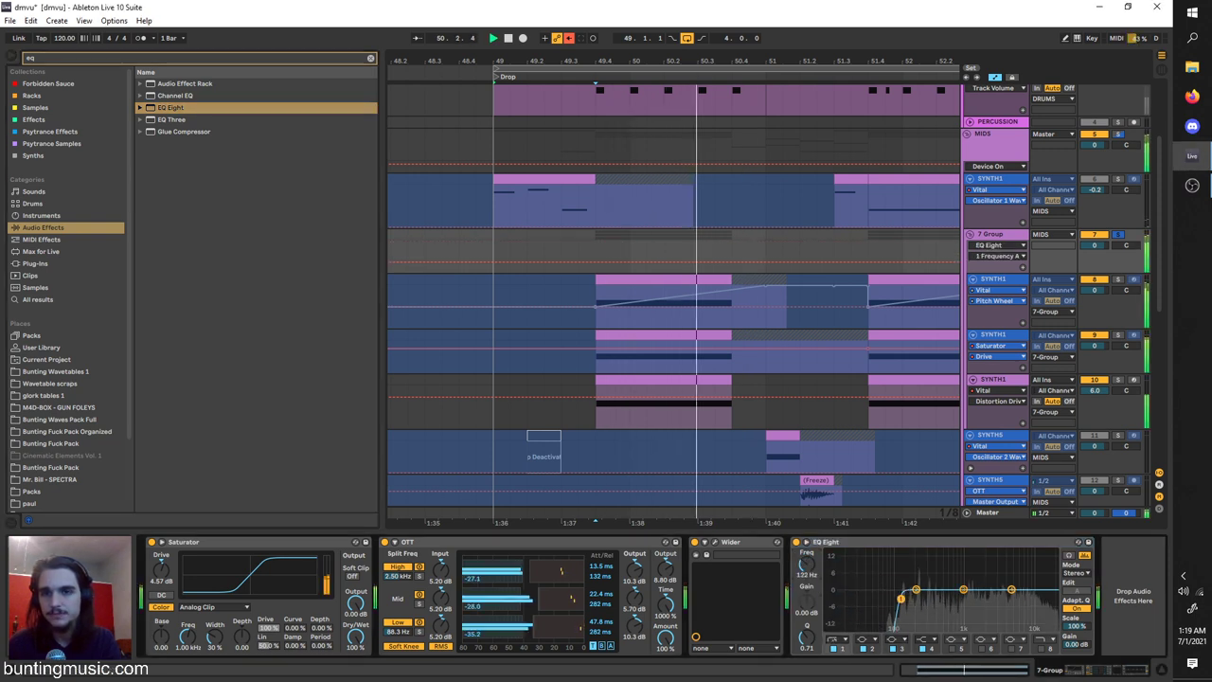
Duplicate the third SYNTH1 track, place the copy outside the 7 Group under MIDS, and audition it soloed.
left_click(996, 379)
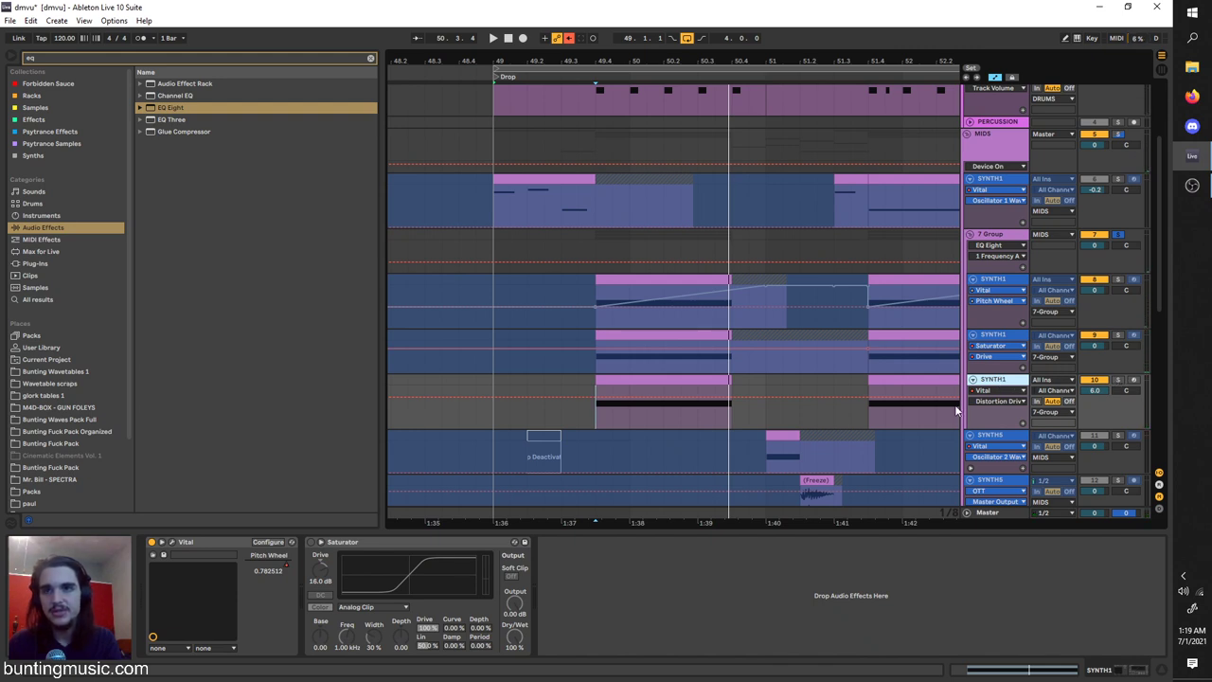
key("ctrl+d")
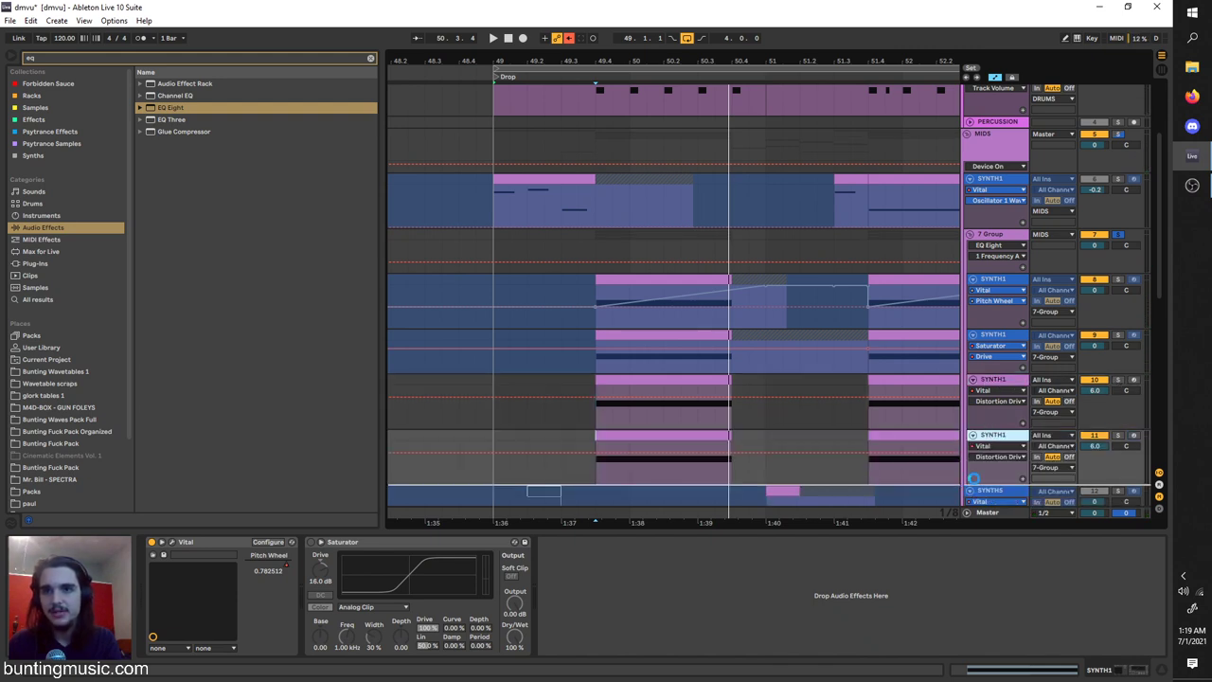
left_click(1118, 435)
key("space")
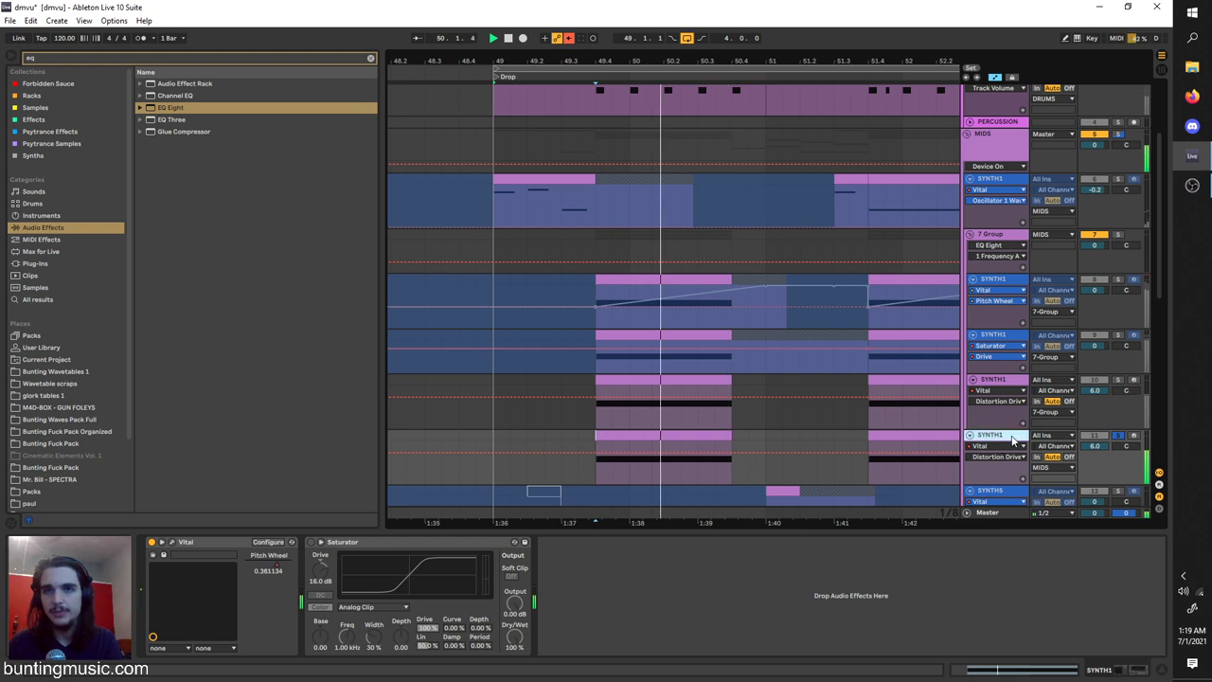
Open the effects of the duplicated SYNTH1 track's Vital, switch off its distortion and audition the clean sound.
left_click(172, 541)
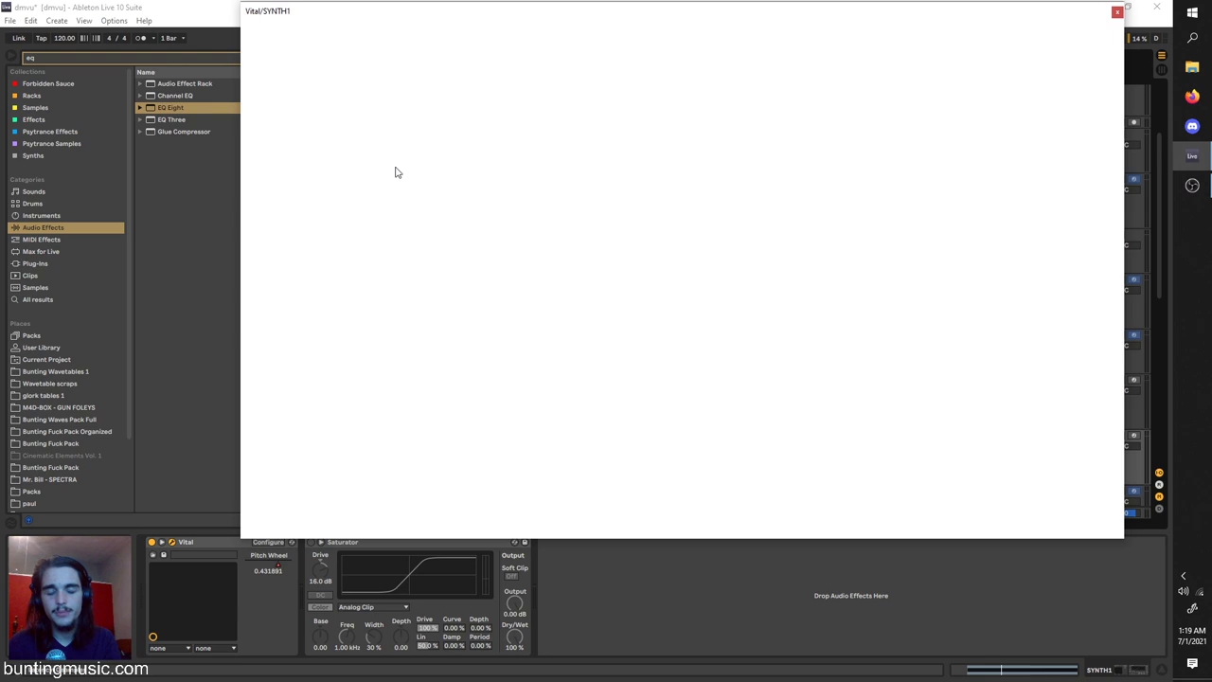
left_click_drag(407, 13, 358, 101)
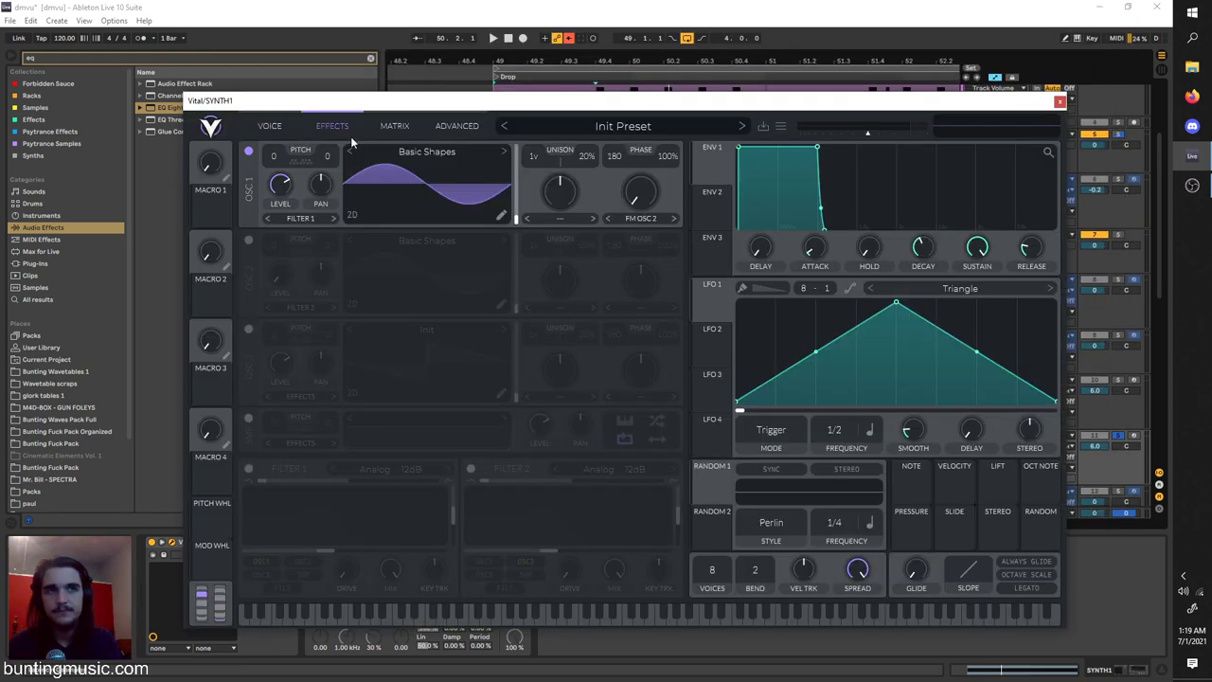
left_click(333, 125)
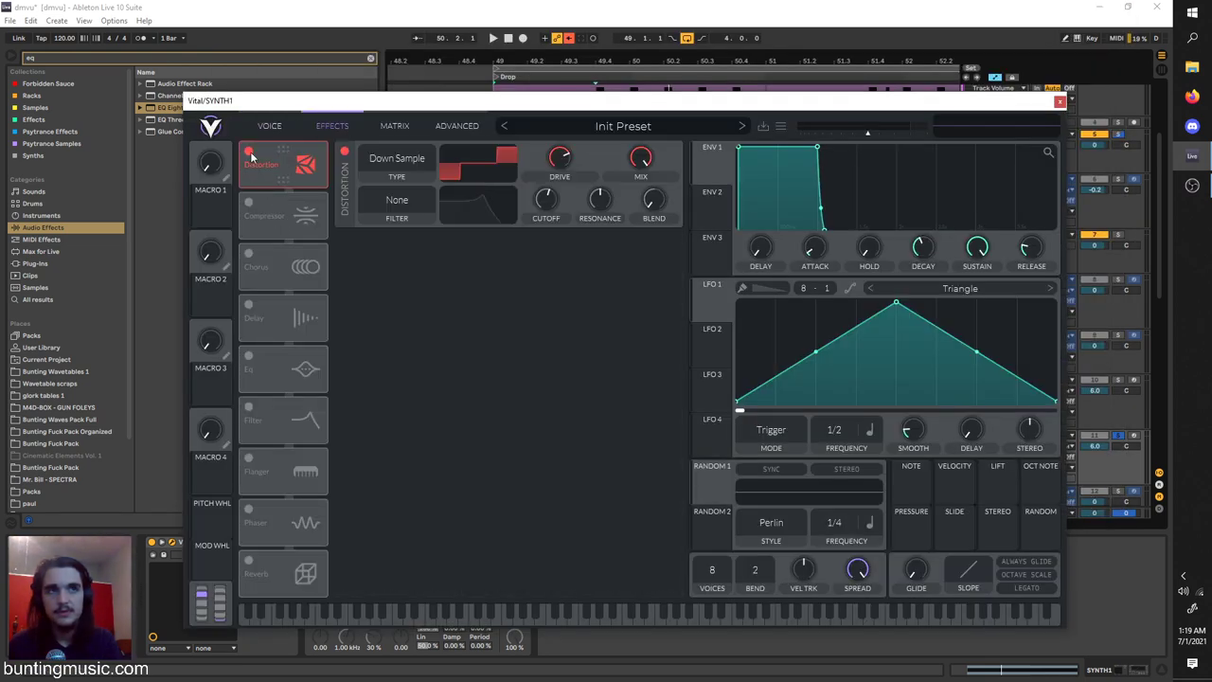
left_click(249, 154)
key("space")
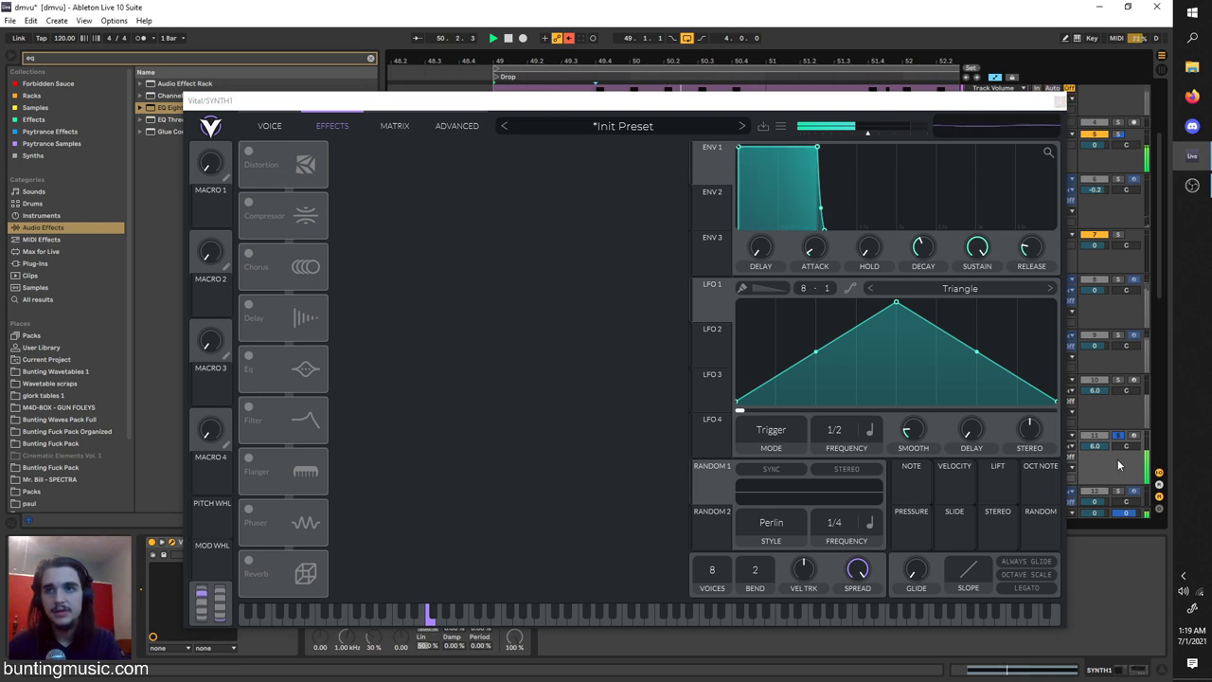
Play the drop from the start of the layered clips with all tracks, and compare it with the duplicated SYNTH1 layer soloed.
left_click(1119, 435)
key("space")
left_click(593, 287)
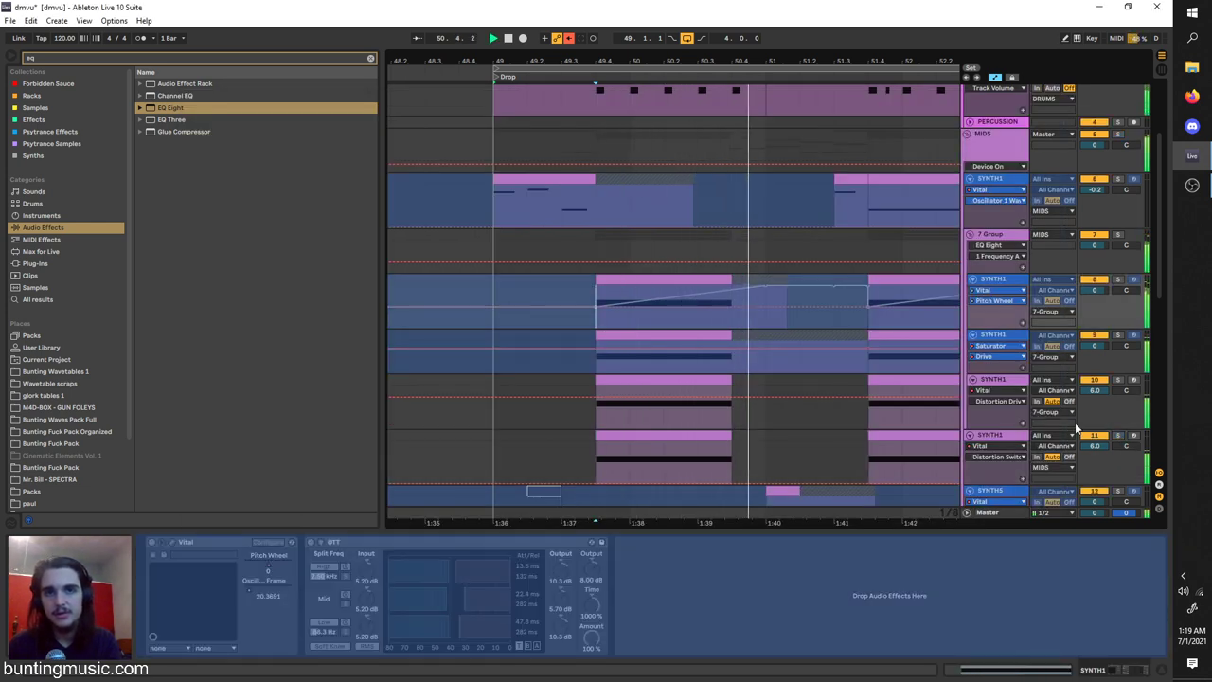
key("space")
scroll(589, 354, "down", 3)
left_click(597, 352)
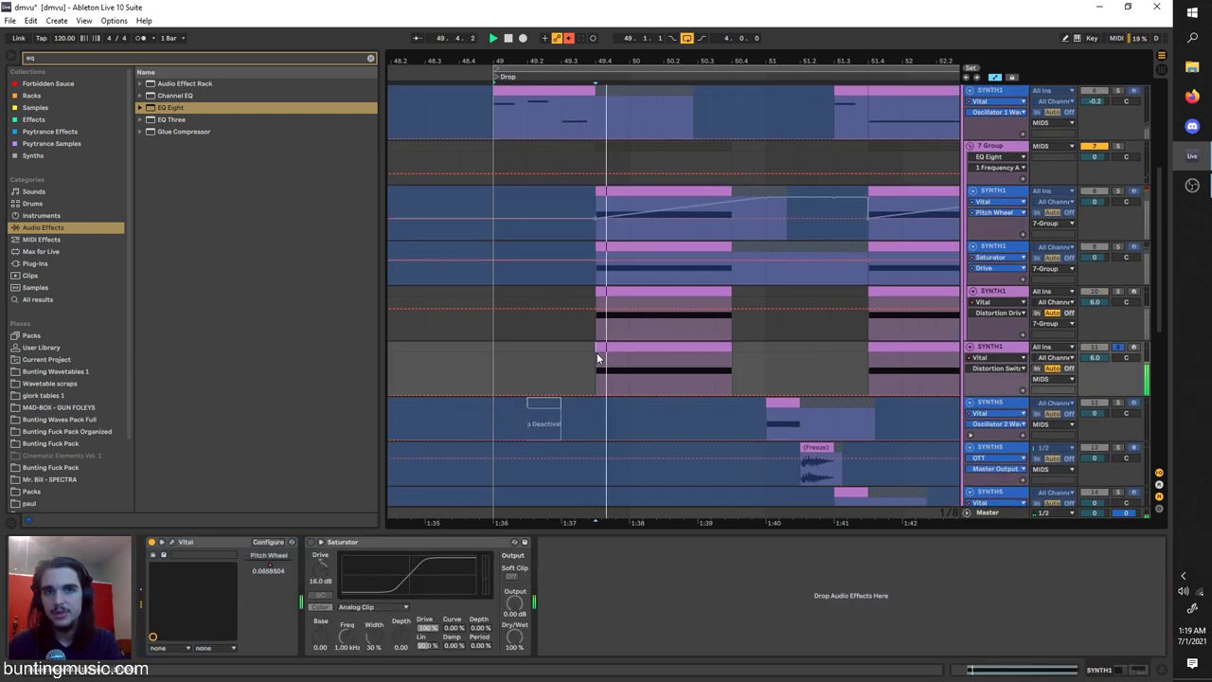
Stop playback and freeze the third SYNTH1 track in the 7 Group along with its duplicate below the group.
key("space")
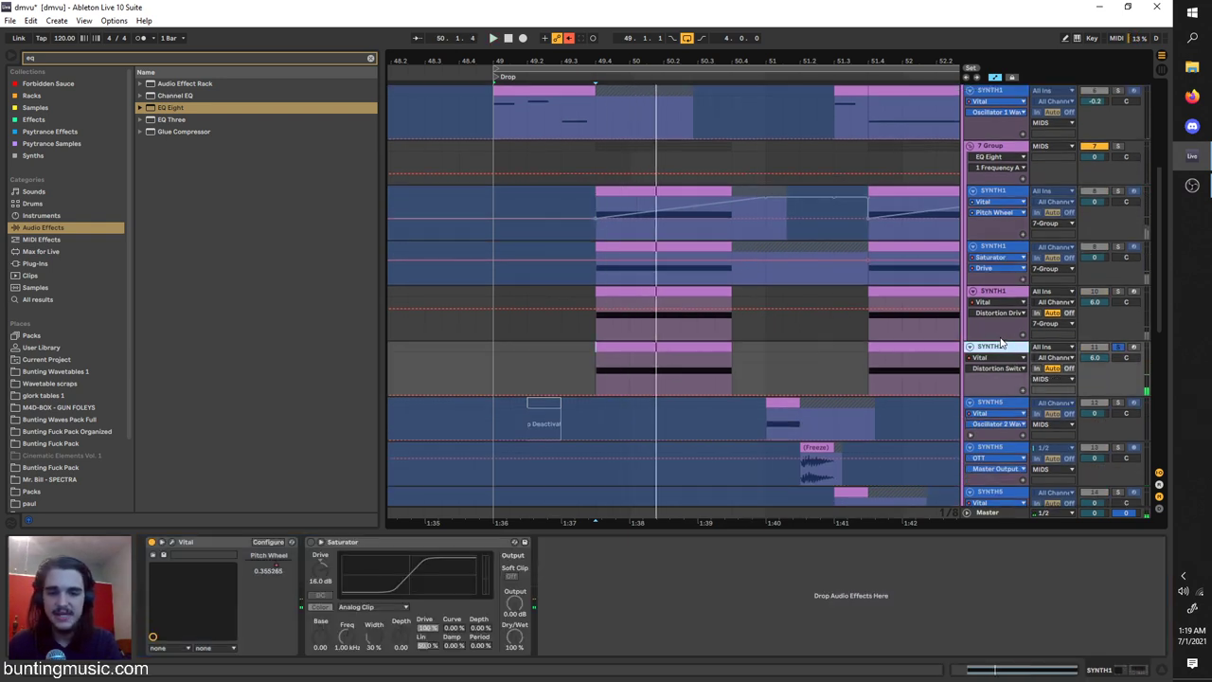
scroll(687, 435, "down", 3)
scroll(589, 316, "down", 3)
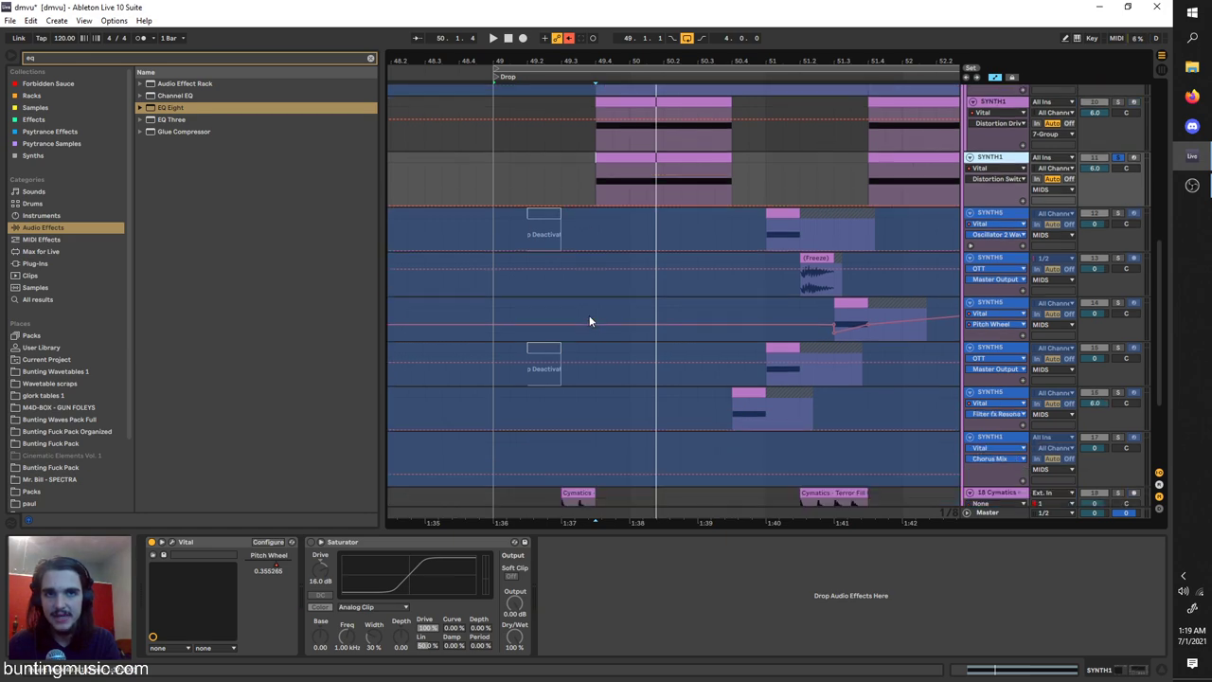
scroll(611, 310, "up", 3)
scroll(614, 312, "down", 2)
scroll(724, 273, "up", 3)
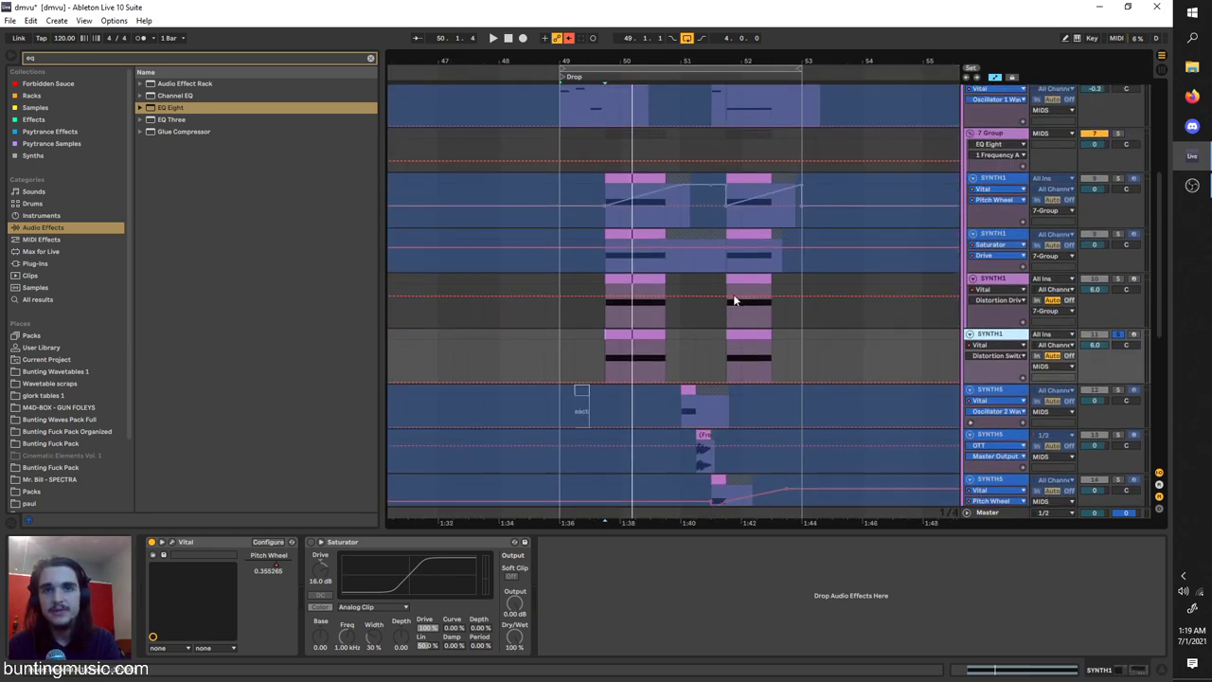
scroll(727, 227, "up", 3)
left_click(722, 229)
scroll(722, 229, "up", 2)
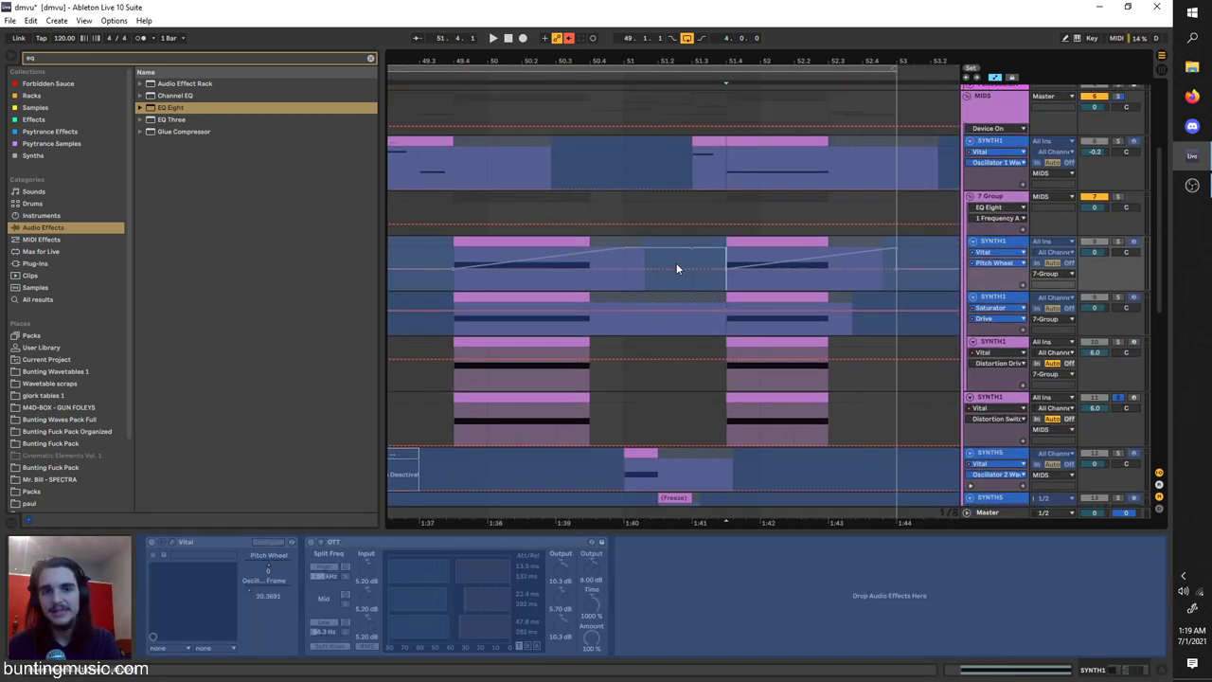
scroll(601, 306, "down", 3)
right_click(1016, 258)
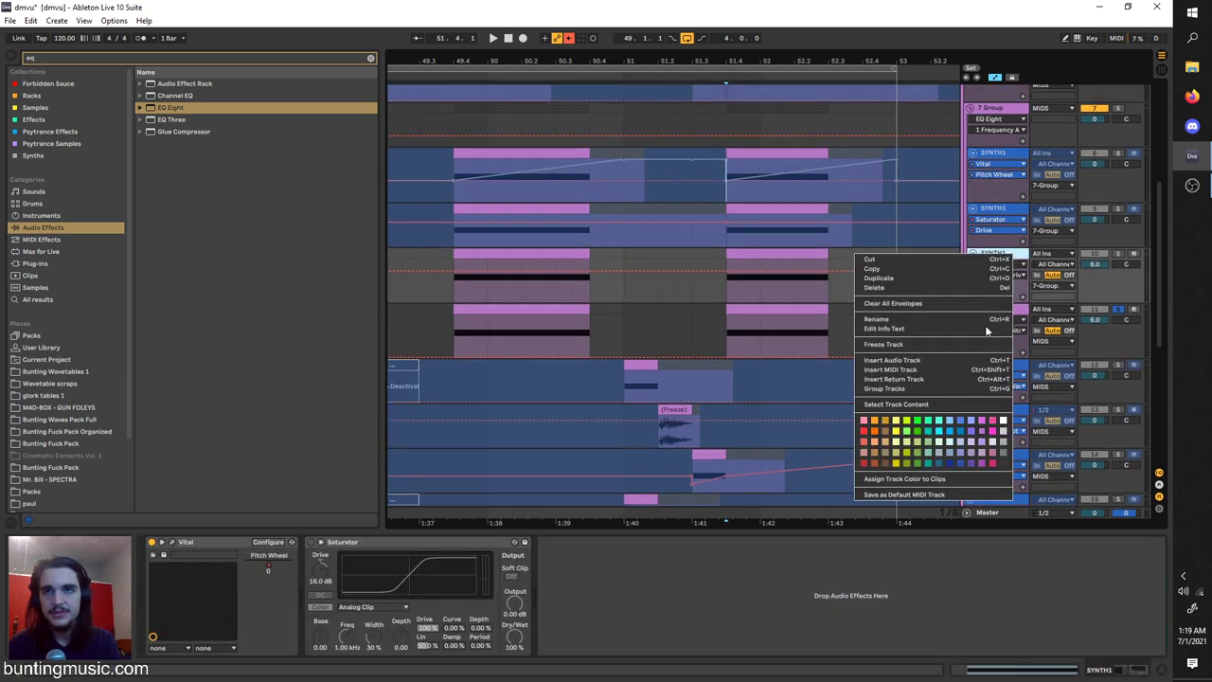
left_click(969, 347)
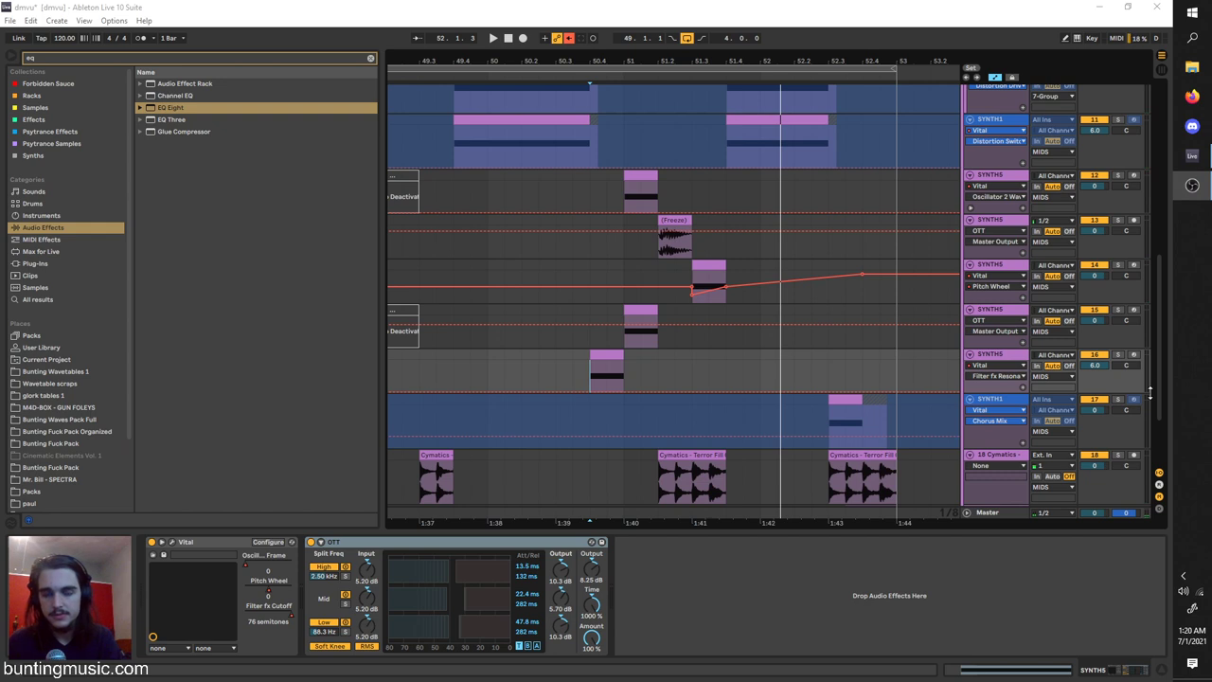
Play the drop from the start of the clip on SYNTH5 track 16, and audition that track soloed.
scroll(576, 348, "up", 1)
scroll(583, 350, "down", 1)
left_click(583, 362)
key("space")
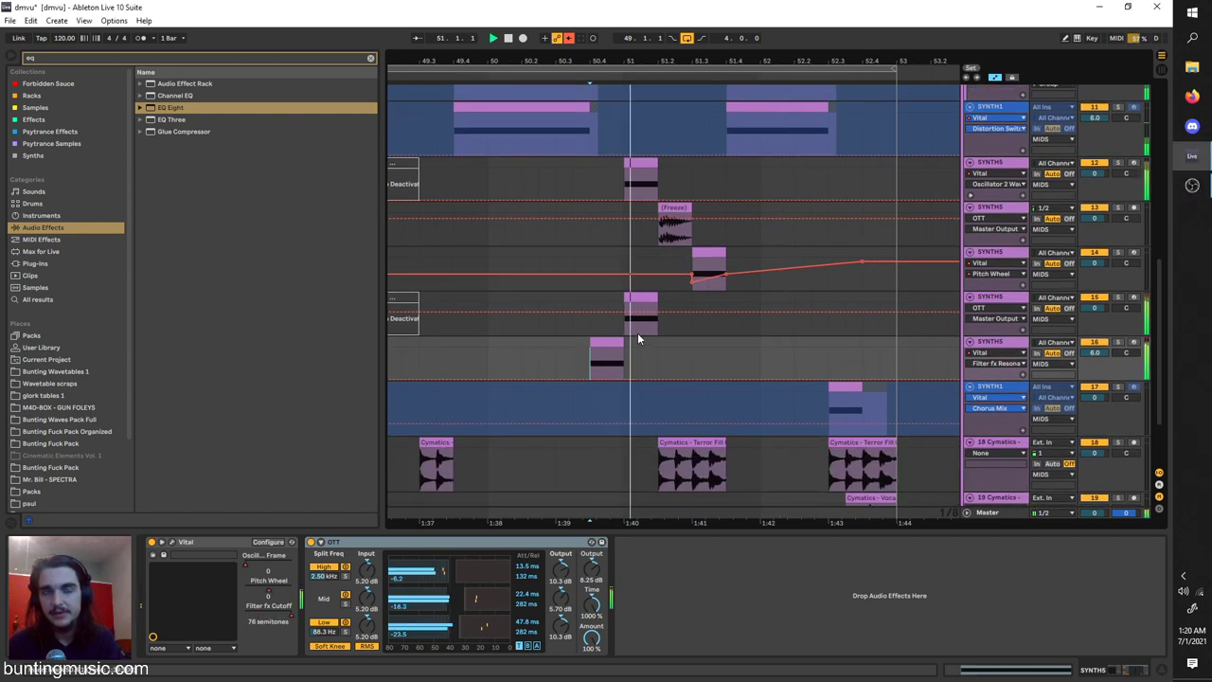
left_click(1118, 343)
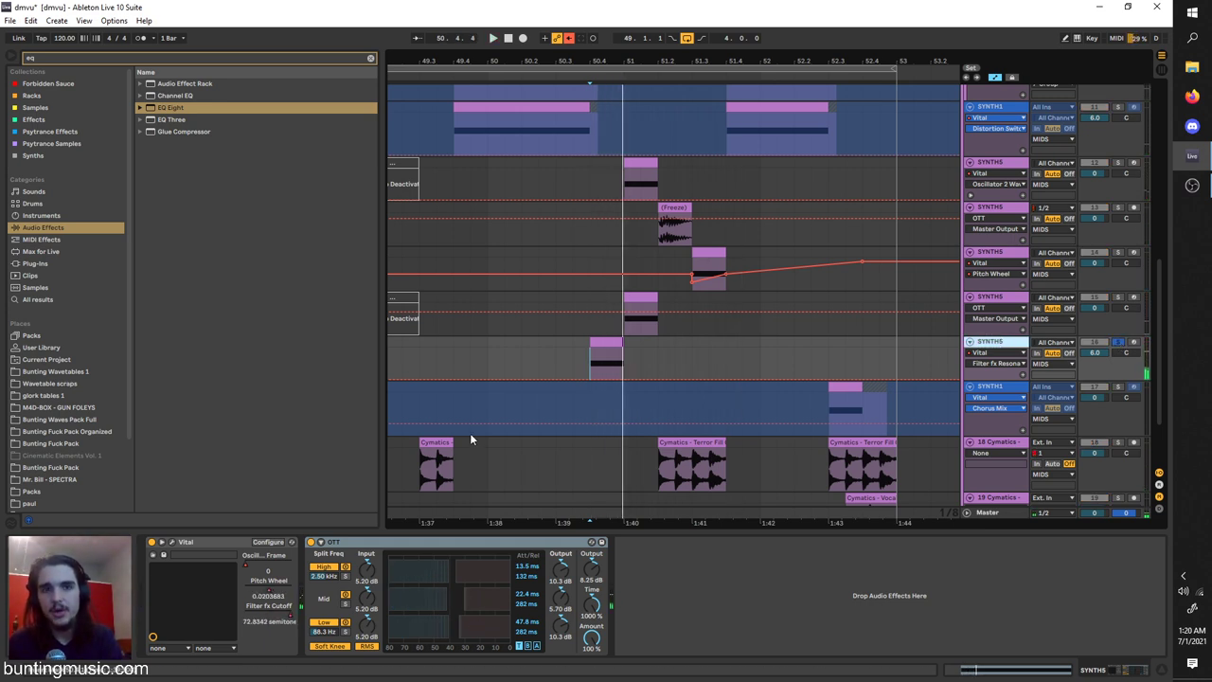
key("space")
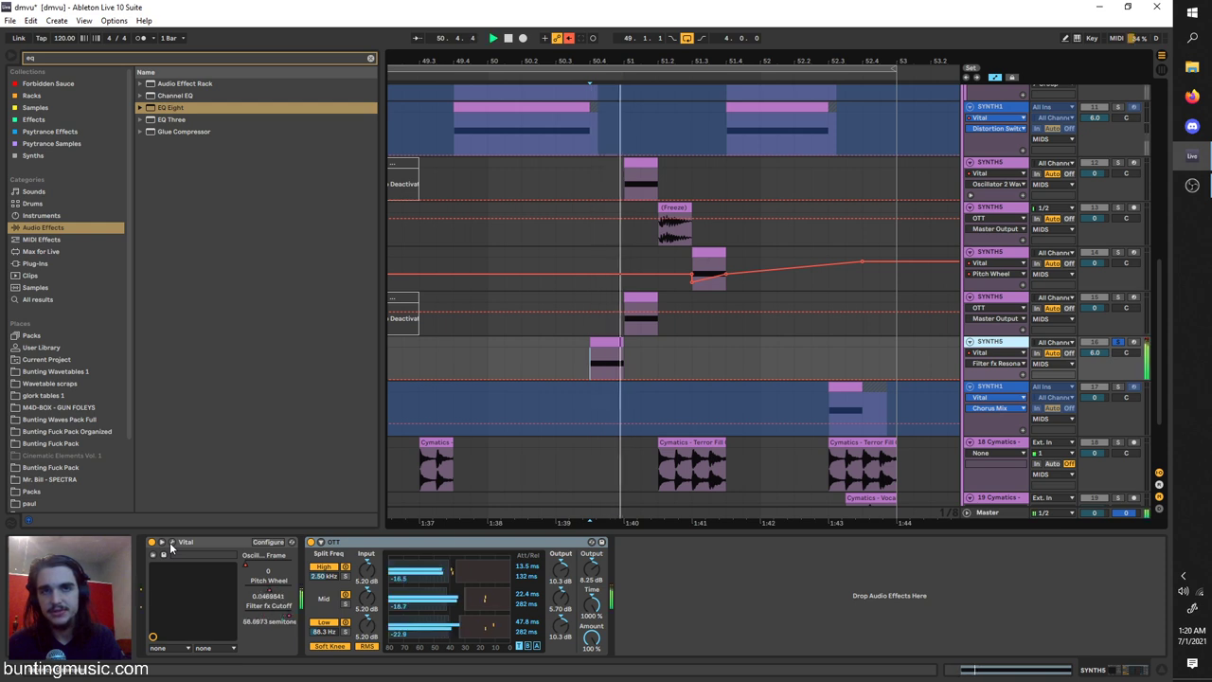
Open Vital on SYNTH5 track 16, audition its Basic Shapes patch and show its effects.
left_click(171, 543)
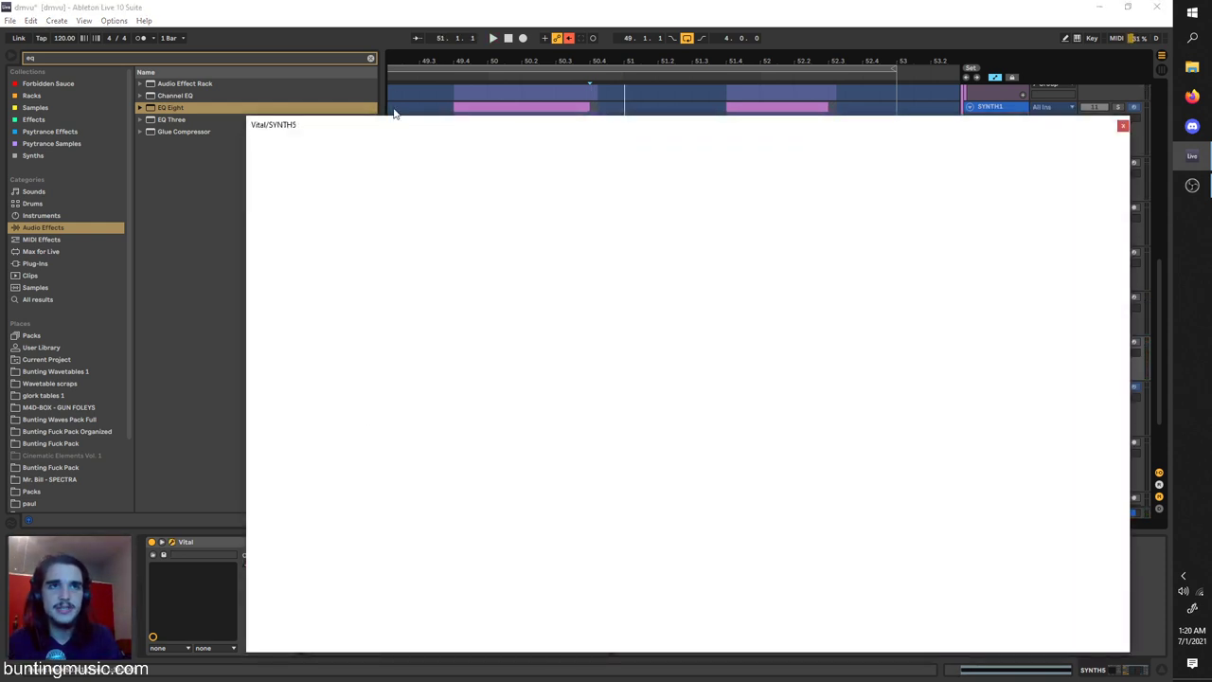
left_click_drag(396, 118, 397, 71)
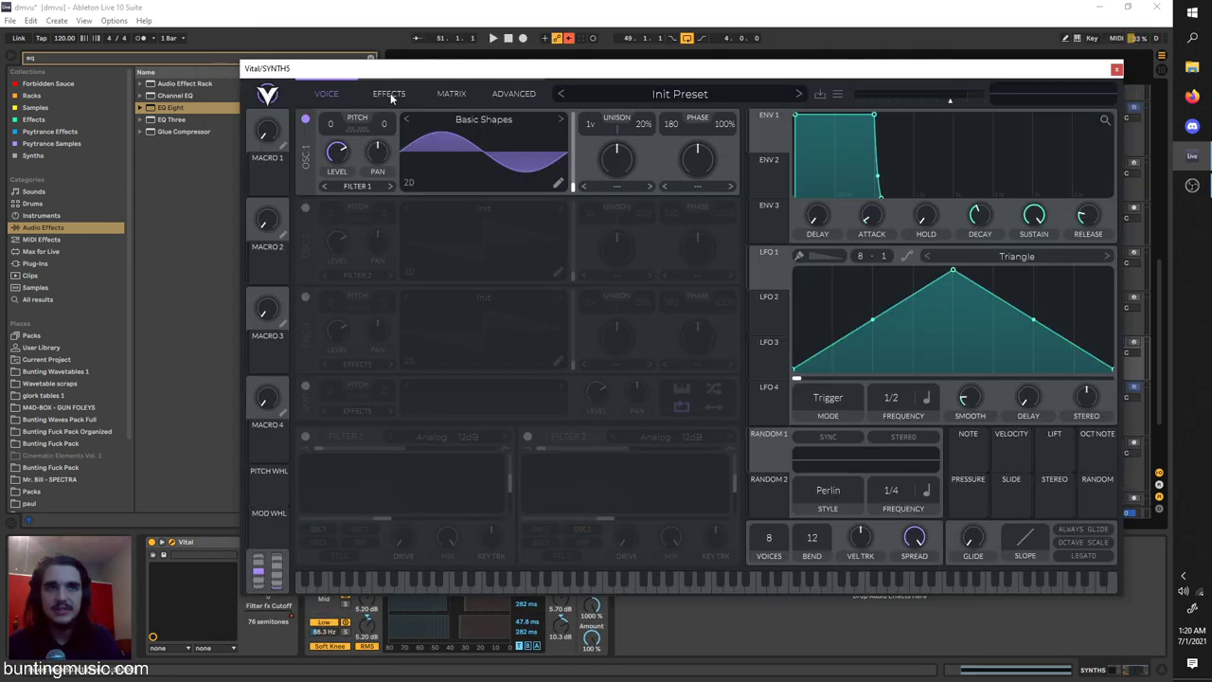
key("space")
key("space")
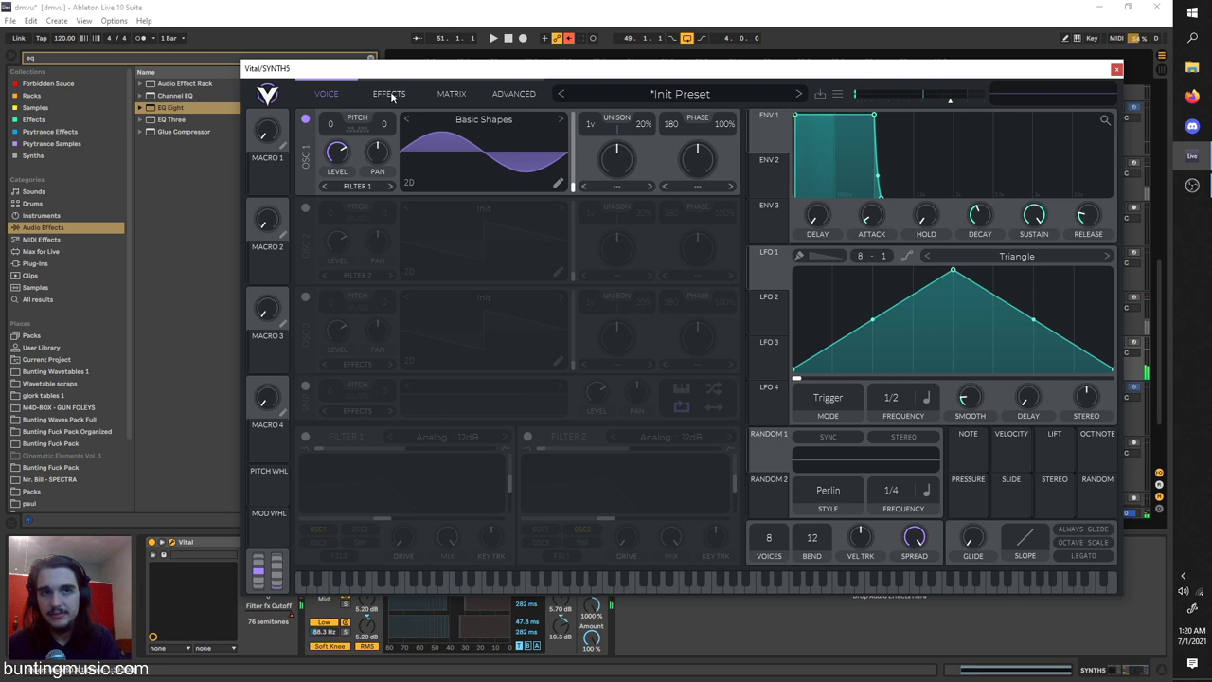
left_click(396, 95)
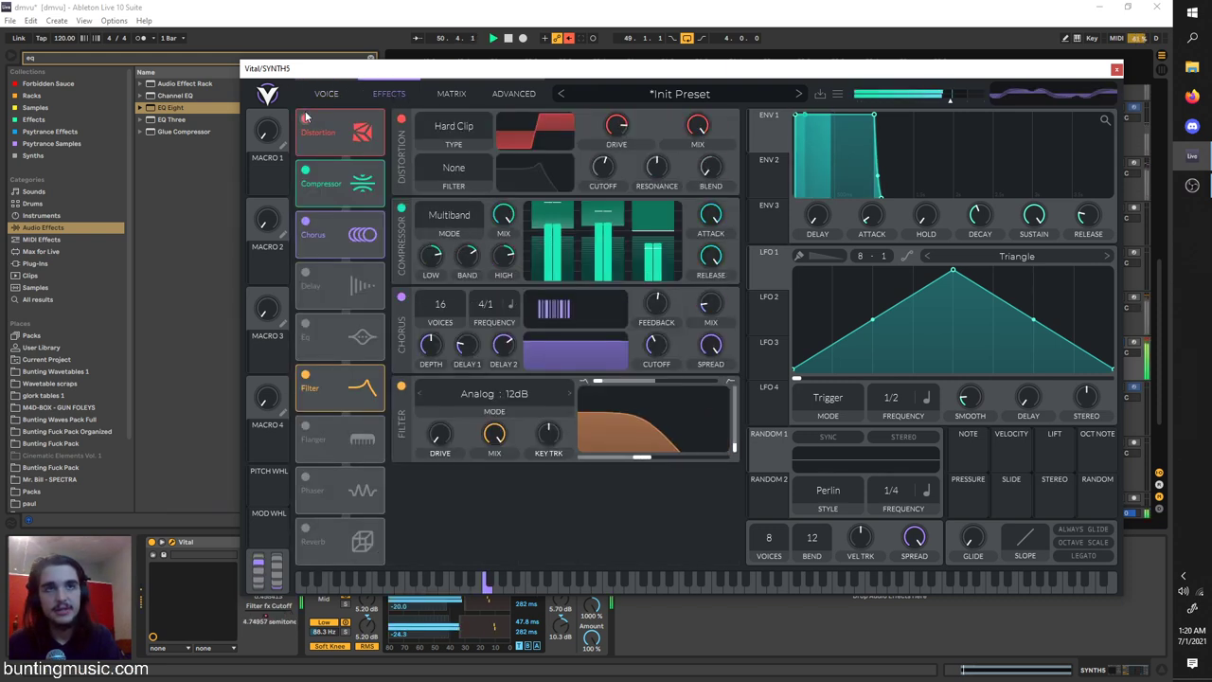
Compare the patch with Vital's compressor, chorus and filter each bypassed and restored in turn.
left_click(306, 172)
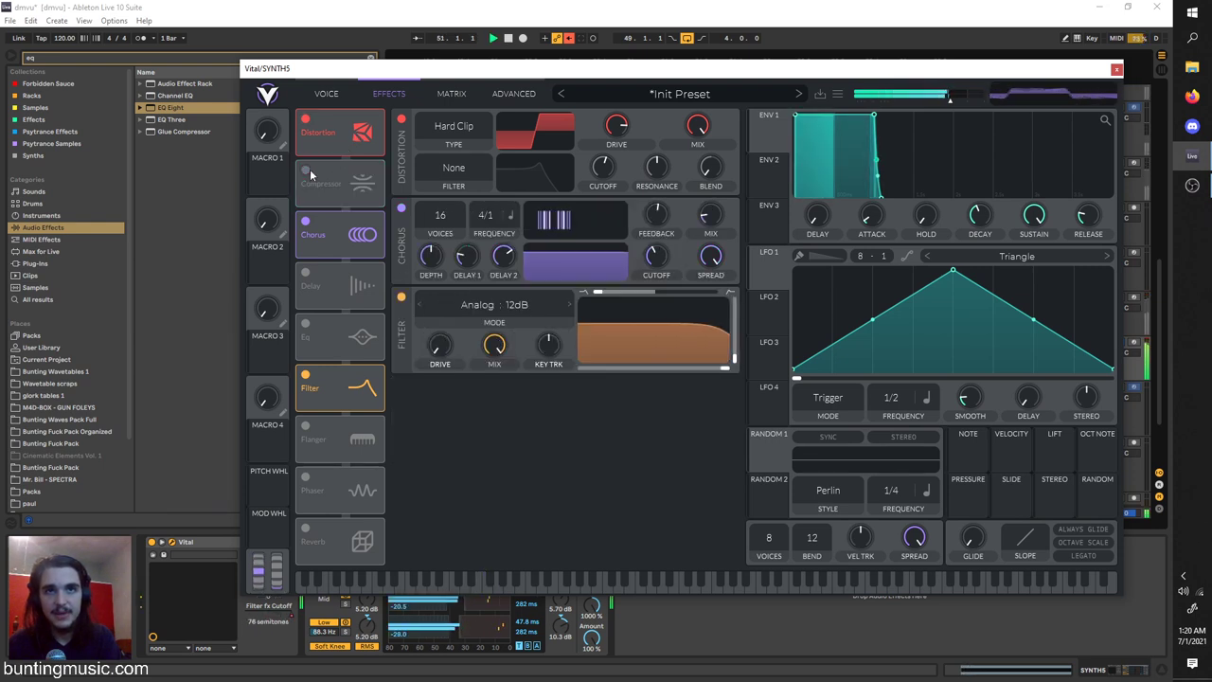
left_click(306, 171)
left_click(306, 222)
left_click(306, 222)
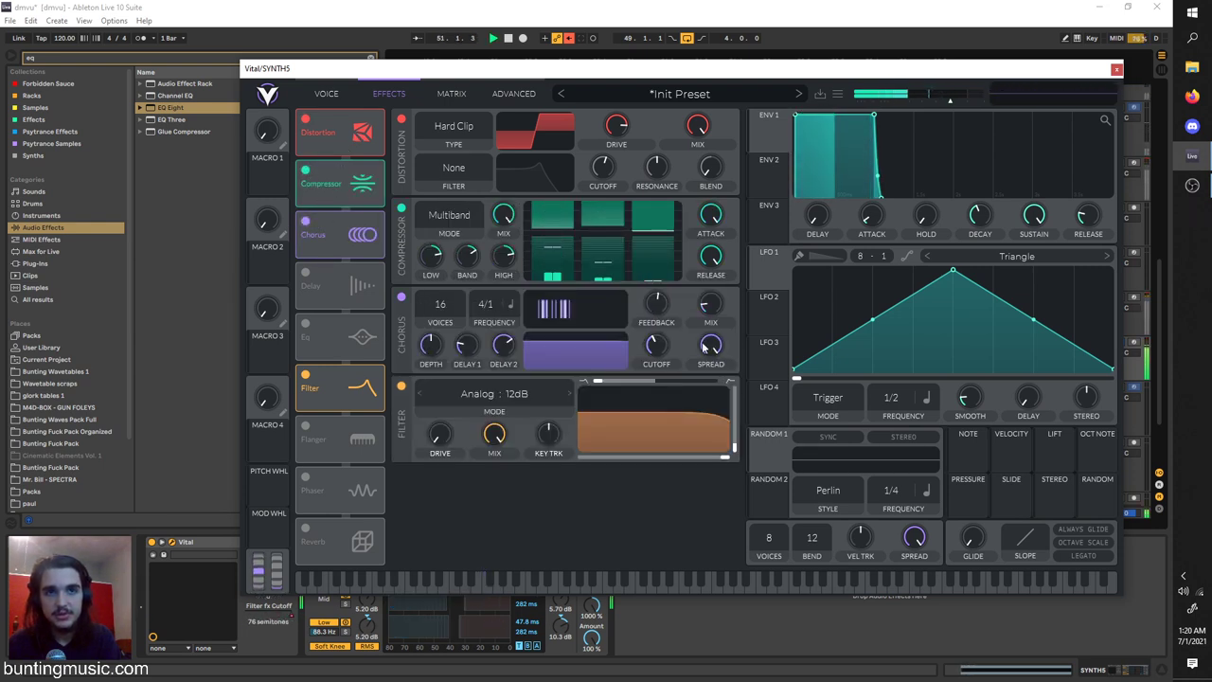
mouse_move(708, 305)
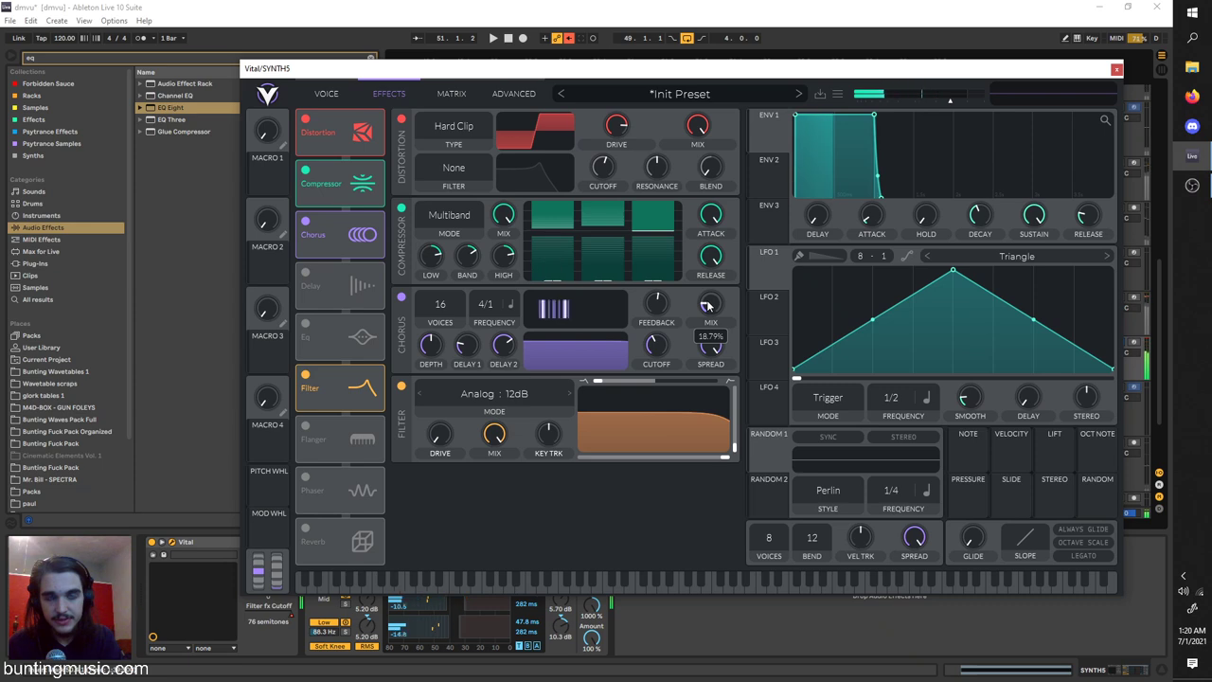
left_click(305, 377)
key("space")
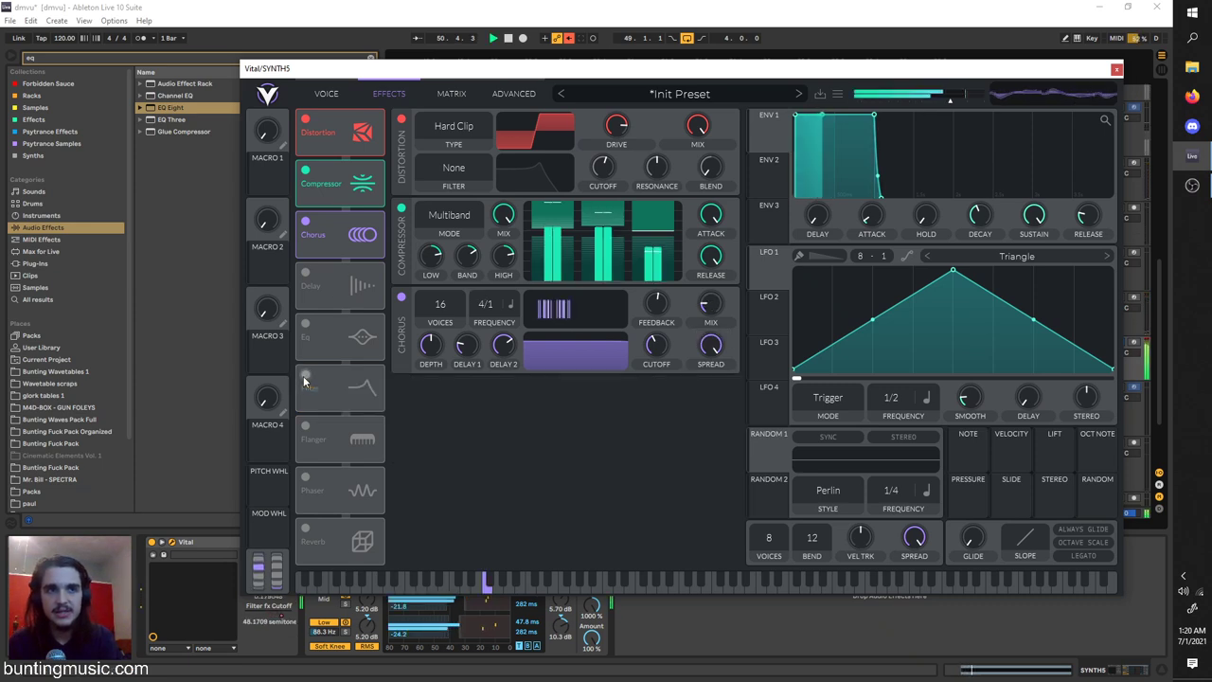
left_click(305, 377)
key("space")
key("space")
key("space")
Show the Filter fx Cutoff automation on SYNTH5 track 16 and shape it as a rising ramp across the clip.
left_click_drag(405, 72, 430, 570)
left_click(1010, 365)
left_click(996, 402)
key("space")
left_click(622, 347)
left_click_drag(590, 348, 590, 379)
Play the cutoff ramp from just before the clip on track 16, comparing it soloed and with all tracks.
key("space")
left_click(557, 357)
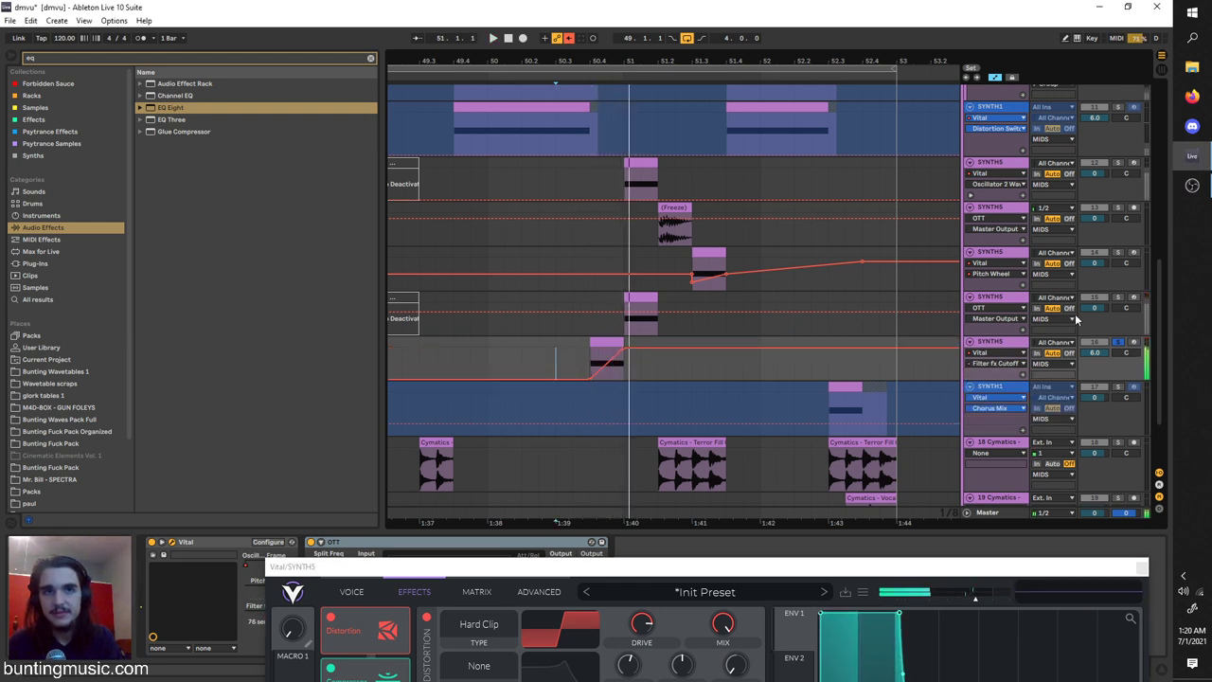
left_click(1119, 344)
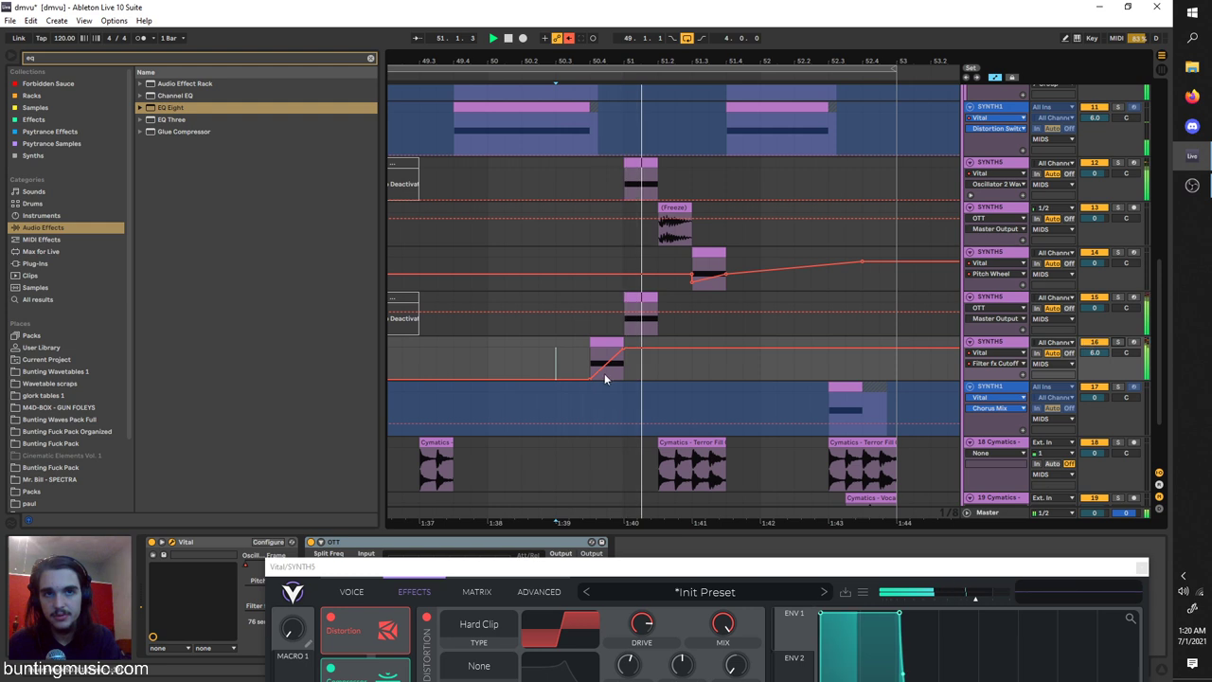
left_click(1117, 345)
left_click(1117, 346)
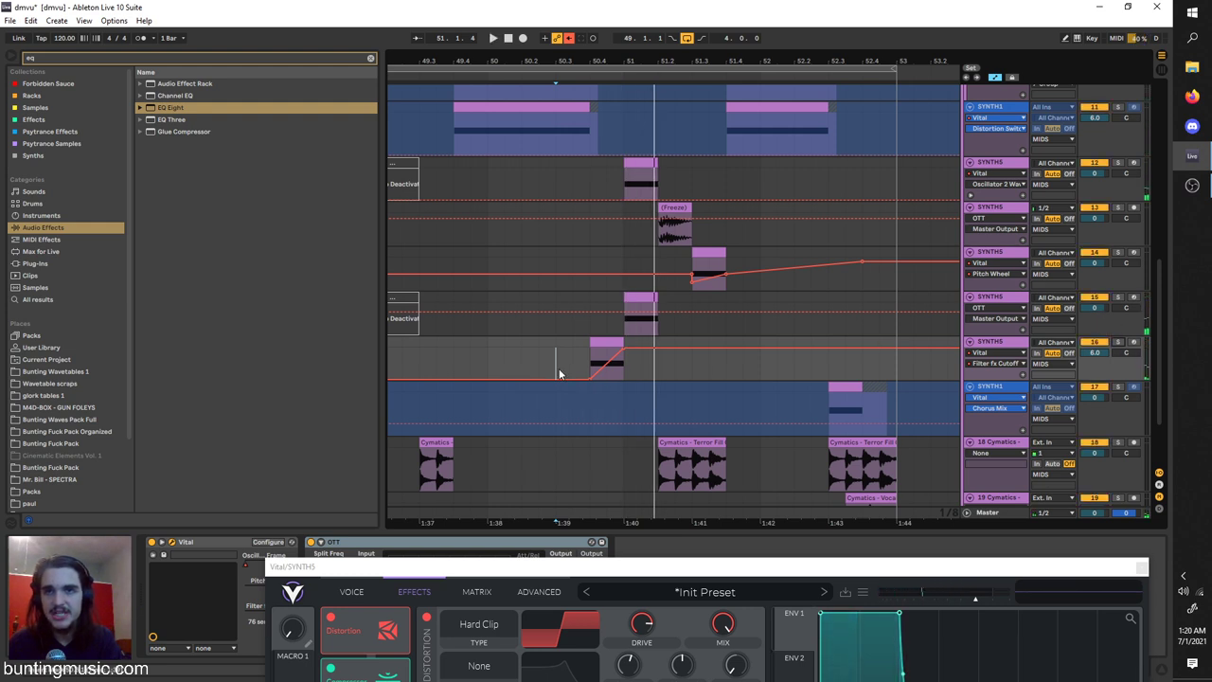
Try the drop without the low starting point of track 16's cutoff ramp, and restore the ramp.
left_click(590, 379)
left_click(538, 367)
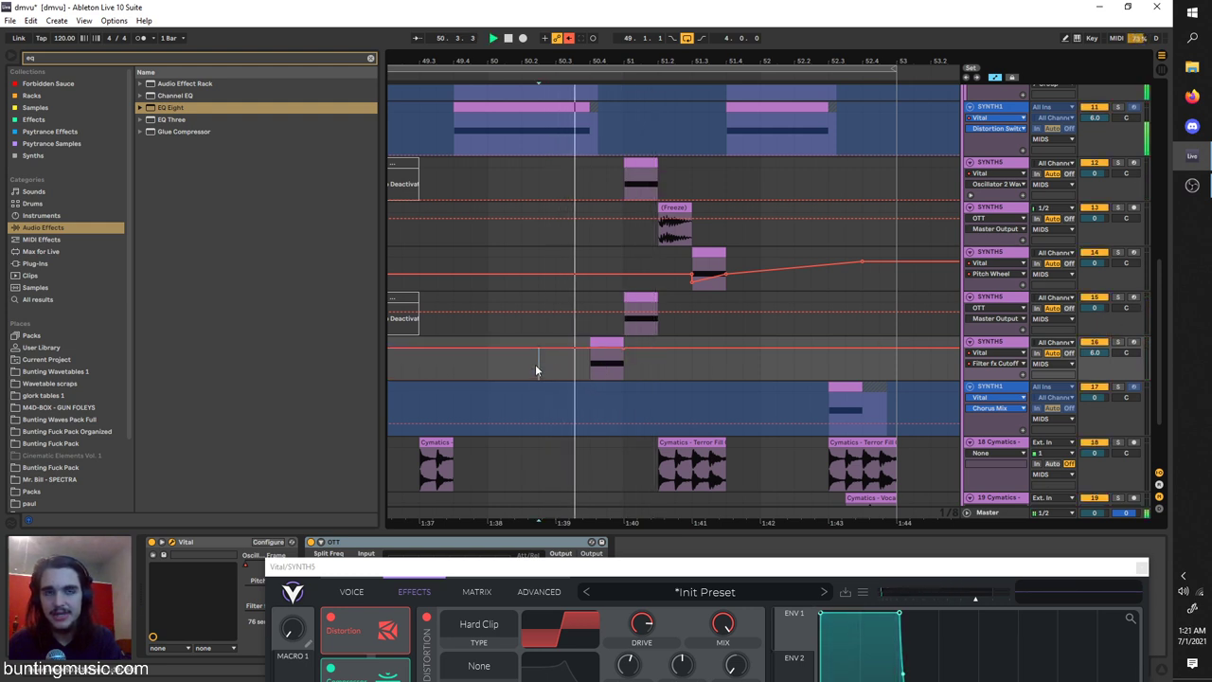
left_click(588, 369)
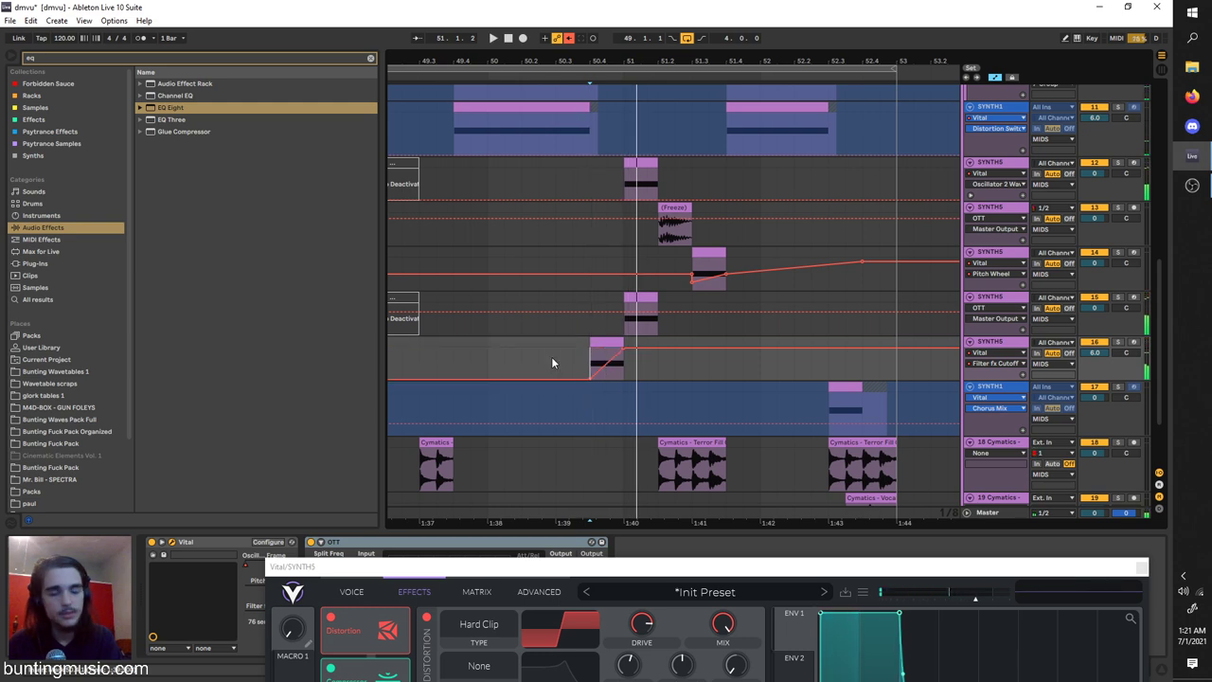
left_click(551, 356)
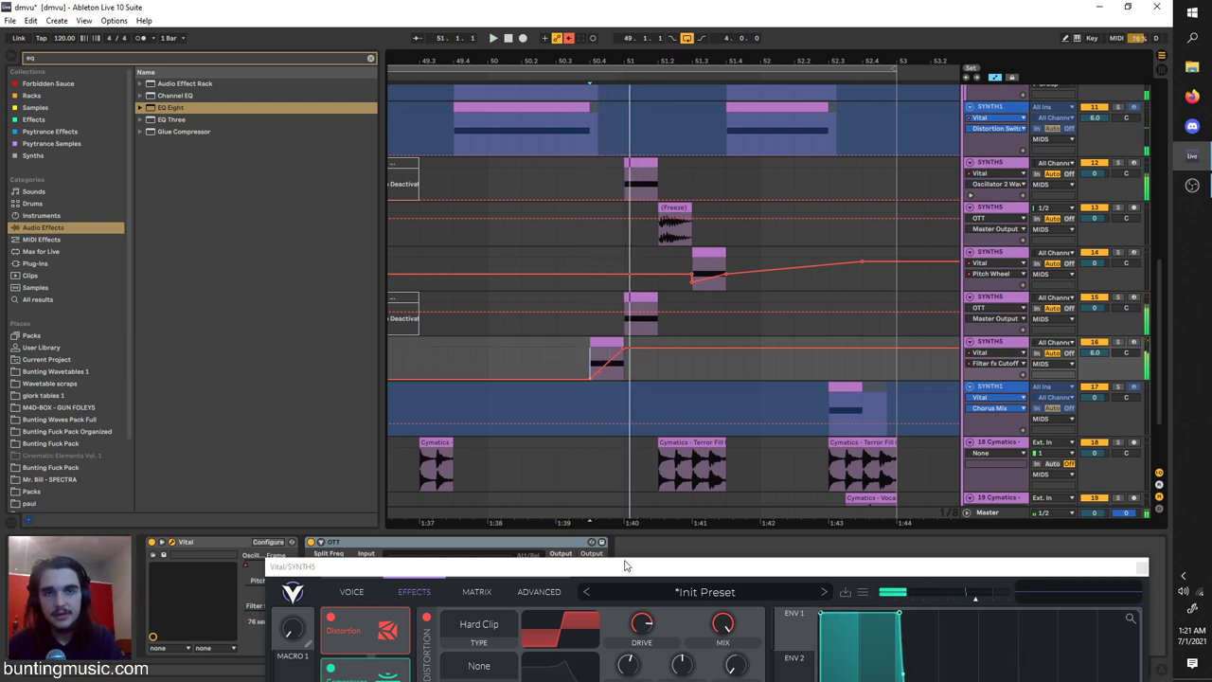
Review the effects and oscillator settings of track 16's Vital during playback, and close the plug-in window.
left_click_drag(625, 572, 533, 34)
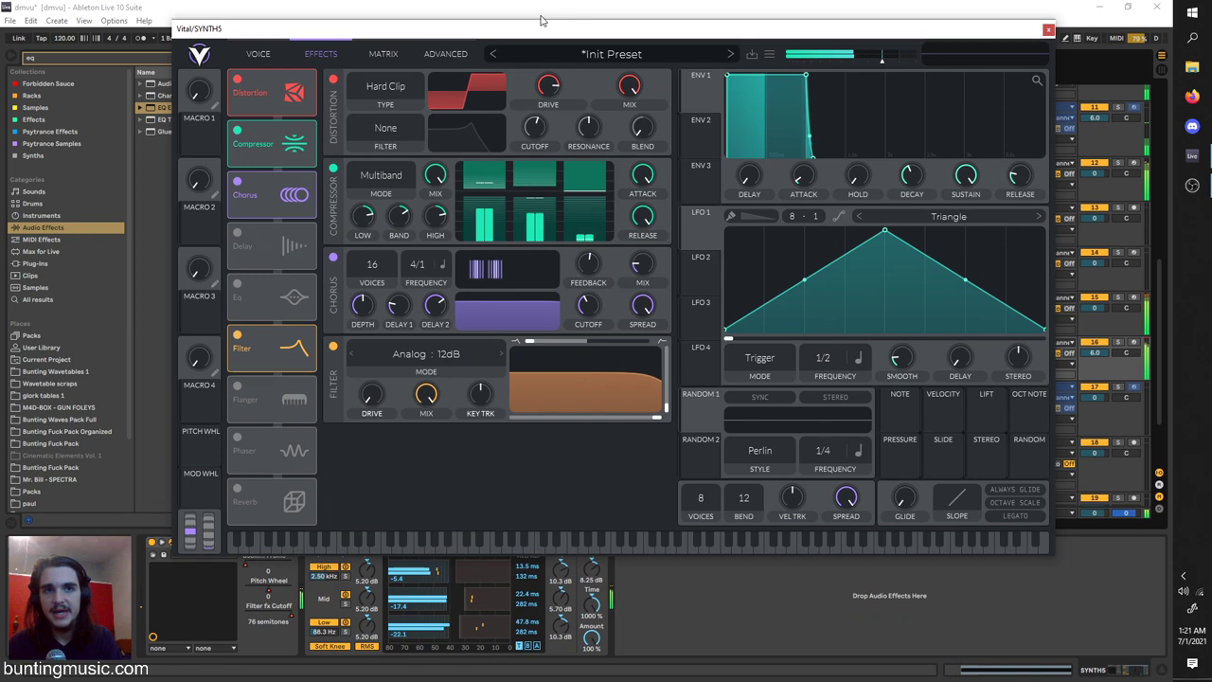
left_click(261, 54)
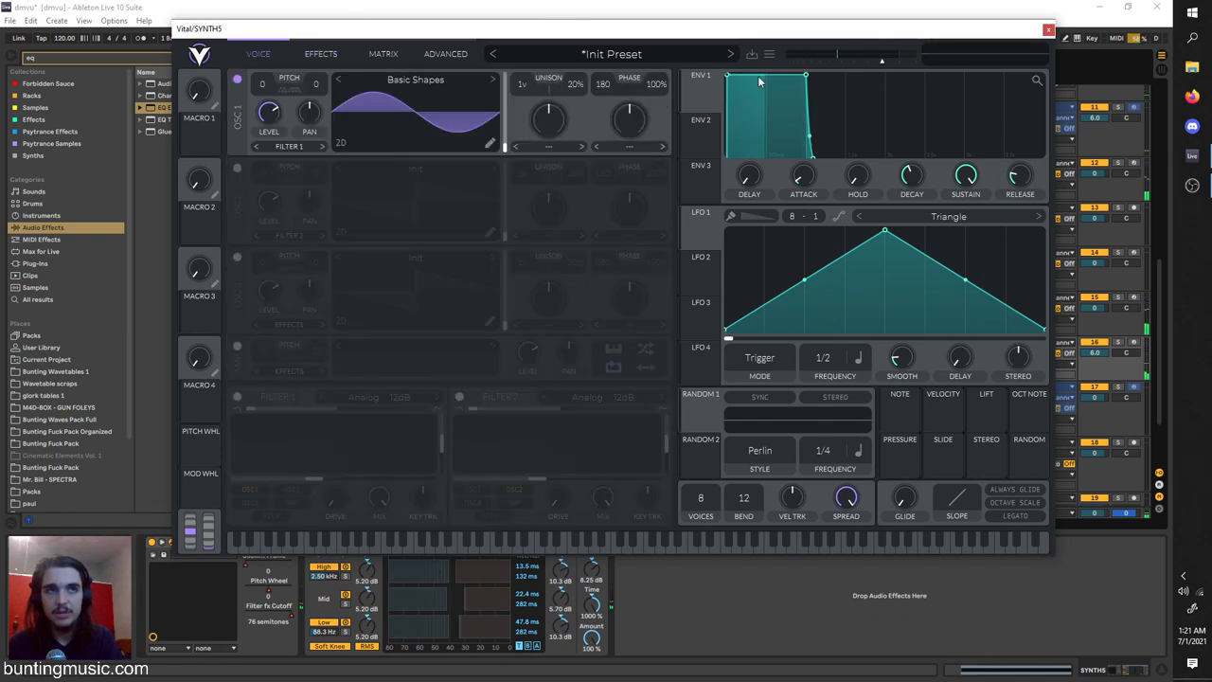
left_click(1047, 32)
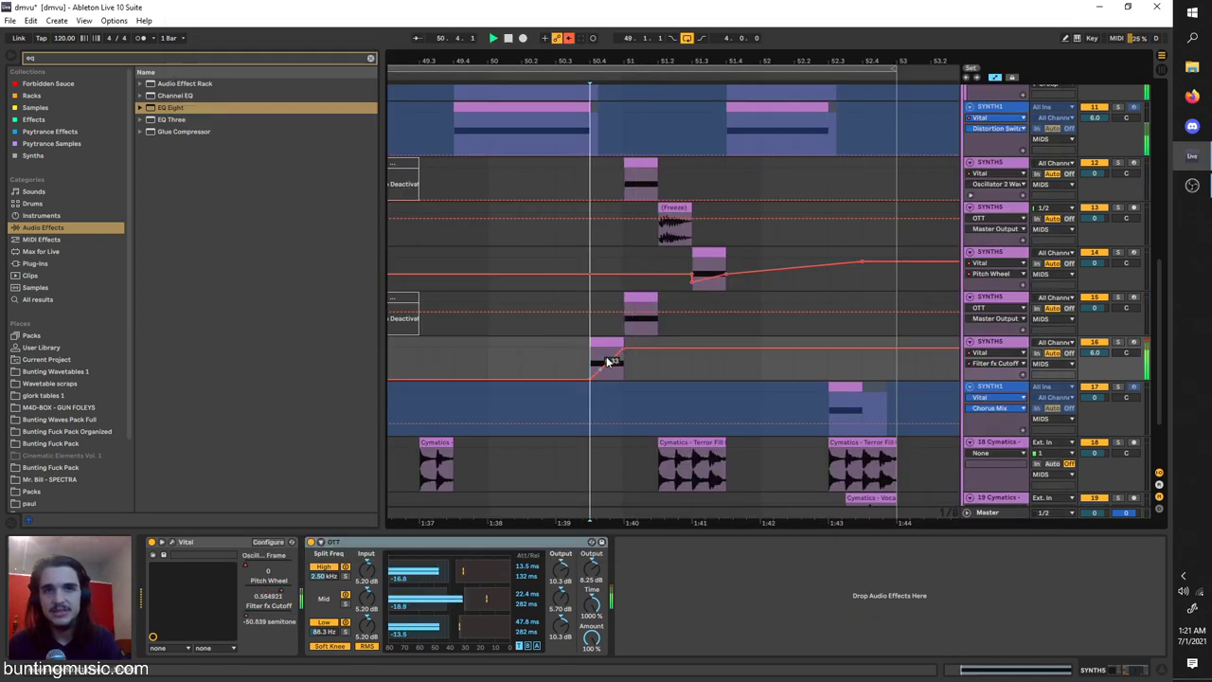
Play the drop leading into the clip on SYNTH5 track 15, and audition that track soloed.
left_click(625, 327)
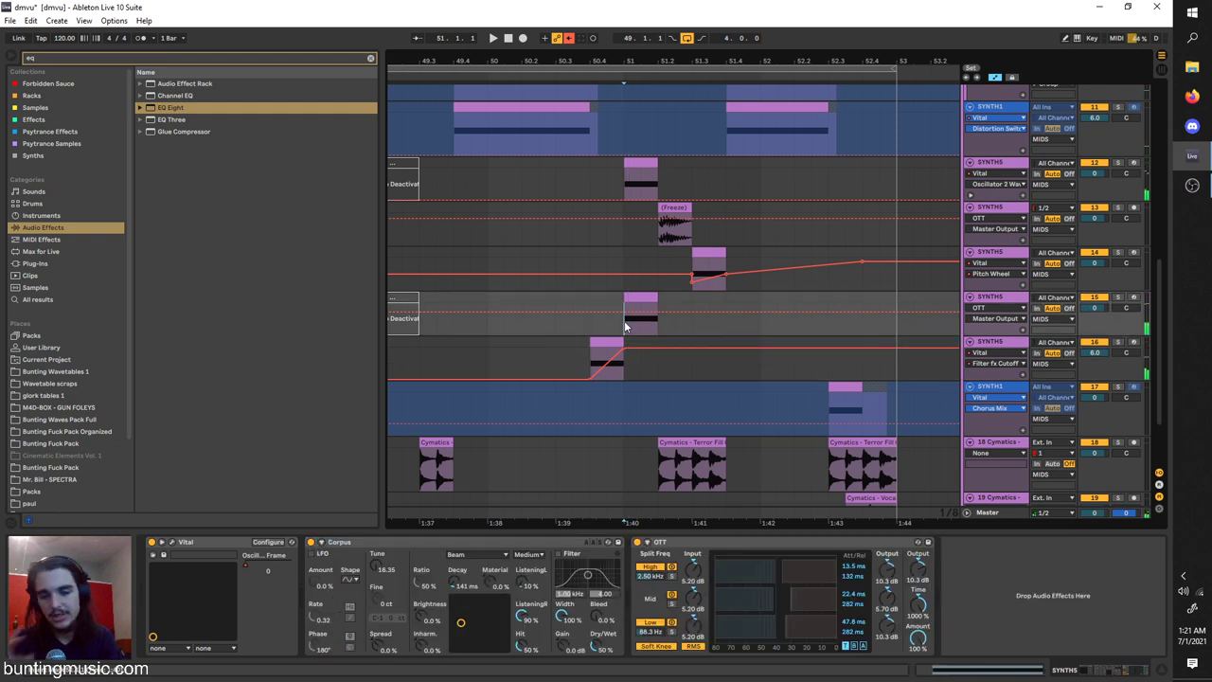
key("space")
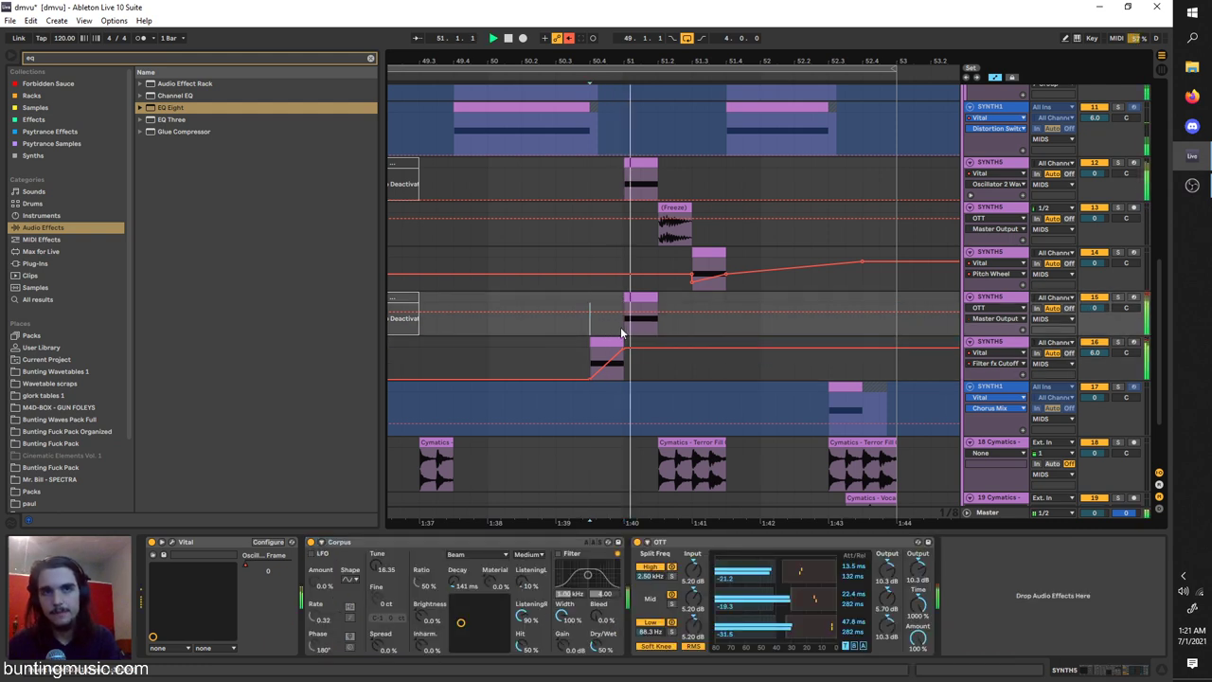
left_click(1118, 297)
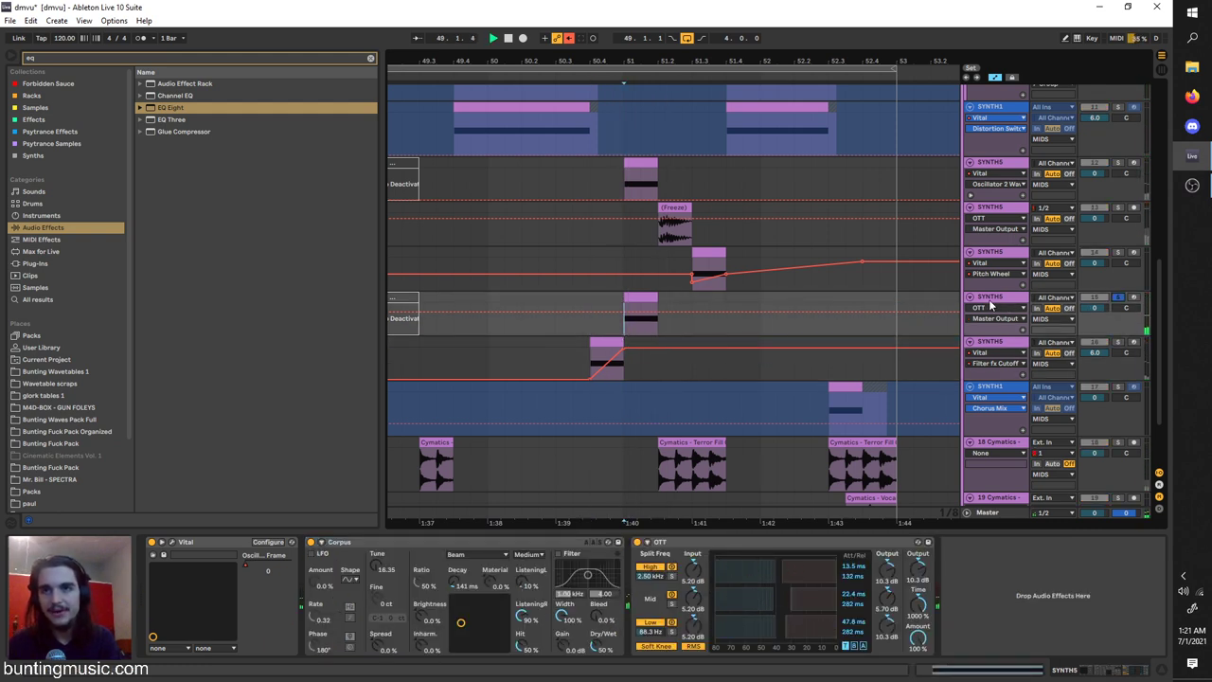
key("space")
key("space")
Show the devices of SYNTH5 track 15 and compare its sound with Corpus and OTT switched off in turn.
left_click(996, 300)
key("space")
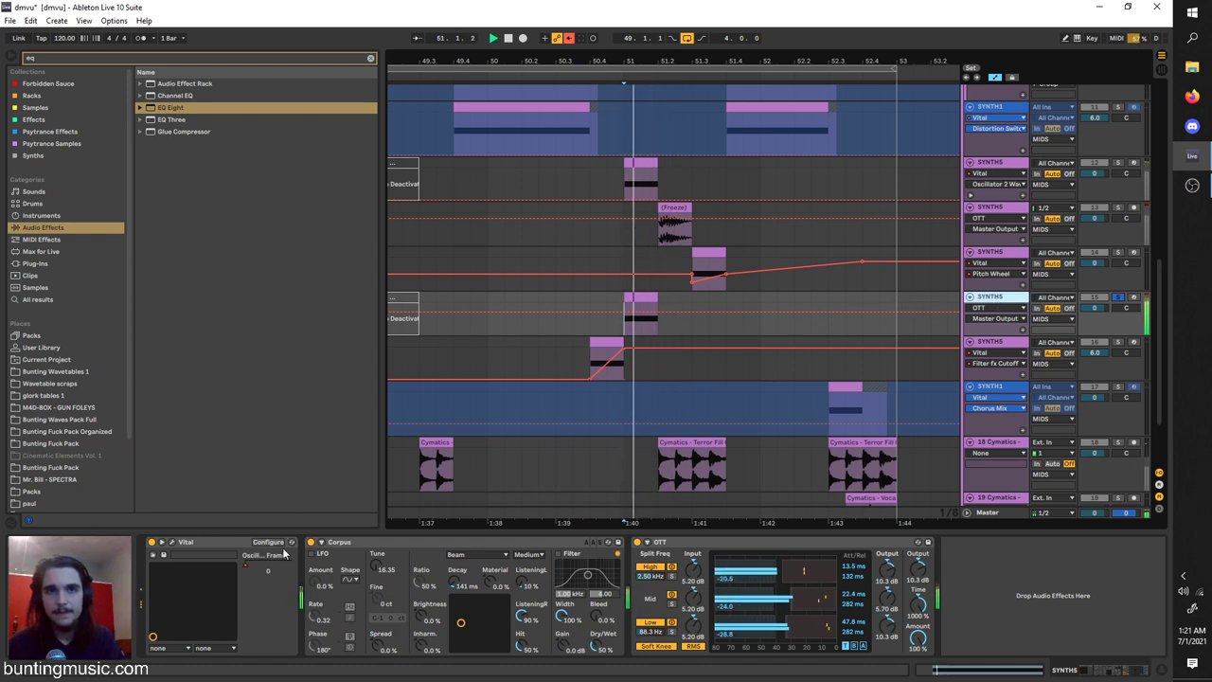
left_click(311, 542)
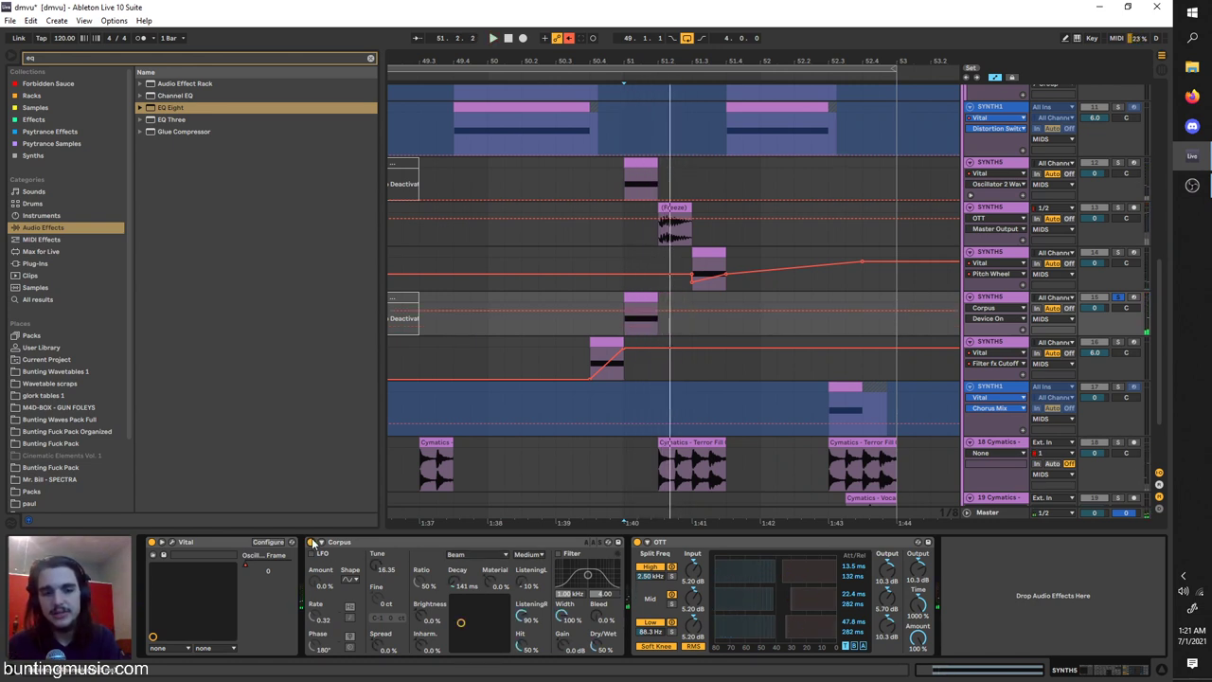
left_click(638, 542)
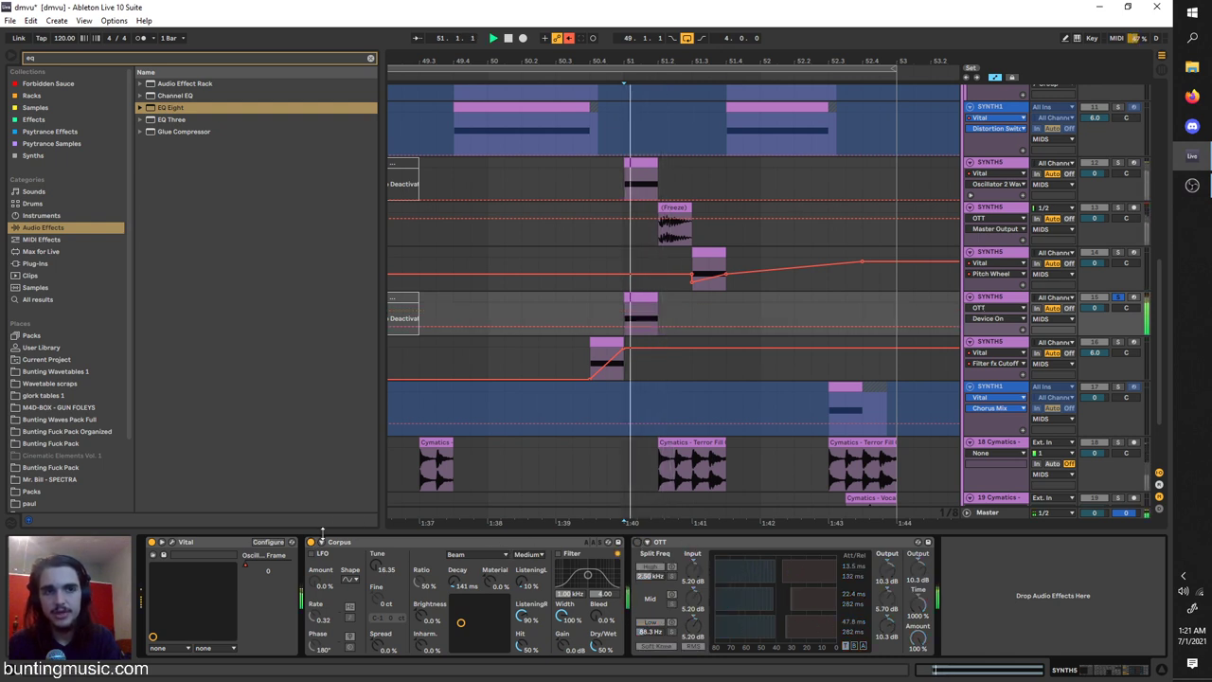
Open Vital on SYNTH5 track 15 and review its effects and its Clicky Robot oscillator during playback.
left_click(173, 546)
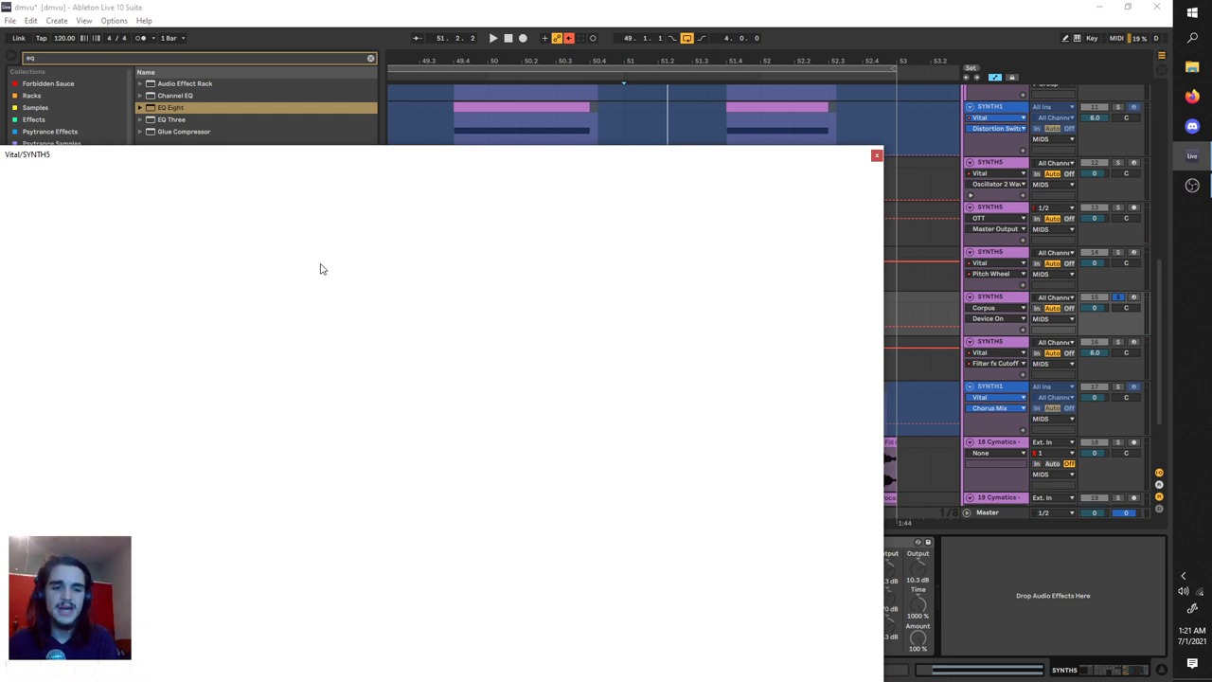
left_click_drag(191, 147, 463, 124)
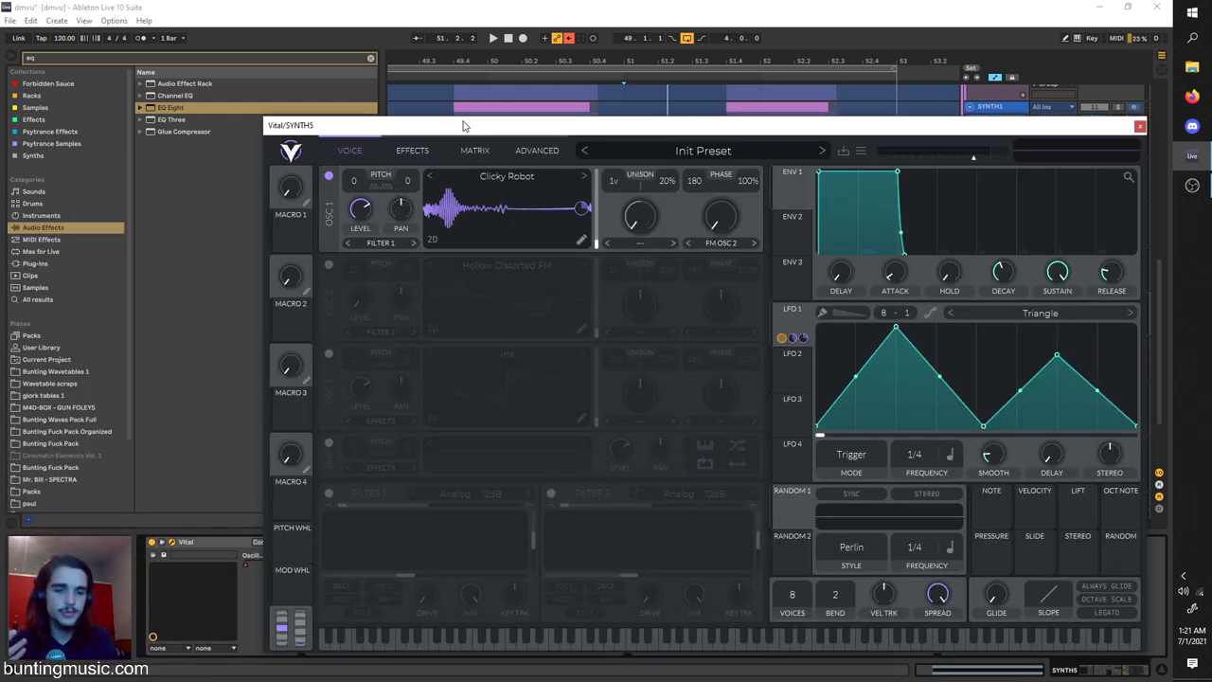
left_click(415, 150)
left_click(358, 151)
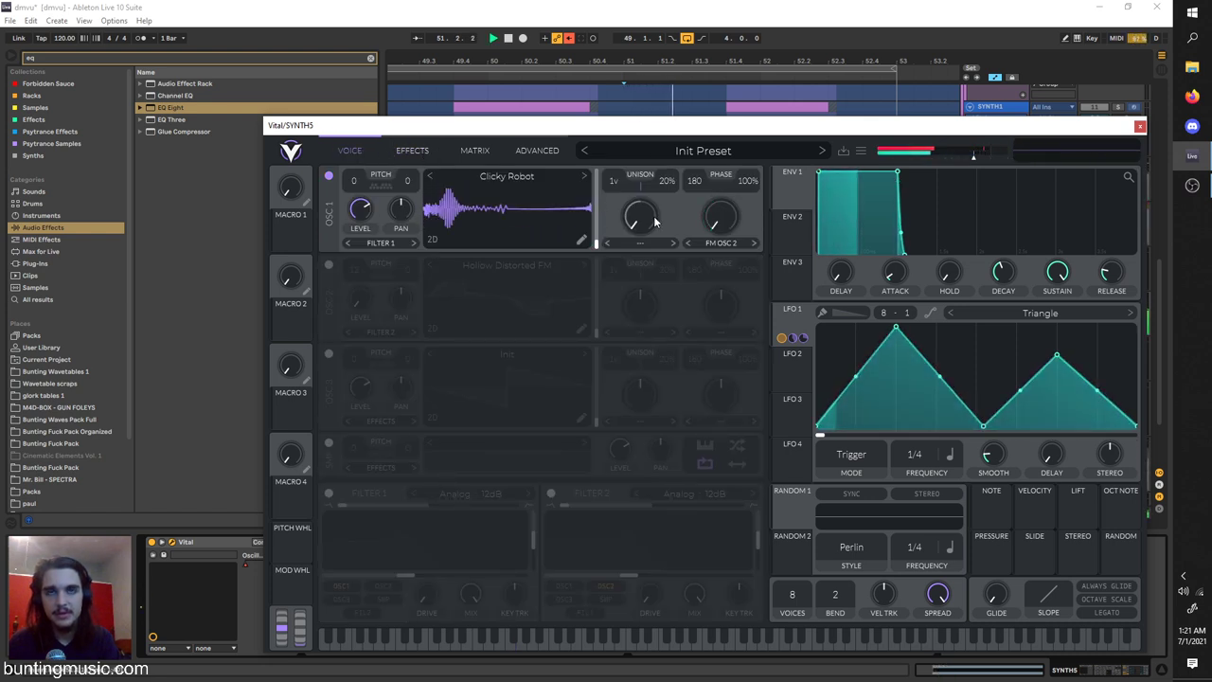
Browse oscillator 1's wavetable list to the Glorkglunk folder, and close the browser without changing the wavetable.
left_click(512, 178)
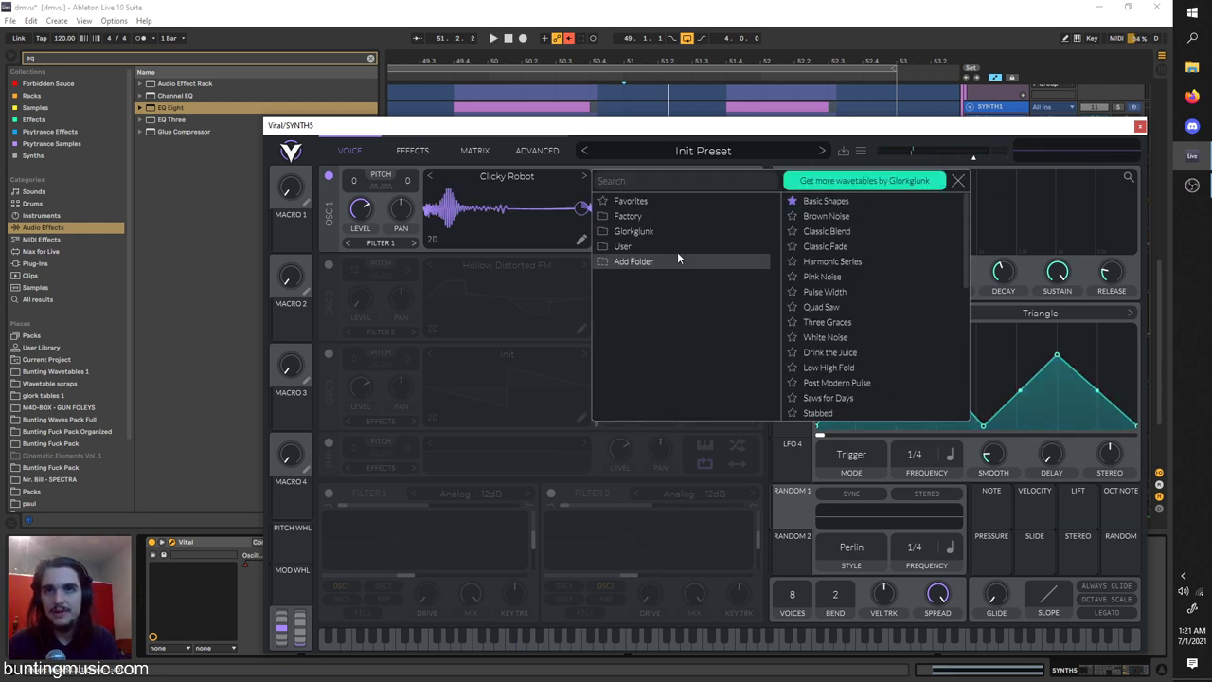
left_click(663, 233)
left_click(959, 180)
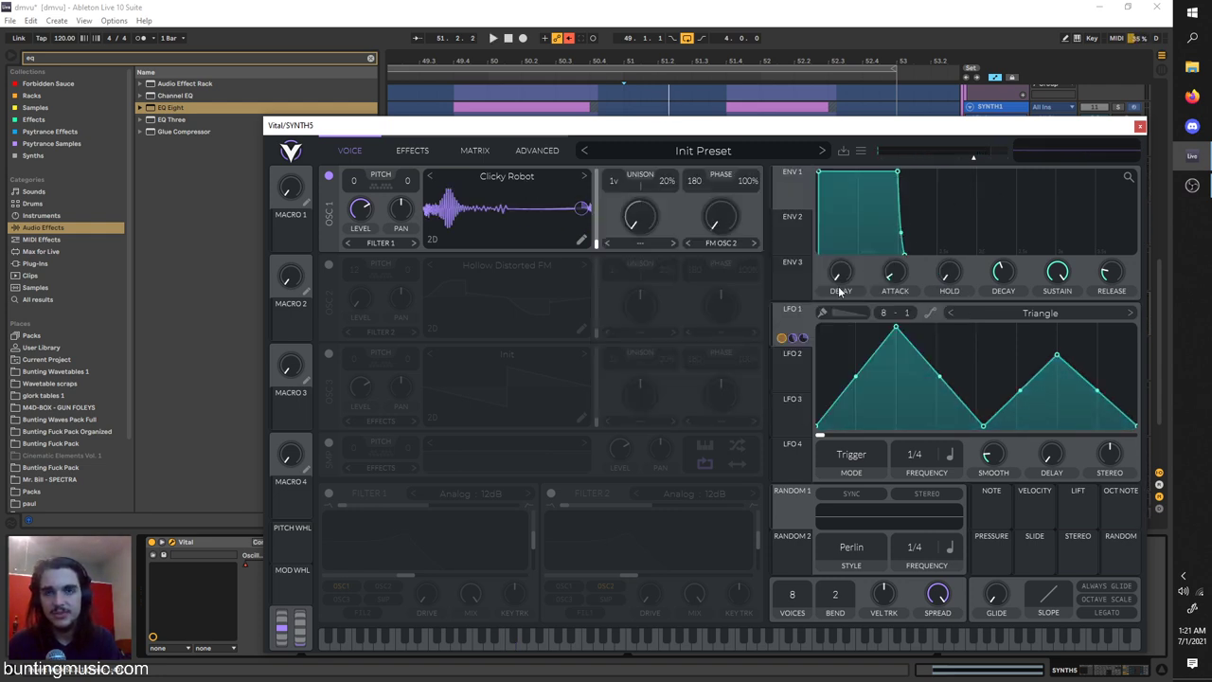
Play the fill in short bursts while examining which oscillator 1 controls LFO 1 modulates.
key("space")
key("space")
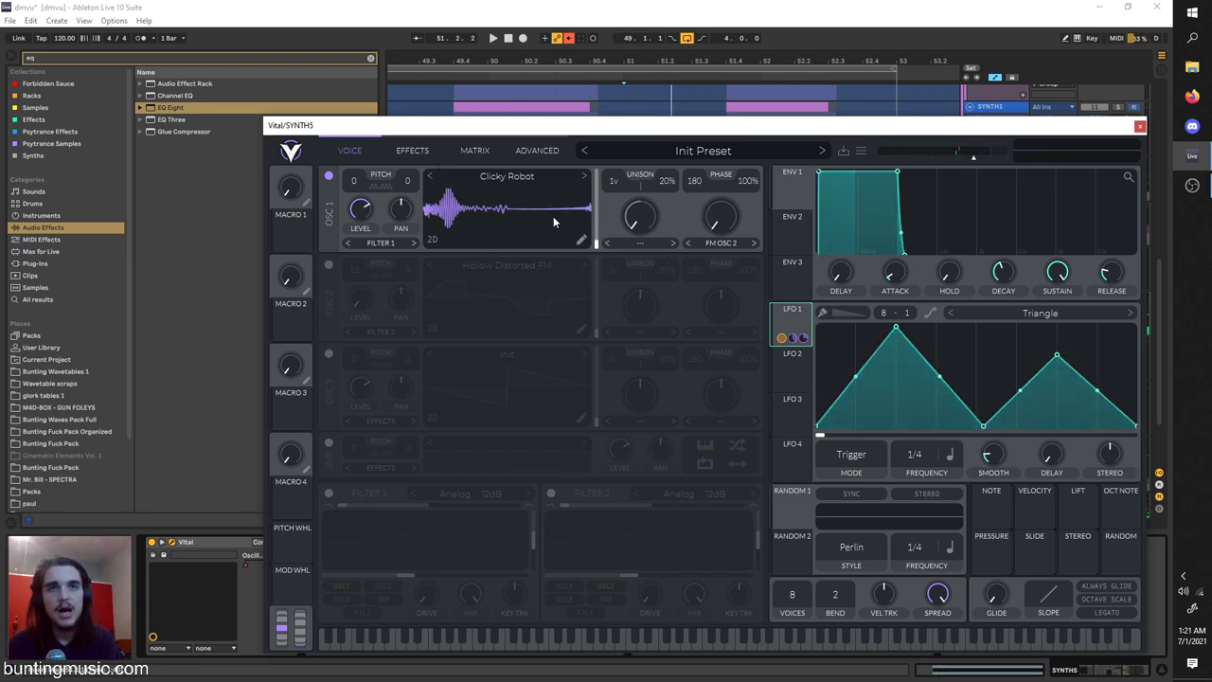
mouse_move(594, 242)
key("a")
key("a")
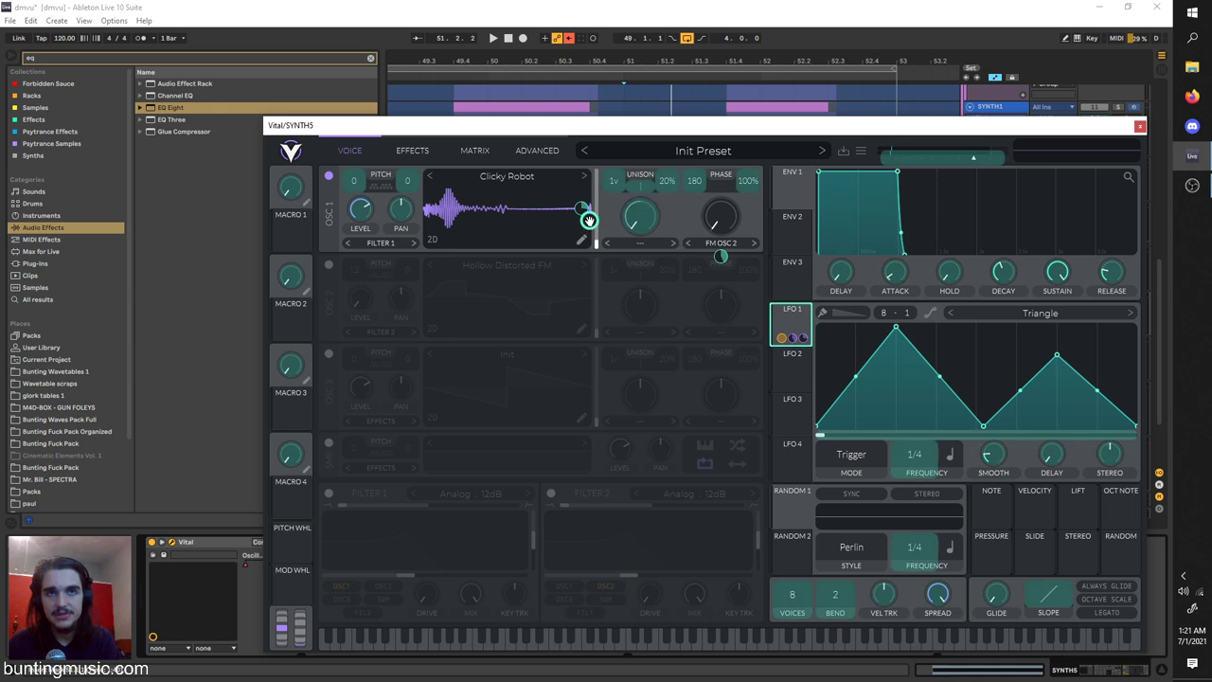
key("space")
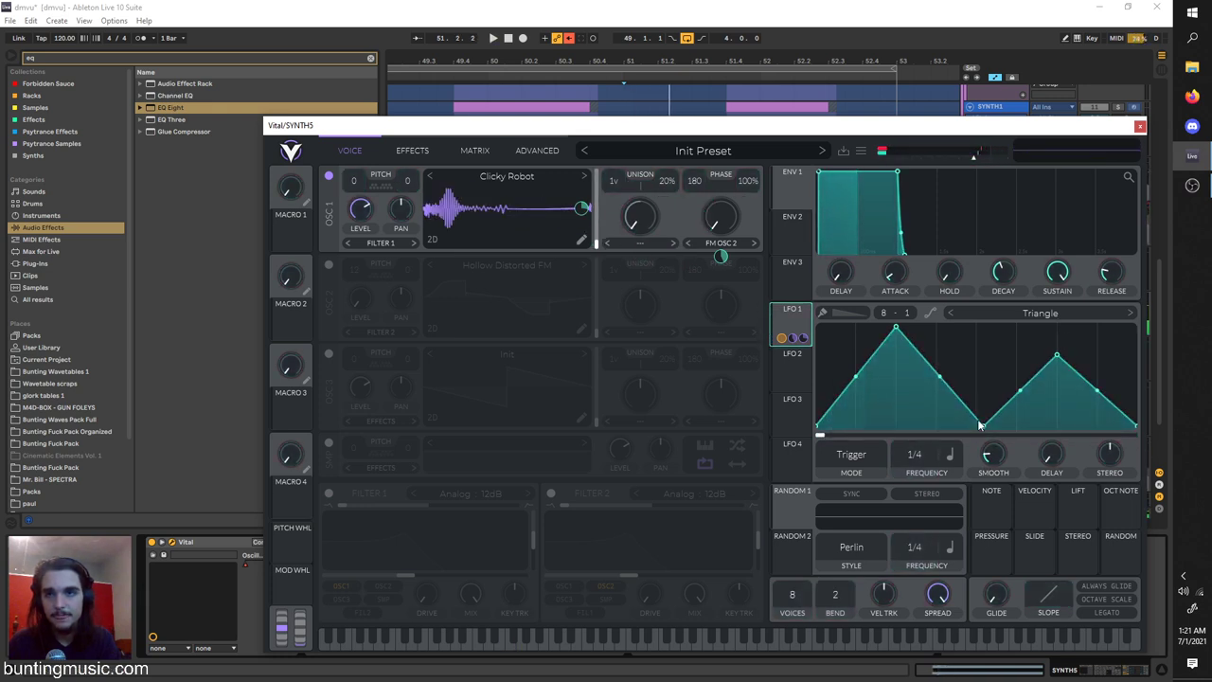
Shorten envelope 1's release to its minimum and slightly lower the second peak of LFO 1's curve.
left_click_drag(1098, 274, 1087, 364)
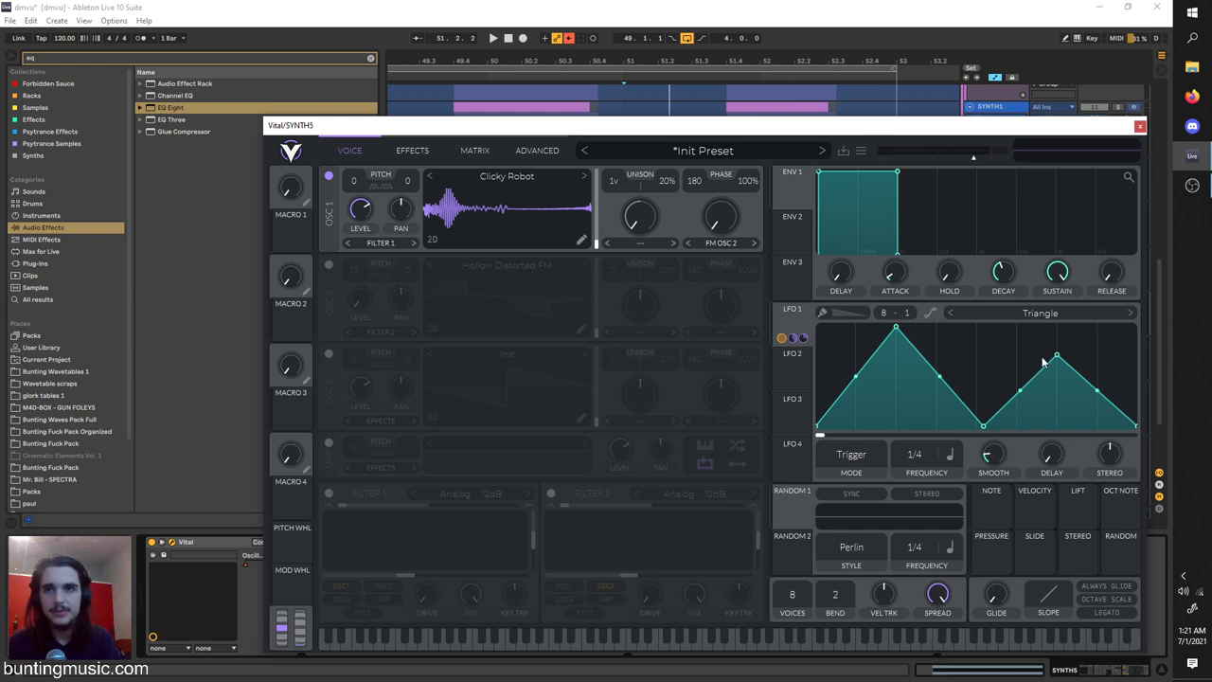
left_click_drag(1057, 355, 1056, 361)
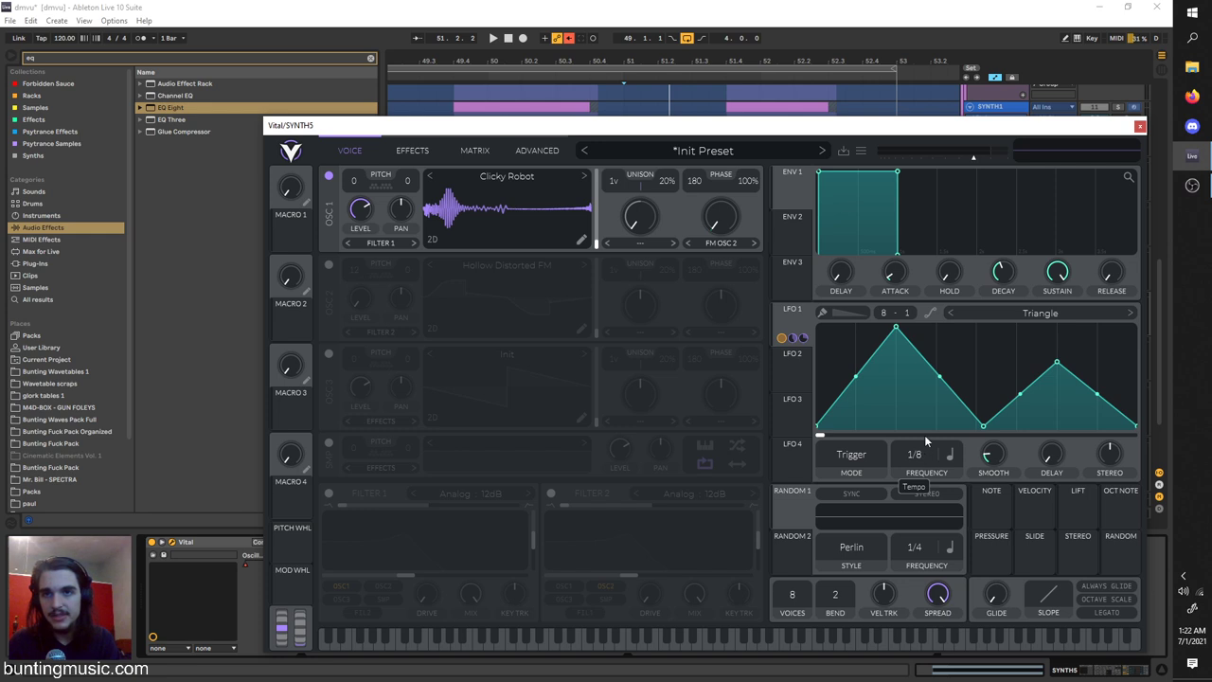
Try LFO 1 as a single-peak shape at a 1/8 rate by removing its valley and second peak, and play the fill.
double_click(982, 425)
left_click_drag(1057, 362, 1065, 416)
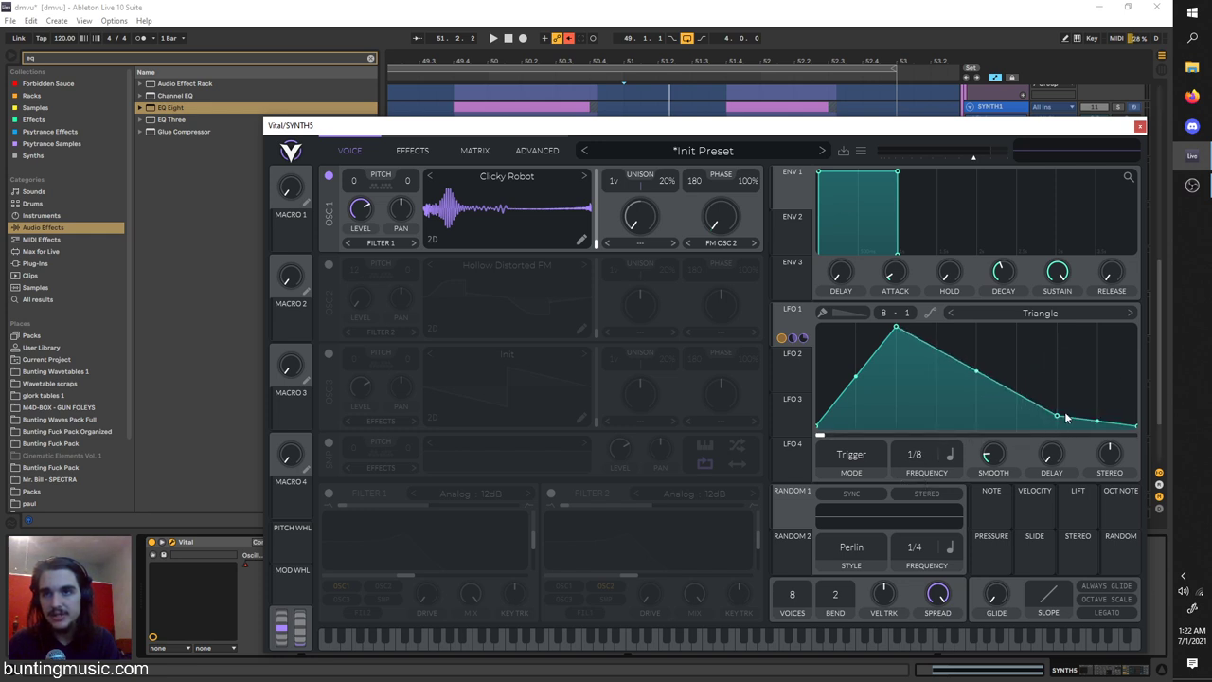
double_click(1057, 417)
key("space")
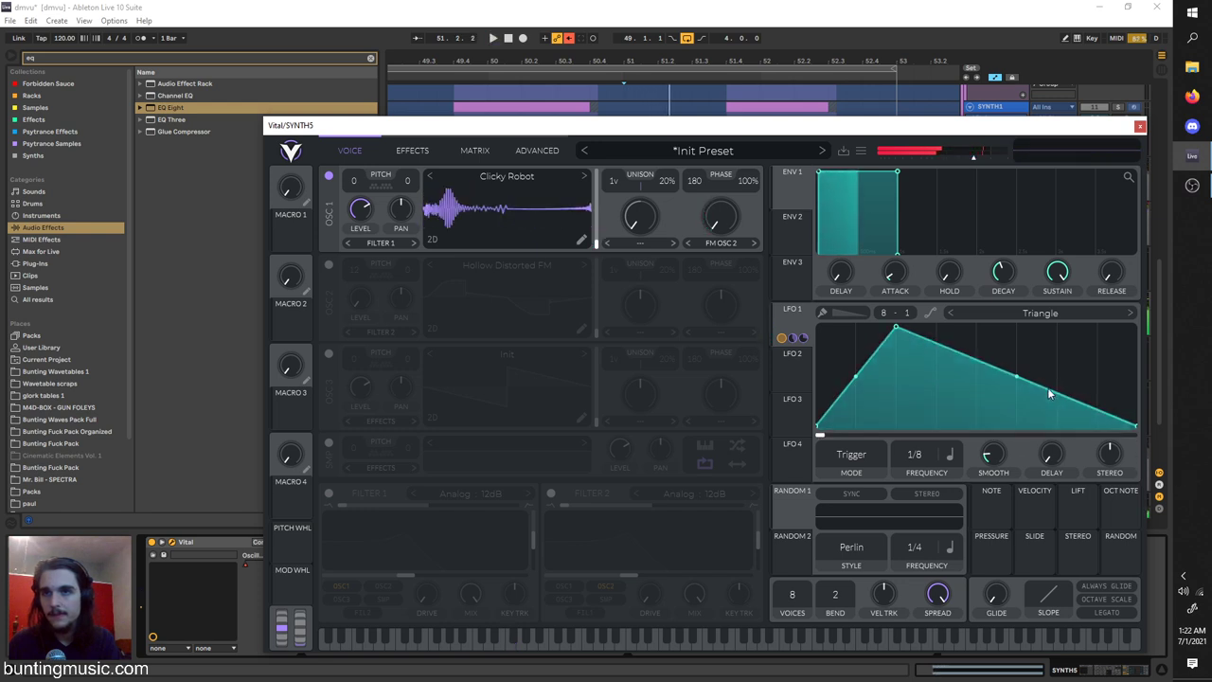
key("space")
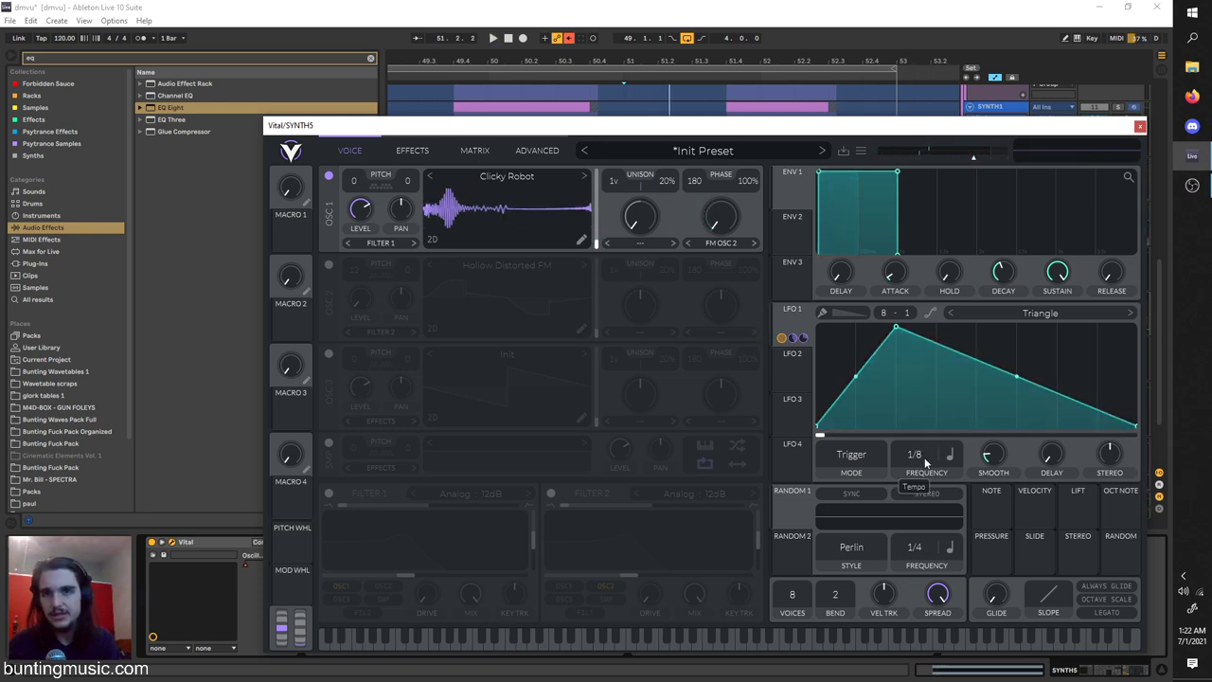
Set LFO 1 to a 1/4 rate, shape a mid-cycle valley and a lower second peak, and audition the fill.
left_click_drag(995, 368, 973, 433)
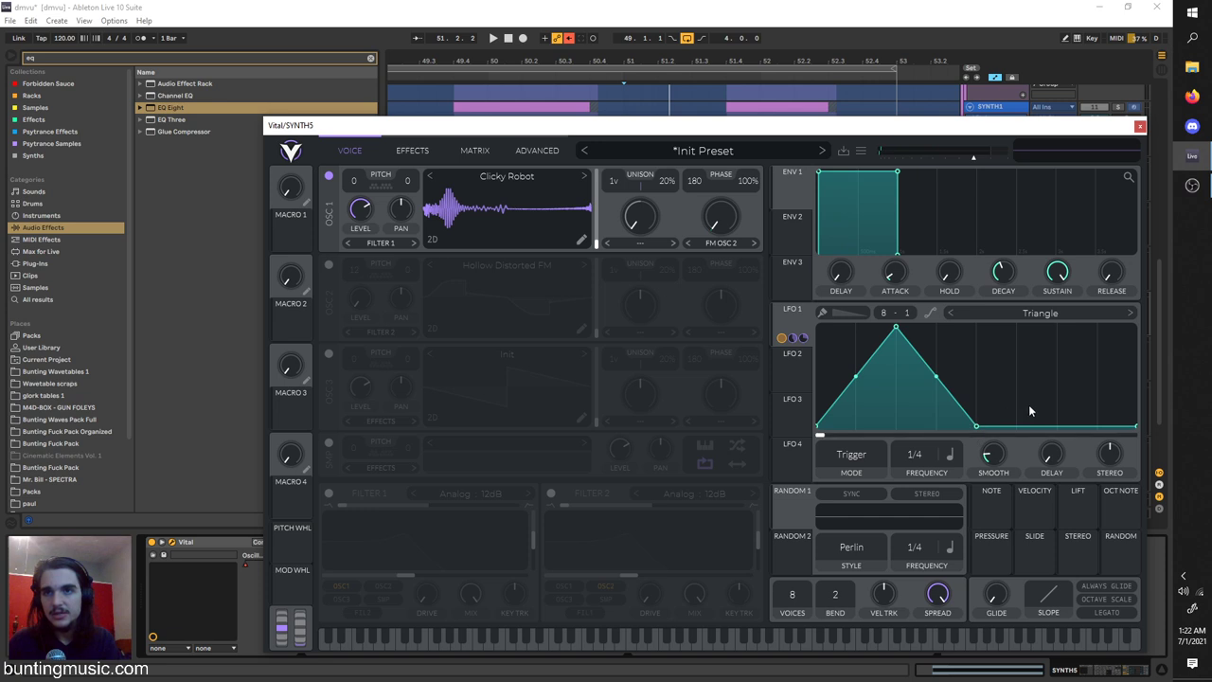
left_click_drag(1045, 417, 1059, 358)
key("space")
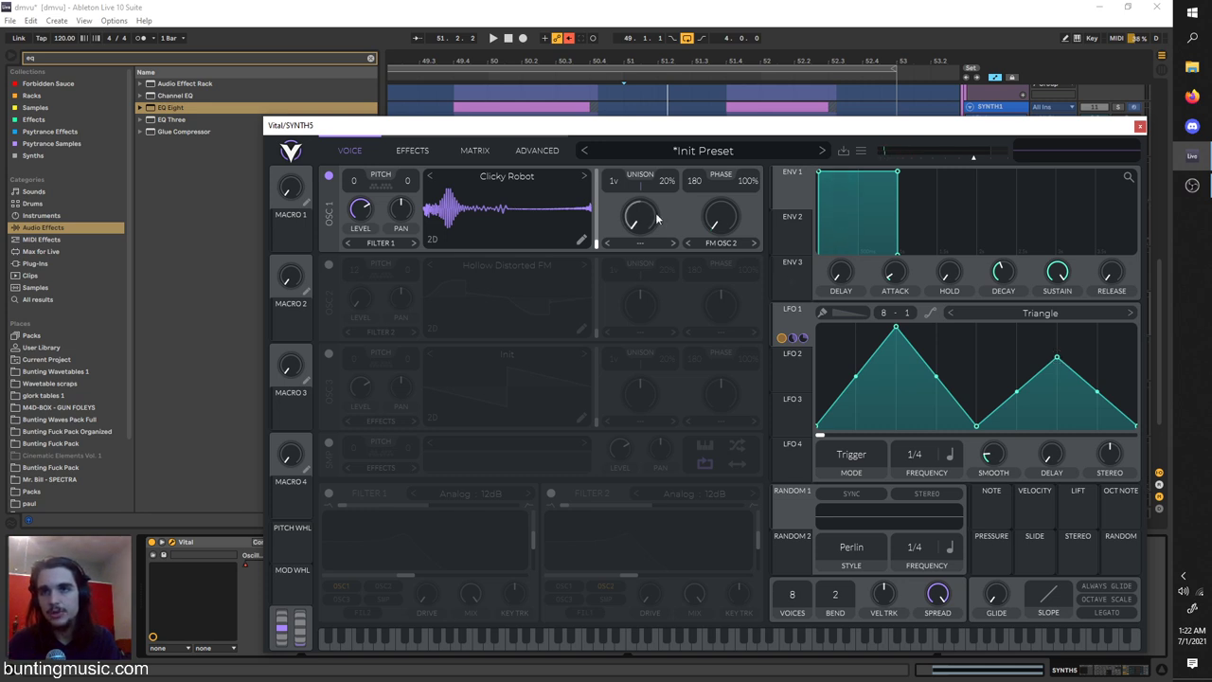
key("space")
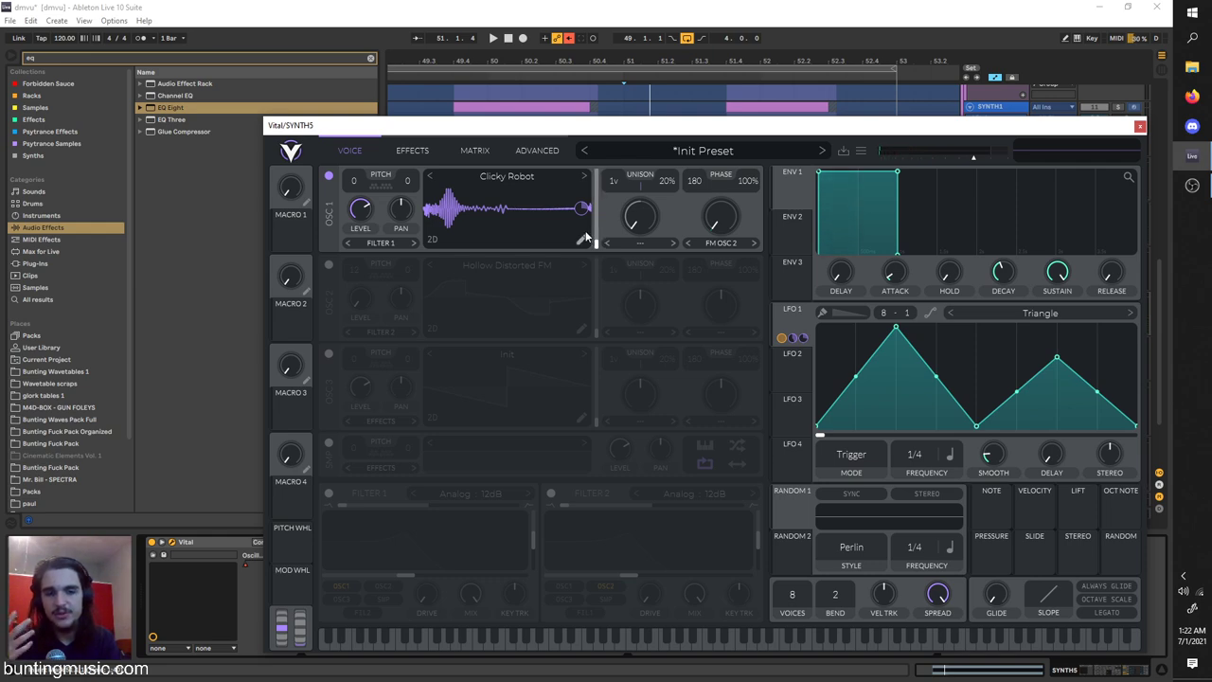
Inspect the Clicky Robot wavetable in its editor, return to the oscillators, and slightly lower LFO 1's second peak.
left_click(585, 230)
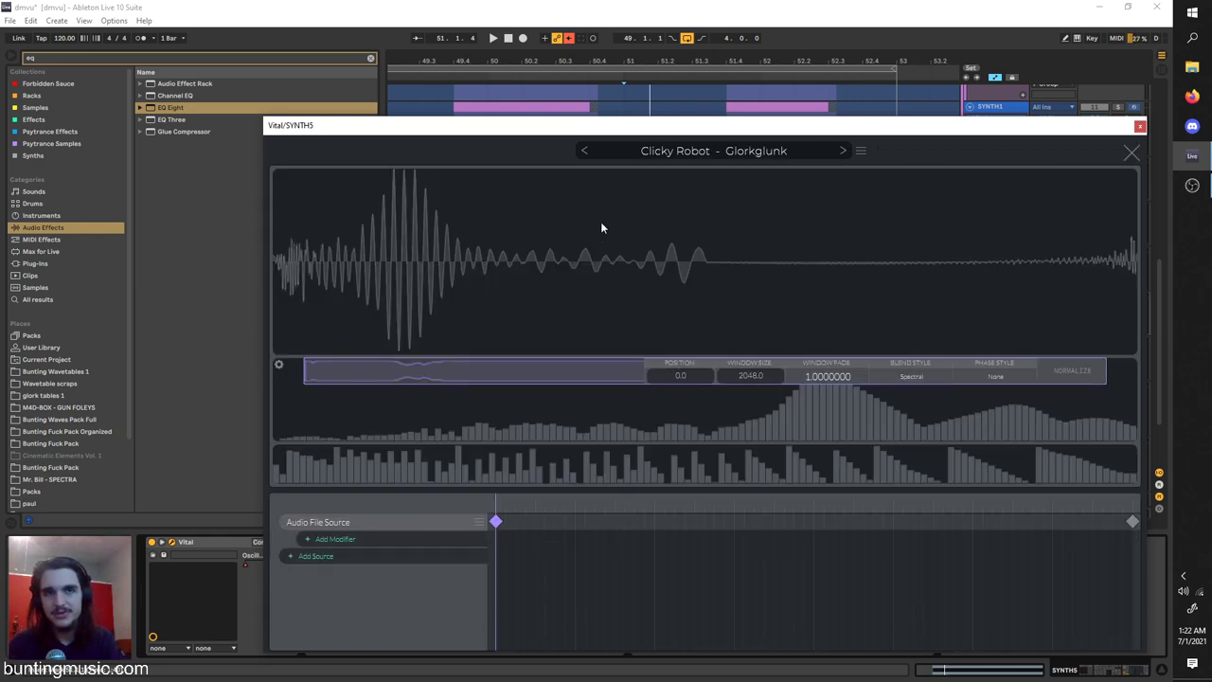
left_click(1130, 152)
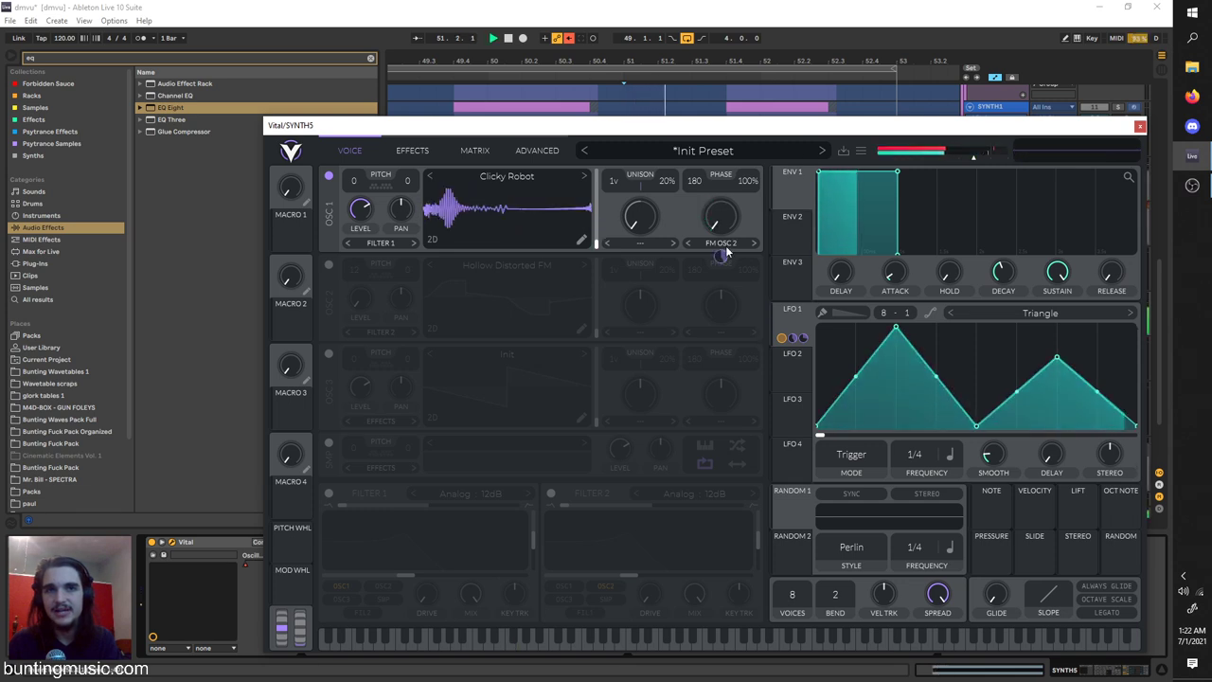
key("space")
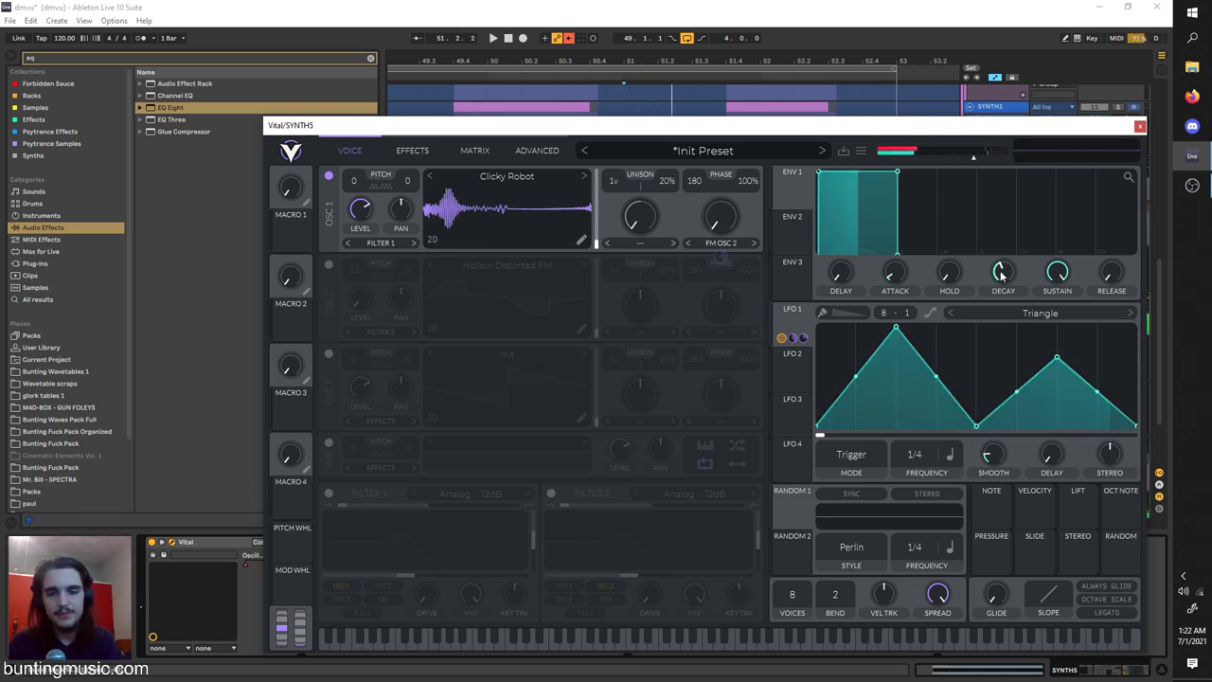
left_click_drag(1055, 363, 1057, 367)
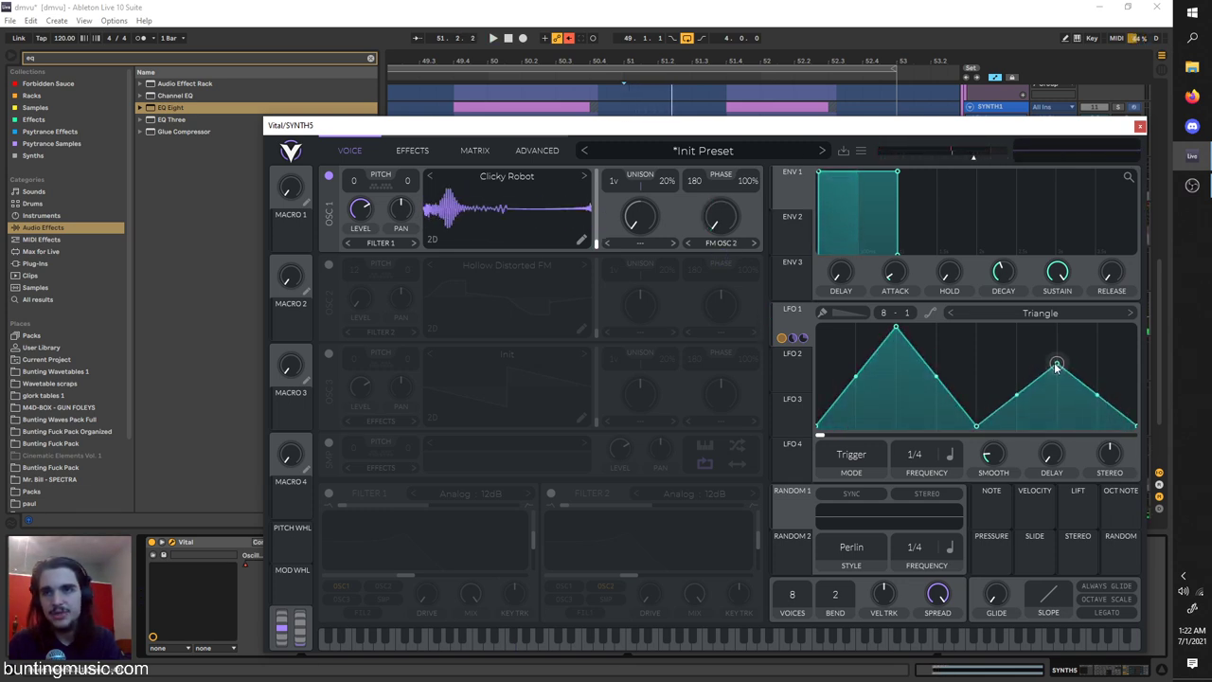
Compare the fill with Vital's effects filter switched off and on, and route LFO 1 to the filter's cutoff.
left_click(410, 152)
key("space")
left_click(329, 177)
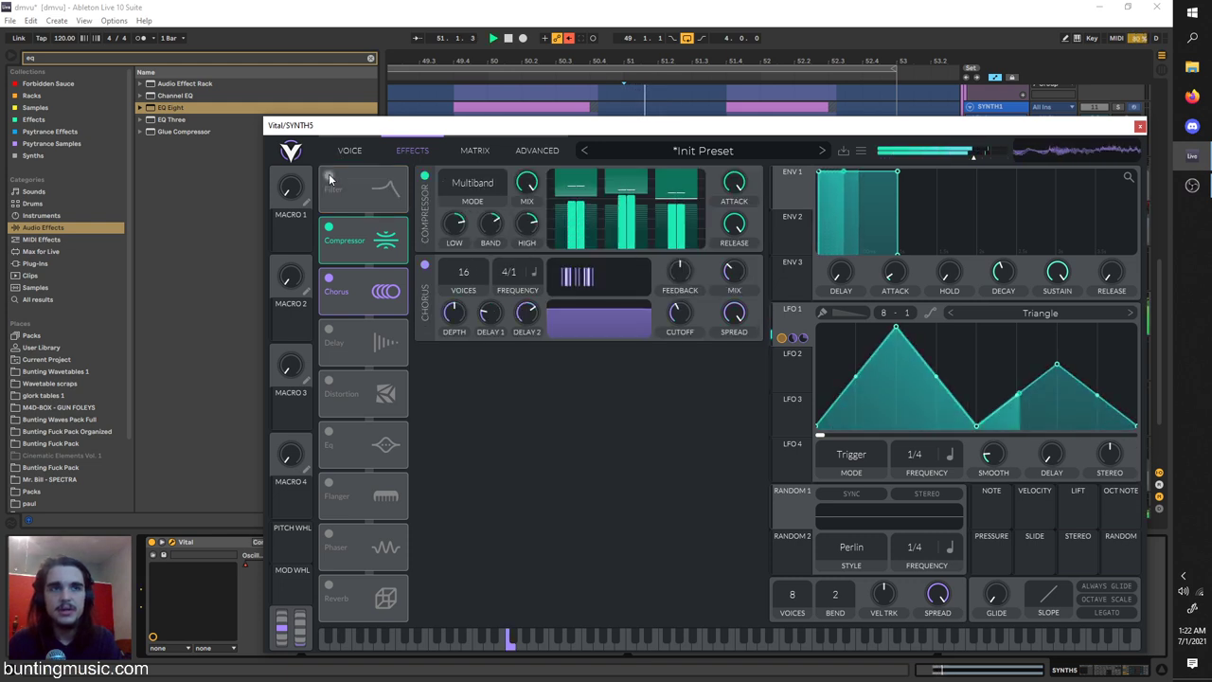
left_click(328, 178)
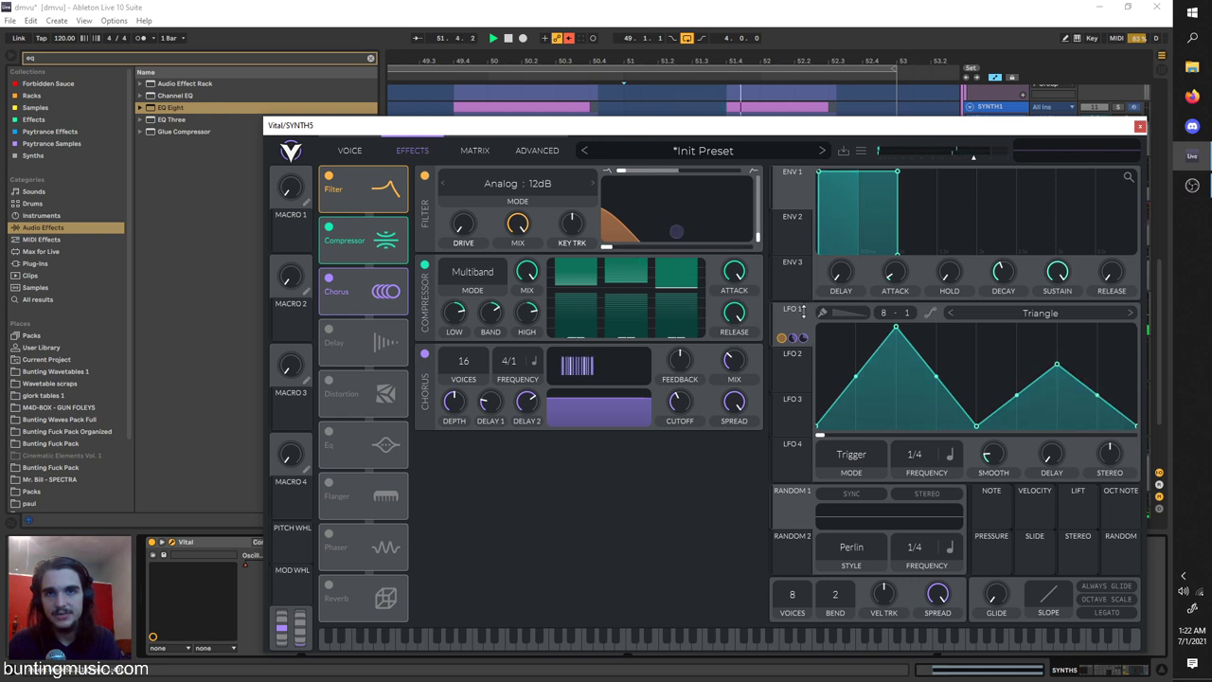
left_click_drag(803, 316, 613, 249)
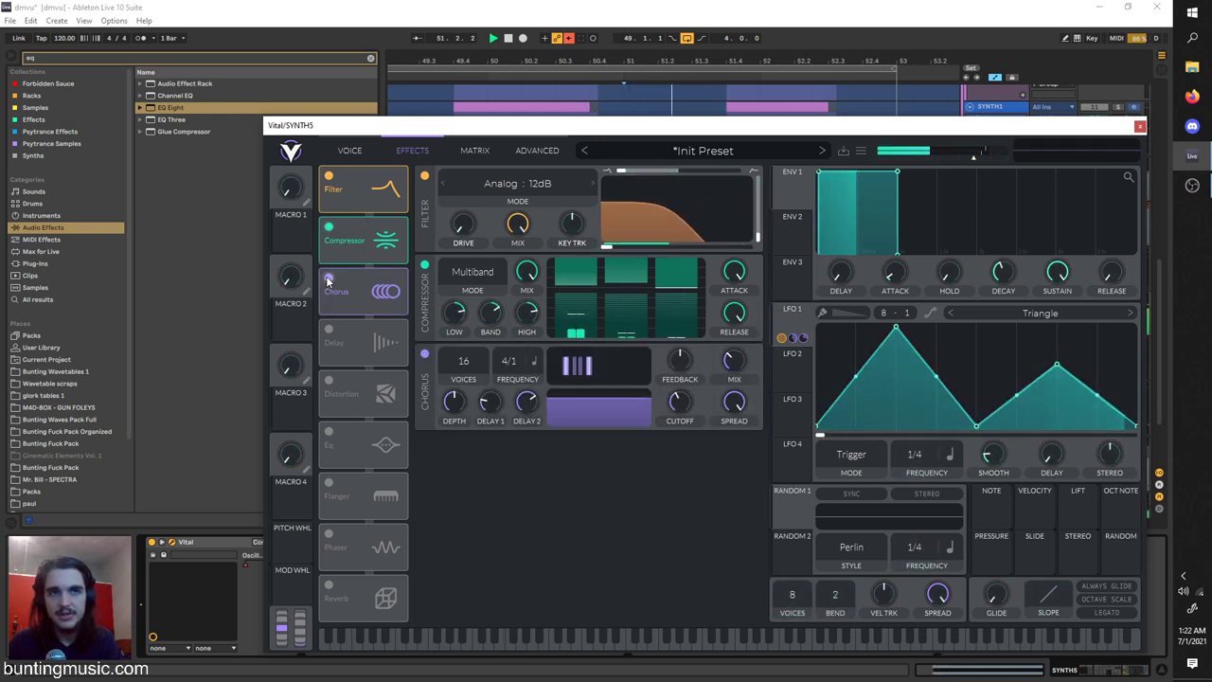
key("space")
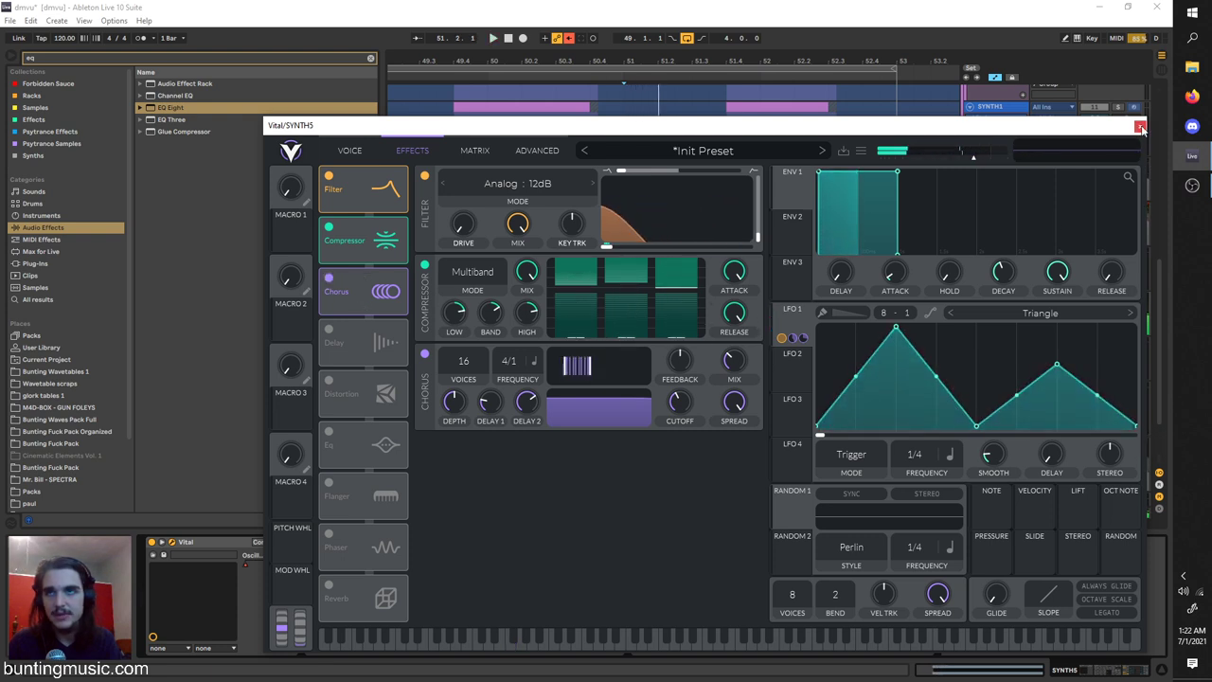
Try oscillator 2 with the Hollow Distorted FM wavetable switched on, test its transpose during playback, and switch it off again.
left_click(350, 151)
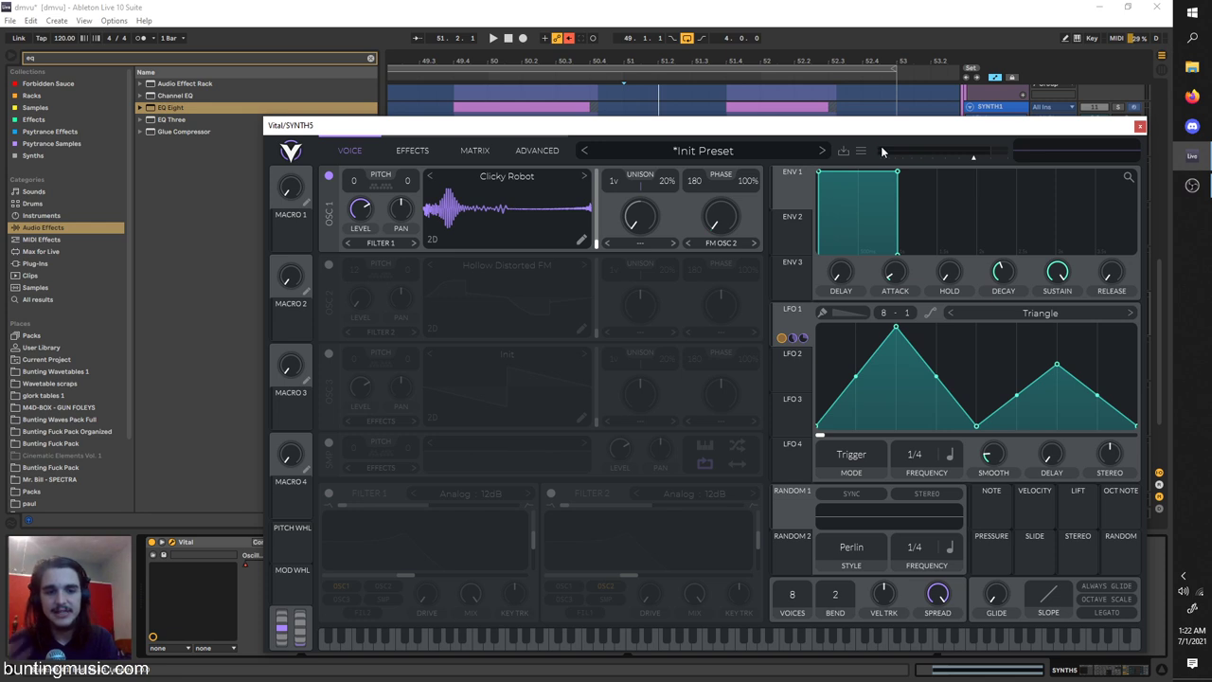
left_click(329, 265)
key("space")
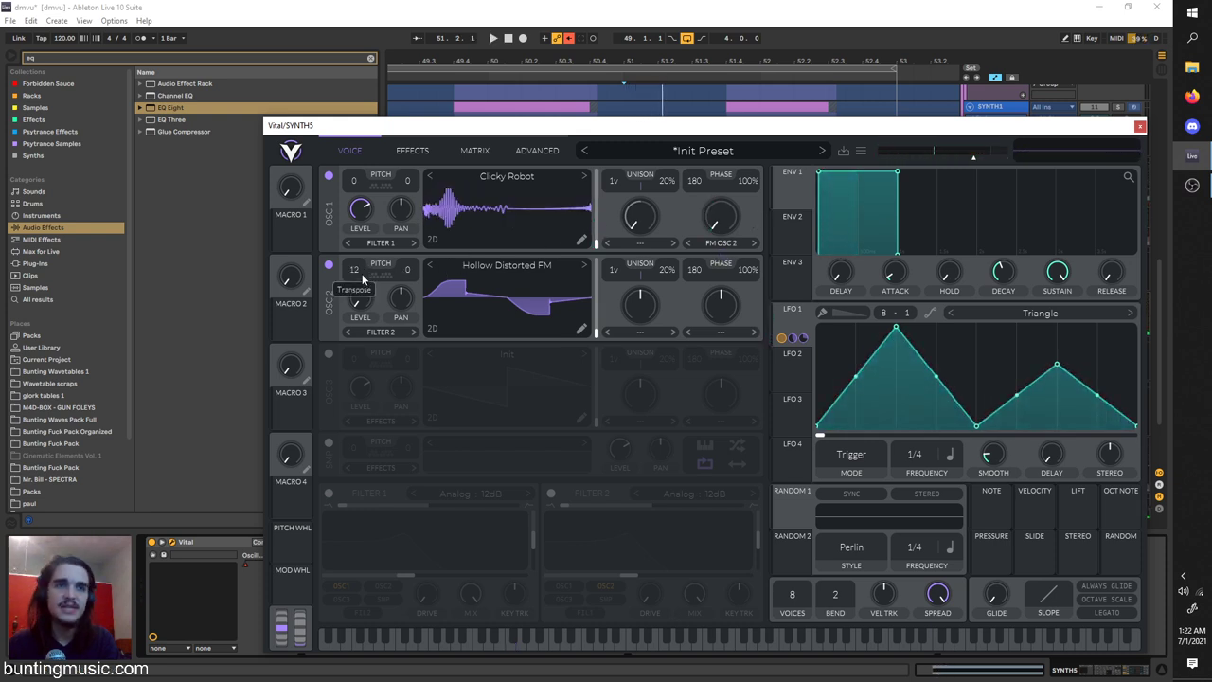
left_click_drag(359, 280, 354, 325)
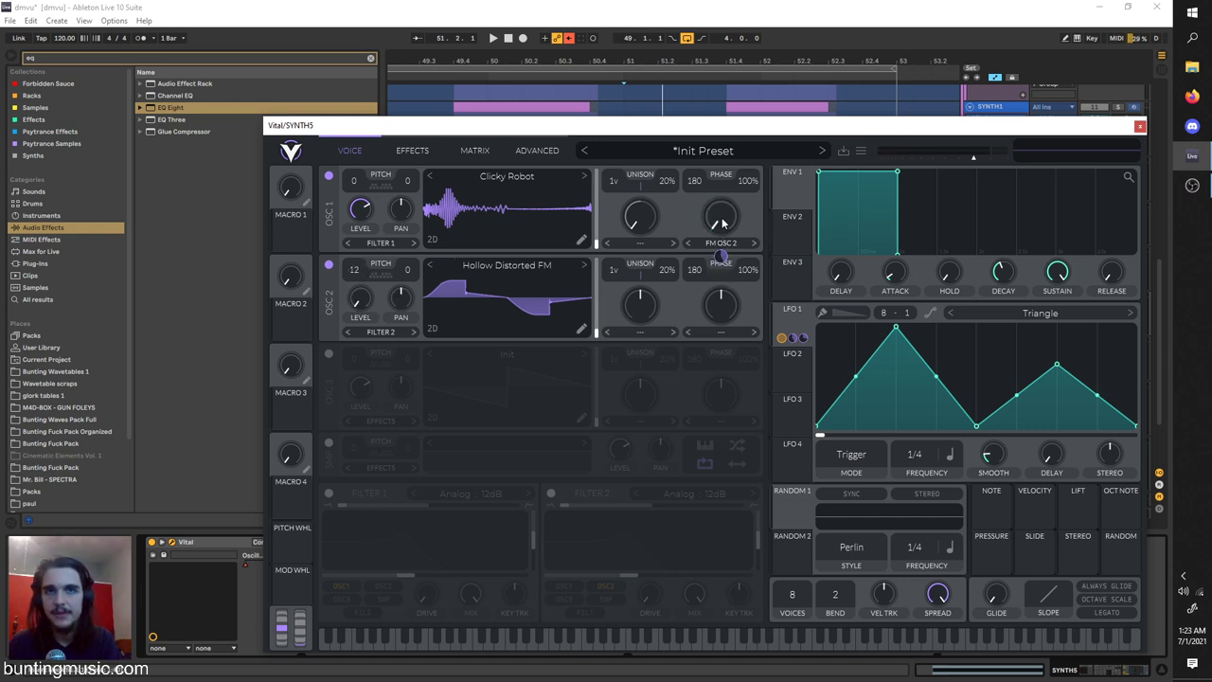
left_click(355, 150)
key("space")
left_click(328, 266)
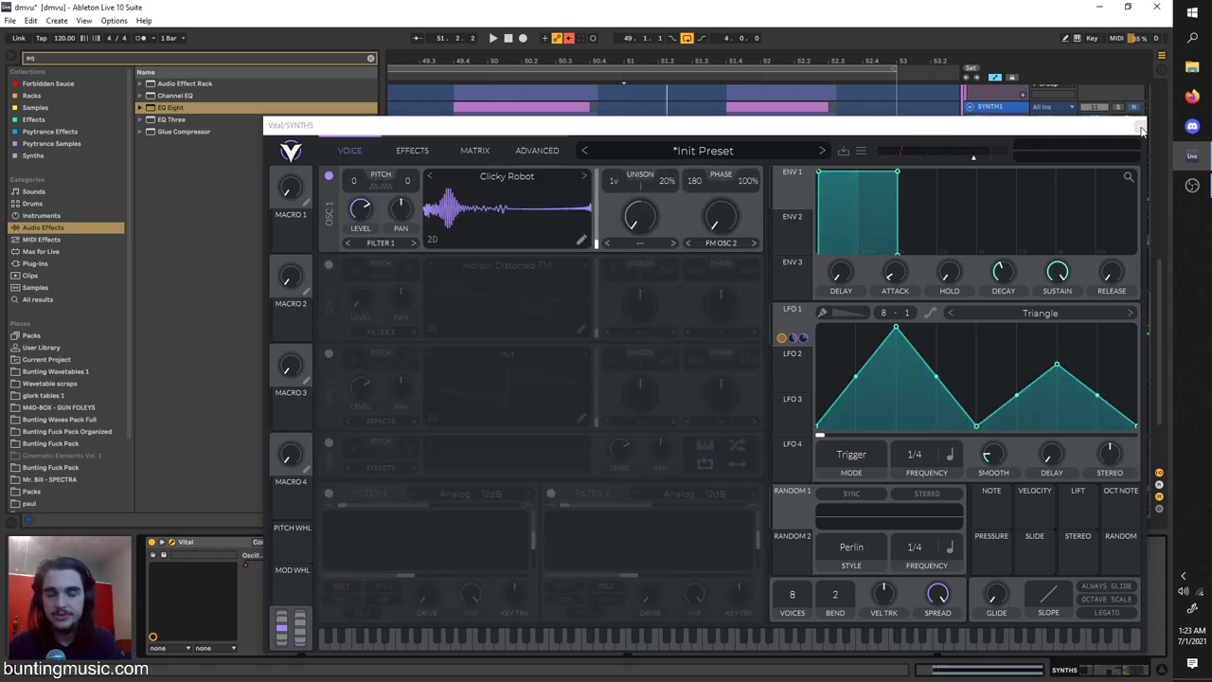
Close the Vital window, search the browser for Corpus, and load it between Vital and OTT.
left_click(1139, 127)
key("ctrl+f")
type("co")
left_click_drag(167, 86, 373, 545)
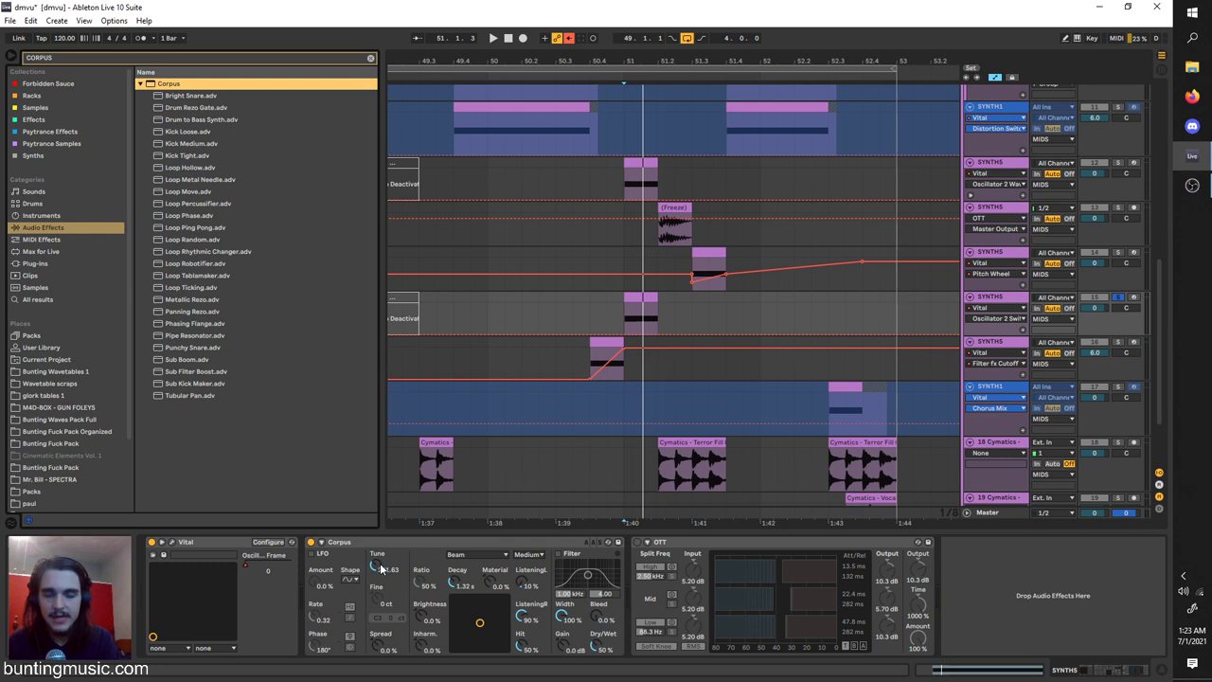
Lower Corpus's tune to 16.35 Hz and audition the fill before and after the change.
key("space")
key("space")
left_click_drag(375, 566, 376, 616)
key("space")
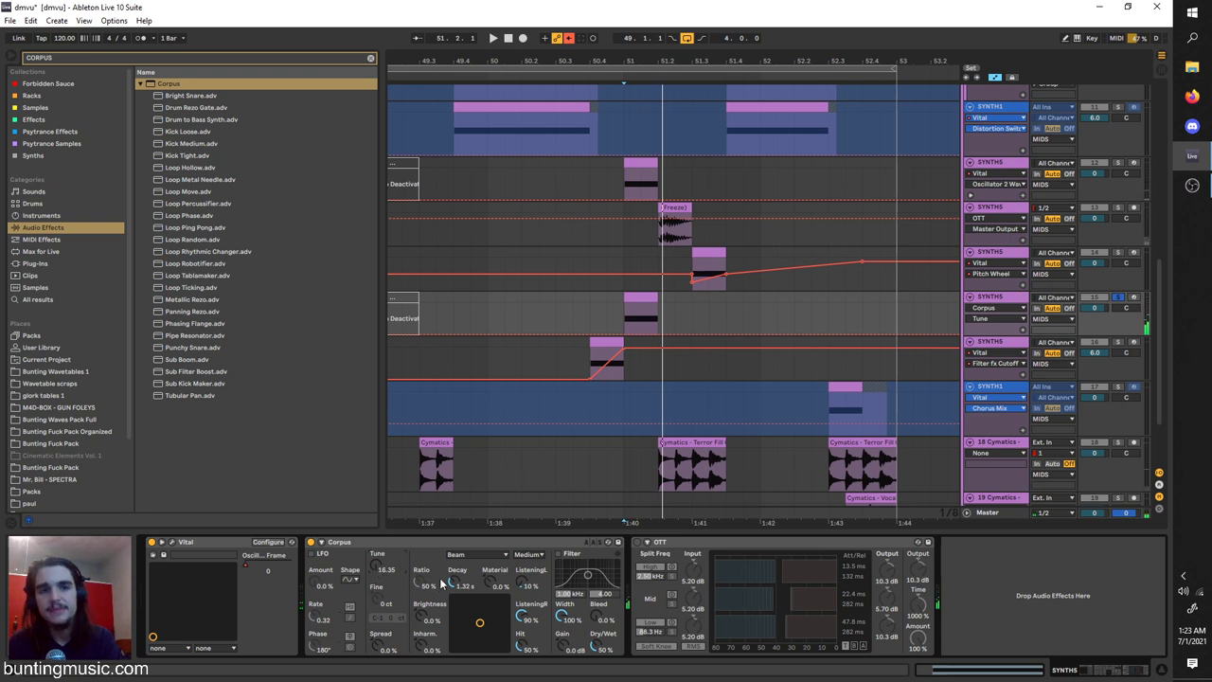
key("space")
Shorten Corpus's decay to 165 ms and audition the fill.
left_click_drag(454, 582, 453, 619)
key("space")
key("space")
key("space")
key("space")
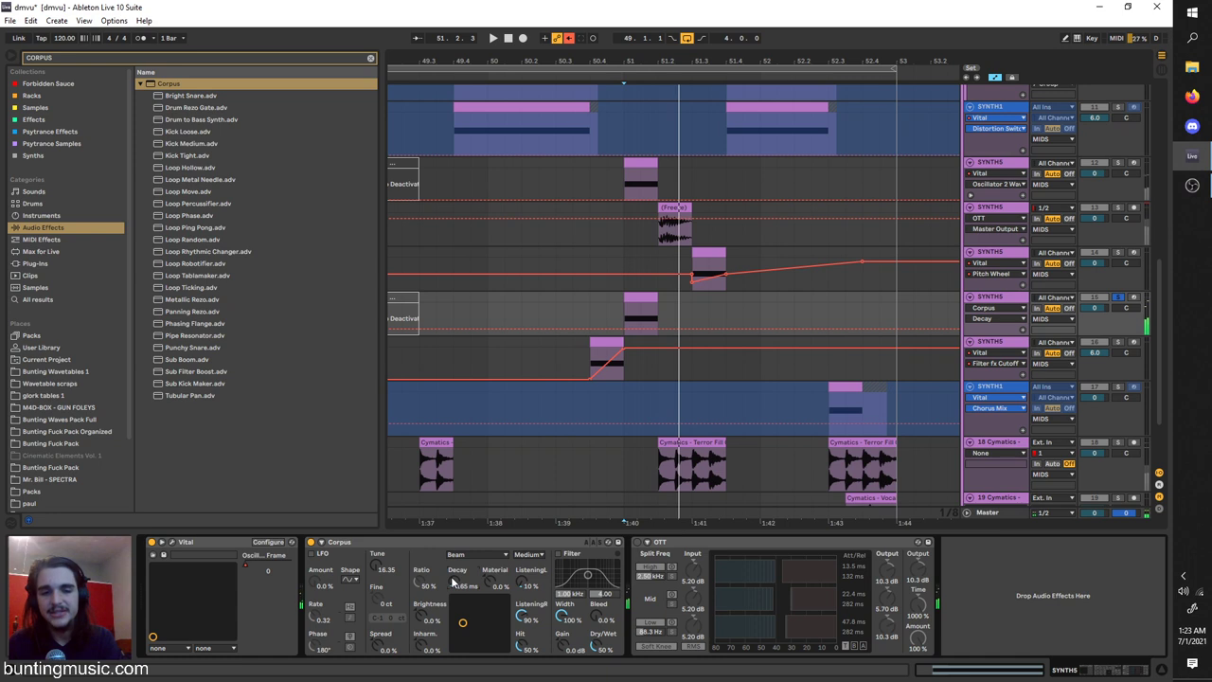
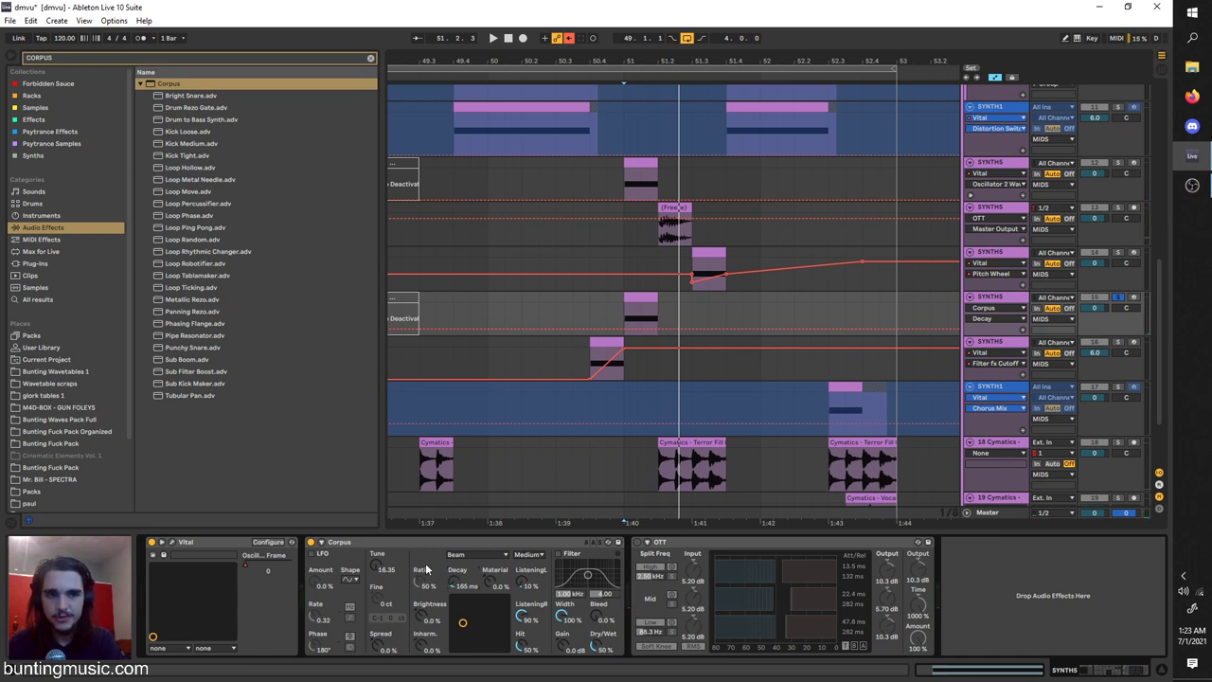
Try the Tube resonance type in Corpus during playback, and switch back to Beam.
left_click(489, 554)
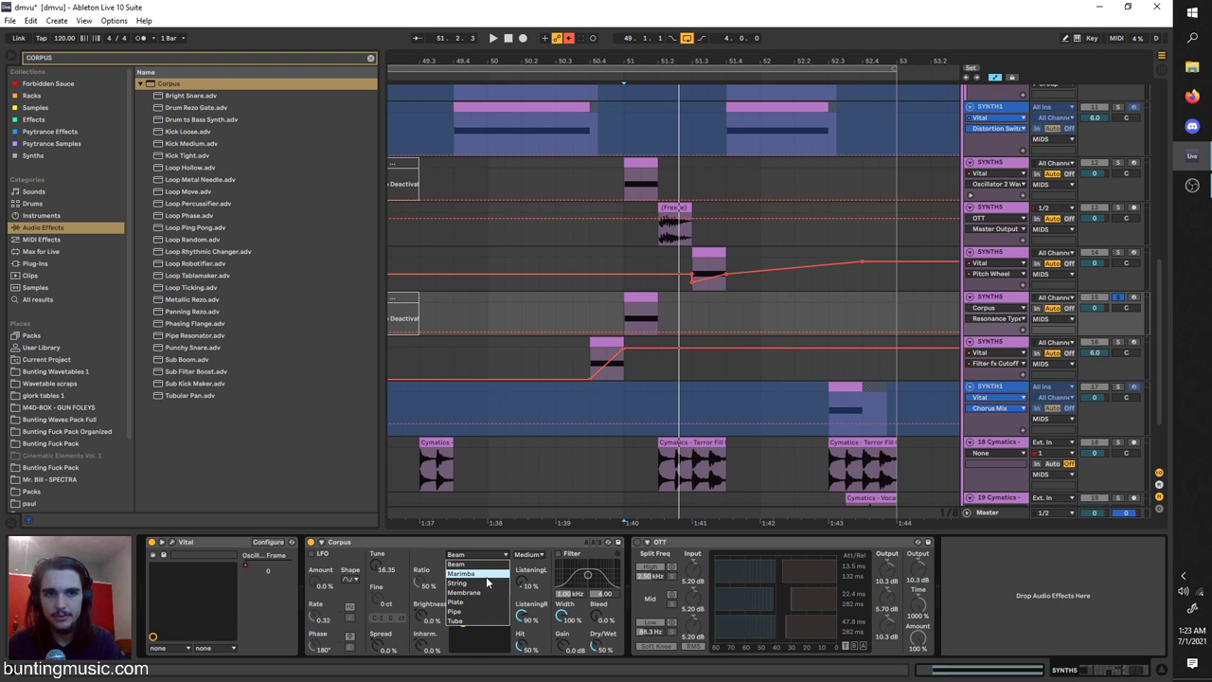
left_click(475, 554)
left_click(475, 554)
left_click(474, 621)
key("space")
left_click(470, 554)
left_click(470, 566)
Try a higher Corpus tune of 298.55 Hz while replaying the fill.
left_click(376, 563)
key("space")
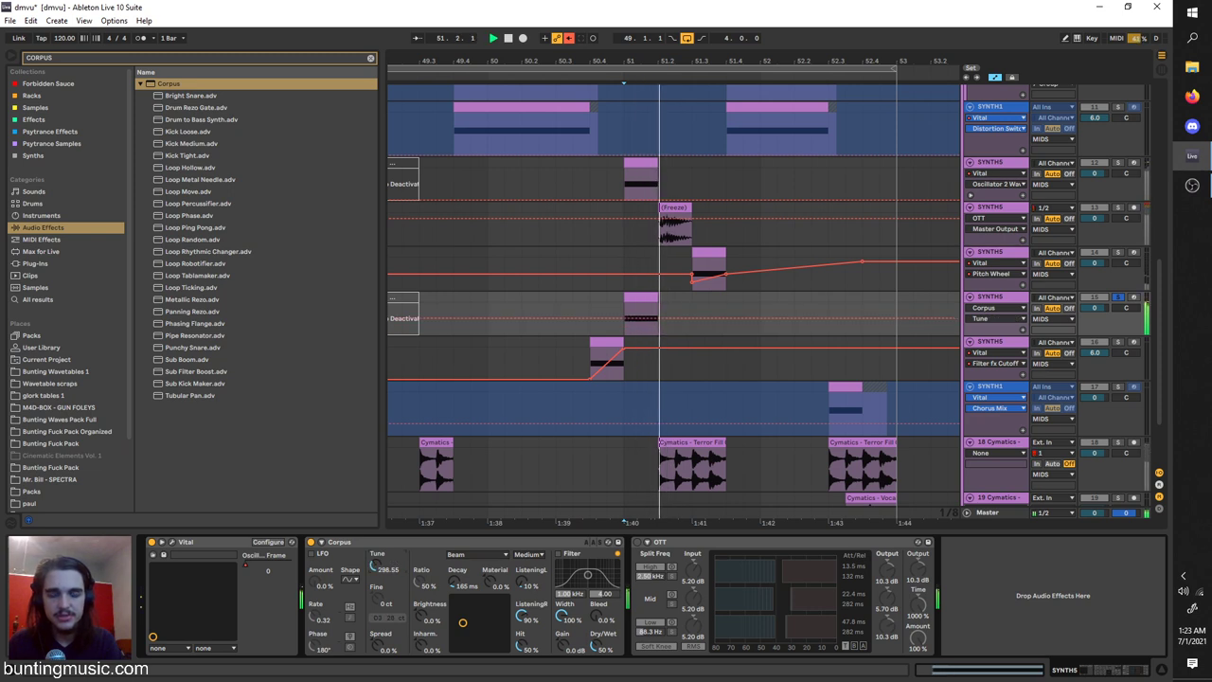
key("space")
key("space")
key("space")
key("space")
key("space")
key("space")
Set Corpus's decay to 193 ms, replay the fill repeatedly, and keep Beam as the resonance type.
mouse_move(455, 580)
left_mouse_down()
mouse_move(455, 488)
mouse_move(454, 577)
left_mouse_up()
key("space")
key("space")
key("space")
key("space")
key("space")
key("space")
key("space")
key("space")
key("space")
left_click(454, 555)
left_click(454, 556)
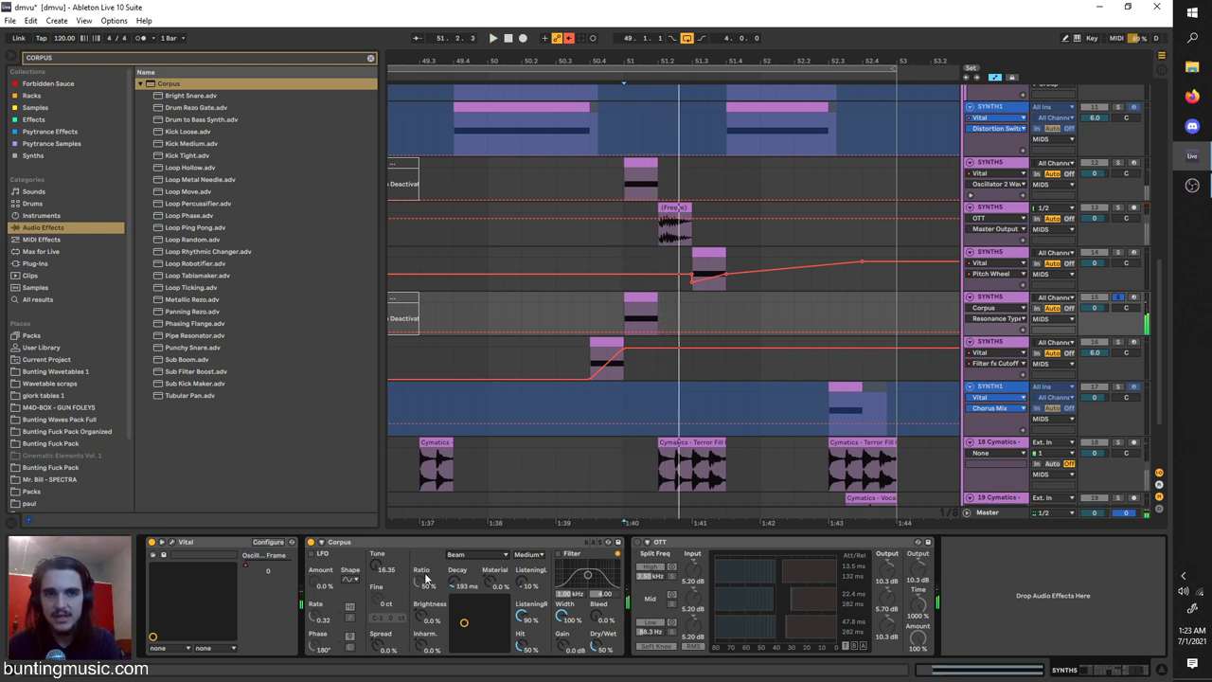
Try stacking a duplicate of the Corpus device ahead of OTT.
left_click(446, 542)
key("ctrl+d")
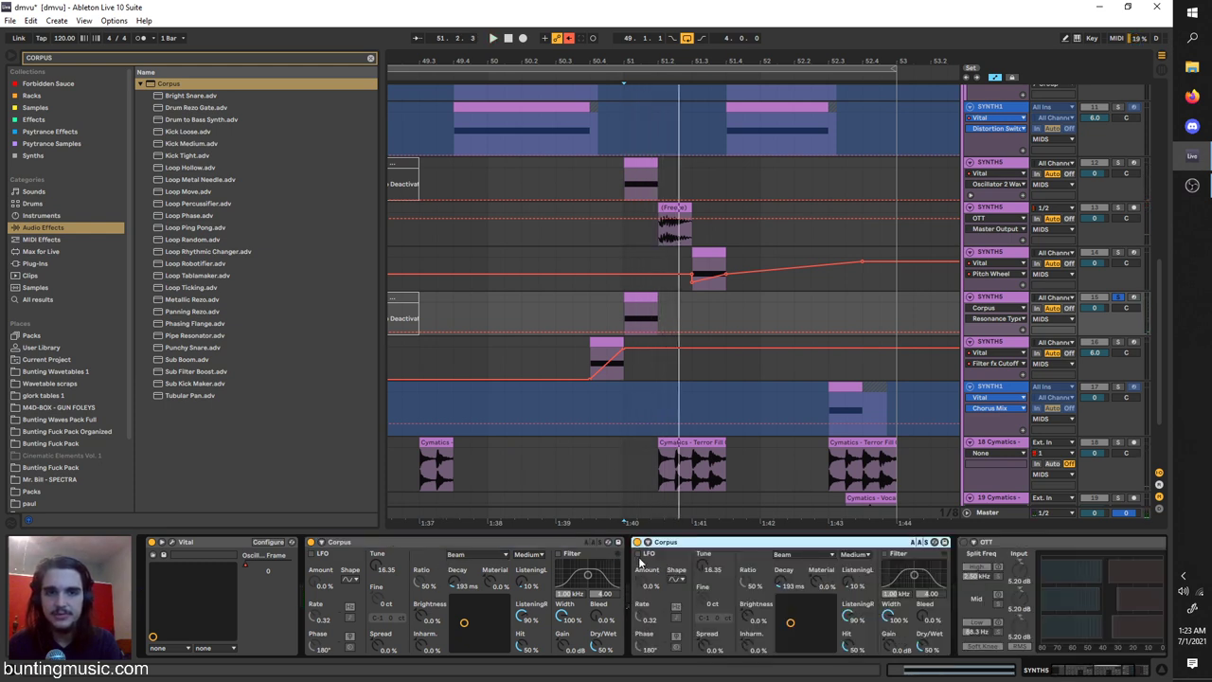
Switch on Corpus's filter and move it to 308 Hz with a bandwidth of 7.20 while the fill plays.
left_click(558, 554)
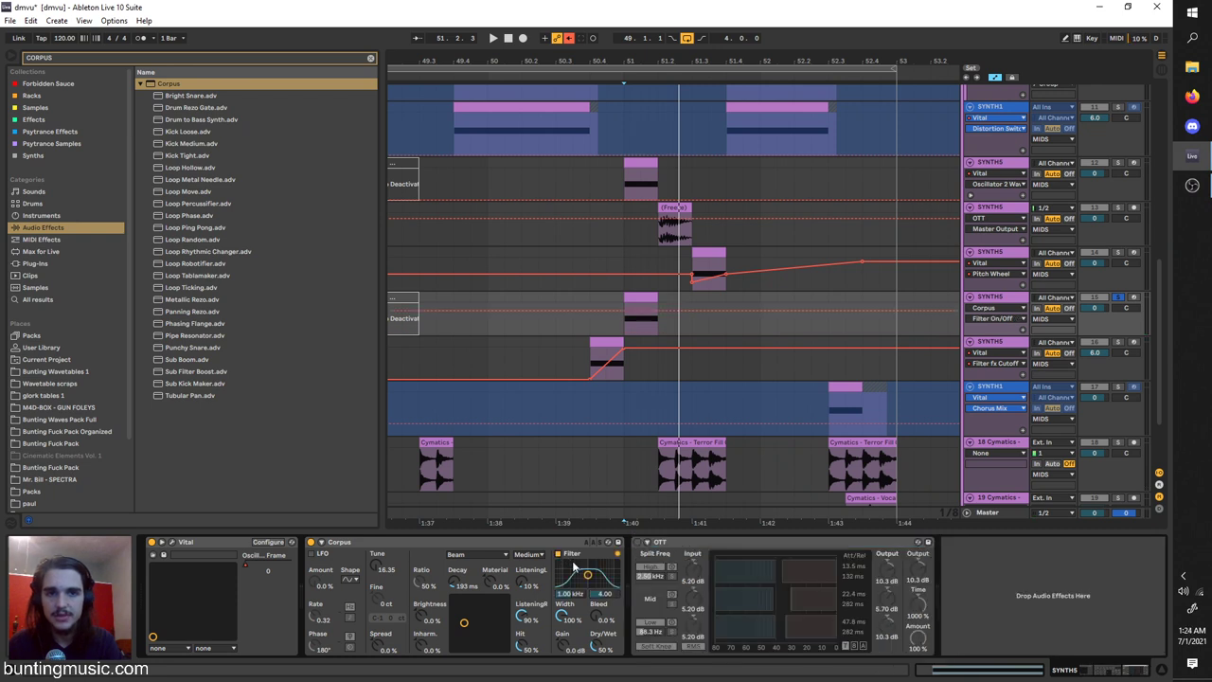
key("space")
mouse_move(587, 575)
left_mouse_down()
mouse_move(602, 572)
mouse_move(576, 566)
left_mouse_up()
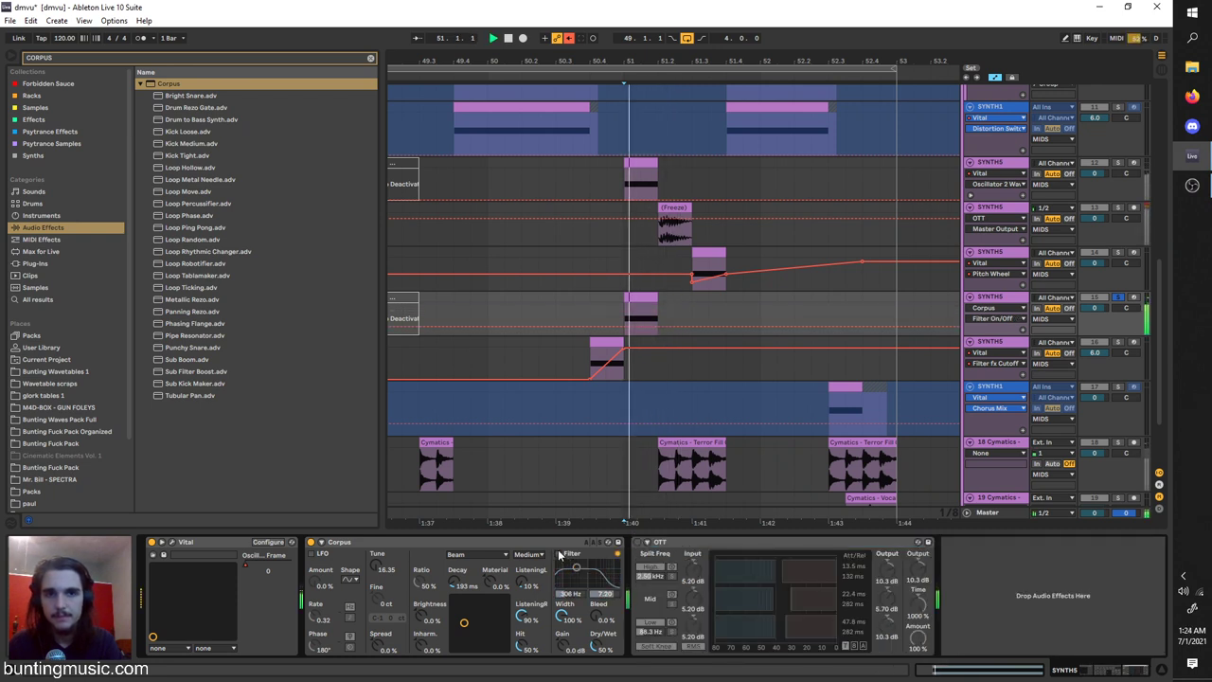
Try adding the Kick Tight Corpus preset after OTT on the soloed SYNTH5 track, and remove it again.
left_click(164, 154)
left_click_drag(404, 322, 849, 547)
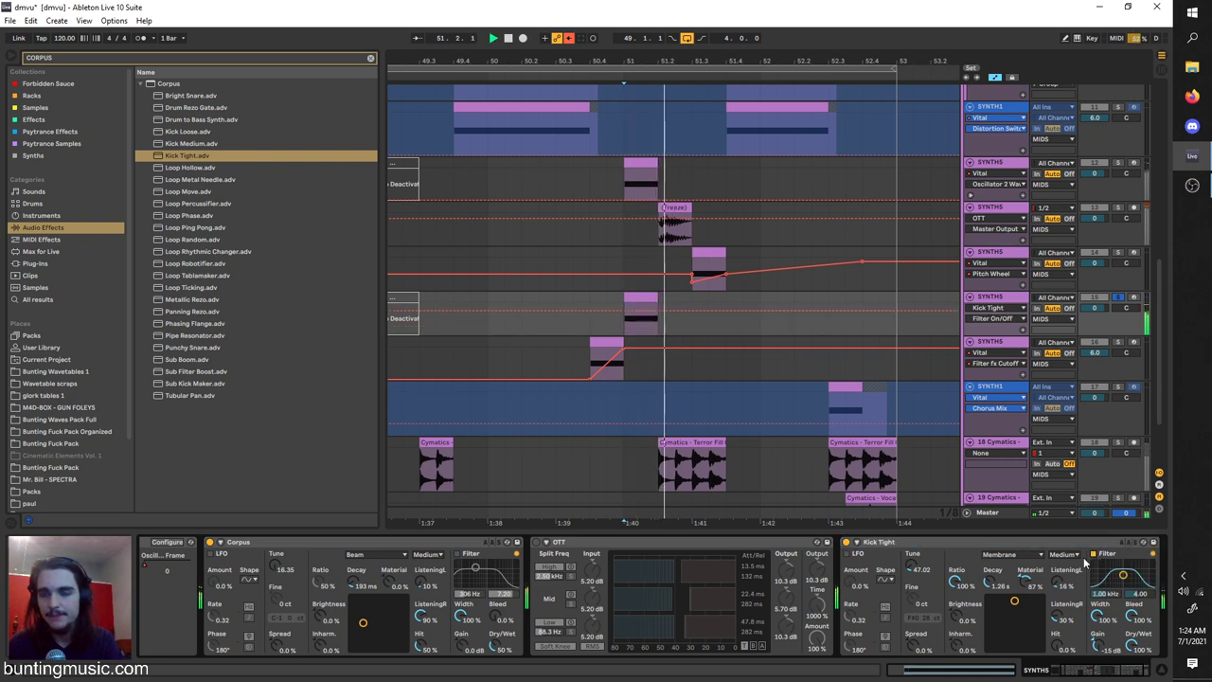
left_click(888, 546)
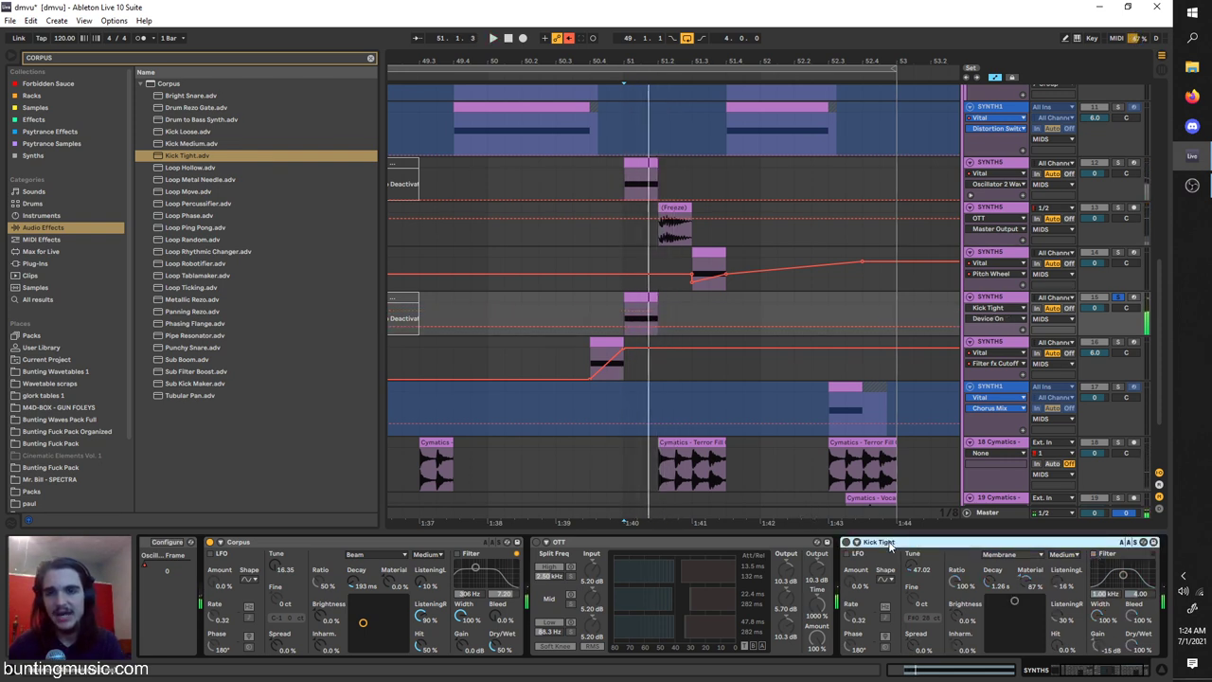
key("Delete")
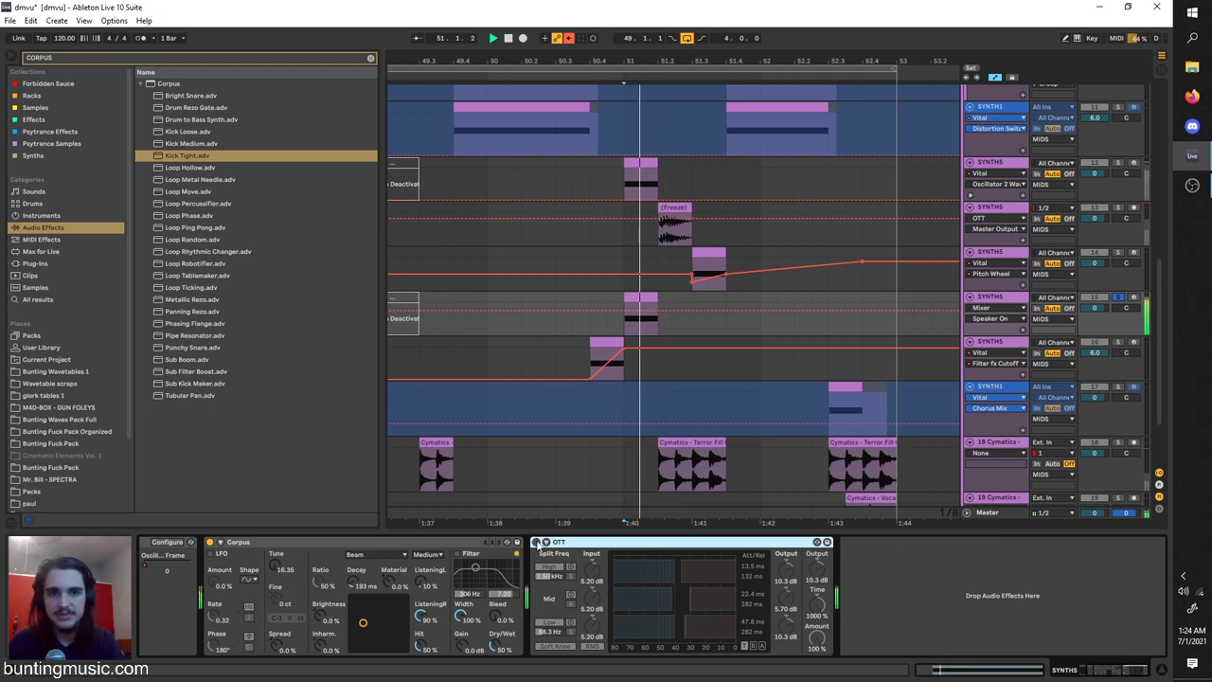
Switch OTT on, solo the SYNTH5 track with the frozen audio, and open its clip at 51.2.
left_click(537, 542)
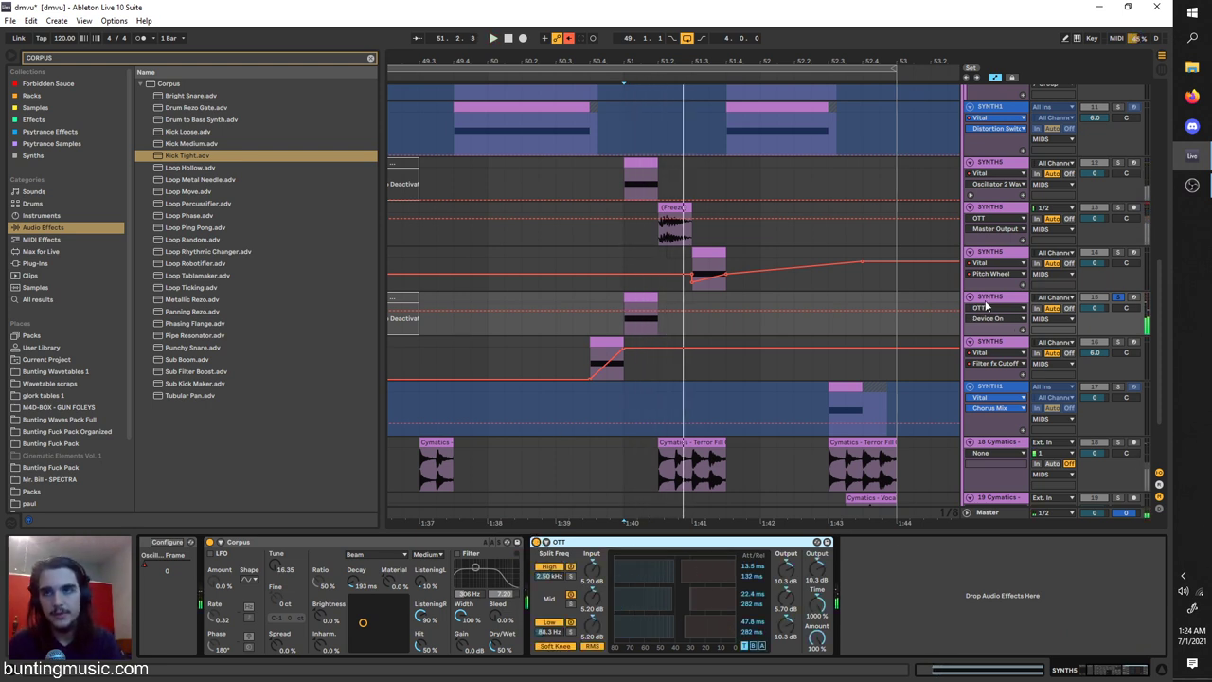
left_click(641, 233)
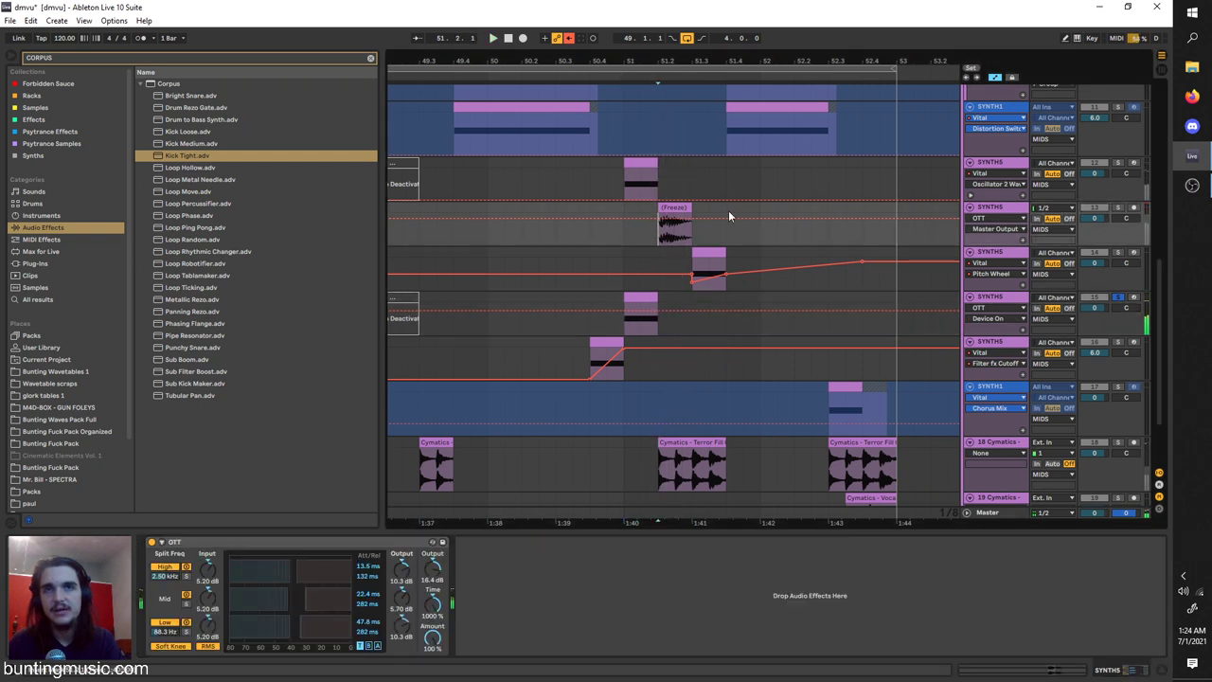
left_click(1119, 207)
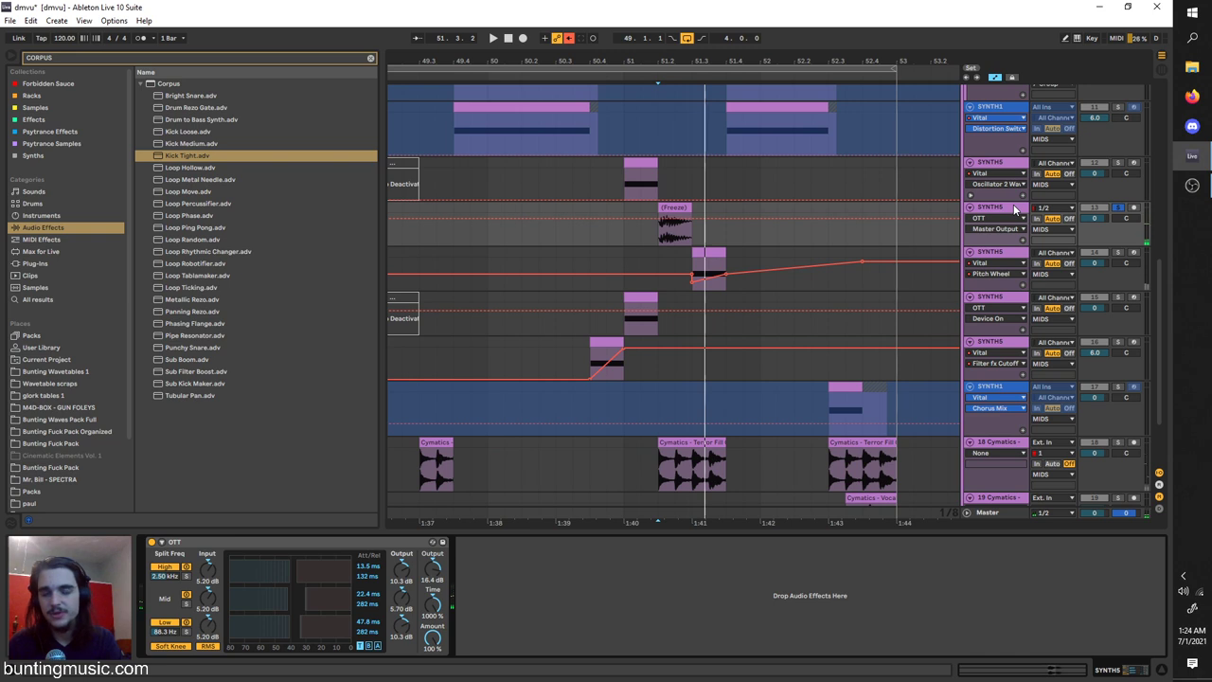
left_click(1014, 210)
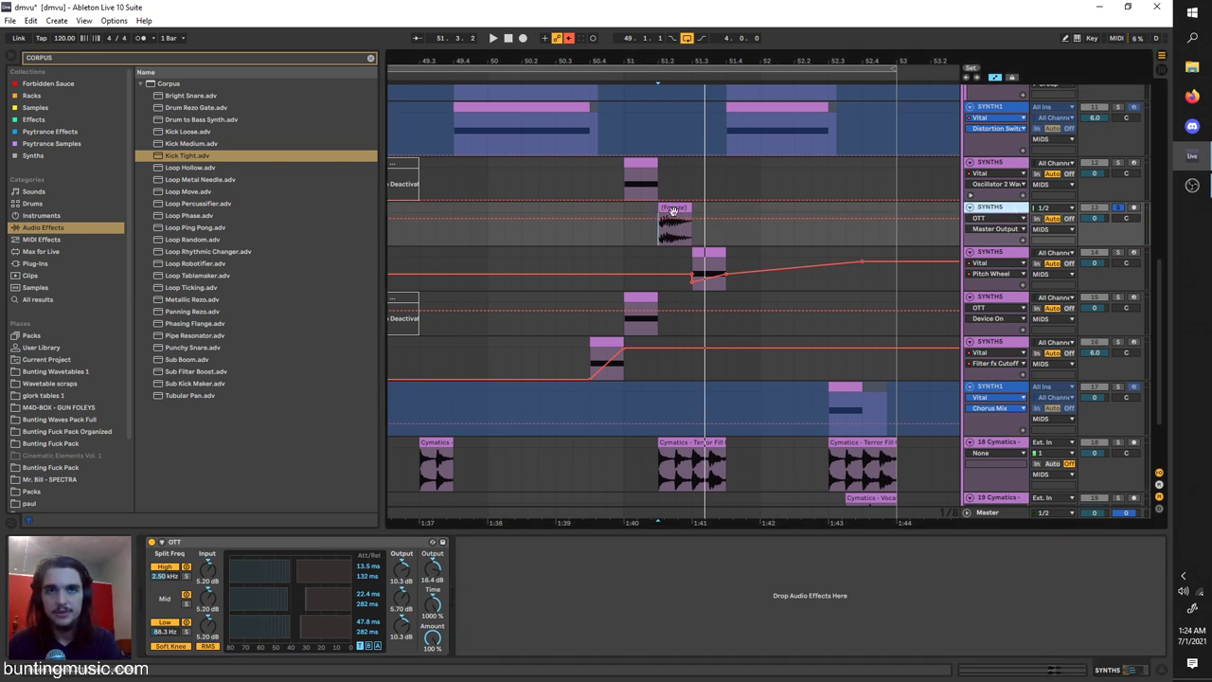
double_click(671, 209)
Return to the soloed Corpus SYNTH5 track and replay its fill from bar 51.
left_click(994, 344)
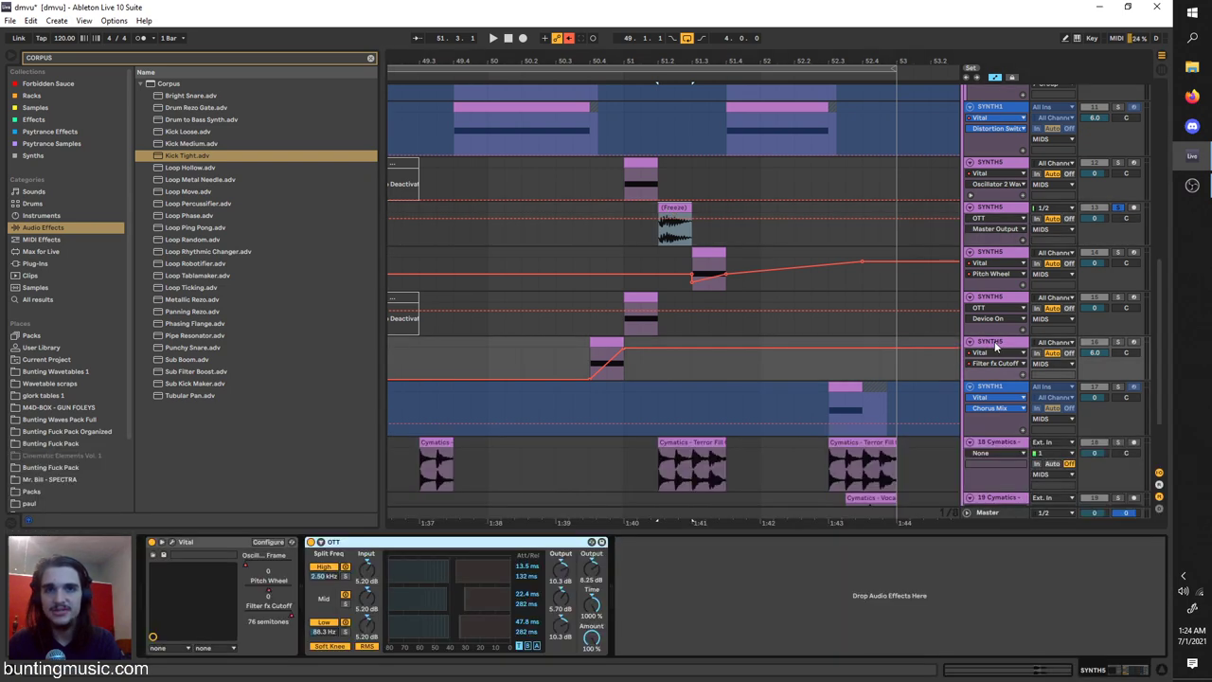
left_click(1006, 298)
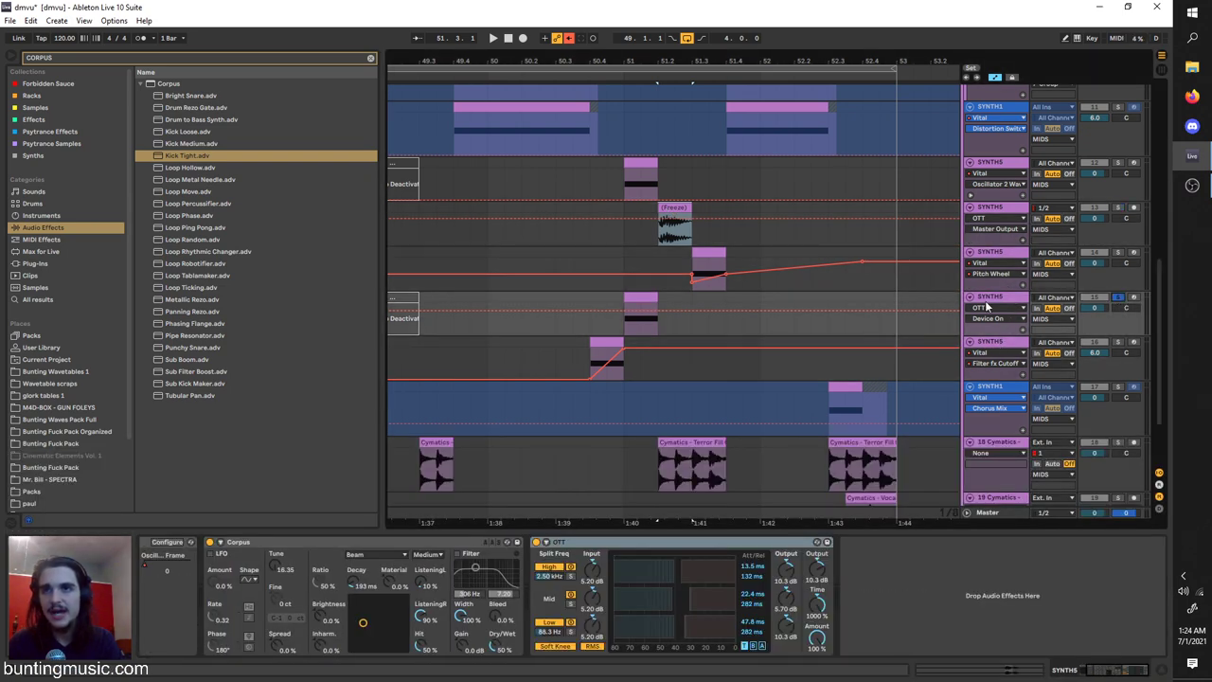
key("space")
key("space")
left_click(622, 332)
key("space")
left_click(996, 299)
key("space")
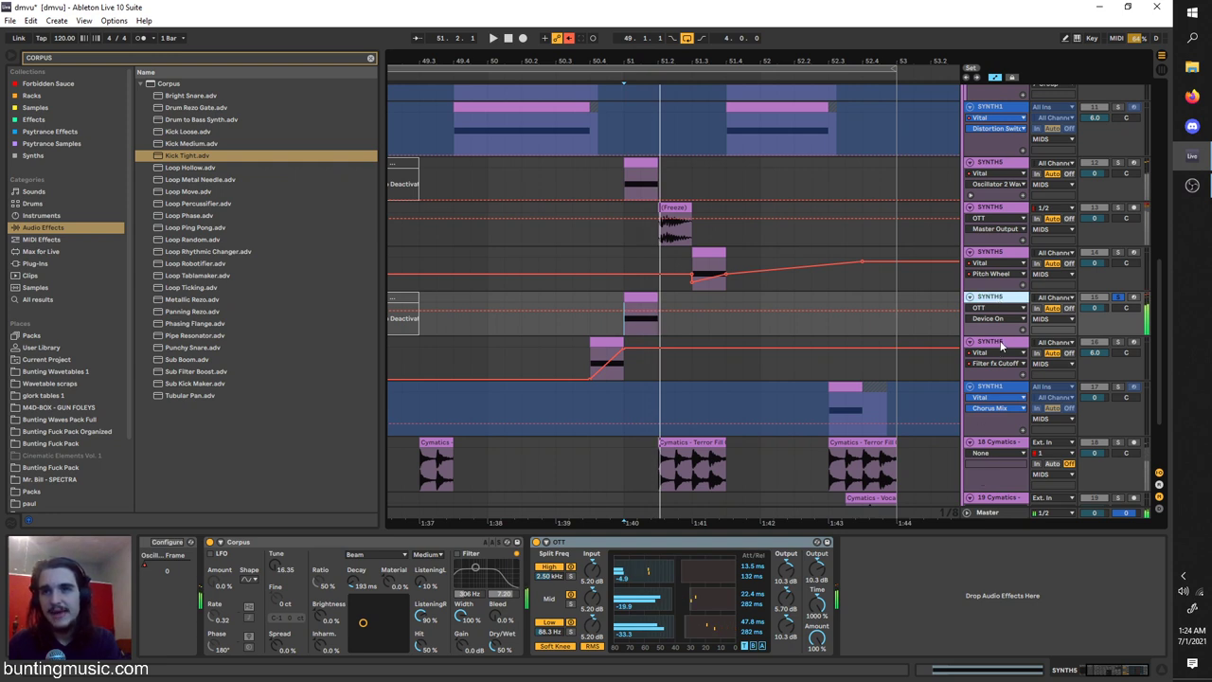
Duplicate the Corpus SYNTH5 track, freeze and flatten the copy to audio, and solo it.
key("ctrl+d")
right_click(1002, 341)
left_click(1024, 431)
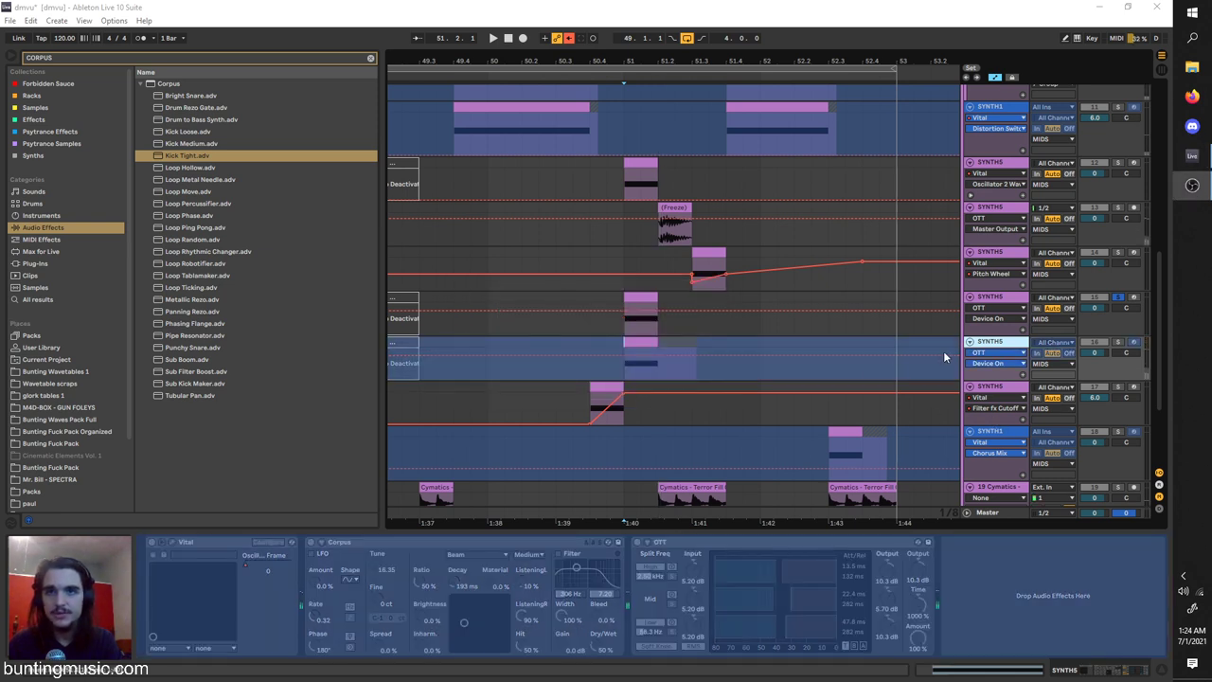
right_click(983, 344)
left_click(1035, 431)
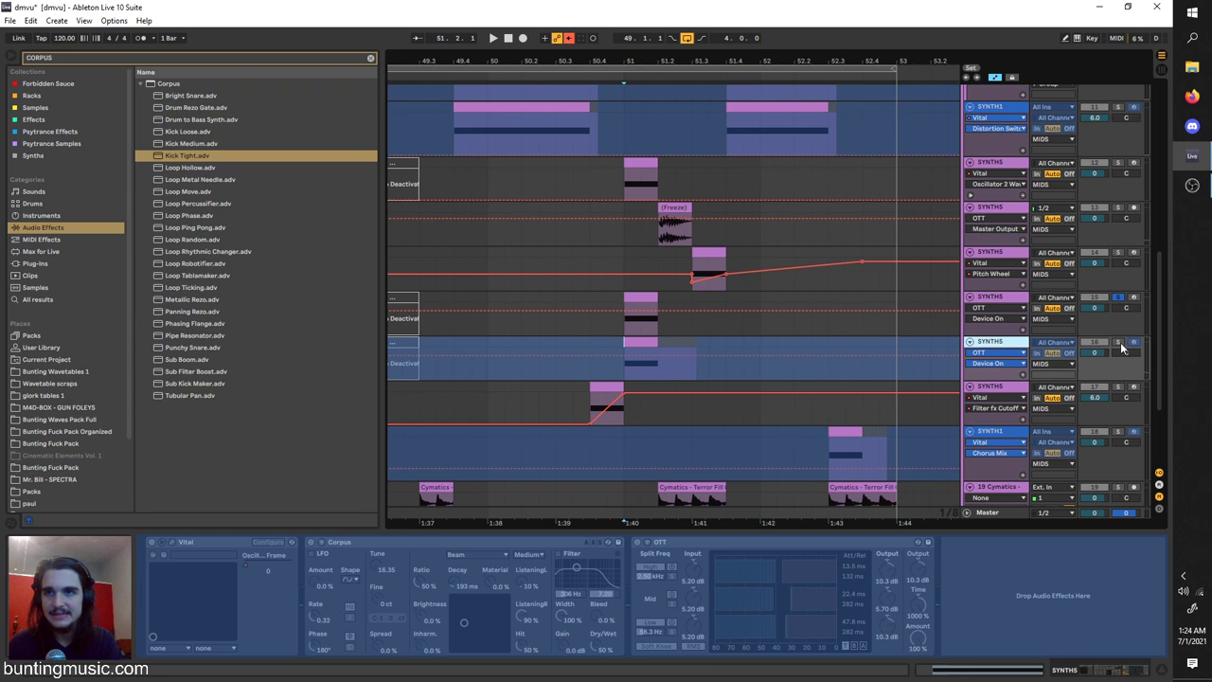
left_click(1118, 343)
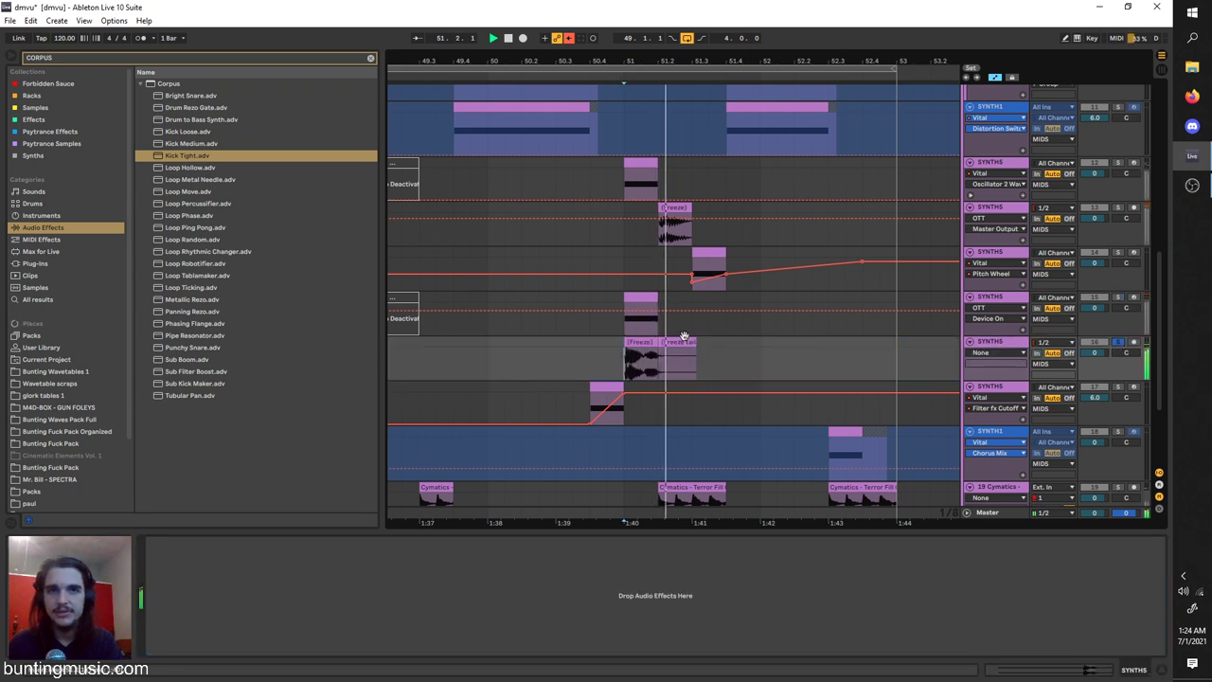
Try transposing the flattened fill clip up in stages to 34 semitones while replaying it.
left_click(638, 345)
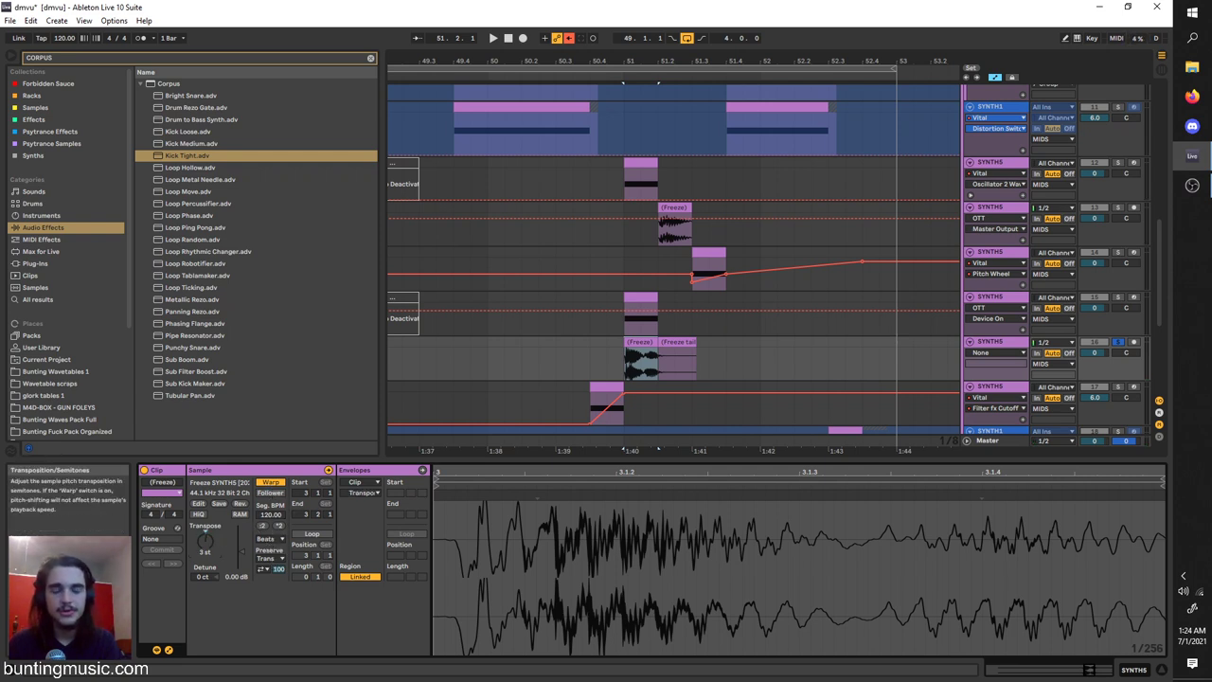
key("ctrl+space")
mouse_move(205, 540)
left_mouse_down()
mouse_move(205, 588)
mouse_move(205, 536)
left_mouse_up()
key("ctrl+space")
key("ctrl+space")
key("ctrl+space")
key("ctrl+space")
key("ctrl+space")
key("ctrl+space")
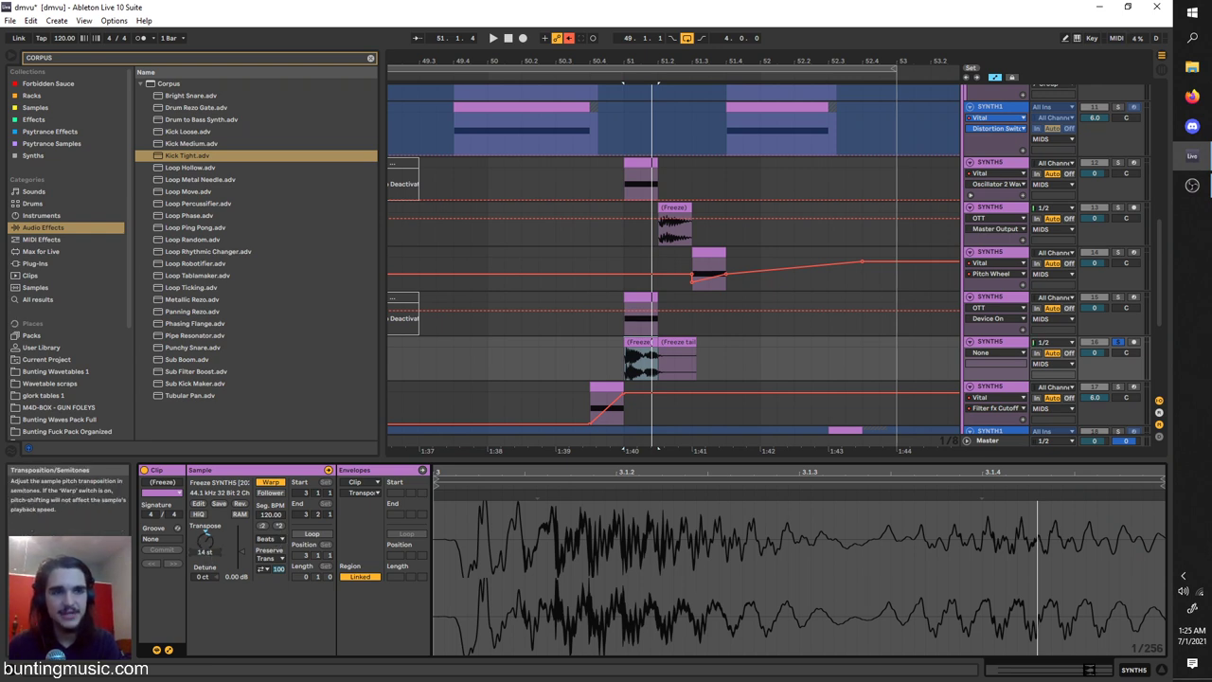
key("space")
key("space")
key("ctrl+l")
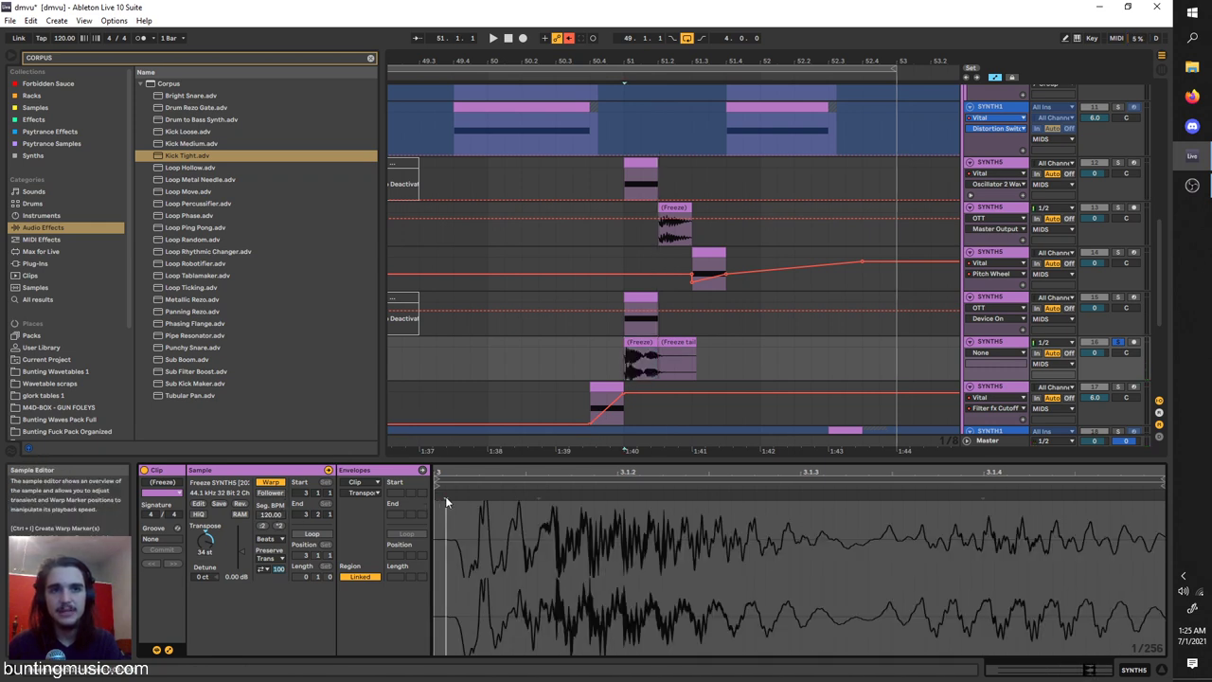
Try time-stretching the flattened clip by pulling its end warp marker outward, and replay it from bar 51.
left_click_drag(271, 514, 271, 517)
scroll(547, 533, "down", 3)
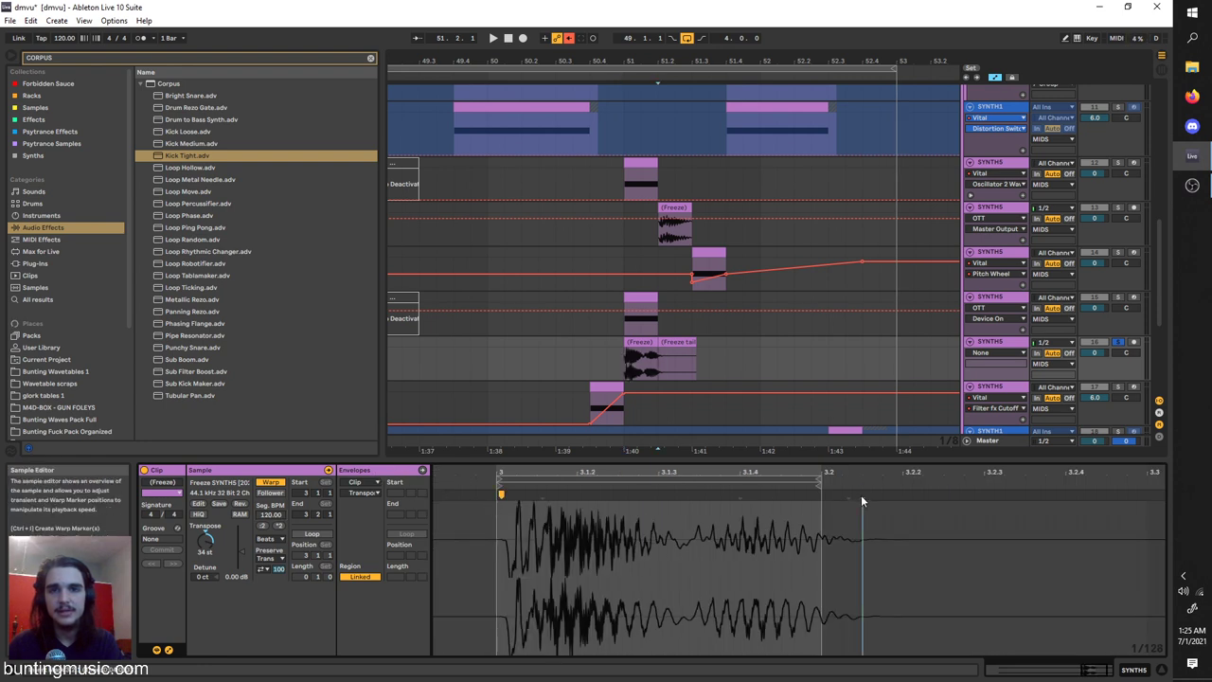
left_click_drag(861, 494, 1164, 494)
key("space")
key("space")
left_click(625, 369)
key("space")
key("space")
key("space")
key("space")
key("space")
Set the stretched clip's transposition to 20 semitones and replay it.
left_click_drag(205, 540, 205, 505)
key("space")
key("space")
key("space")
Draw a transposition envelope across the clip falling from about +12 to -16 semitones, and play the result.
left_click(358, 493)
left_click(360, 511)
scroll(723, 549, "down", 3)
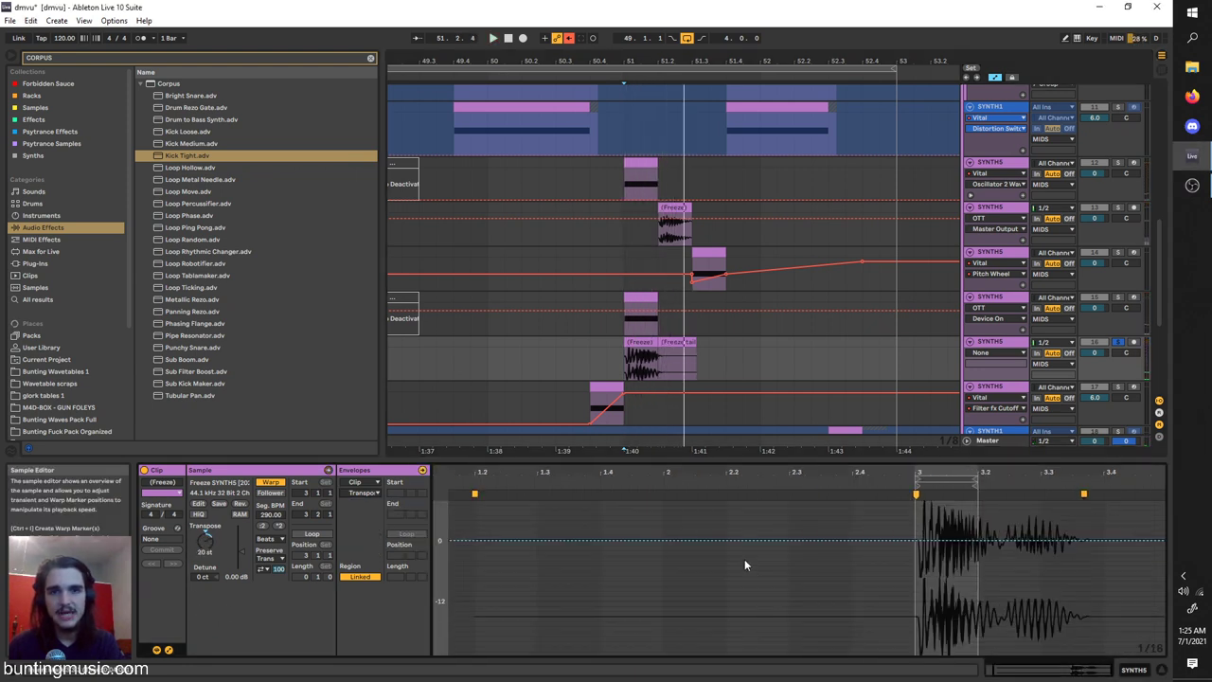
scroll(916, 573, "up", 1)
left_click(168, 649)
left_click(168, 649)
left_click(356, 484)
left_click(352, 487)
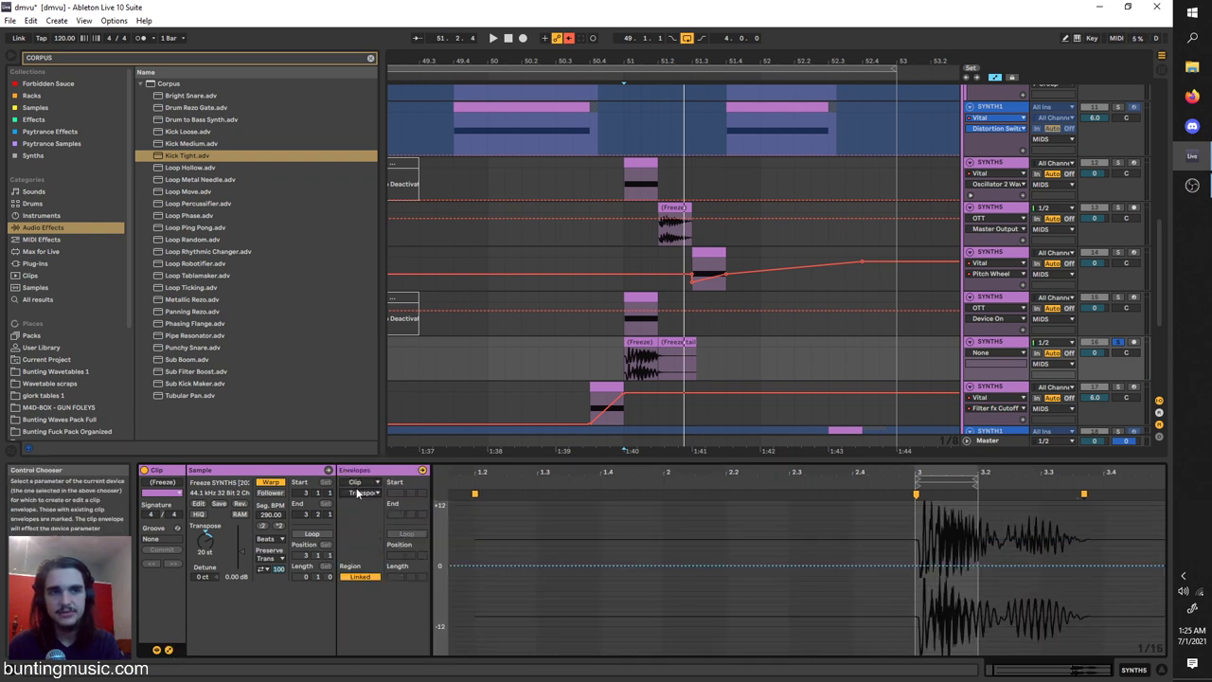
left_click_drag(934, 565, 977, 646)
key("space")
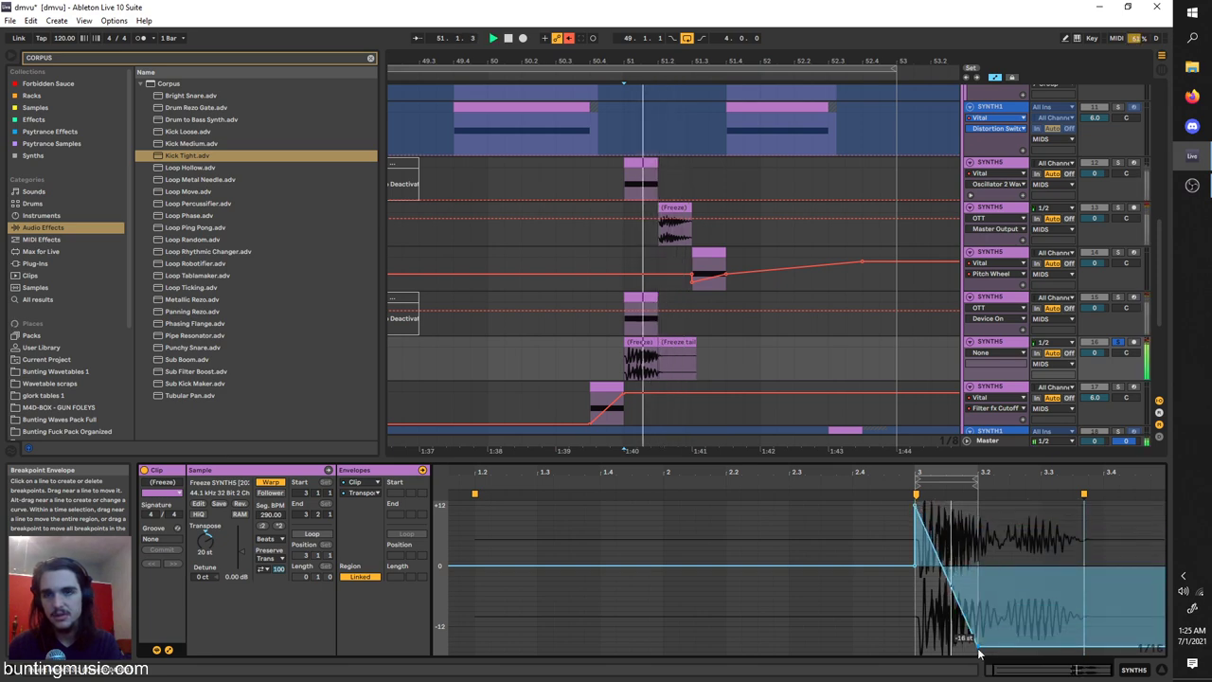
Move the pitched-down audio clip to 51.2 and replay it from there.
left_click(668, 359)
left_click_drag(668, 357, 669, 358)
left_click(634, 357)
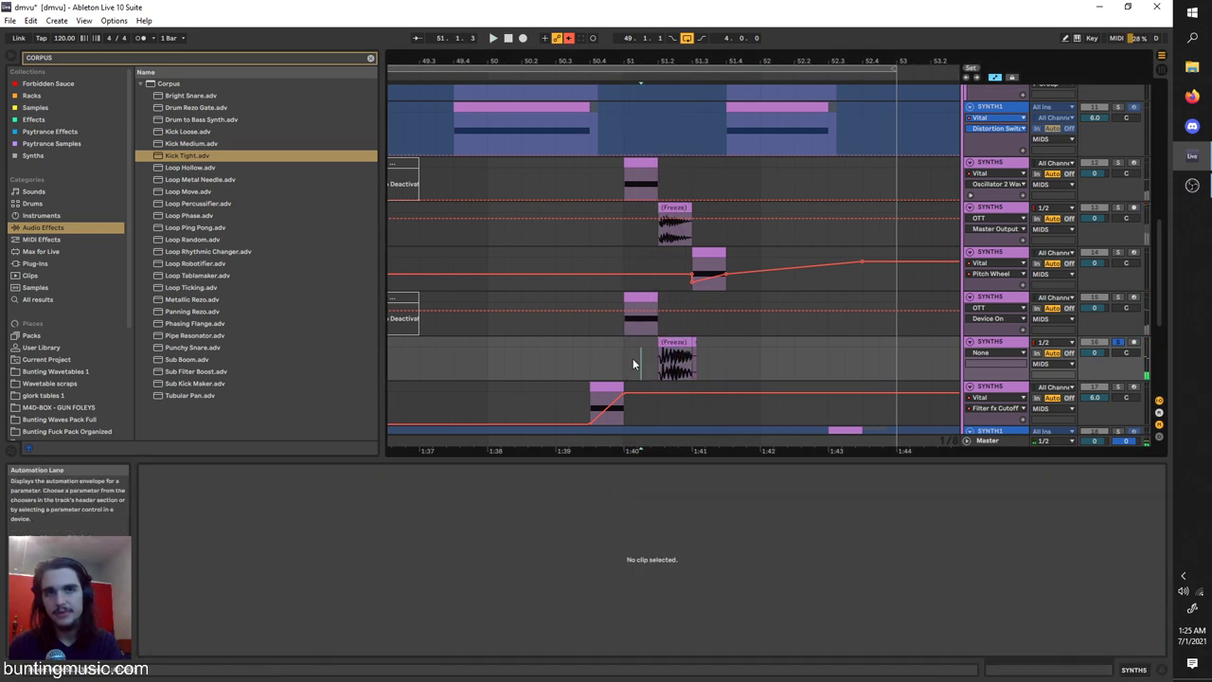
key("space")
left_click(658, 361)
key("space")
key("space")
Insert an audio track, search for "bass" in Bunting Waves Pack Full, and place Bunting - Yoink Bass.wav on it between 51.2 and 51.3.
right_click(1036, 344)
left_click(1041, 437)
left_click(77, 60)
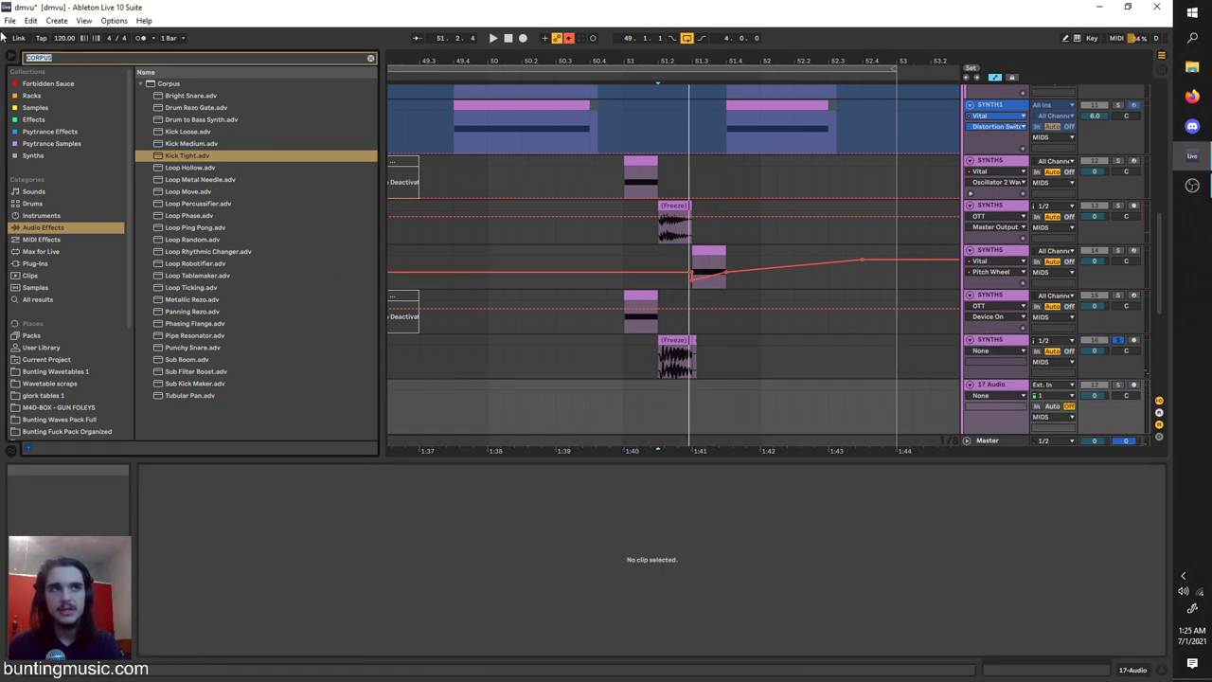
type("bass")
scroll(68, 353, "down", 2)
left_click(77, 356)
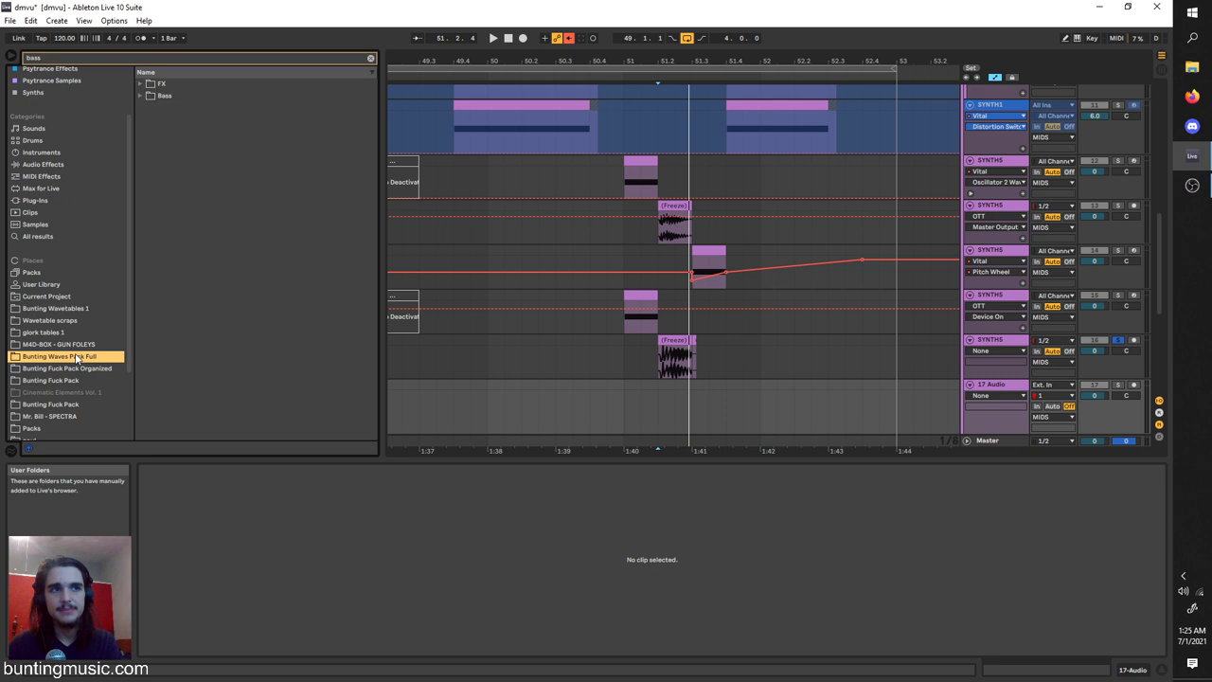
left_click(142, 95)
left_click(159, 107)
left_click(189, 204)
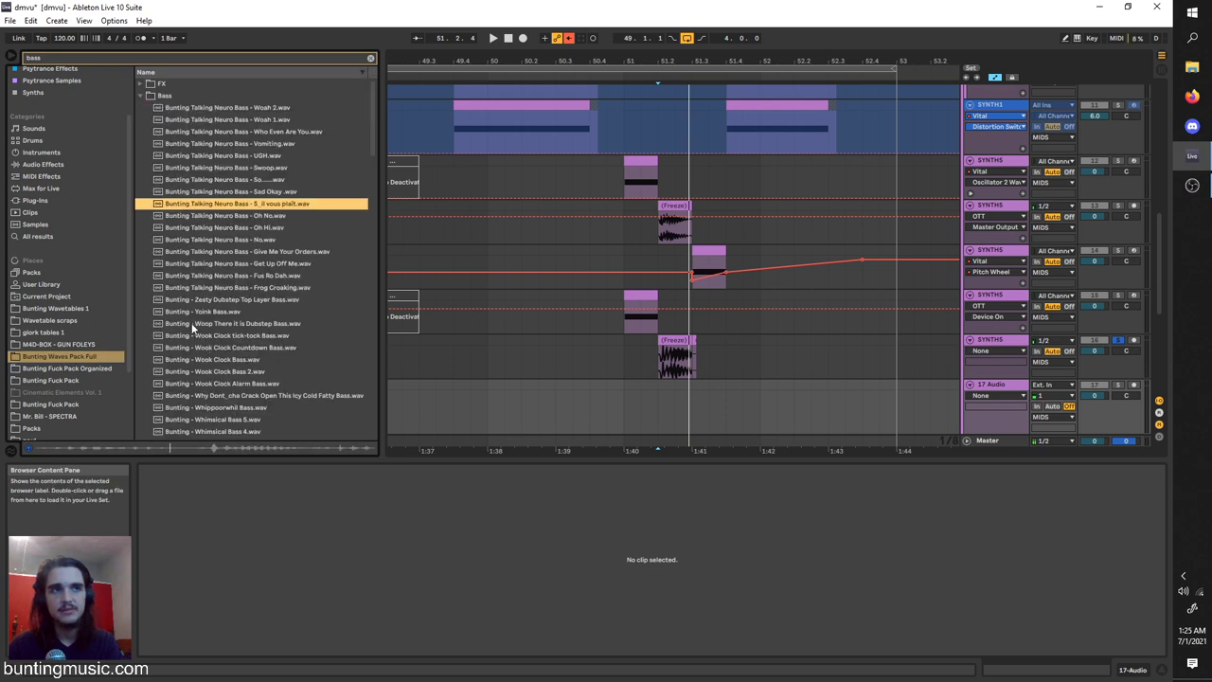
left_click_drag(175, 313, 668, 393)
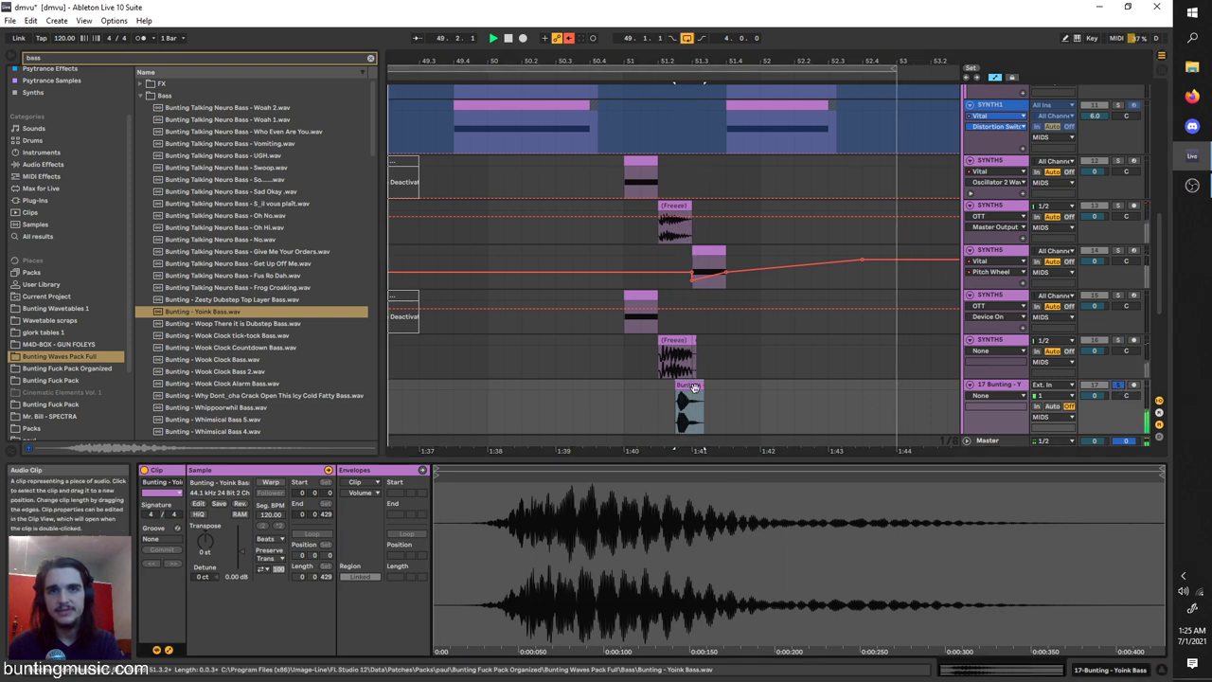
Try warping the Yoink Bass clip and transposing it up 26 semitones, replaying it repeatedly.
left_click(275, 482)
left_click_drag(202, 546, 202, 521)
key("space")
key("space")
key("space")
key("space")
key("space")
key("space")
key("space")
key("ctrl+space")
key("ctrl+space")
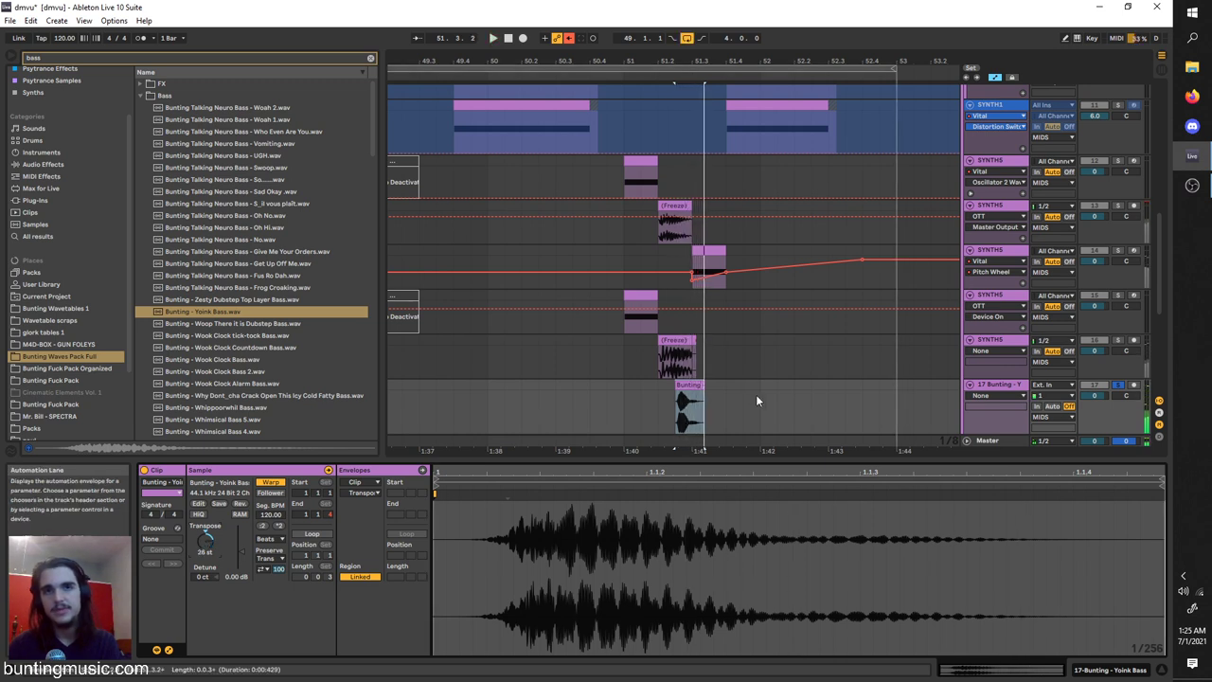
Delete the flattened fill clip and the Yoink Bass clip from the two demonstration tracks.
left_click_drag(760, 396, 659, 348)
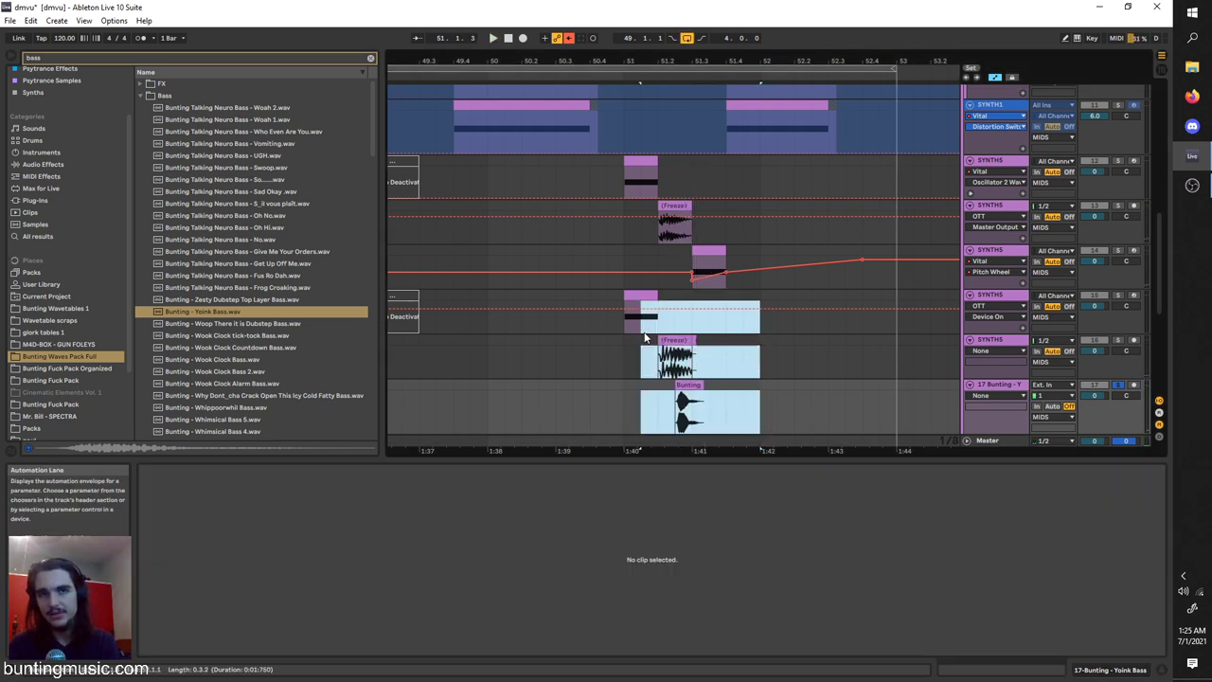
key("Delete")
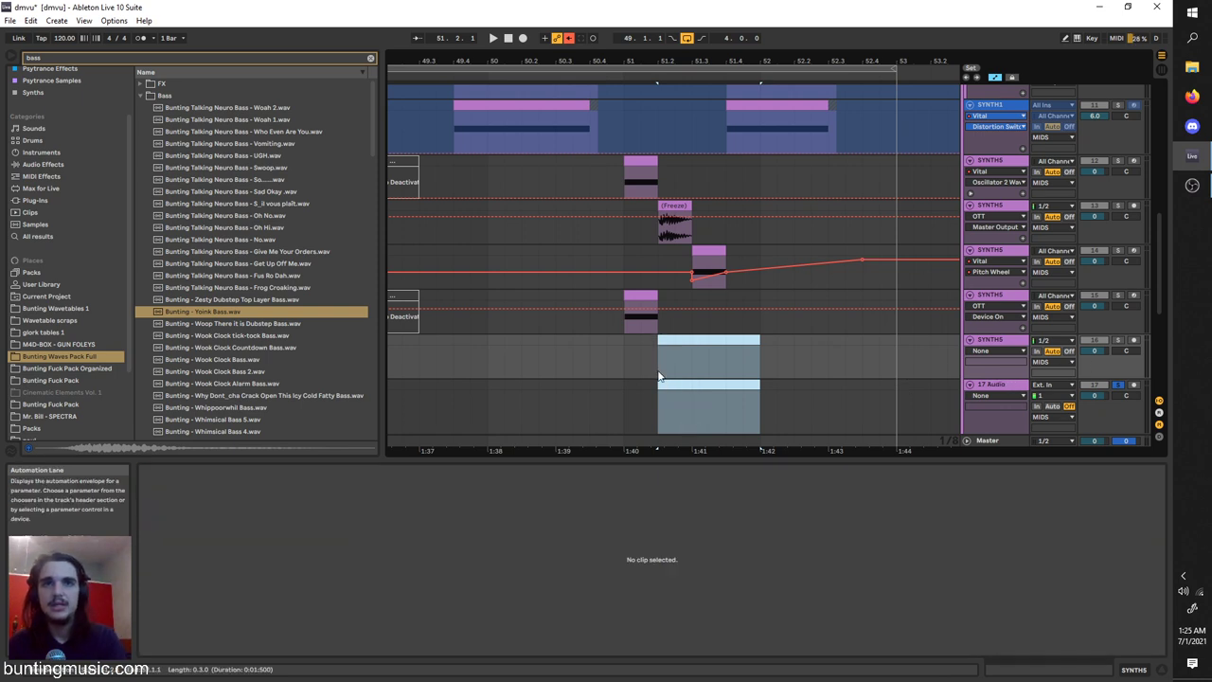
left_click(663, 344)
Solo the original frozen-audio SYNTH5 track and replay its clip at 51.2.
left_click(660, 236)
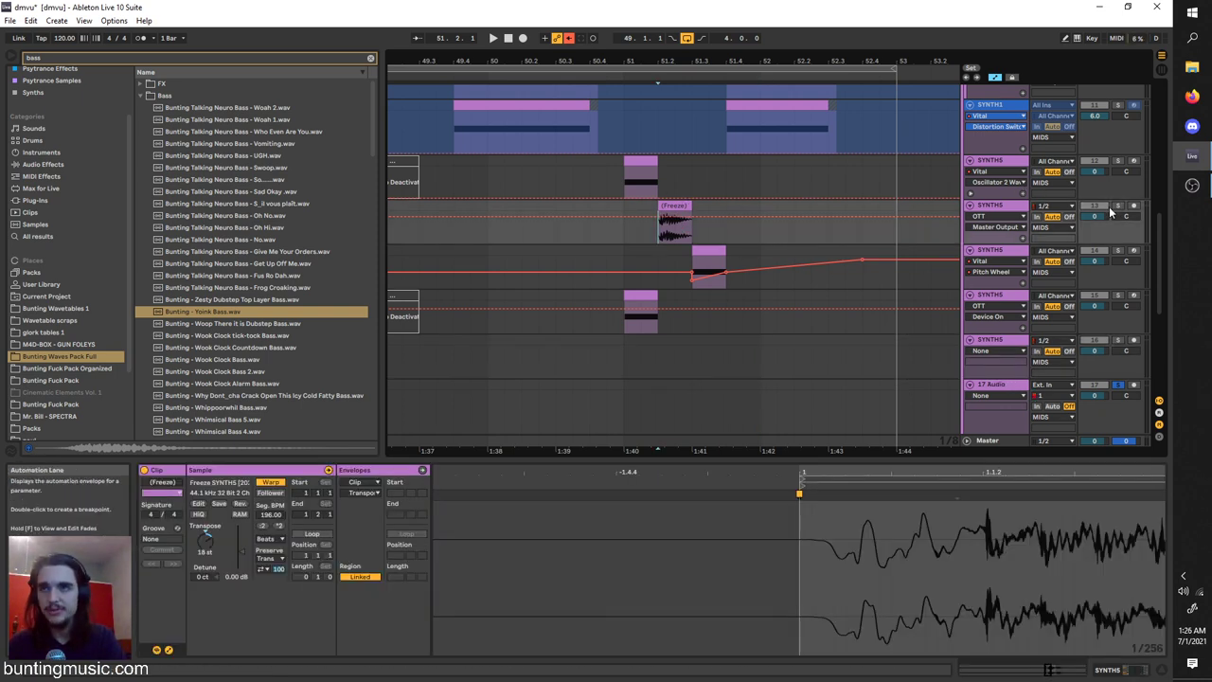
left_click(667, 207)
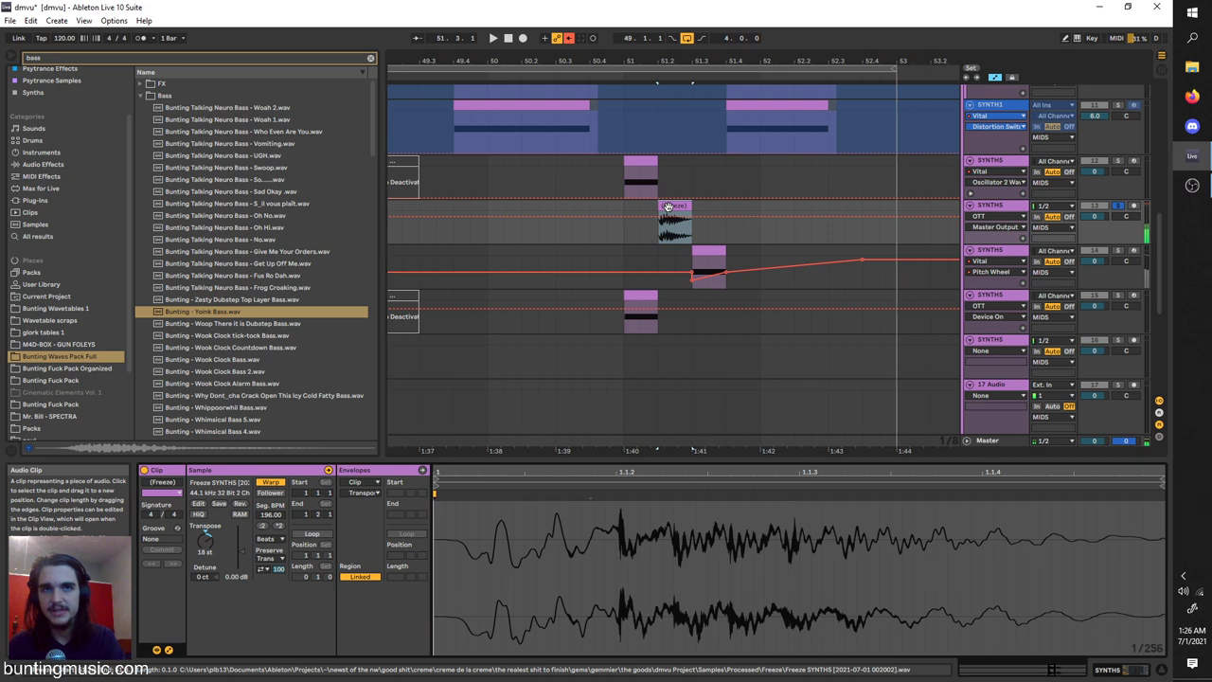
key("ctrl+space")
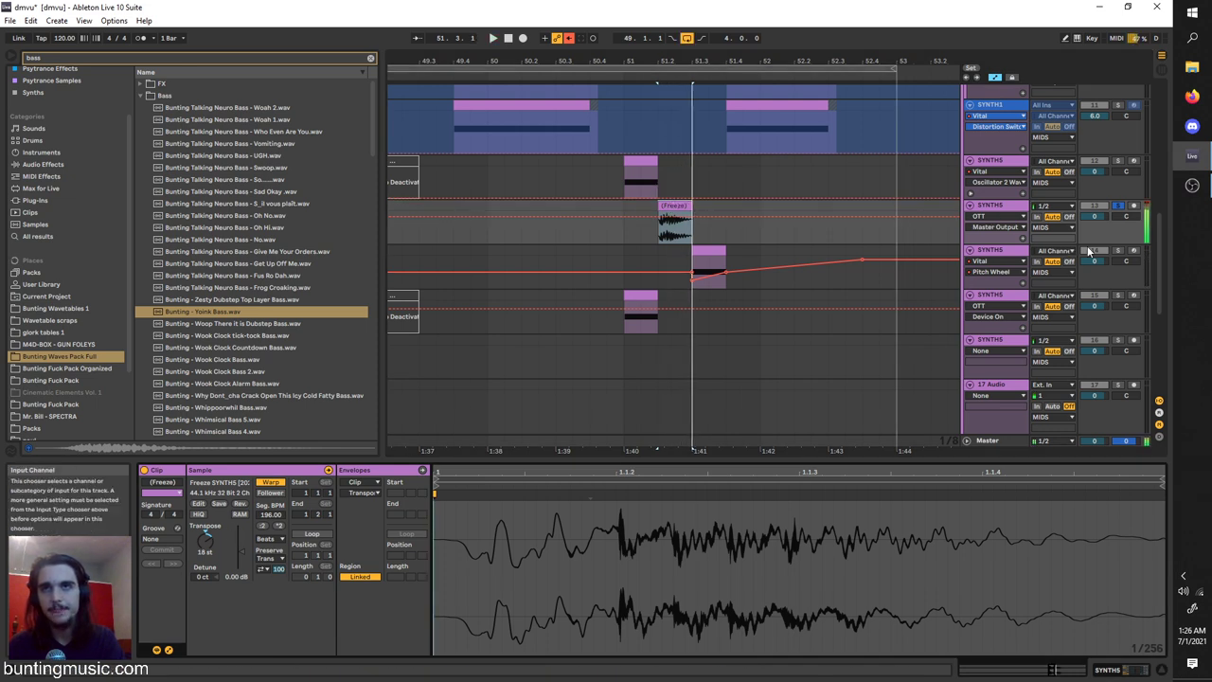
Solo the SYNTH5 track with the pitch wheel automation, play its fill at 51.3, and open its Vital window clear of the arrangement.
left_click(693, 267)
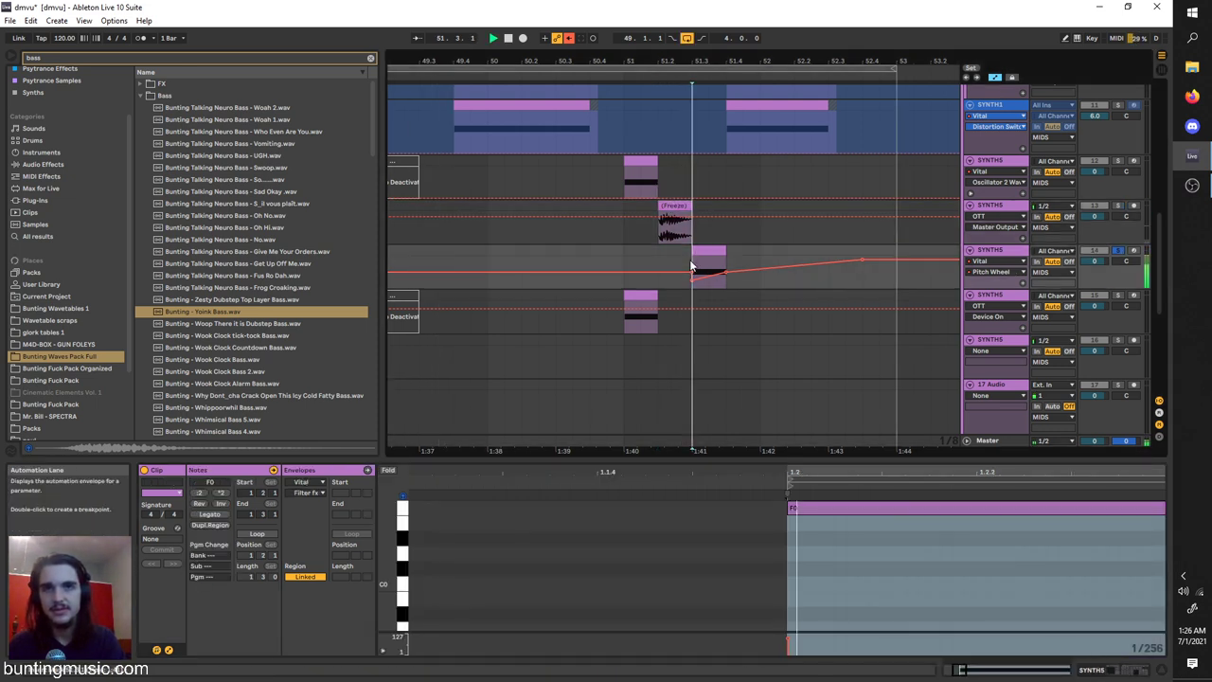
left_click(994, 258)
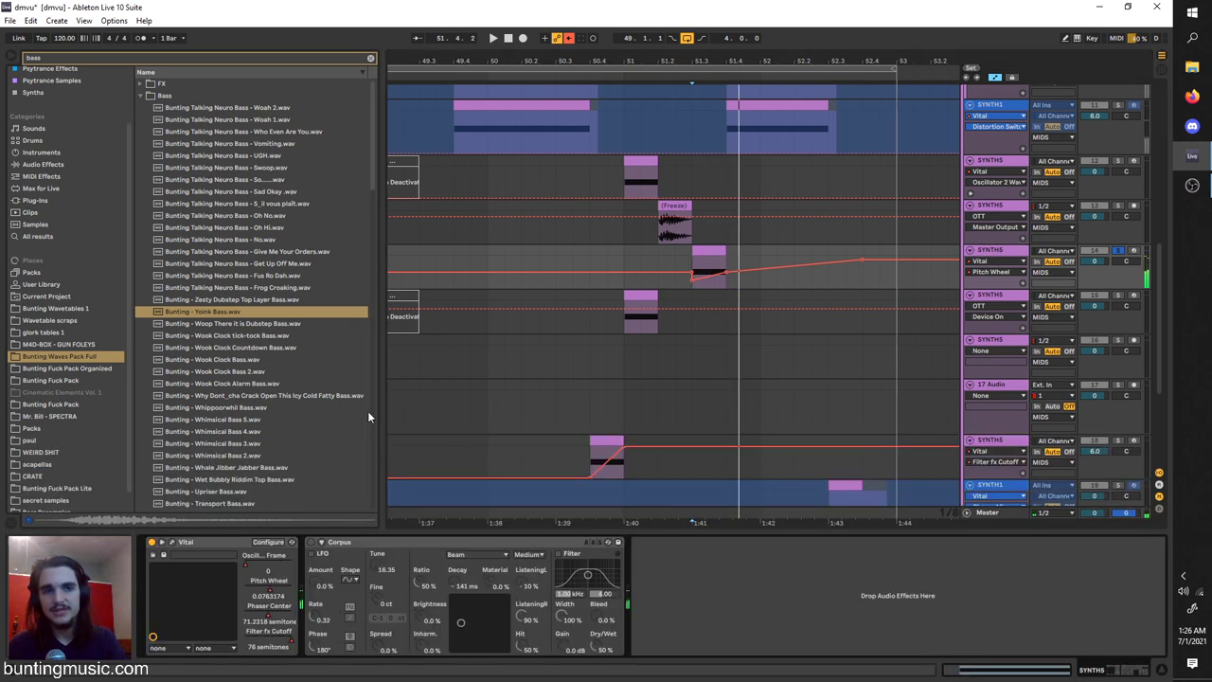
left_click(169, 542)
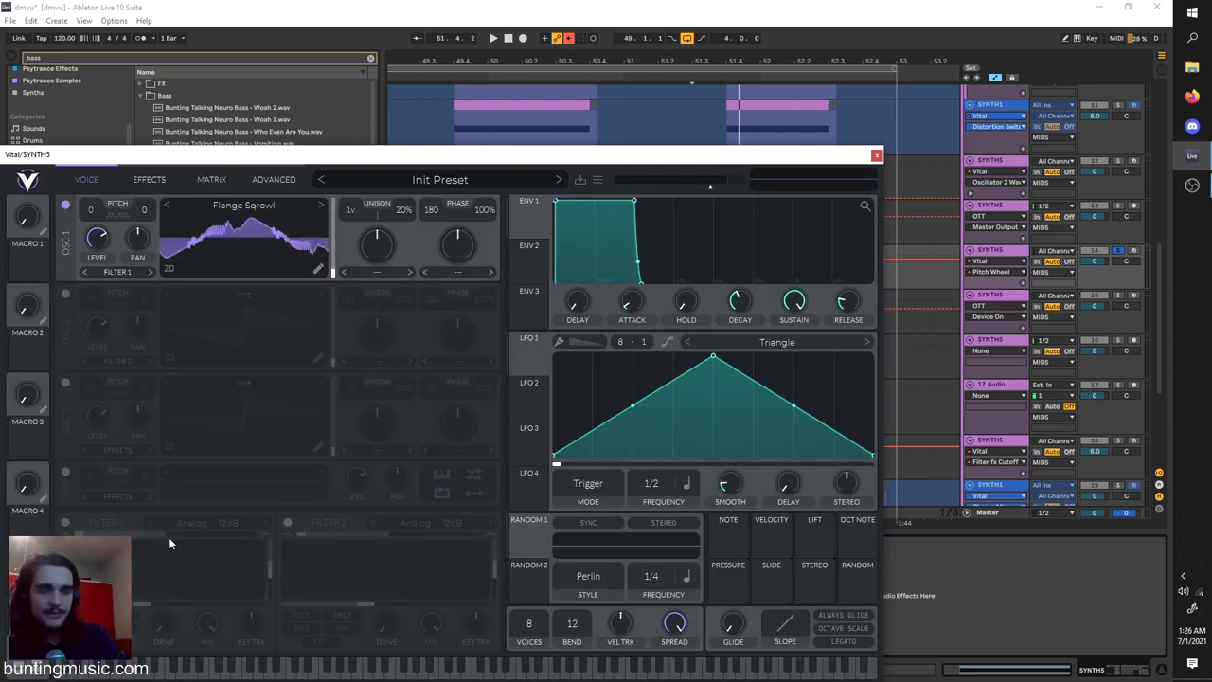
key("space")
key("space")
left_click_drag(264, 154, 649, 487)
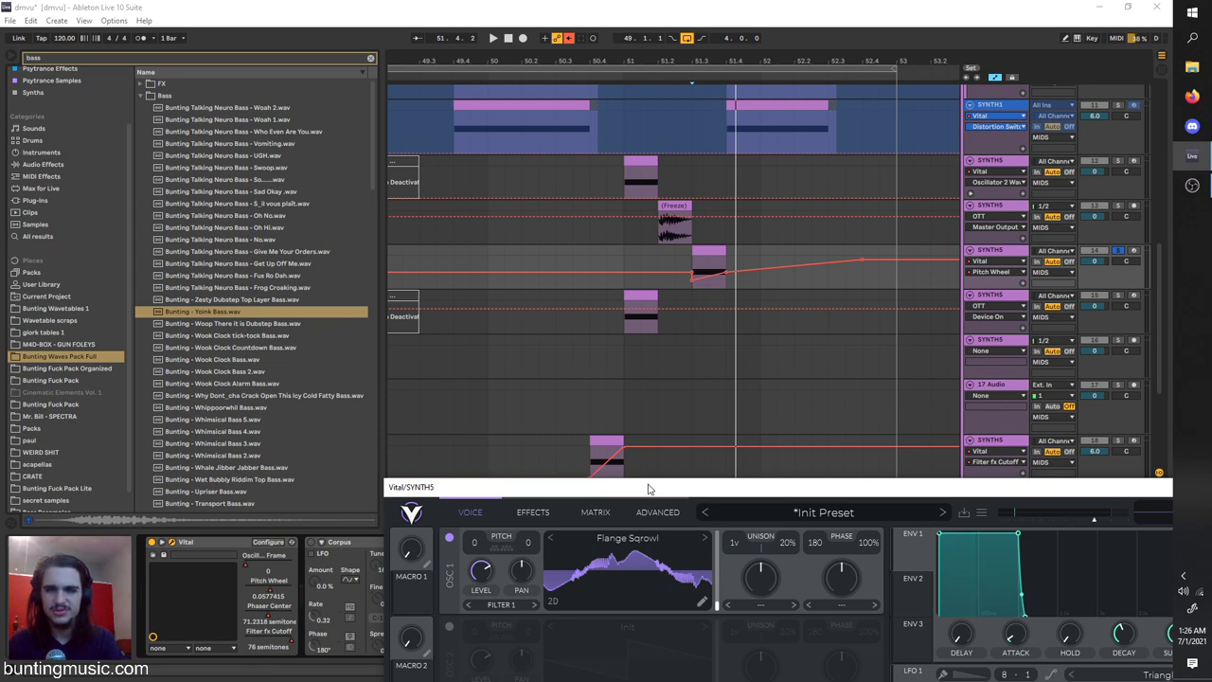
Bring the SYNTH5 Vital window fully into view and review its voice settings and effects chain.
left_click_drag(649, 488, 530, 343)
left_click_drag(444, 346, 338, 73)
left_click(335, 283)
left_click(274, 282)
left_click(341, 178)
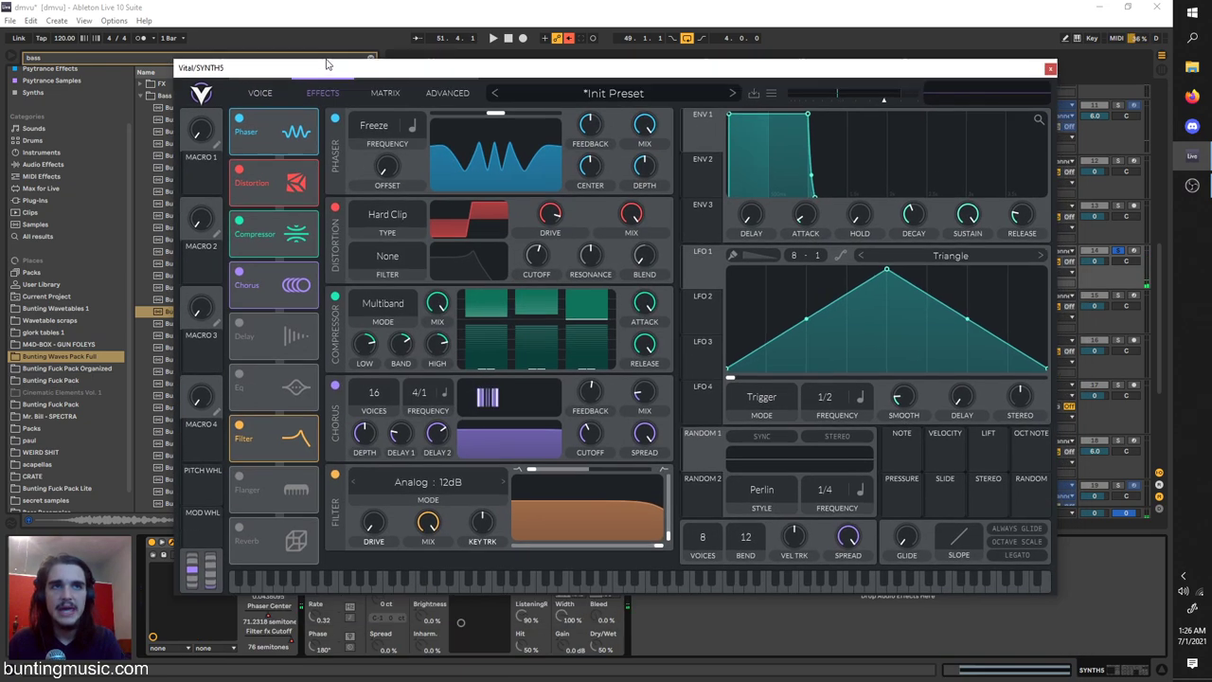
Bypass the phaser in Vital, play the fill without it, and re-enable the phaser.
left_click(240, 117)
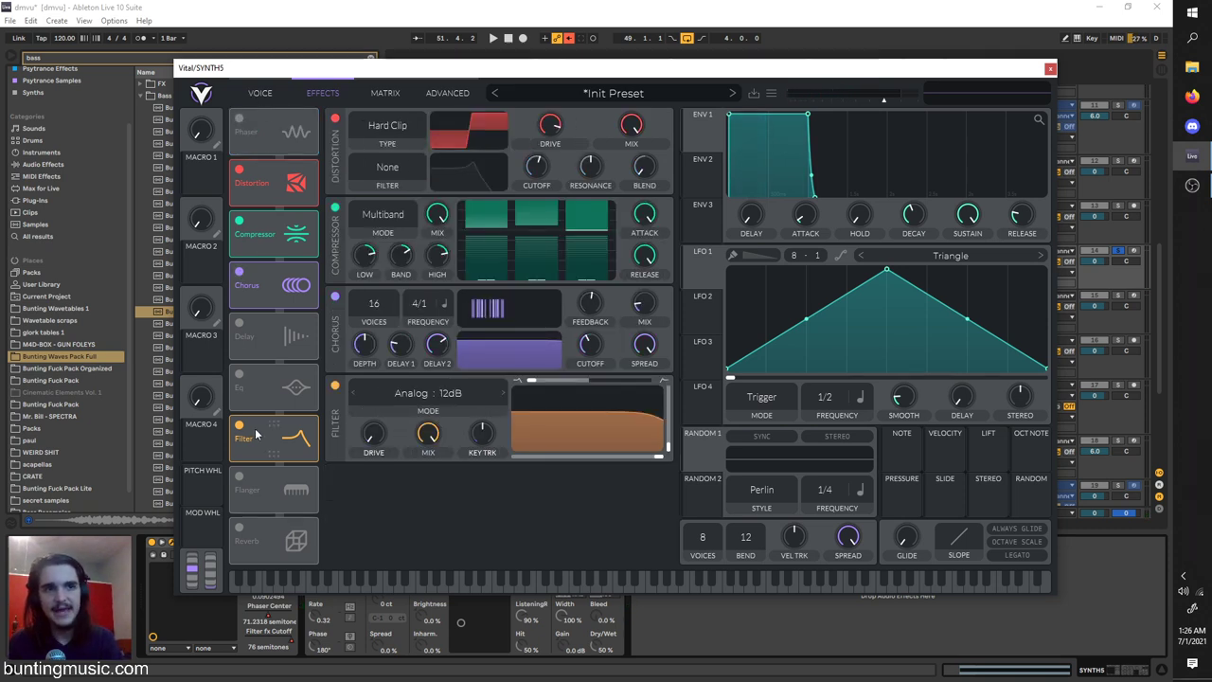
key("space")
left_click(240, 117)
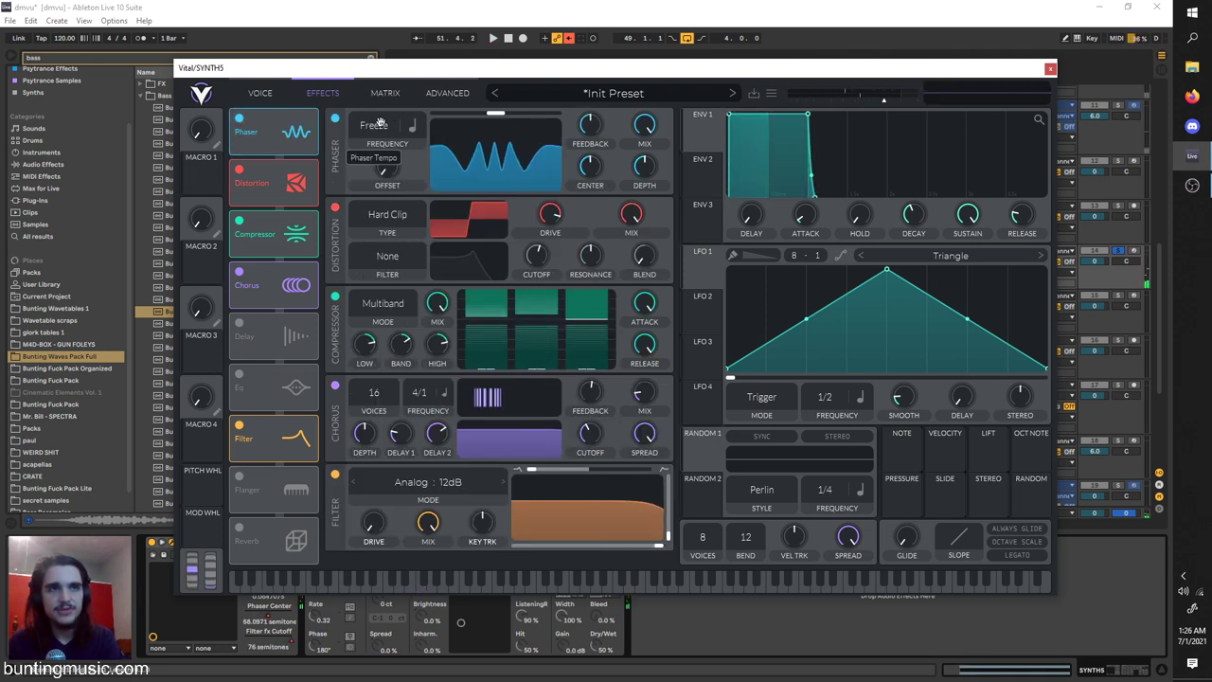
Try phaser frequencies of 4/1 and 1/2 with a raised offset, and return the frequency to Freeze.
left_click_drag(382, 98, 404, 100)
left_click_drag(386, 167, 386, 90)
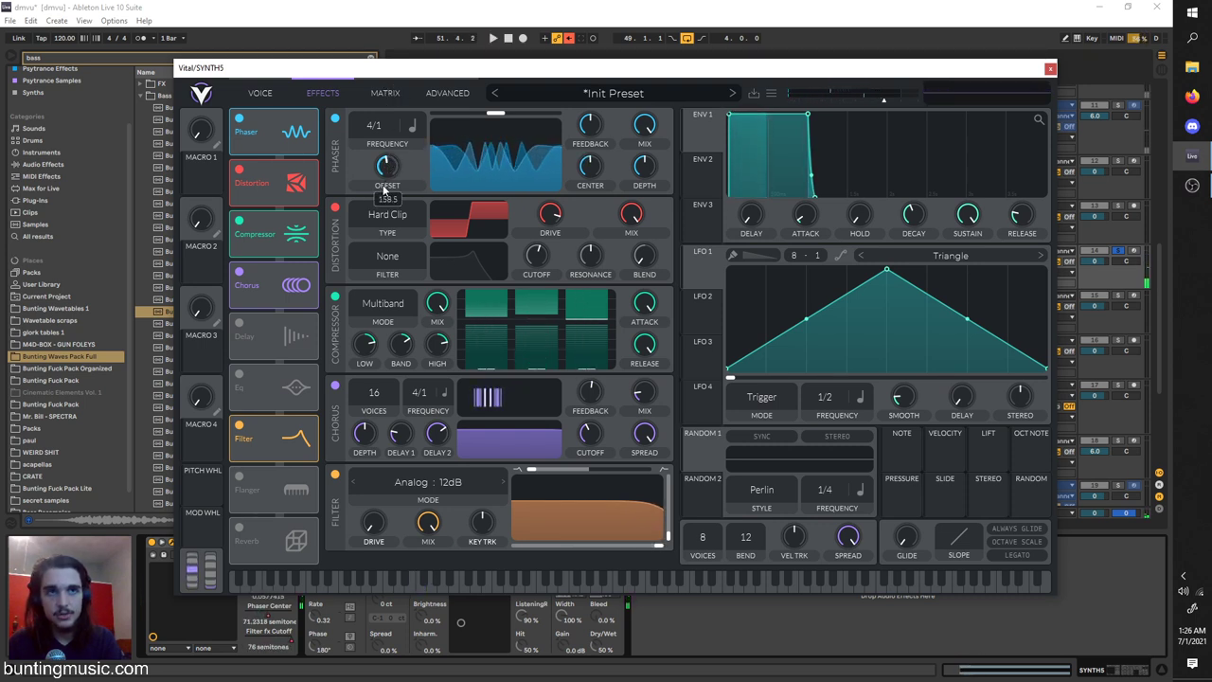
left_click_drag(383, 129, 406, 14)
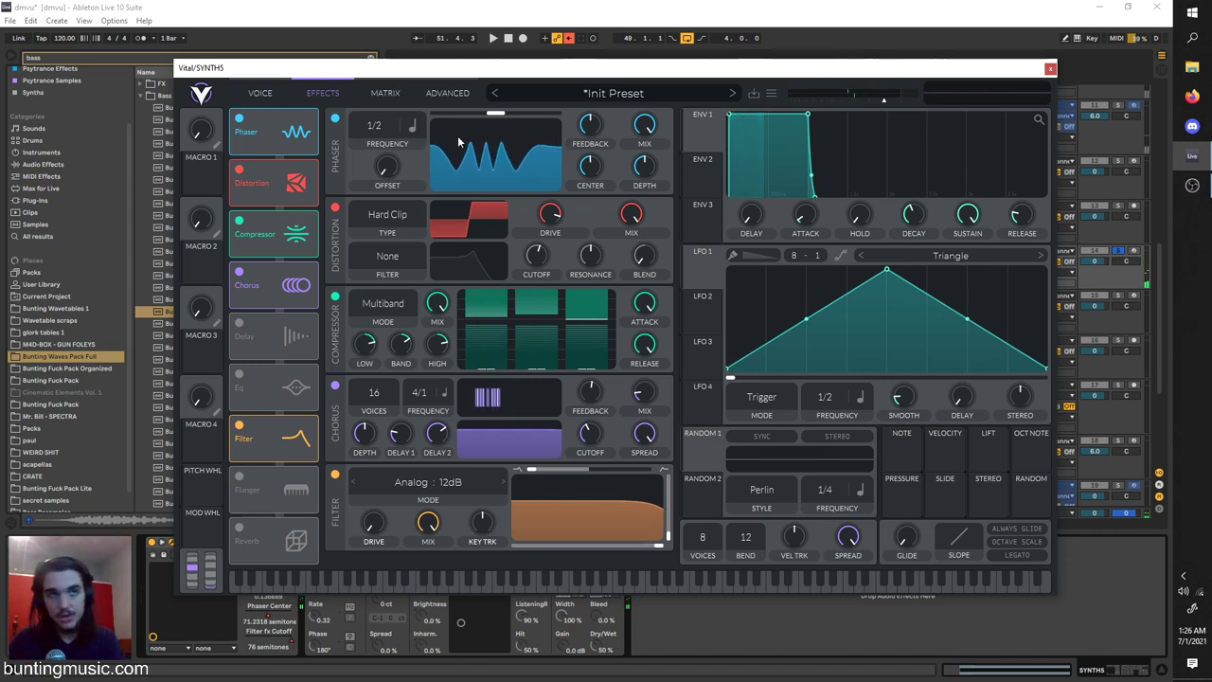
left_click_drag(384, 122, 372, 549)
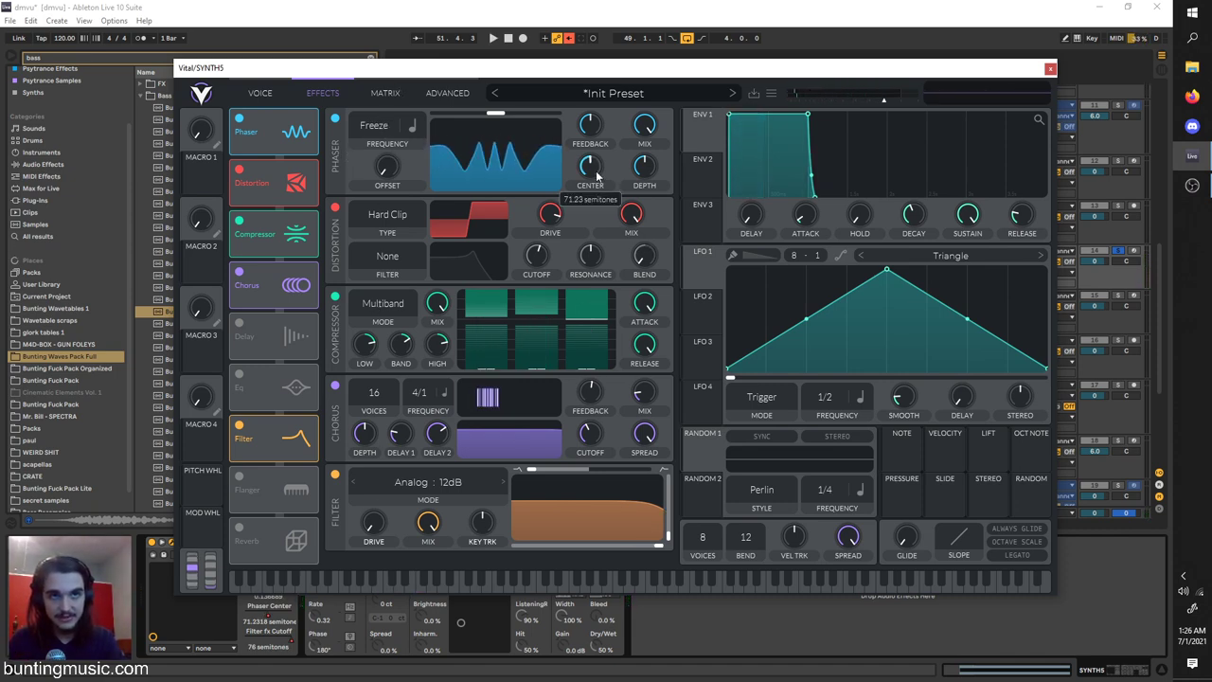
Uncover the phaser center automation on the SYNTH5 track and play its fill from 51.3.
left_click_drag(558, 71, 581, 495)
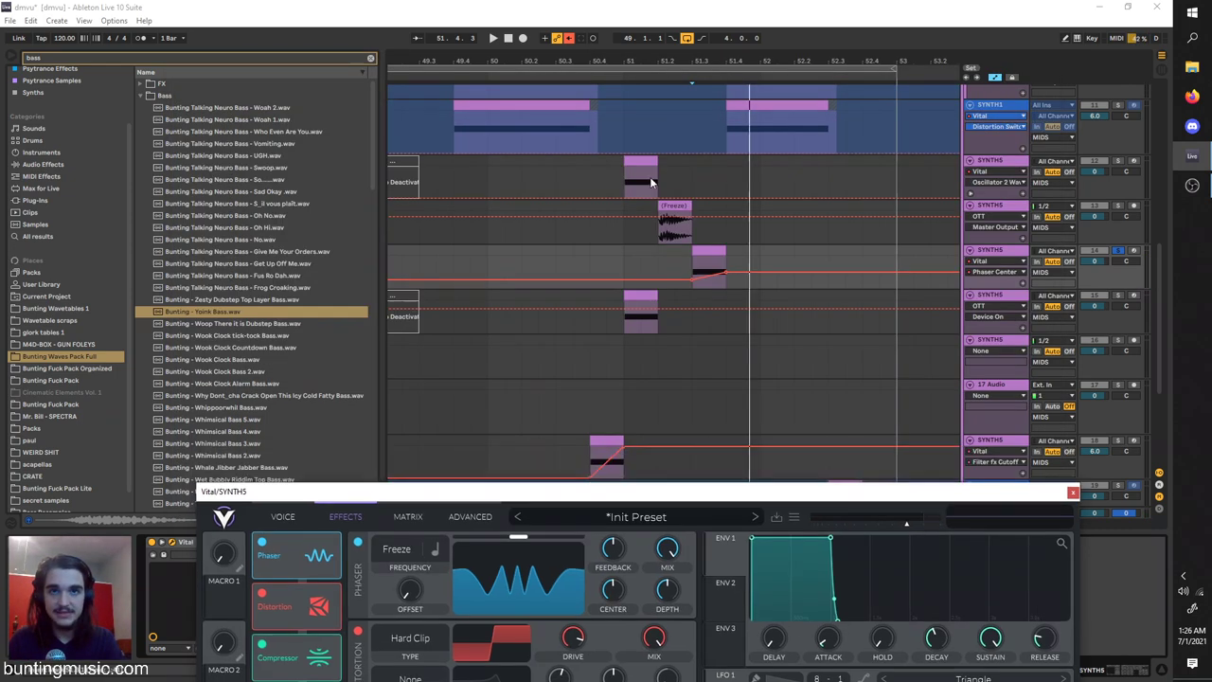
left_click(692, 265)
key("space")
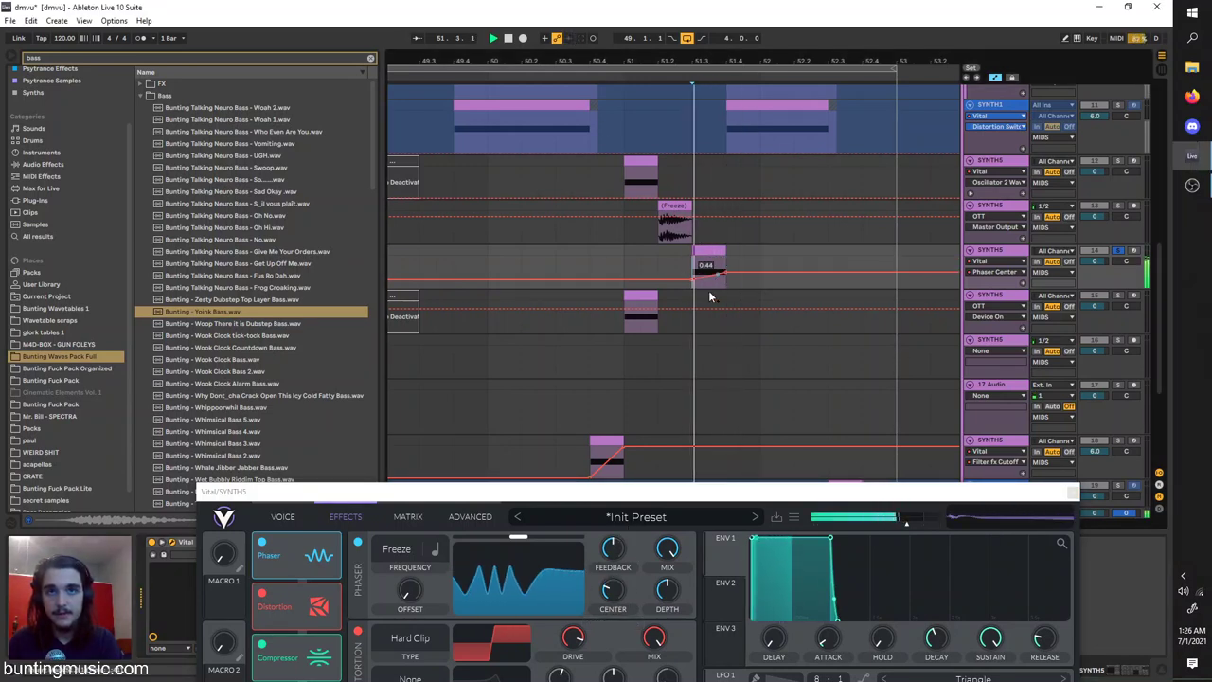
Try the phaser after the compressor in Vital's effects chain, and restore it to first place for comparison.
left_click_drag(555, 493, 597, 211)
left_click_drag(384, 274, 398, 375)
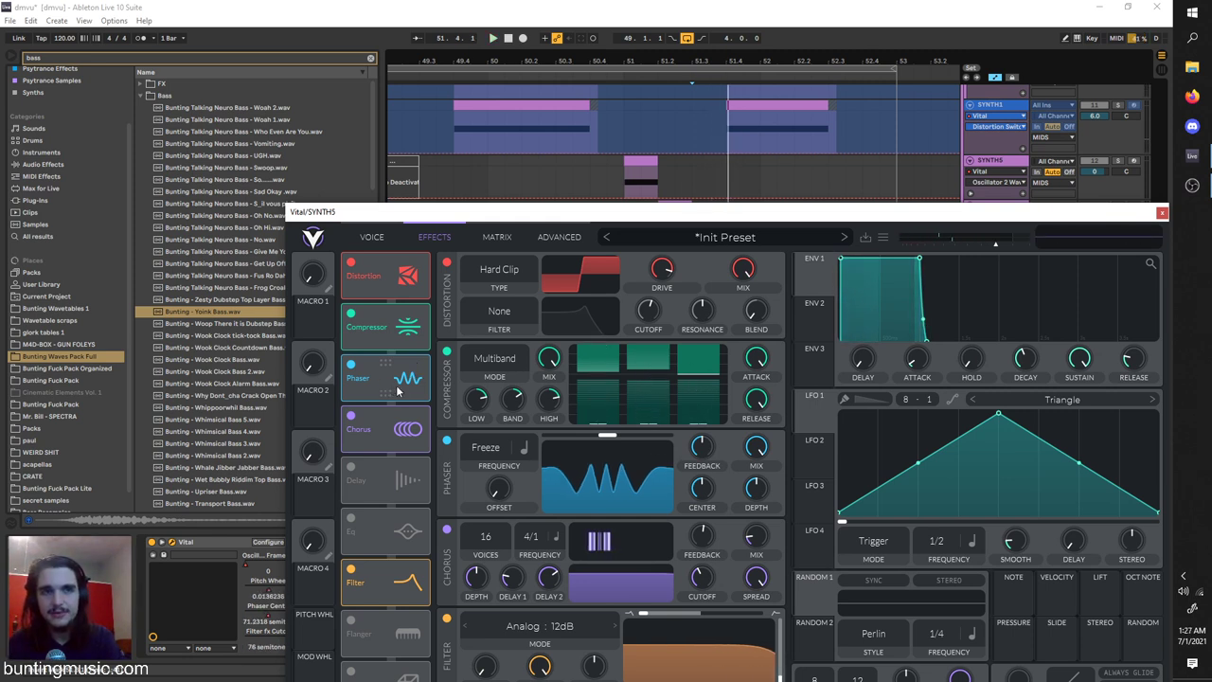
left_click_drag(398, 390, 393, 263)
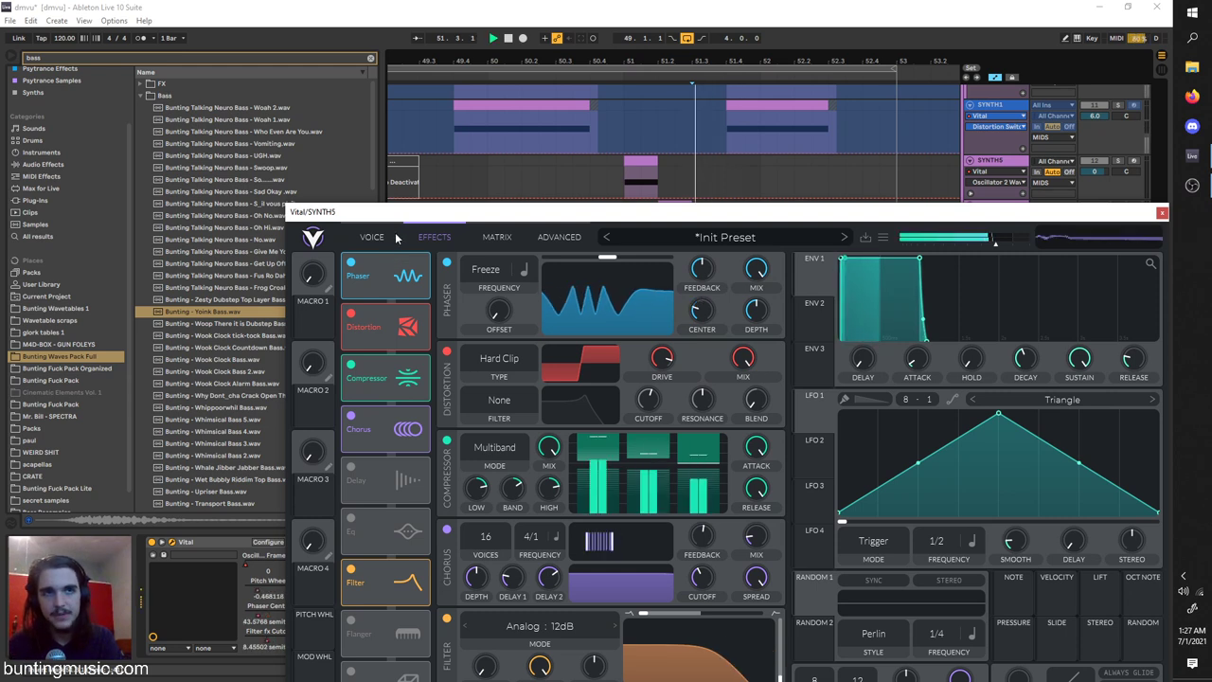
Review Vital's Flange Sqrowl oscillator along with its effects, matrix and advanced settings.
left_click(371, 237)
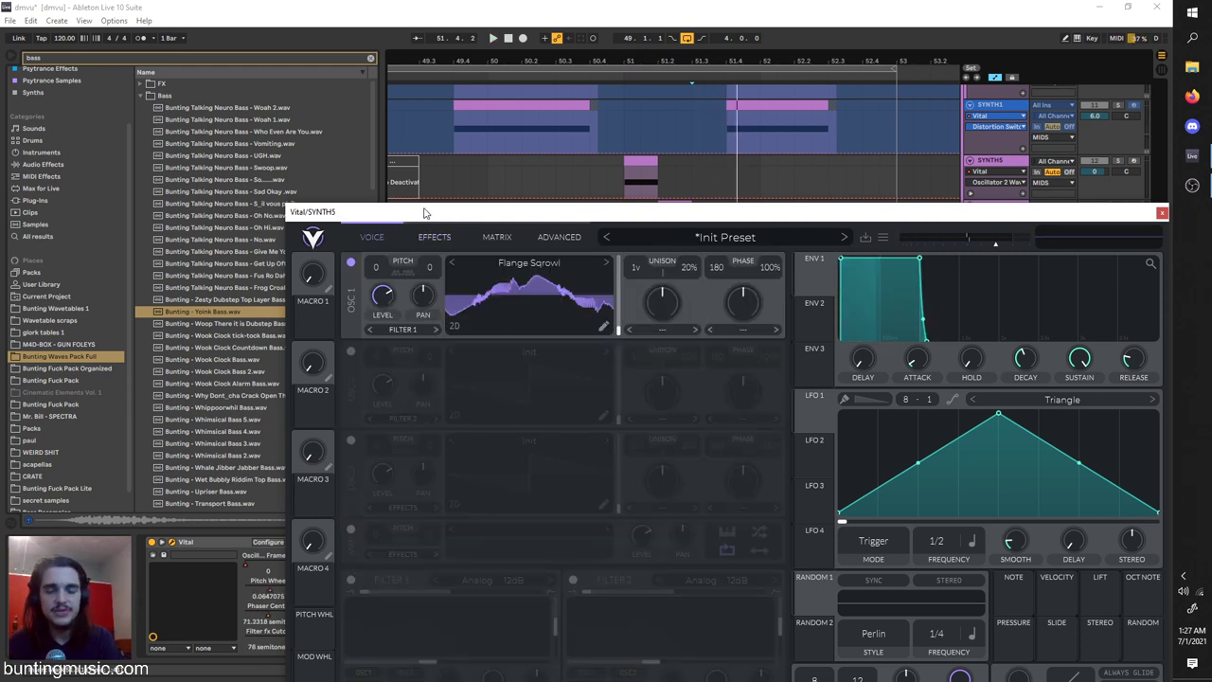
left_click_drag(429, 214, 387, 134)
left_click(401, 205)
left_click(322, 159)
left_click(371, 163)
left_click(489, 153)
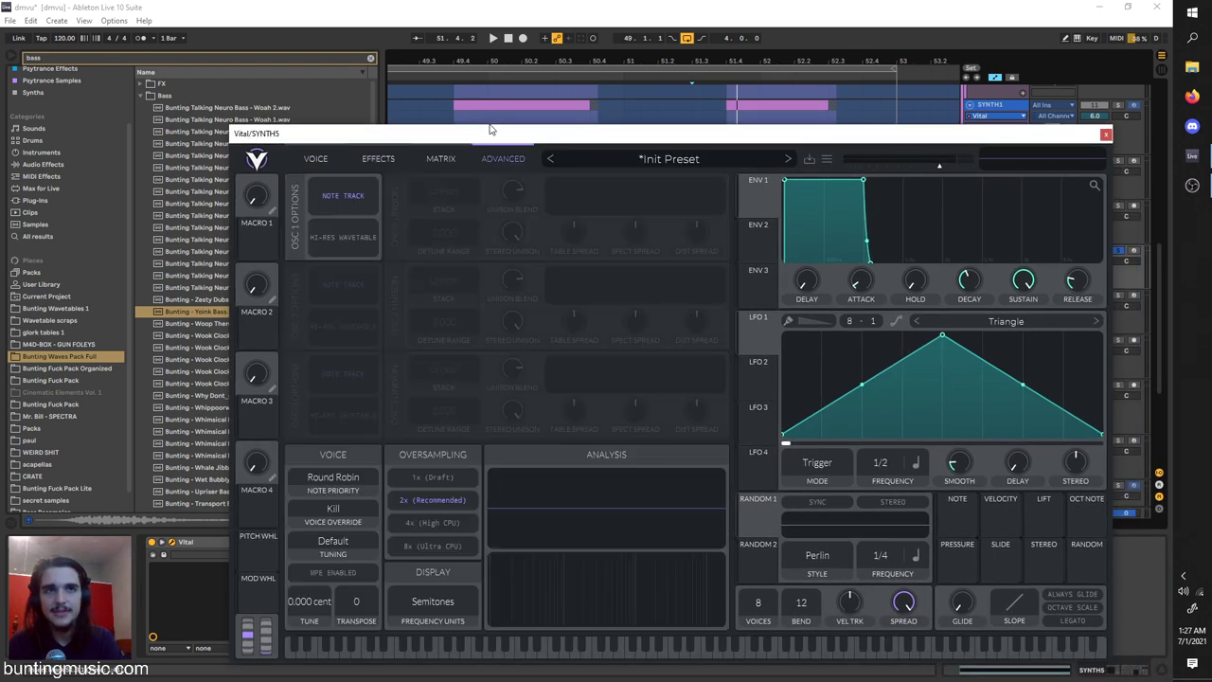
left_click(379, 160)
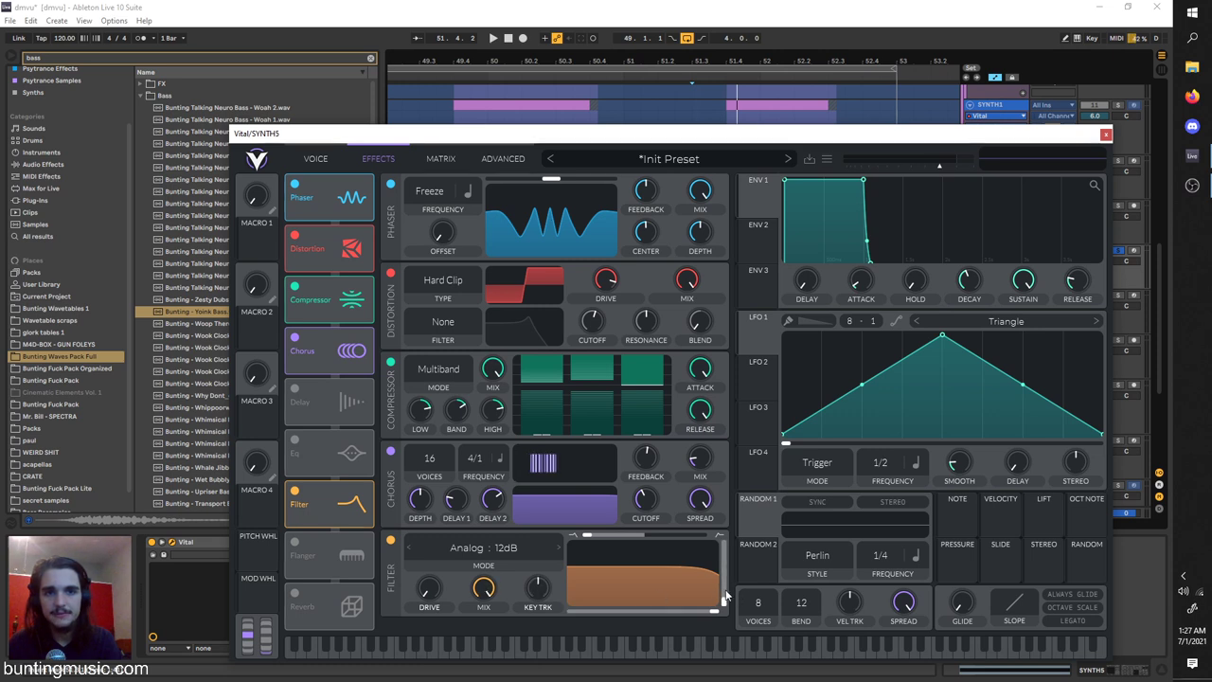
Slightly adjust the effects filter's resonance and replay the fill at 51.3 with its filter cutoff automation in view.
mouse_move(725, 597)
left_mouse_down()
mouse_move(724, 552)
mouse_move(725, 601)
left_mouse_up()
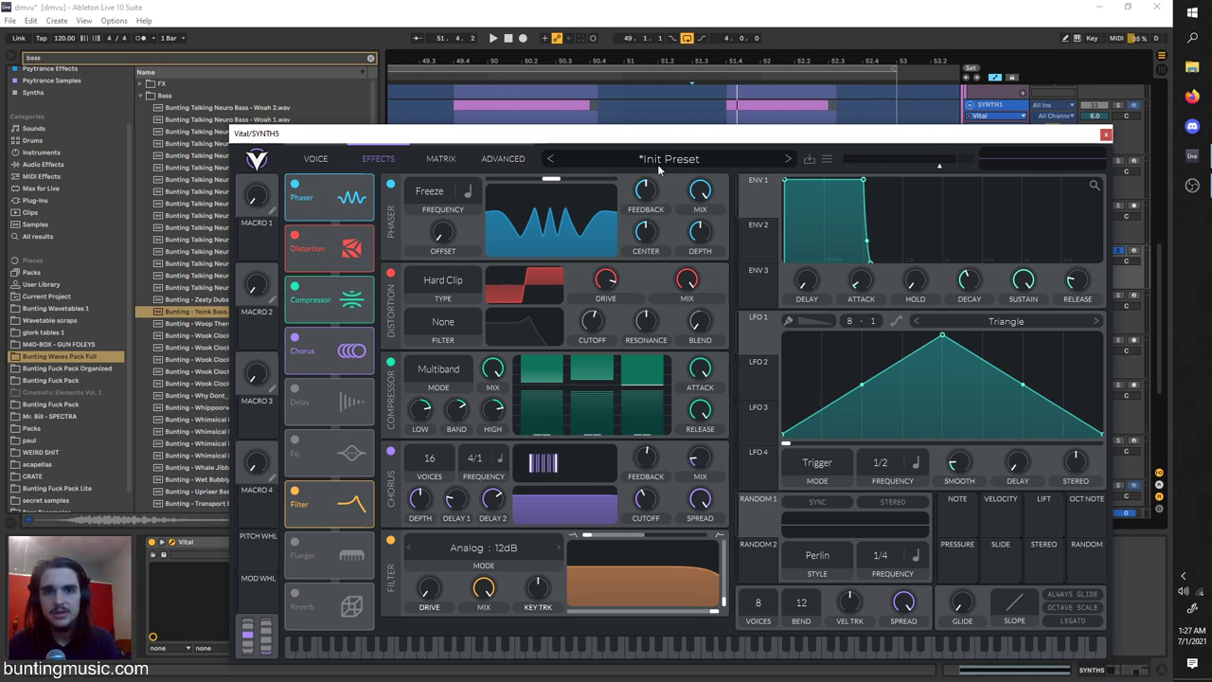
left_click_drag(645, 134, 745, 514)
key("space")
key("space")
key("space")
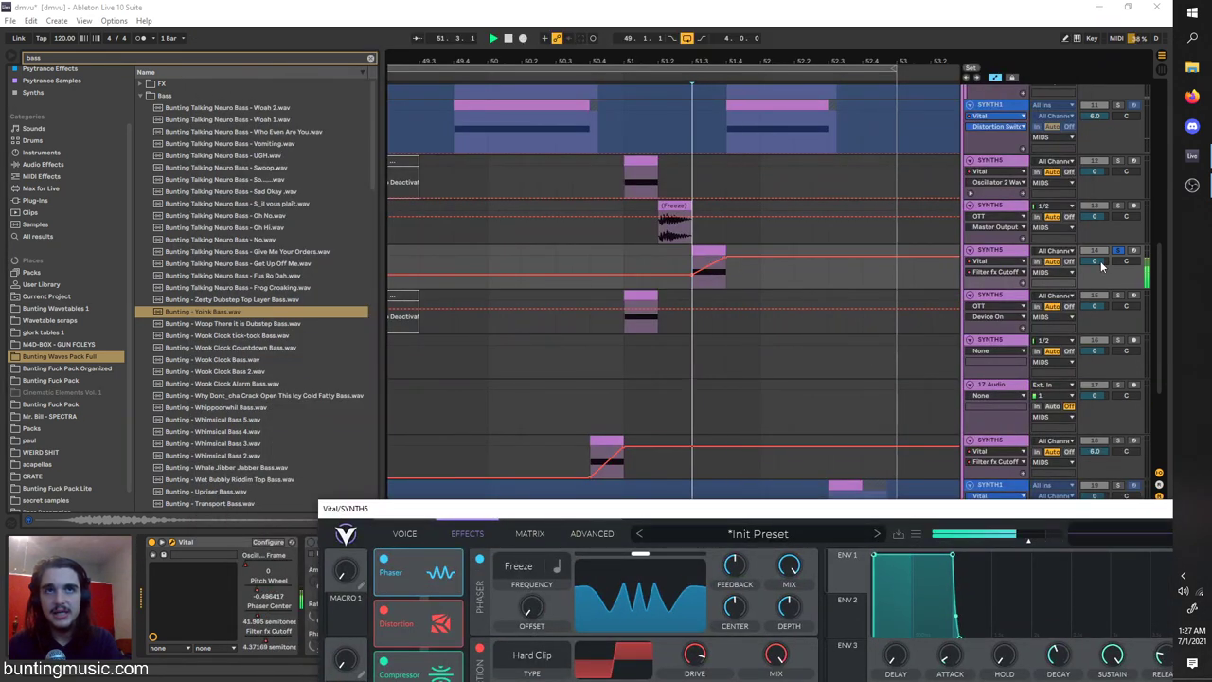
key("space")
Release the solo on the SYNTH5 track and replay the 51.3 fill with all tracks audible.
left_click(1118, 250)
key("space")
key("space")
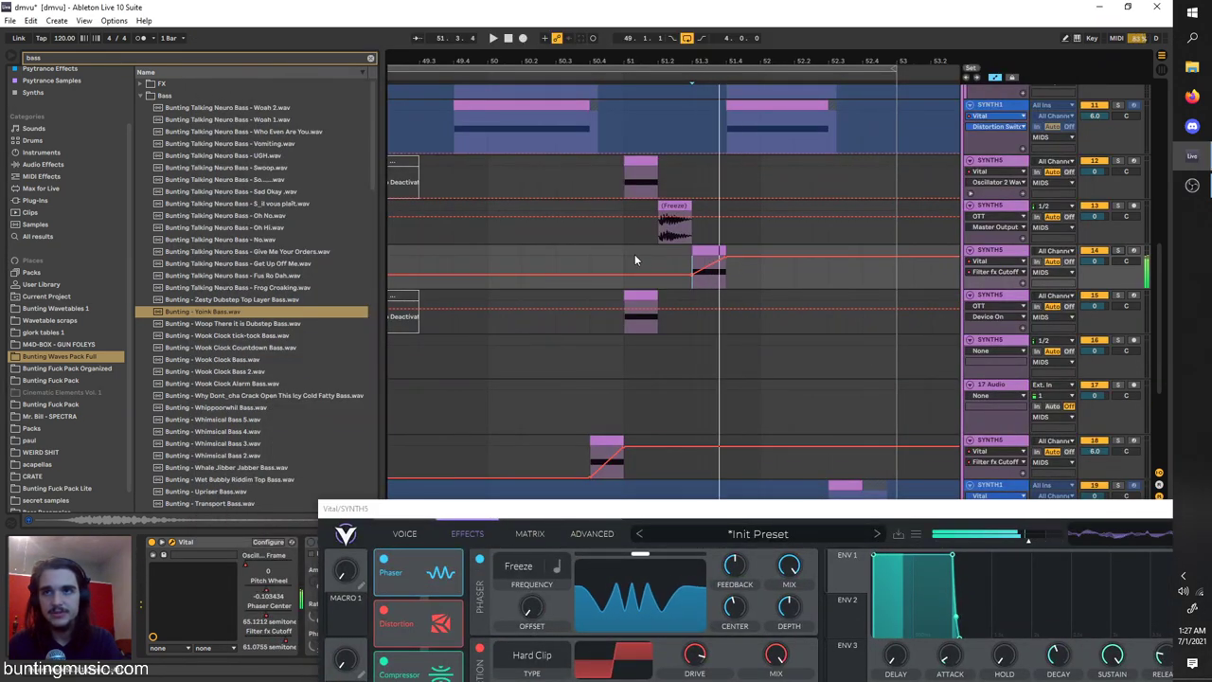
Solo the uppermost SYNTH5 track, play its fill at bar 51, release the solo and deactivate the track.
left_click(584, 257)
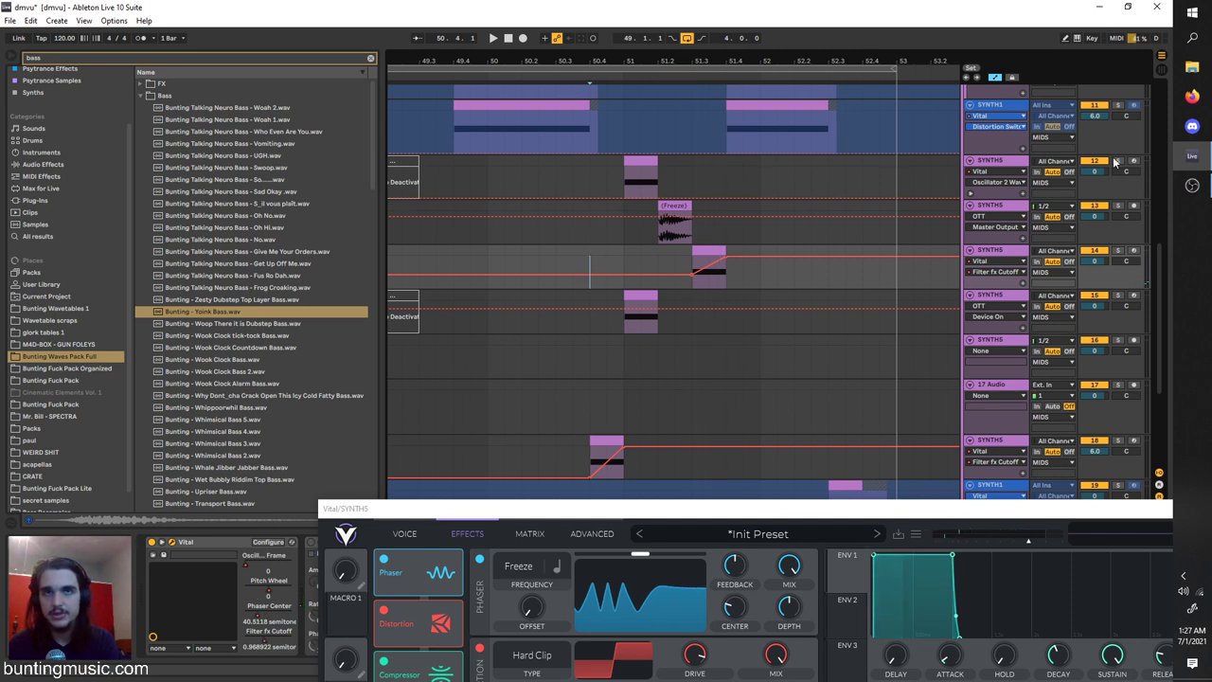
left_click(624, 187)
key("space")
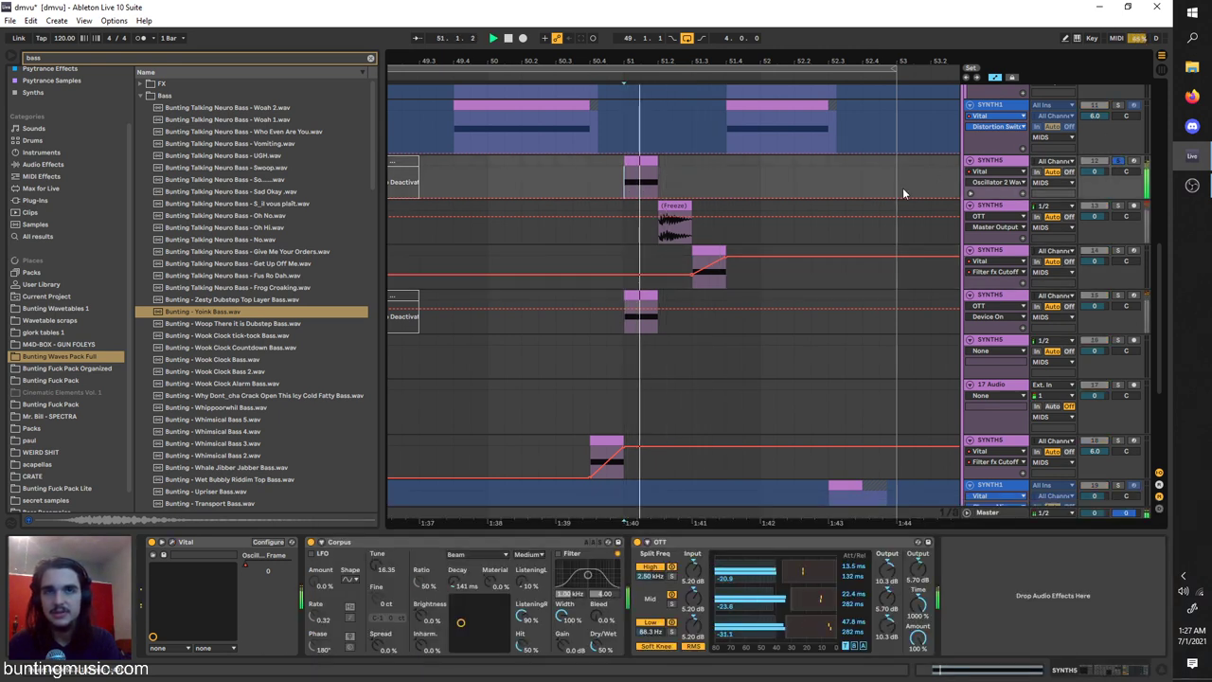
left_click(1121, 162)
left_click(1121, 162)
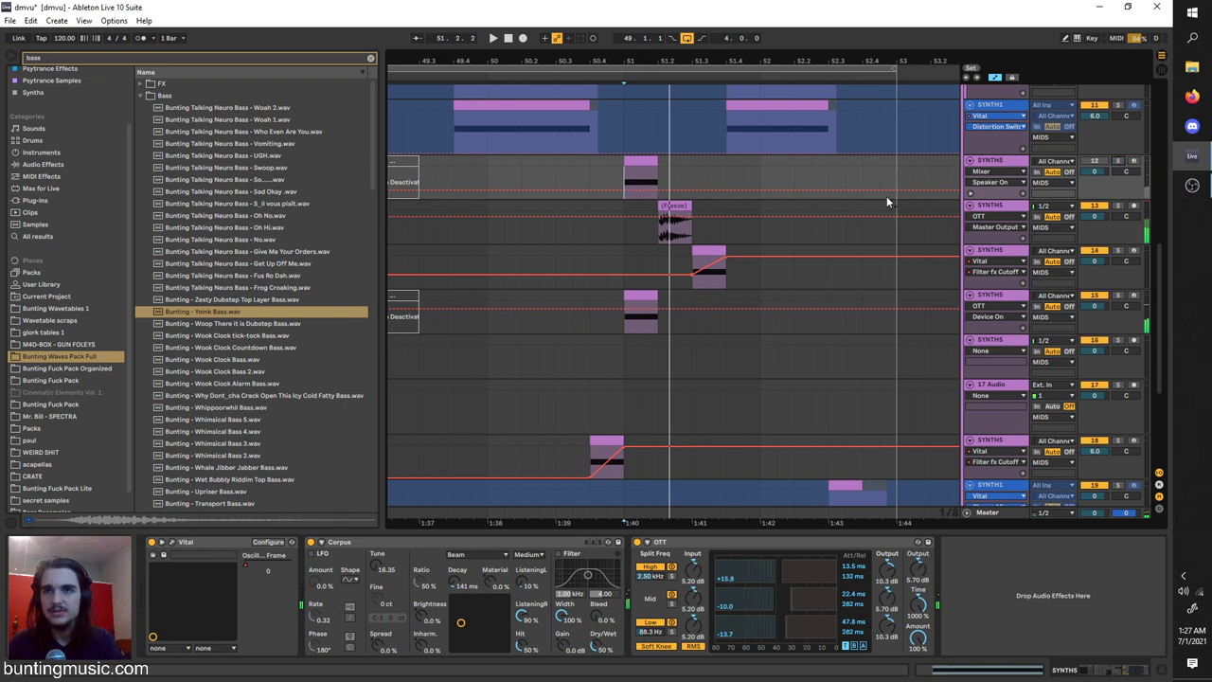
Play the sequence of fills from 50.4 without any solo, and close the SYNTH5 Vital window.
left_click(580, 182)
key("space")
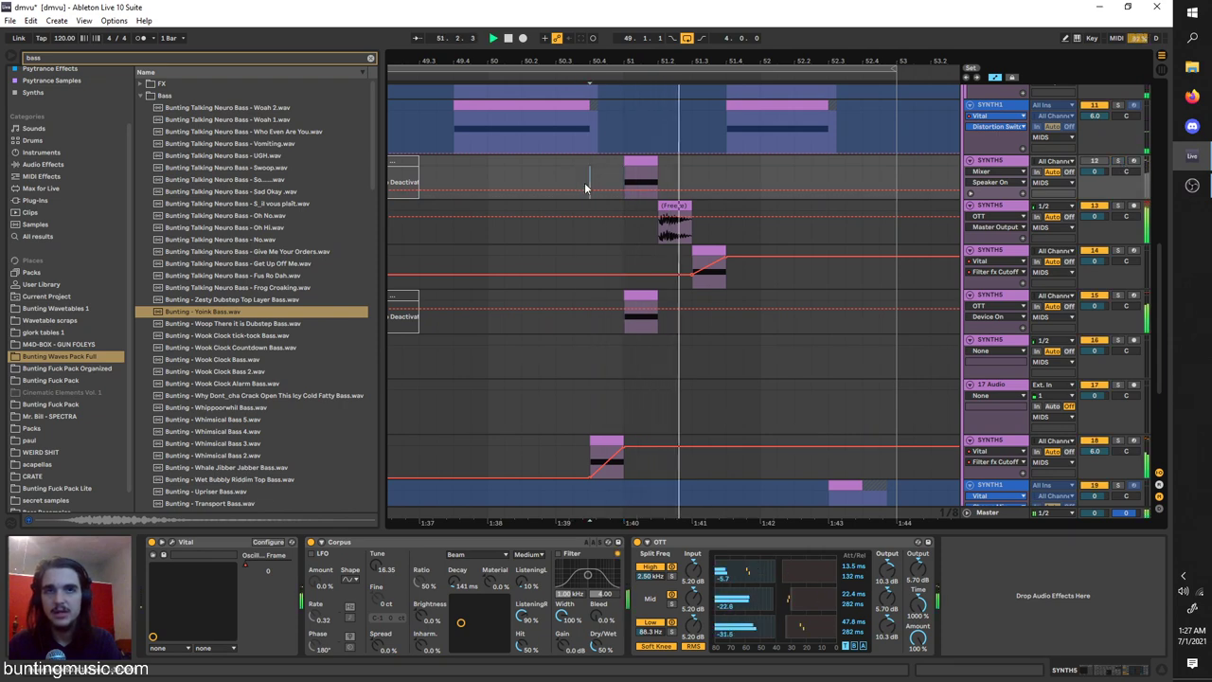
left_click(698, 282)
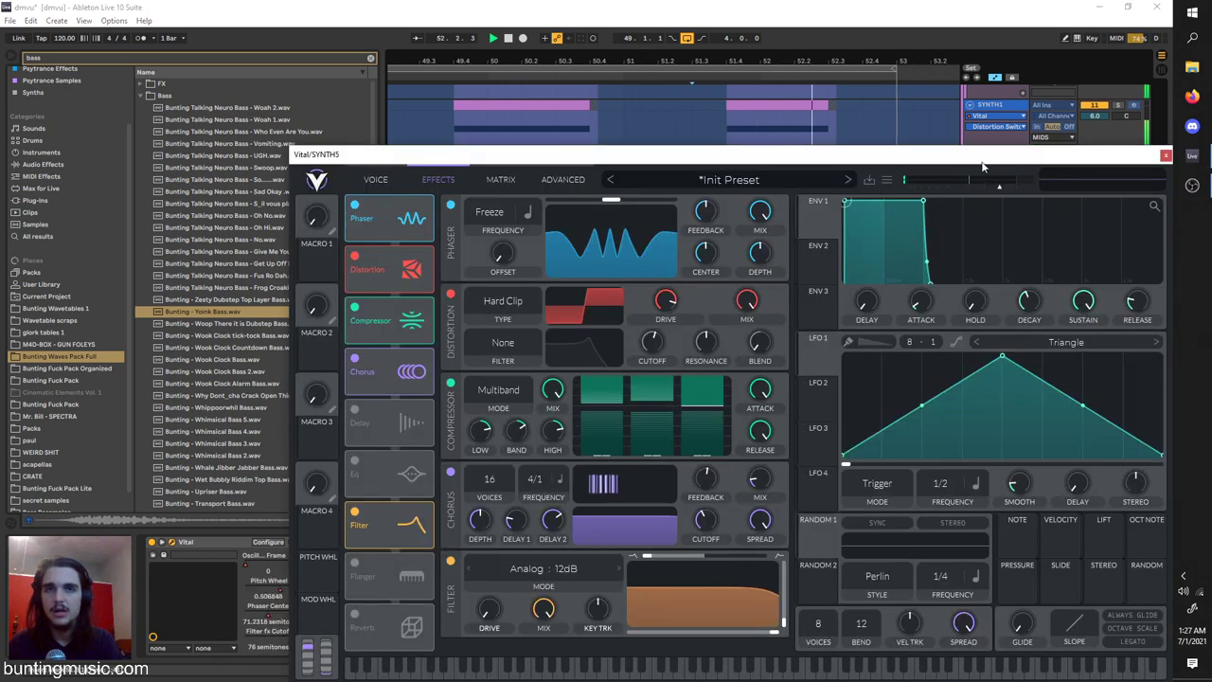
left_click(1165, 156)
Unfreeze the SYNTH1 track holding the 52.3 clip, solo it, and play the clip.
scroll(795, 350, "down", 3)
left_click(826, 435)
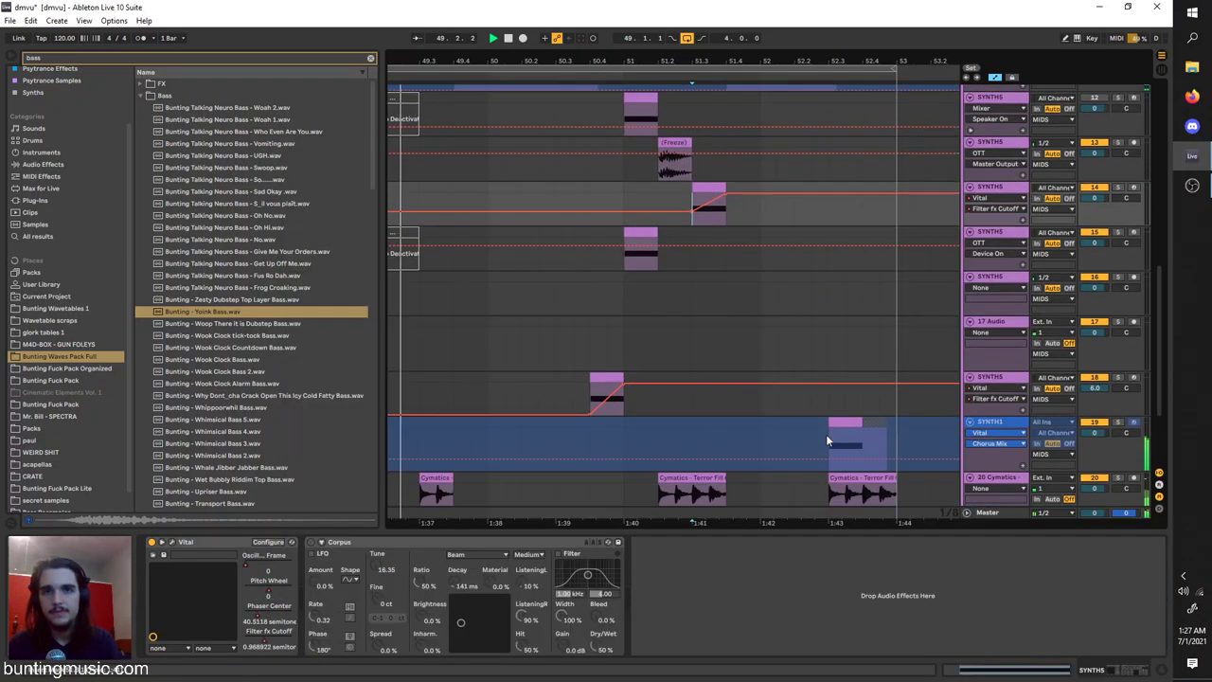
right_click(986, 443)
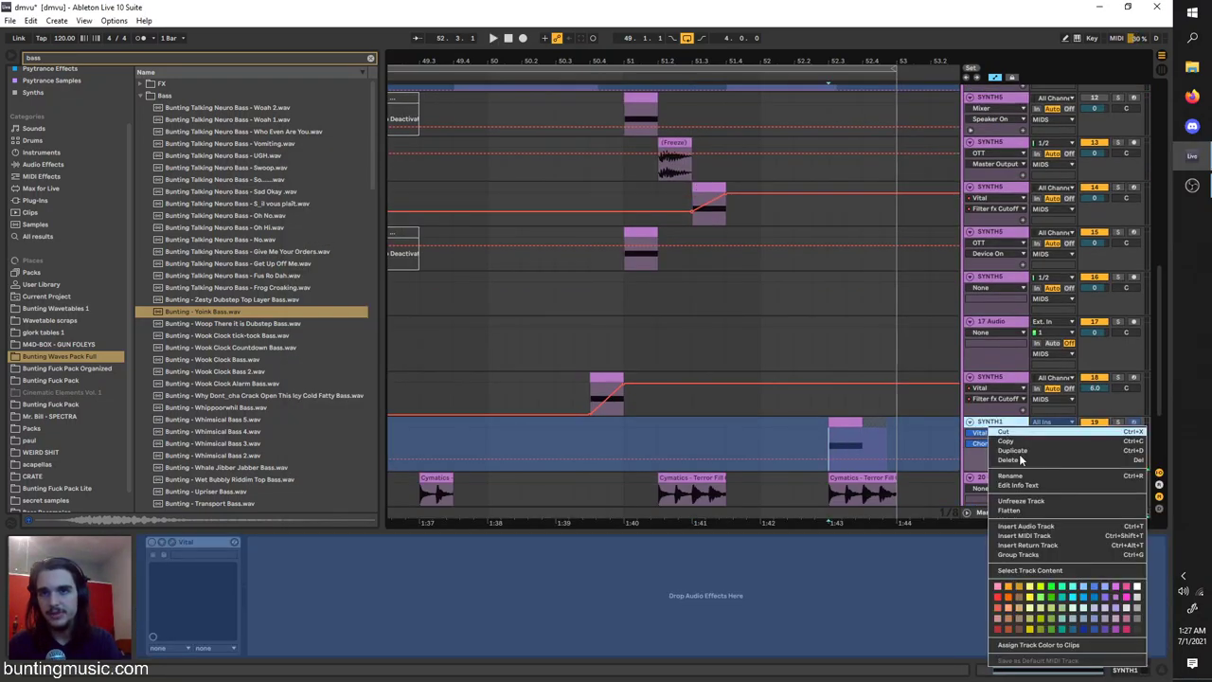
left_click(1027, 512)
left_click(1118, 421)
key("space")
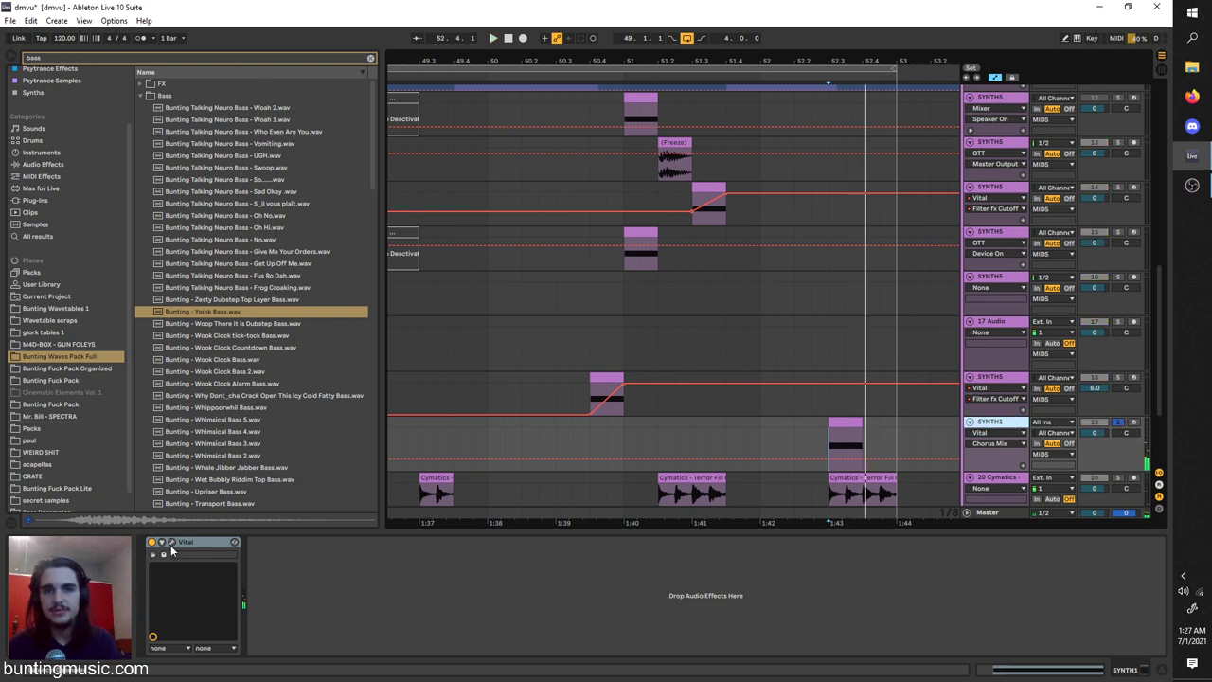
Open the SYNTH1 Vital effects and audition the clip while toggling the distortion off and back on.
left_click(172, 544)
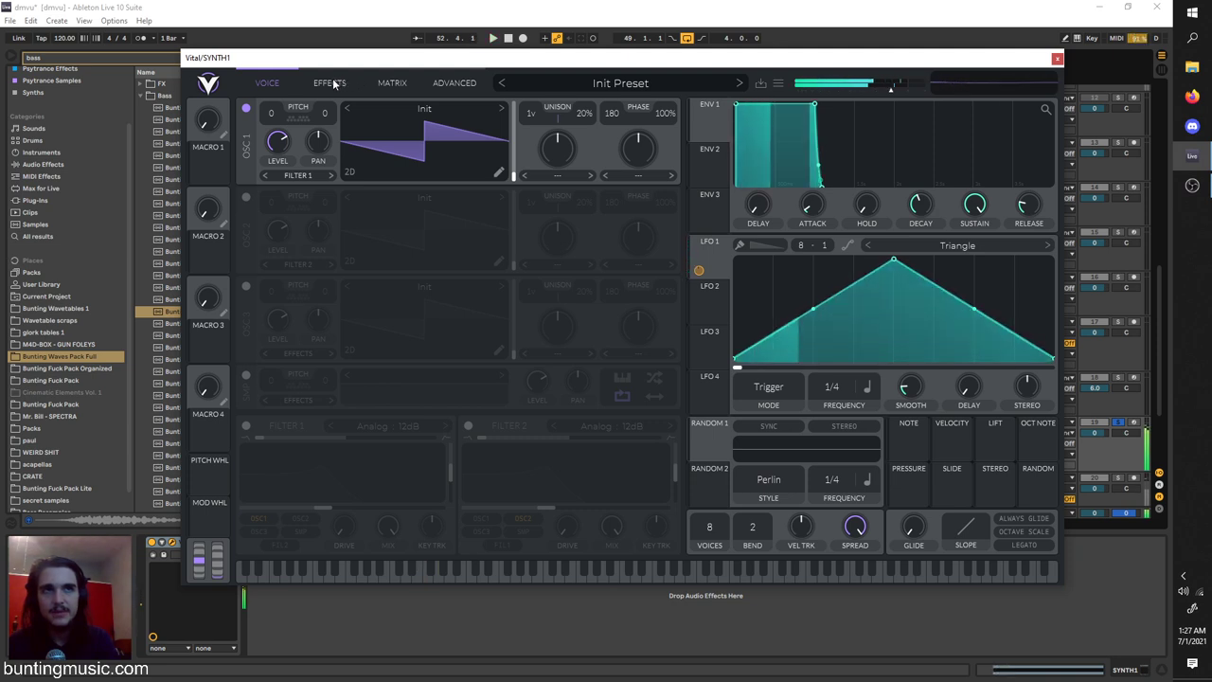
left_click(329, 83)
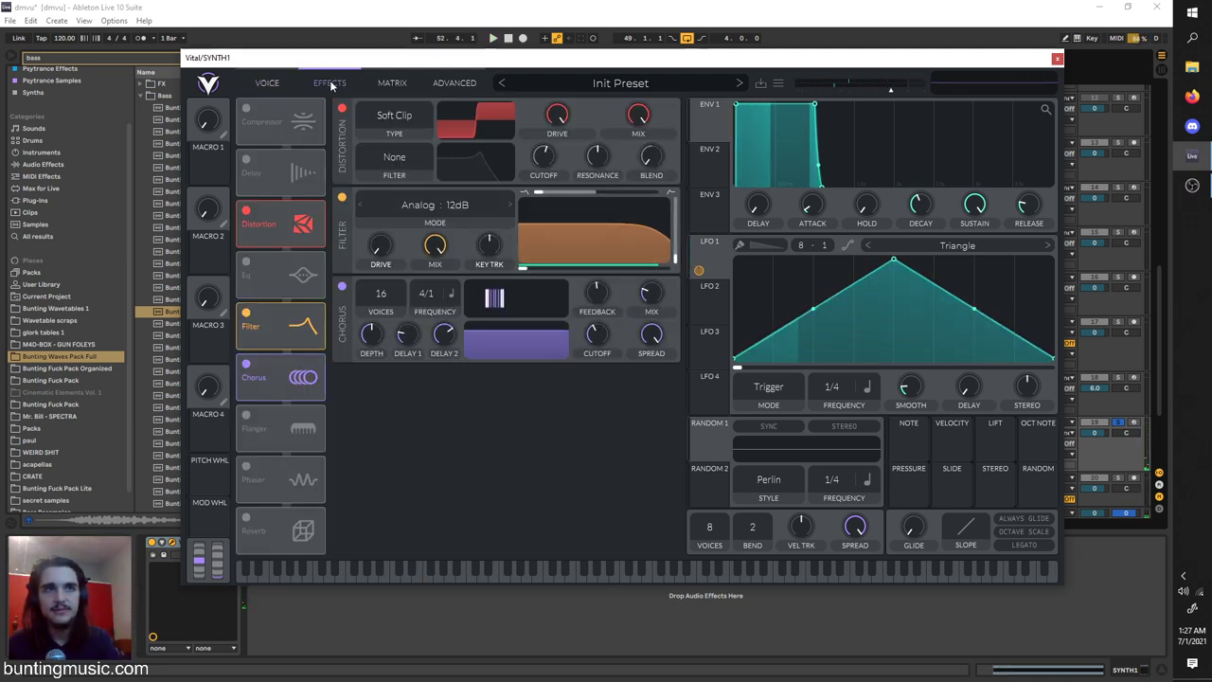
left_click(247, 209)
left_click(246, 209)
key("space")
key("space")
Apply LFO 1 to the effects filter's cutoff and move the filter directly after the distortion.
left_click_drag(715, 253, 594, 268)
left_click_drag(834, 384, 832, 417)
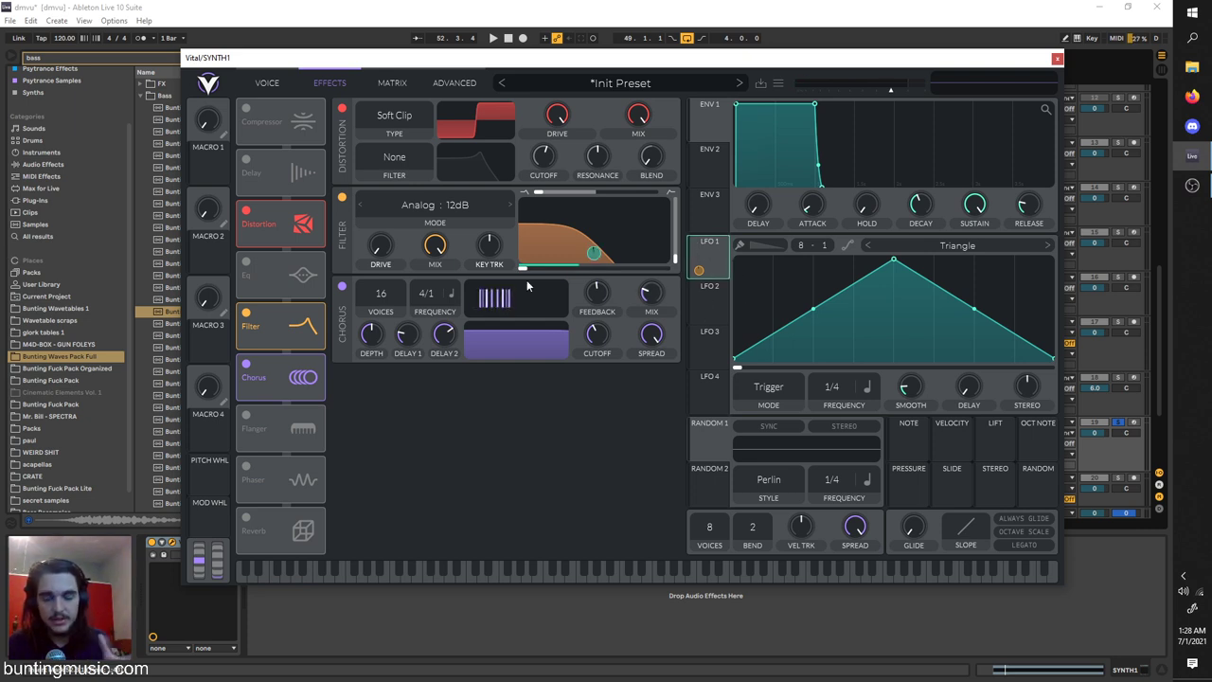
left_click_drag(281, 325, 280, 274)
Compare the clip with the chorus off and on, and move the chorus directly after the filter.
left_click(246, 363)
key("space")
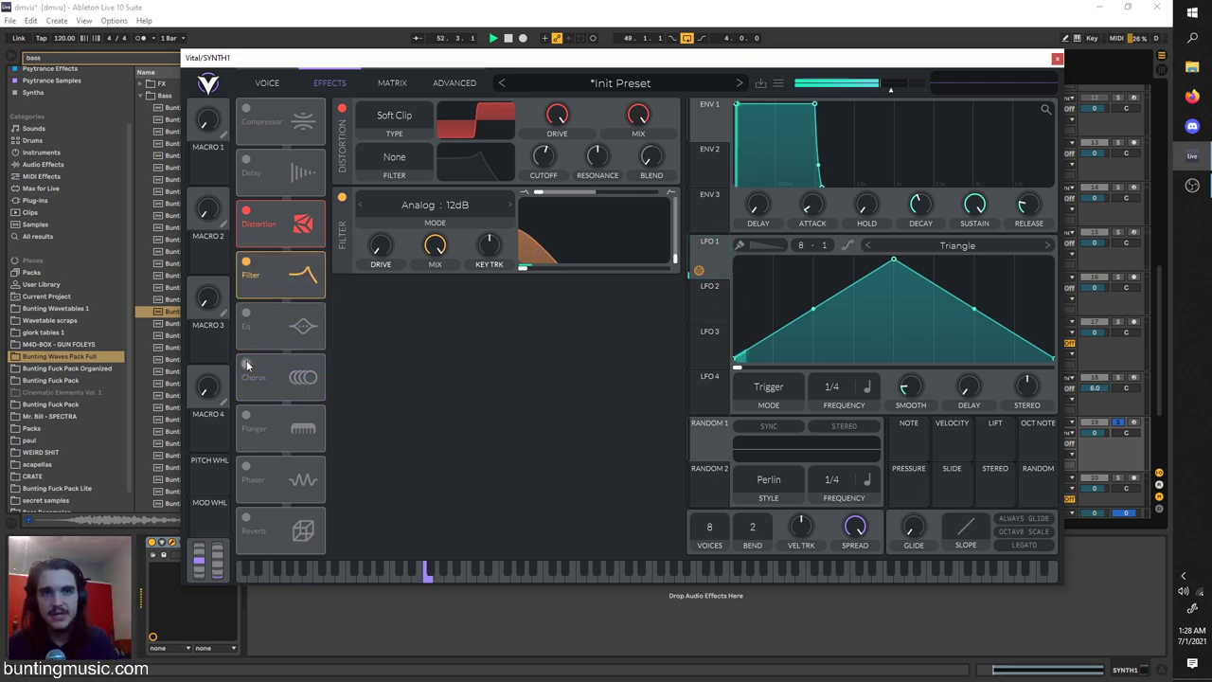
left_click(246, 363)
left_click_drag(274, 373, 284, 318)
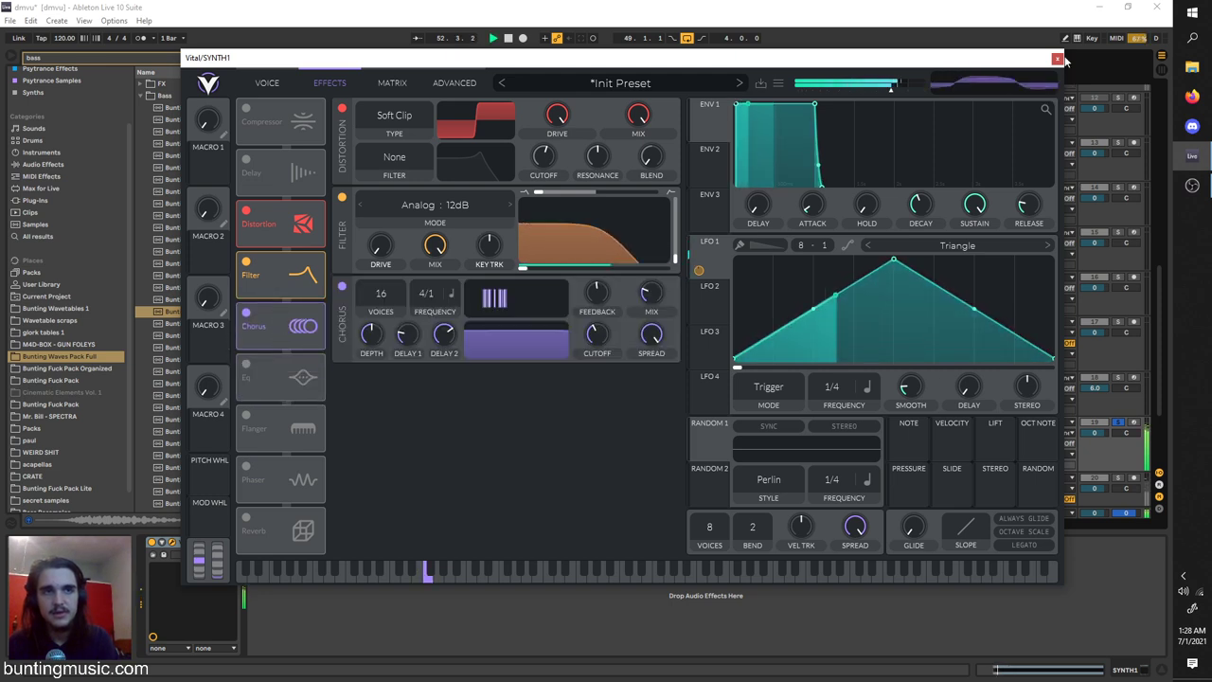
key("space")
Browse the Glorkglunk wavetables available for oscillator 1.
left_click(277, 89)
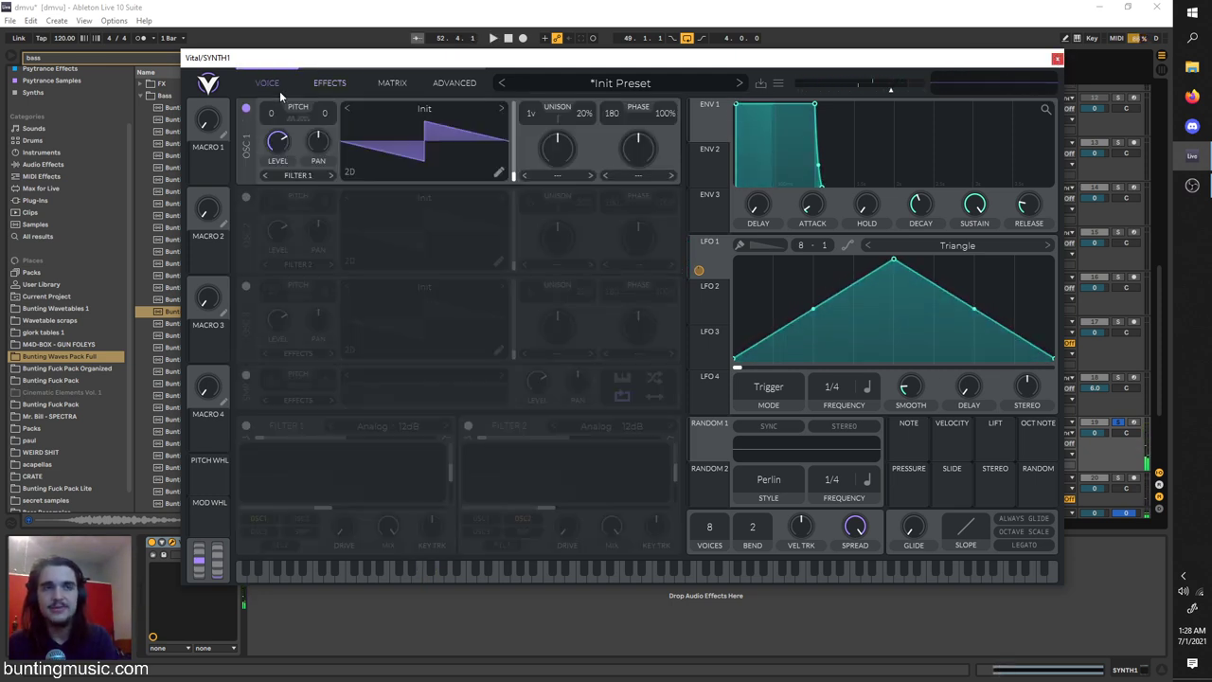
left_click(480, 106)
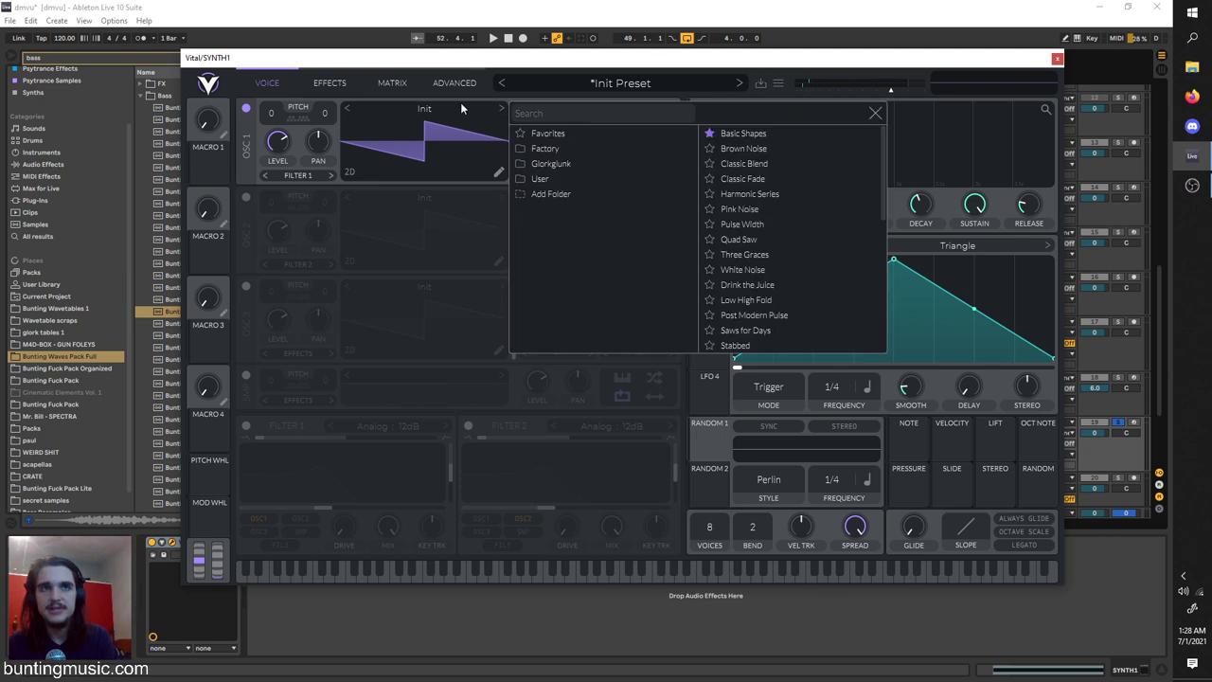
left_click(578, 163)
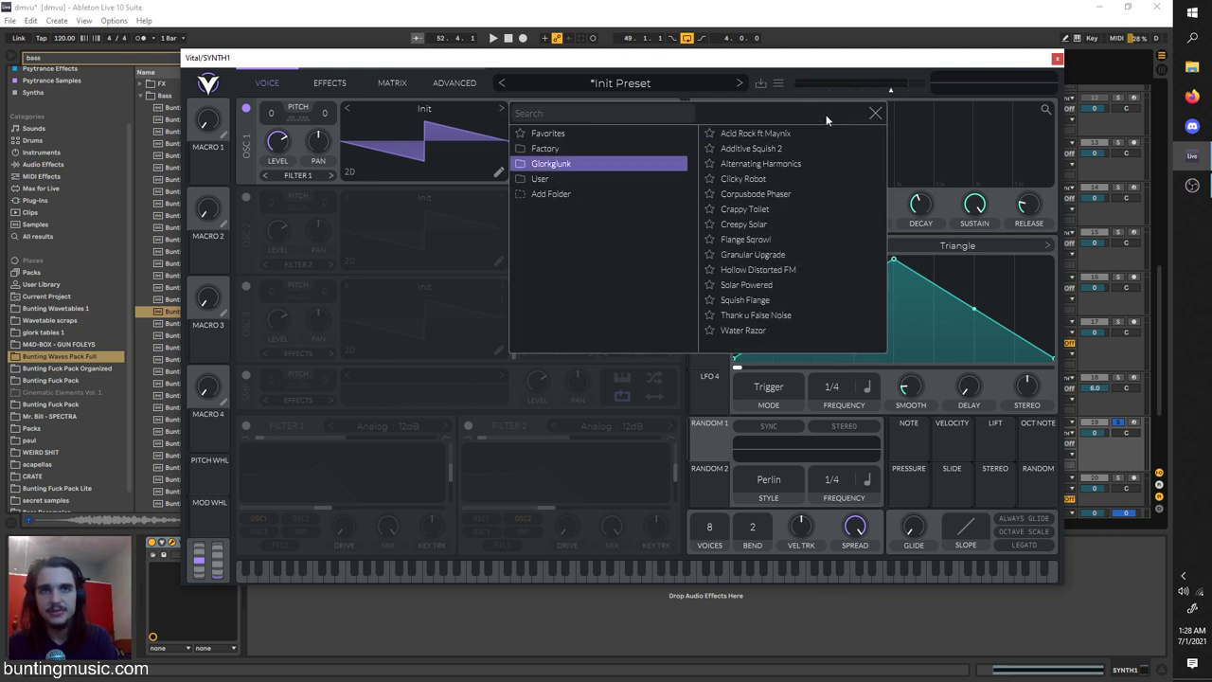
left_click(876, 114)
Load the Basic Shapes wavetable into oscillator 1, play the clip, raise the wave frame, and close Vital.
left_click(431, 107)
left_click(571, 132)
left_click(568, 148)
left_click(744, 162)
left_click(762, 136)
key("space")
left_click(876, 113)
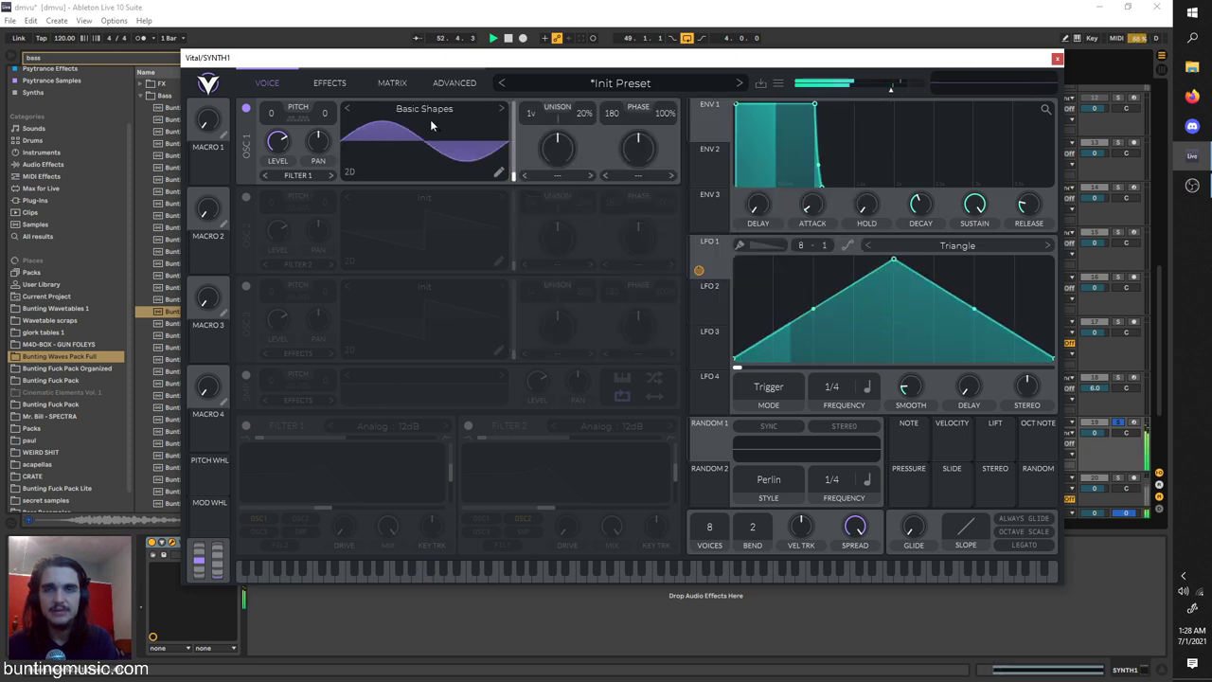
left_click_drag(515, 170, 518, 144)
left_click(1057, 61)
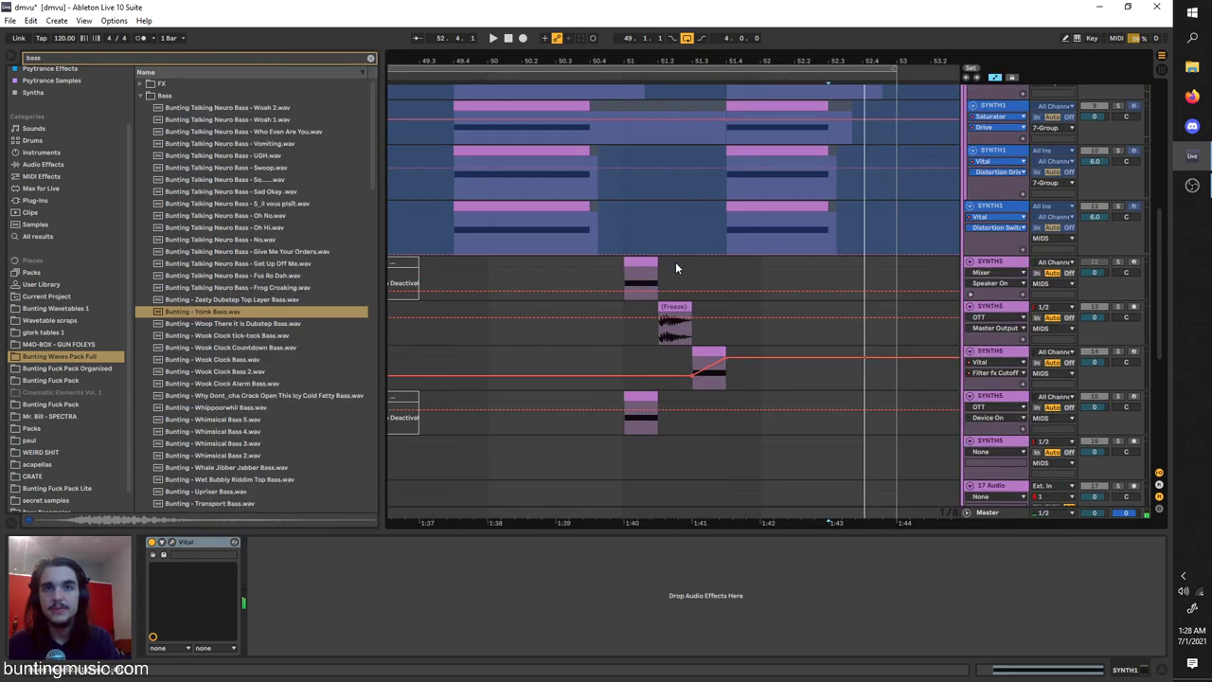
Solo the Cymatics Terror Fill track, listen to its last two clips, and unsolo it.
scroll(696, 293, "up", 3)
scroll(716, 325, "up", 3)
scroll(699, 334, "down", 10)
scroll(872, 372, "down", 1)
left_click(834, 382)
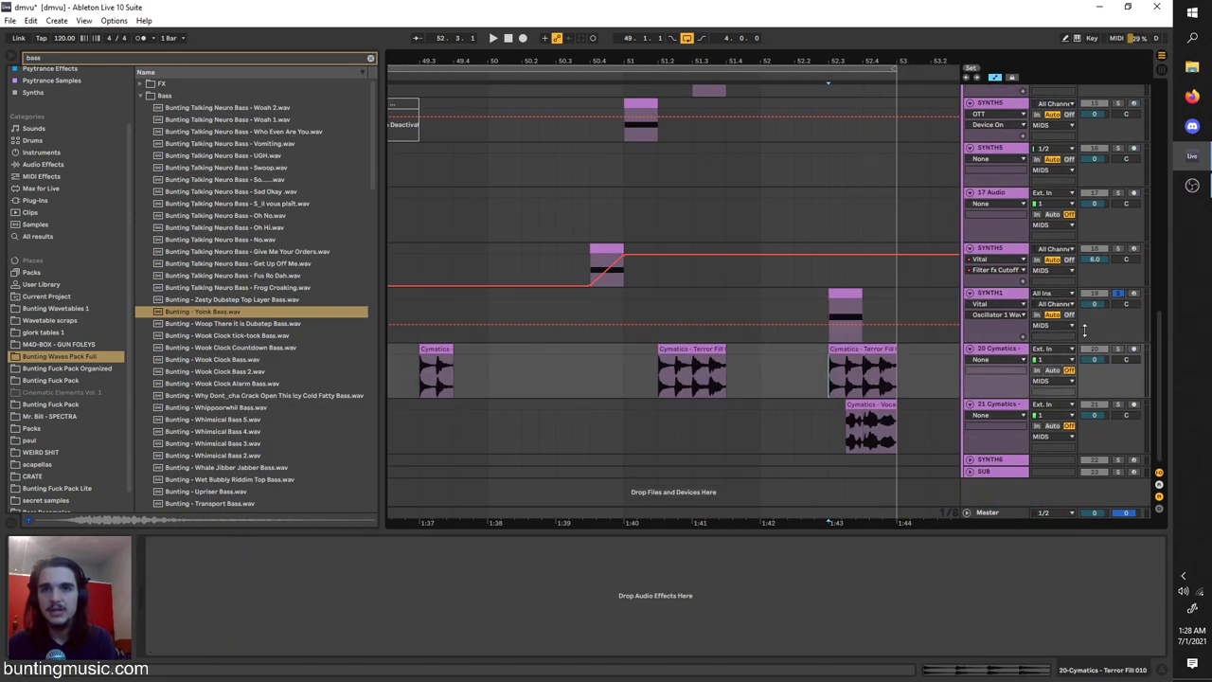
left_click(1117, 349)
key("space")
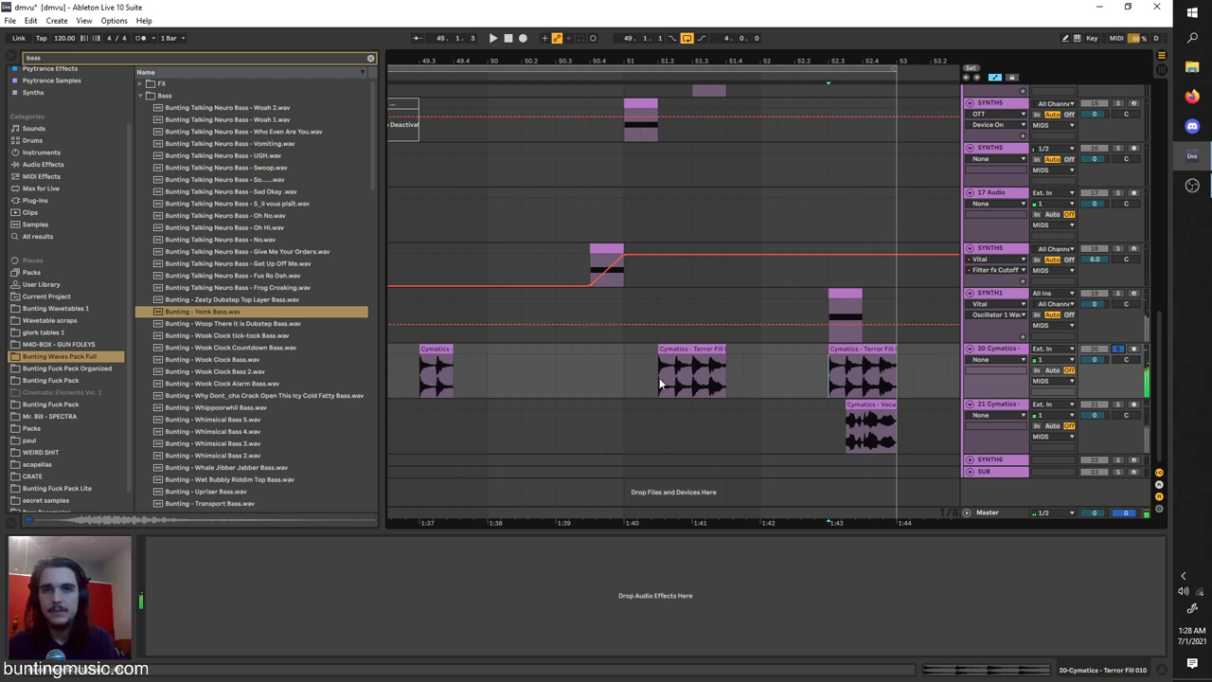
left_click(662, 384)
key("space")
key("space")
left_click(1117, 350)
Play the drop from its start with all tracks on to hear how the Terror Fill clips sit in context.
scroll(615, 354, "down", 5)
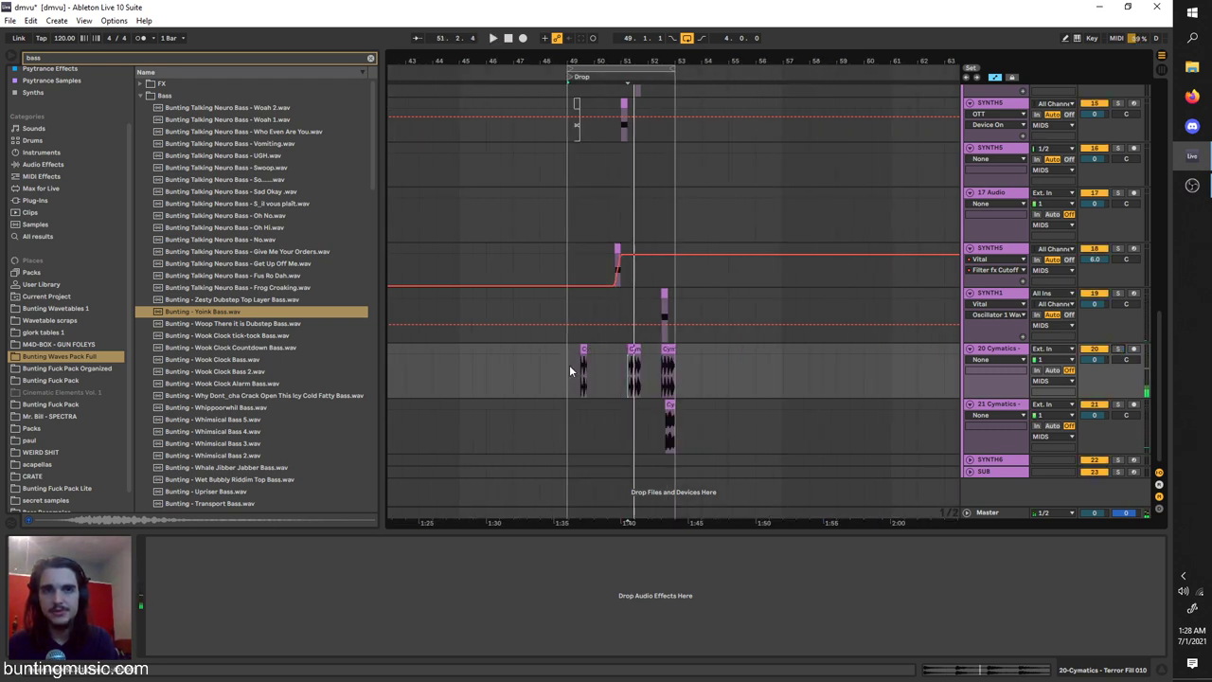
scroll(568, 368, "up", 3)
left_click(566, 364)
key("space")
scroll(610, 375, "up", 3)
left_click(581, 369)
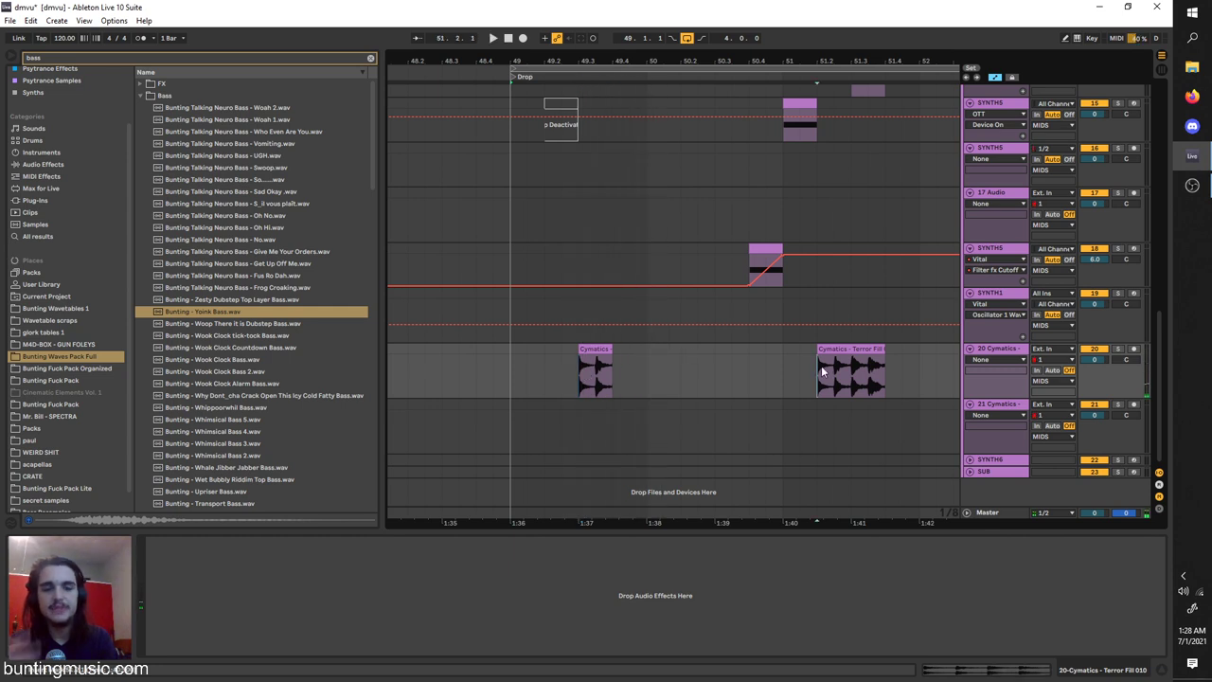
scroll(824, 369, "right", 2)
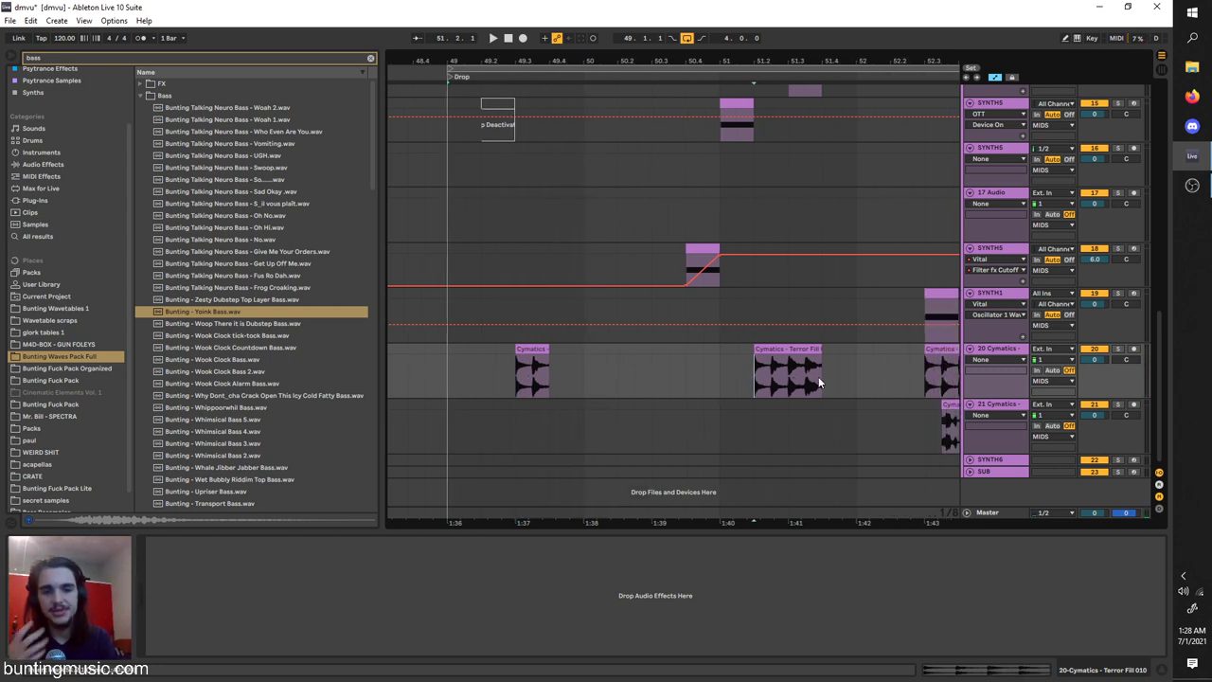
key("space")
key("space")
Solo the Terror Fill track and examine the last Terror Fill 010 clip up close while it plays.
left_click(1117, 349)
key("space")
scroll(830, 375, "up", 4)
scroll(829, 375, "right", 1)
key("space")
scroll(830, 375, "down", 2)
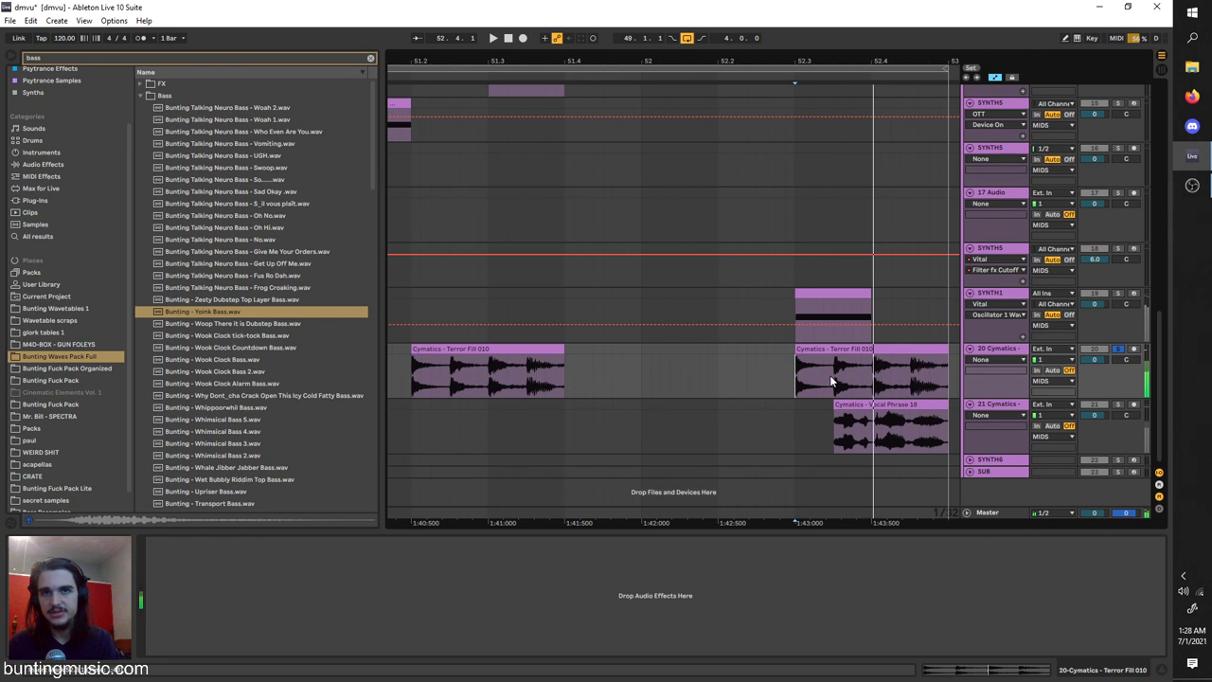
scroll(829, 375, "right", 2)
left_click(834, 379)
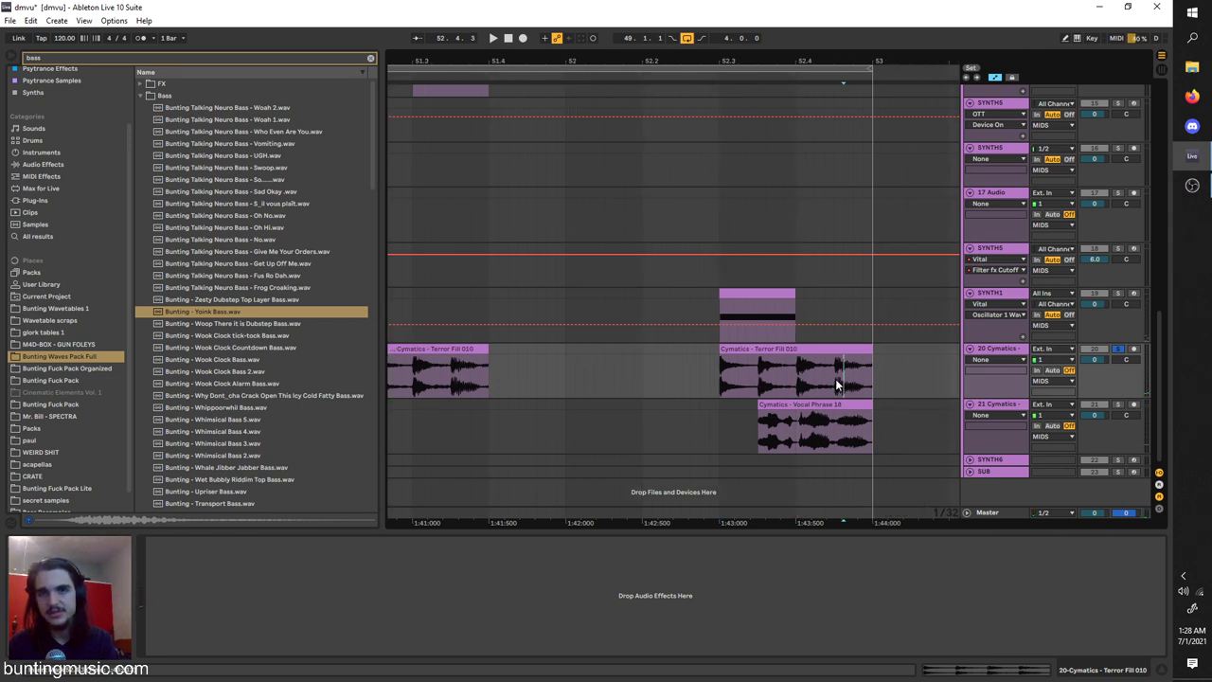
left_click(718, 366)
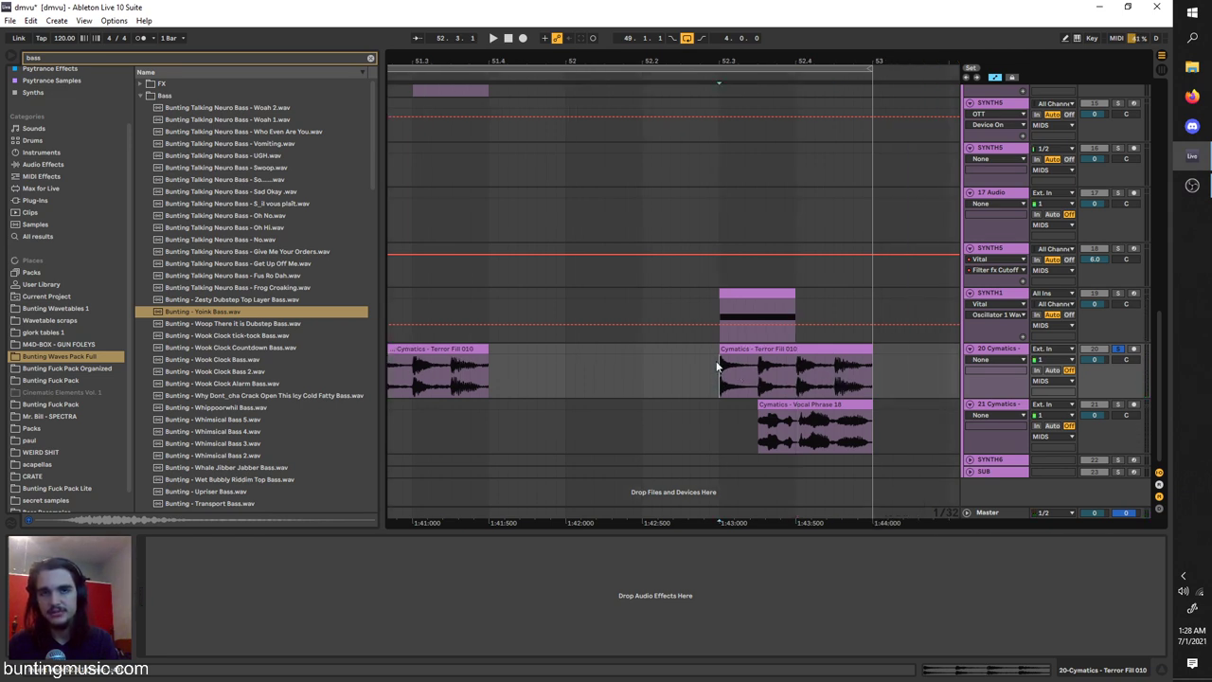
Search the Bunting Waves Pack for "fill" samples and clear the search.
left_click(167, 57)
type("fill")
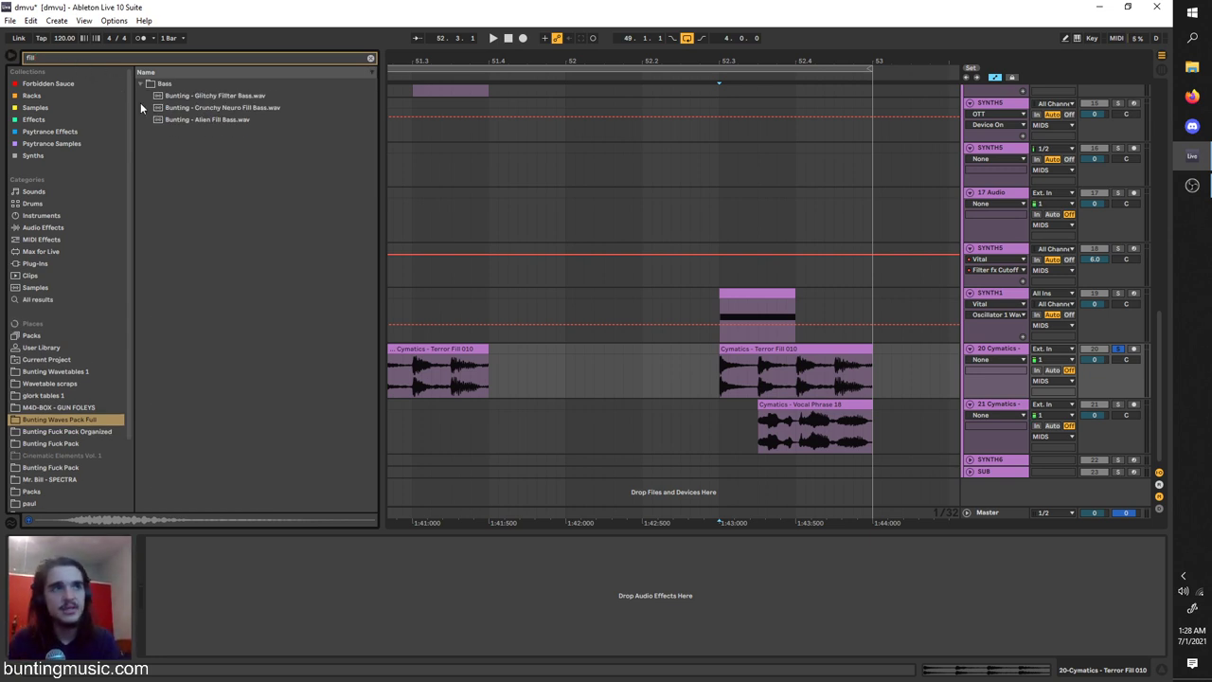
key("BackSpace")
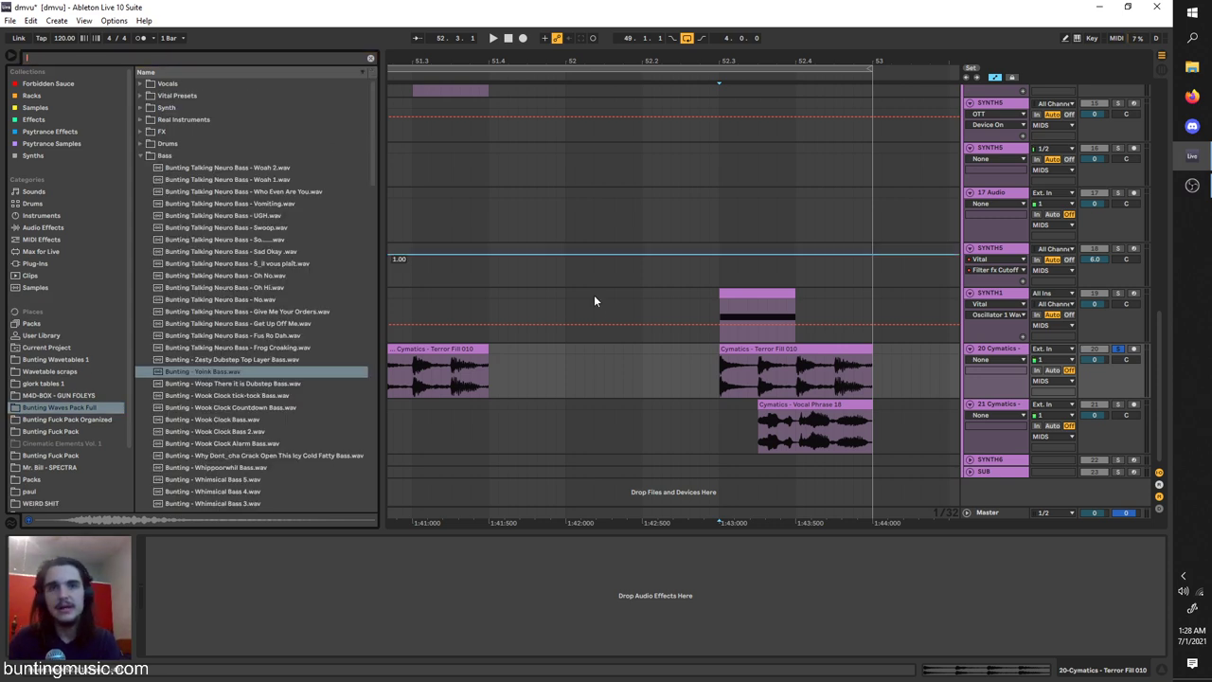
Solo the Vocal Phrase 18 track instead, play its clip, and examine the clip's warp and transpose settings.
left_click(710, 369)
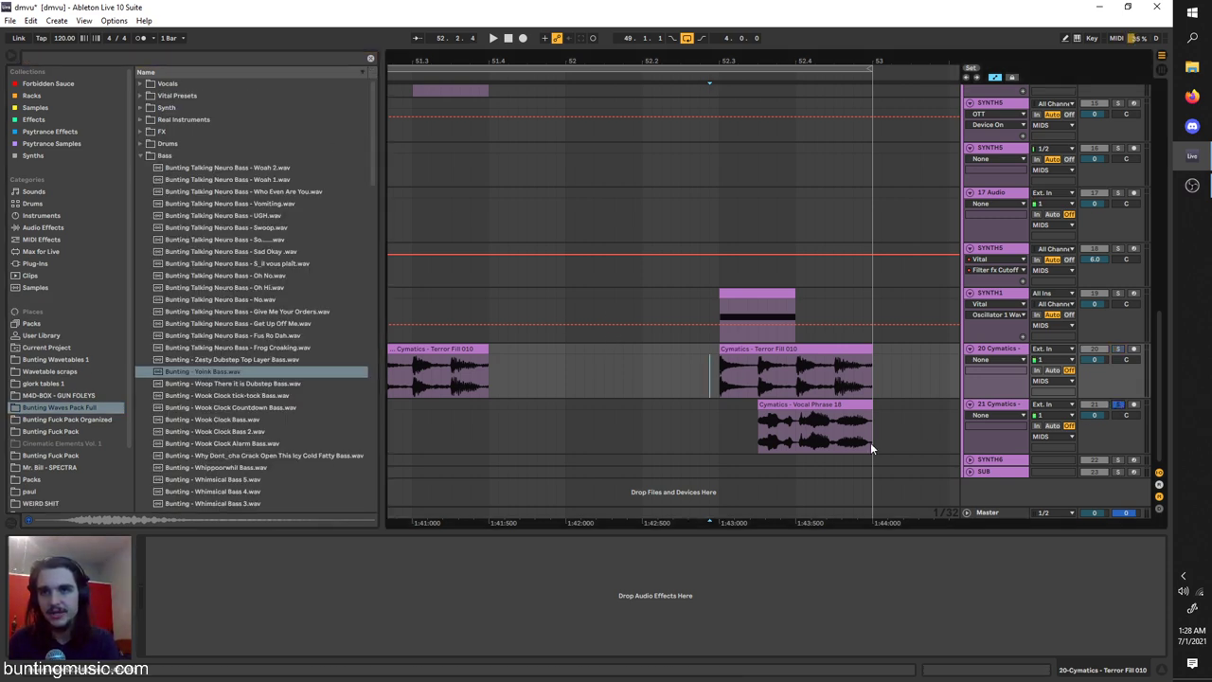
left_click(766, 435)
key("space")
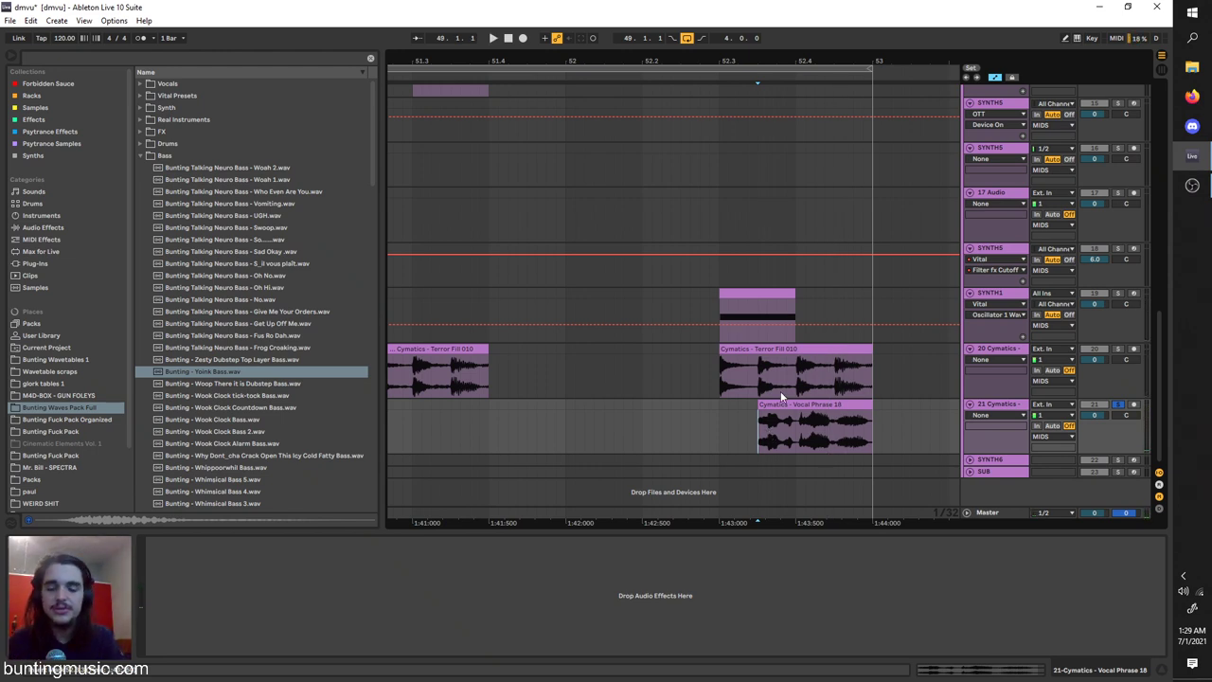
double_click(809, 405)
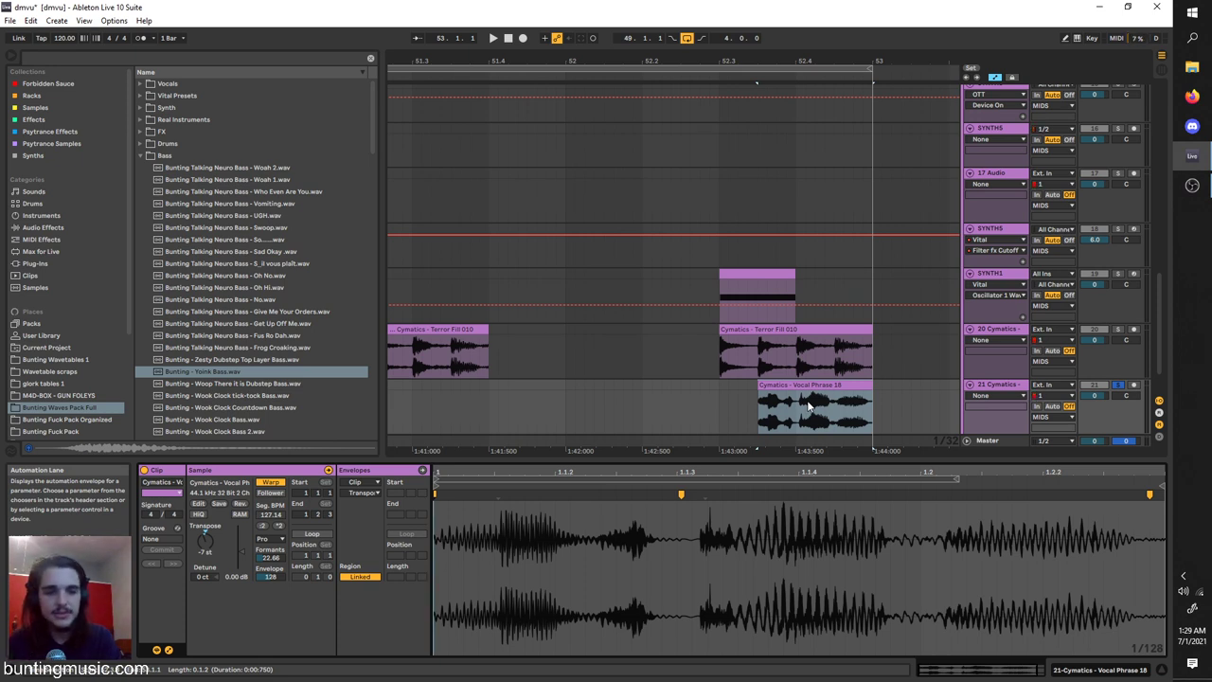
scroll(732, 407, "down", 3, "ctrl")
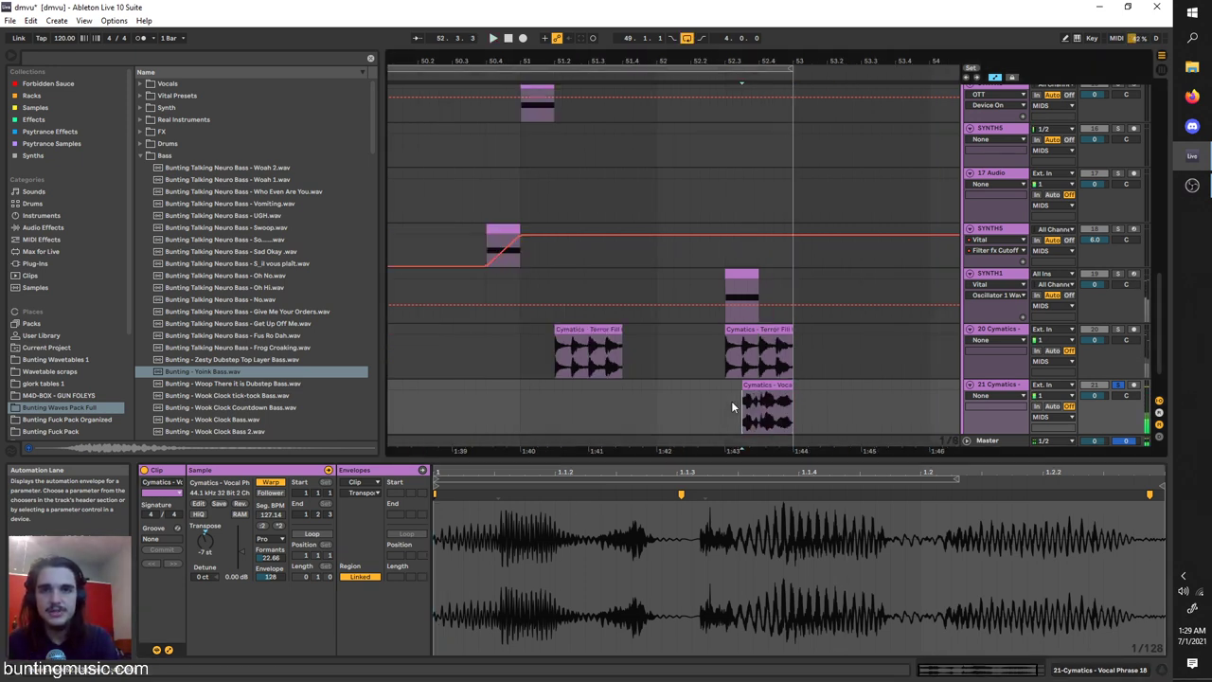
Insert a new audio track directly below the Vocal Phrase 18 track.
left_click(984, 385)
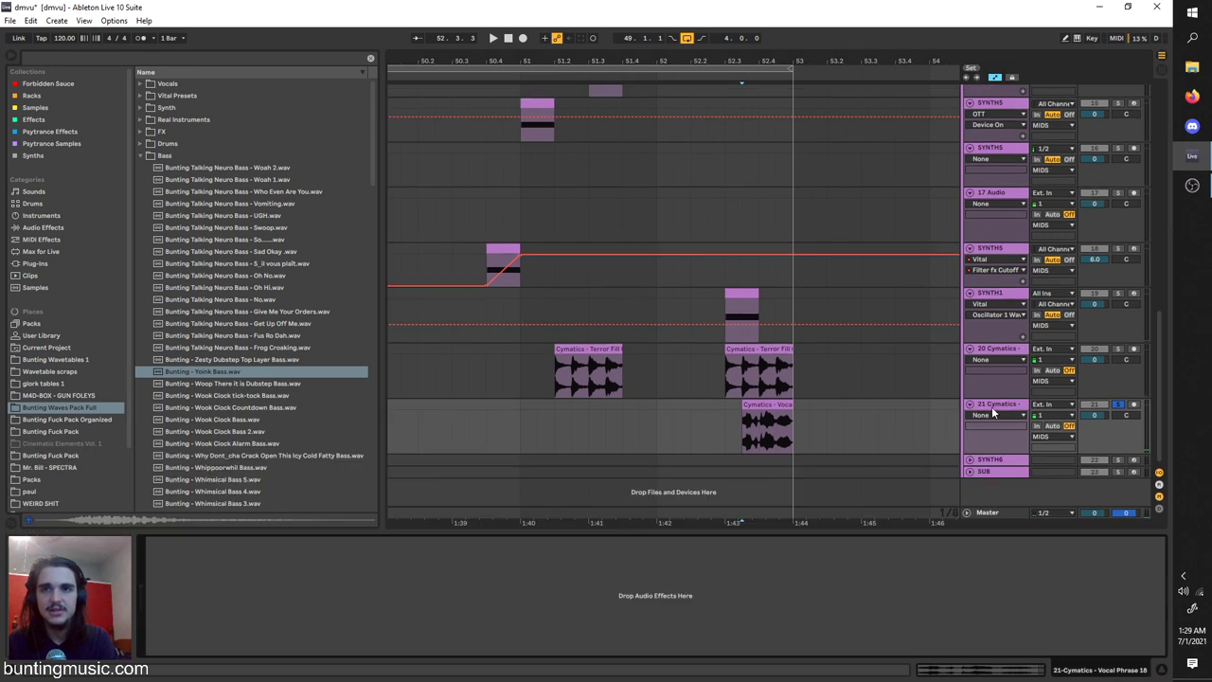
right_click(992, 411)
left_click(1022, 500)
Search all results for "phrase", audition the vocal samples, and place Cymatics - Vocal Phrase 16 at bar 51 on the new track.
left_click(99, 60)
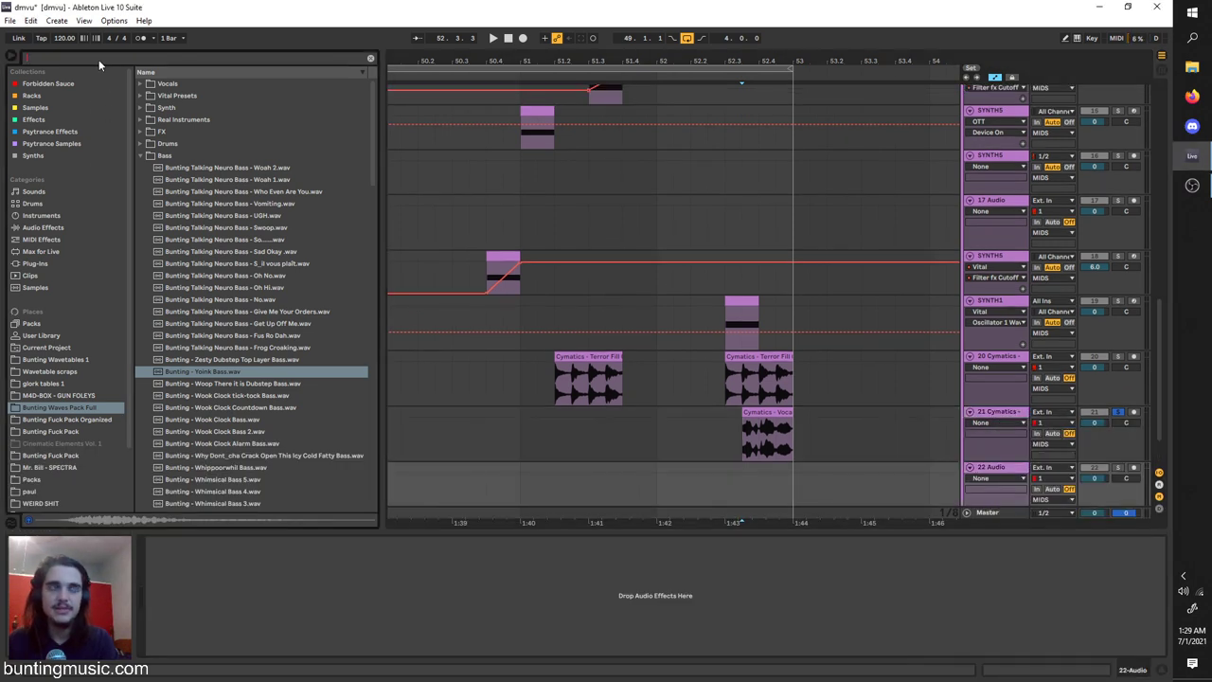
type("phrase lets")
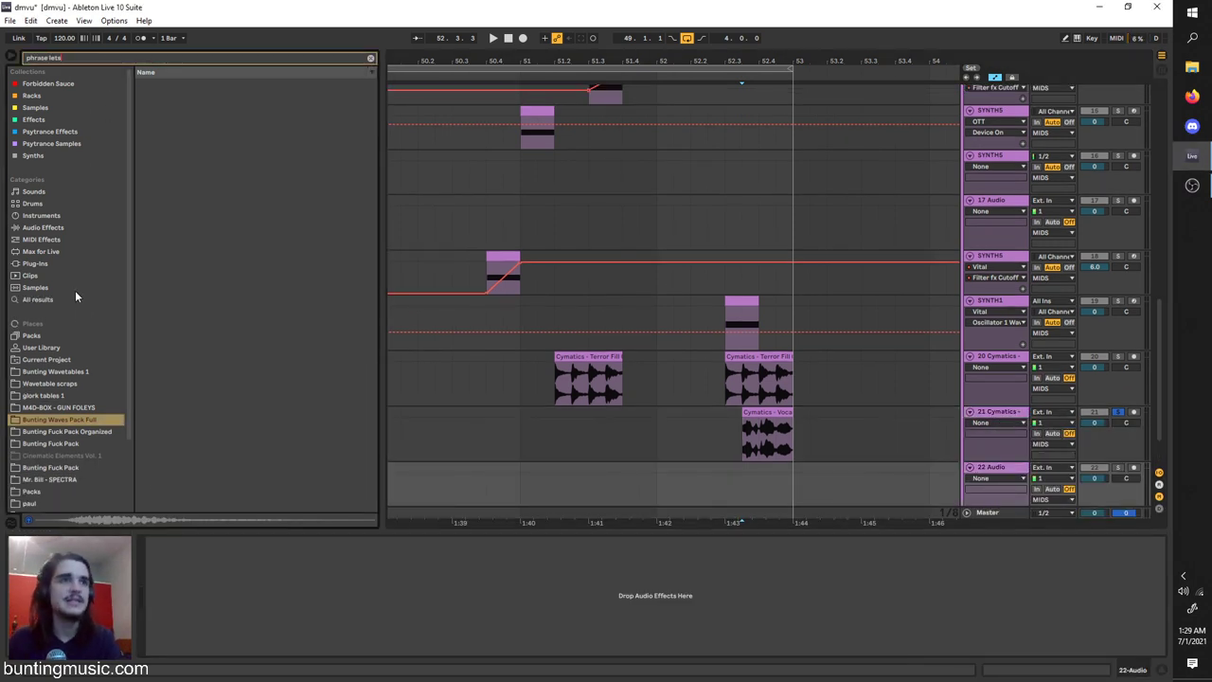
left_click(73, 301)
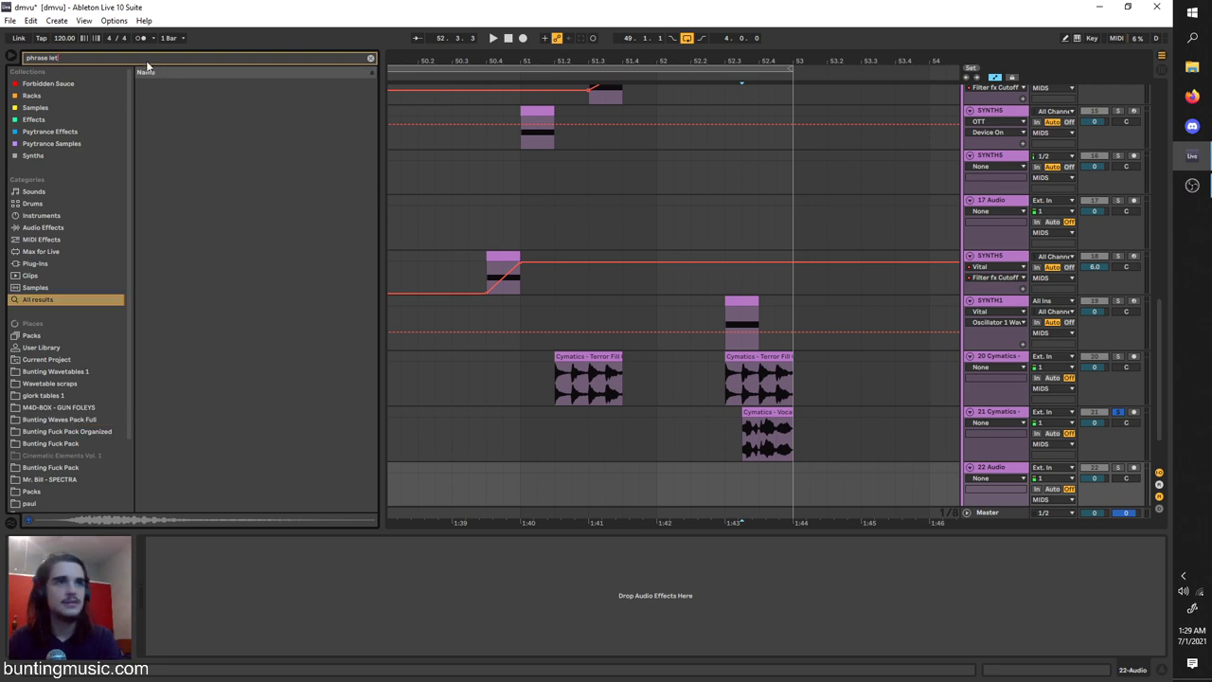
type("phrase")
left_click(207, 215)
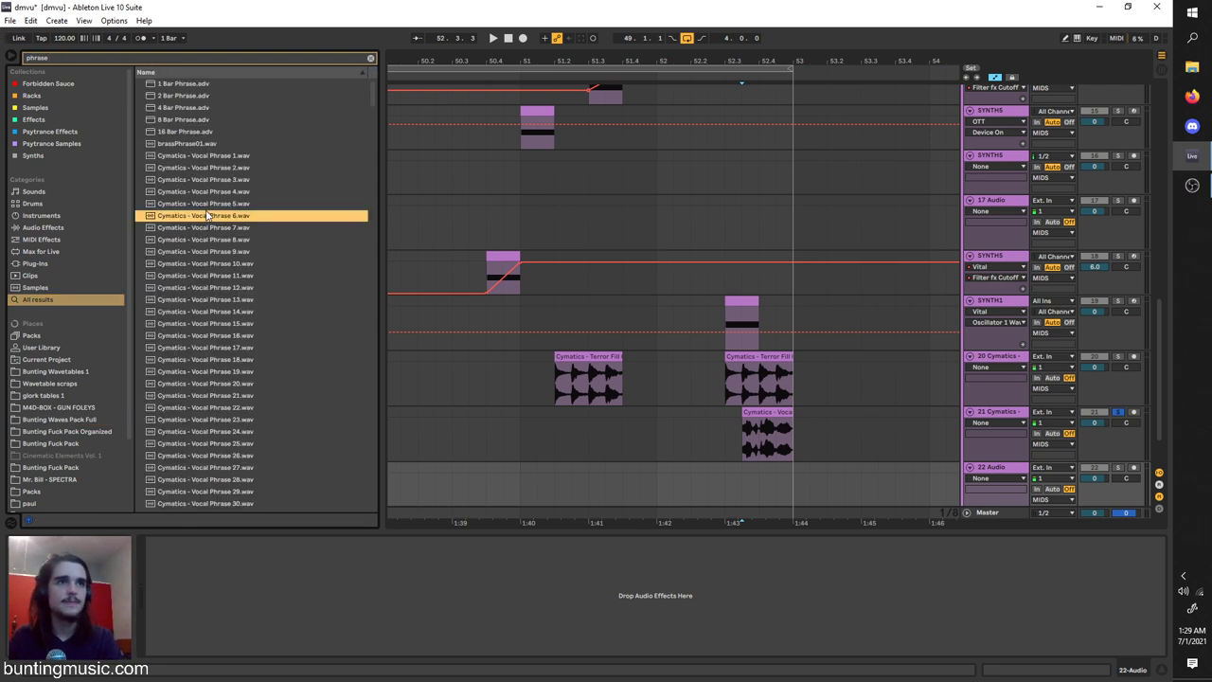
left_click(225, 337)
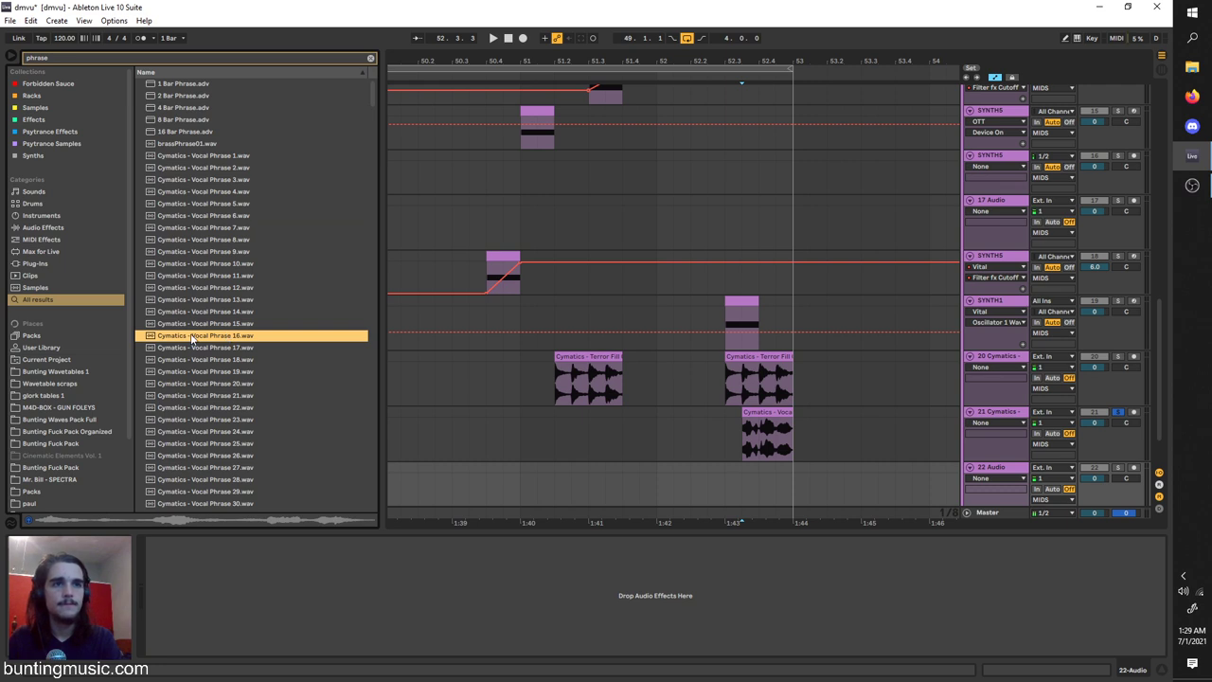
left_click_drag(271, 370, 532, 483)
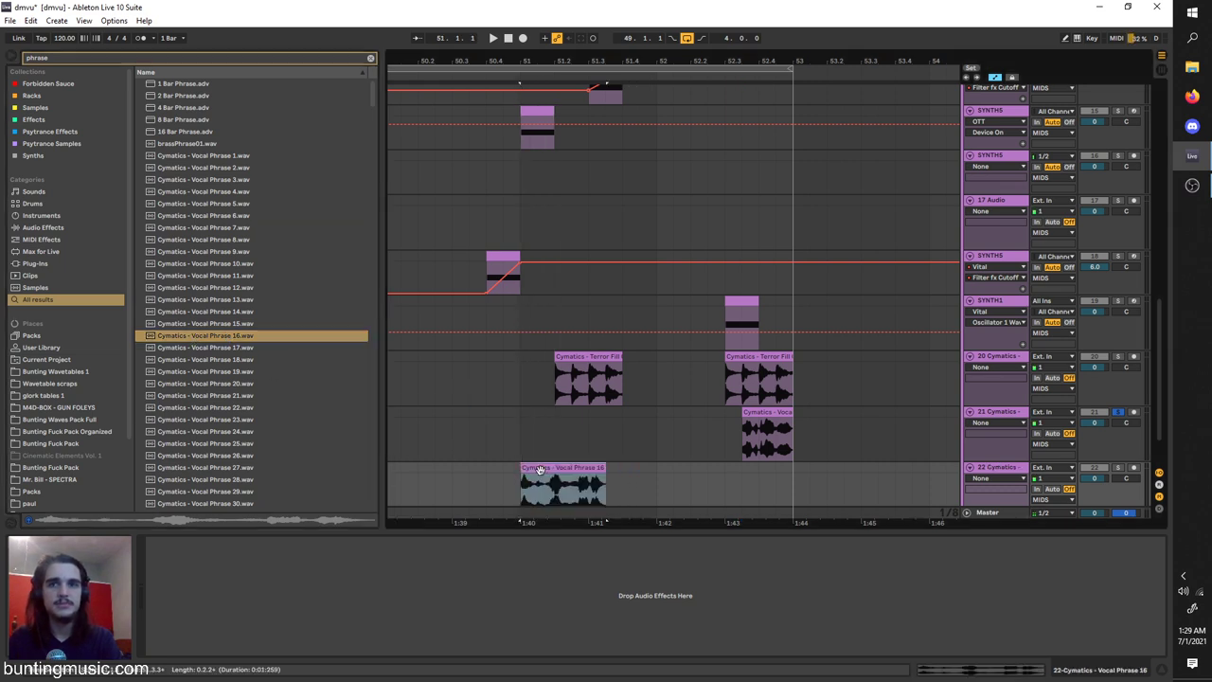
Solo the new vocal track and play the Vocal Phrase 16 clip.
left_click(1118, 467)
scroll(536, 446, "down", 2)
key("space")
Transpose the Vocal Phrase 16 clip to -6 st while comparing pitches by ear.
double_click(533, 406)
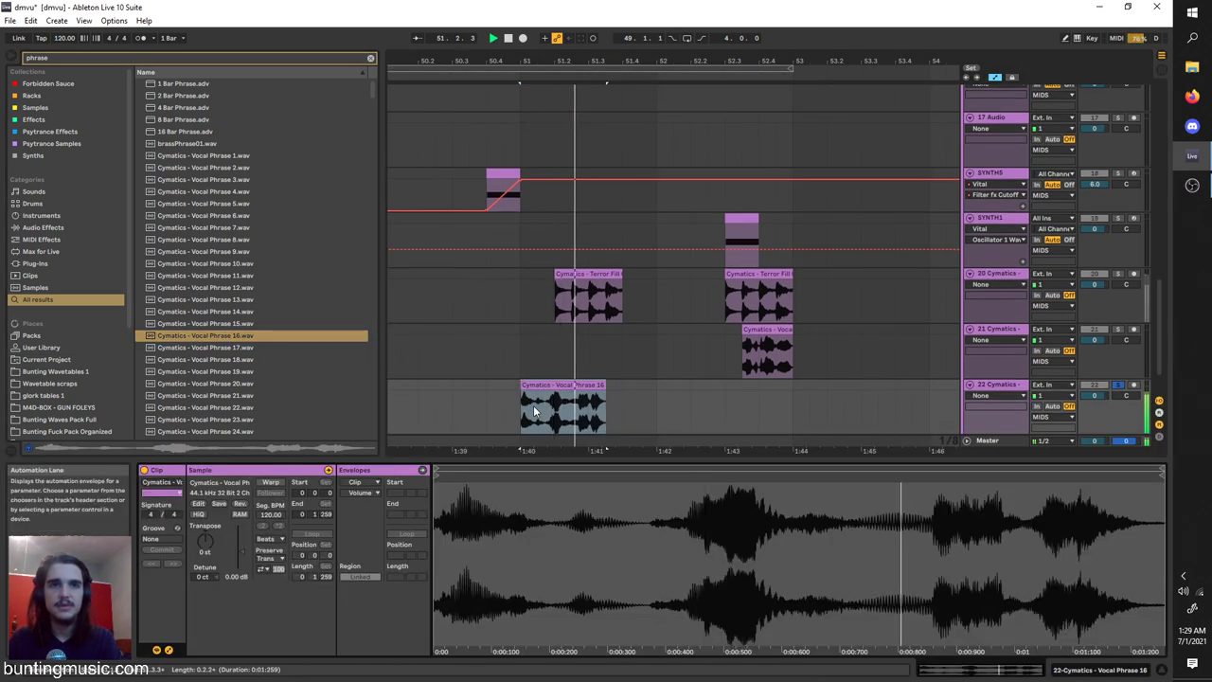
key("space")
left_click_drag(206, 538, 206, 587)
key("space")
left_click_drag(206, 540, 206, 516)
key("space")
key("space")
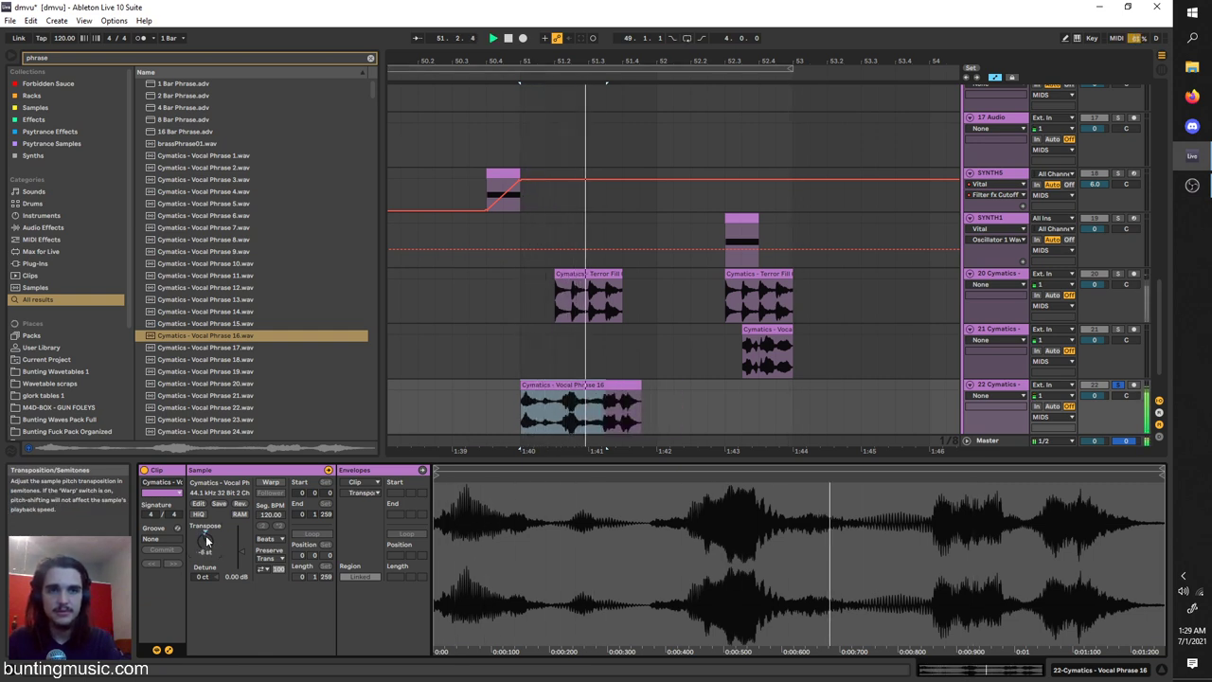
Turn on Warp for the vocal clip, move a warp marker from 1.2 to 1.1.3, and nudge a second one just past 1.2.4.
left_click(520, 428)
key("space")
left_click(271, 483)
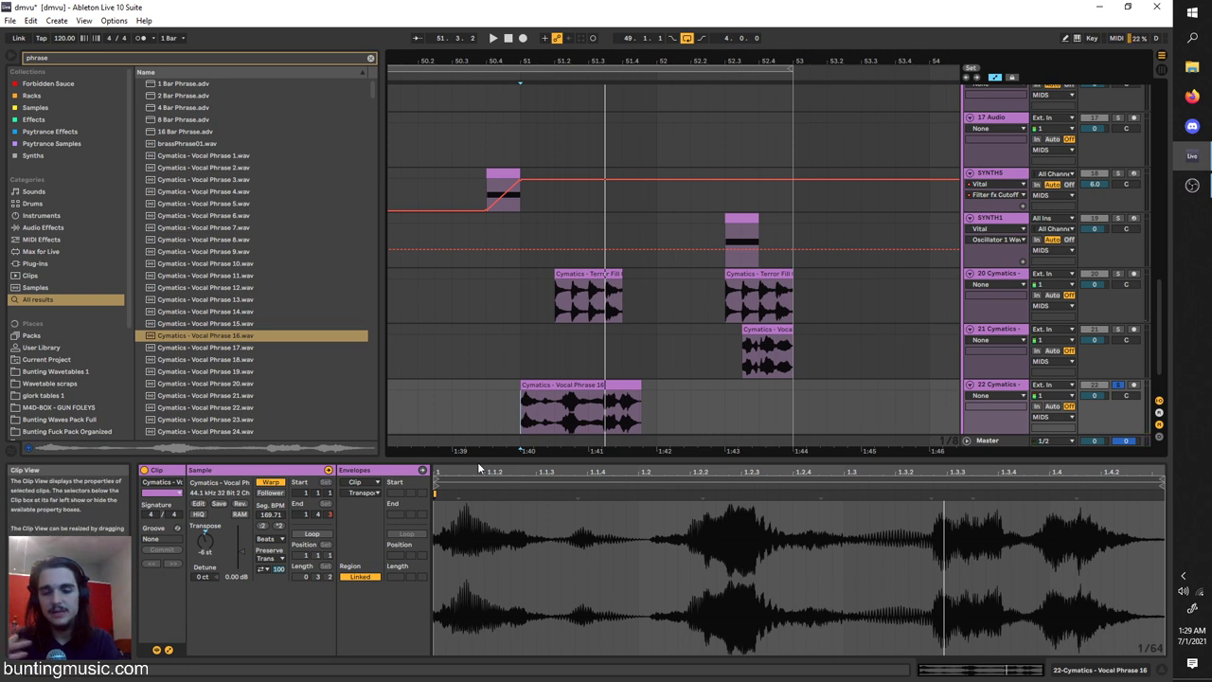
double_click(637, 494)
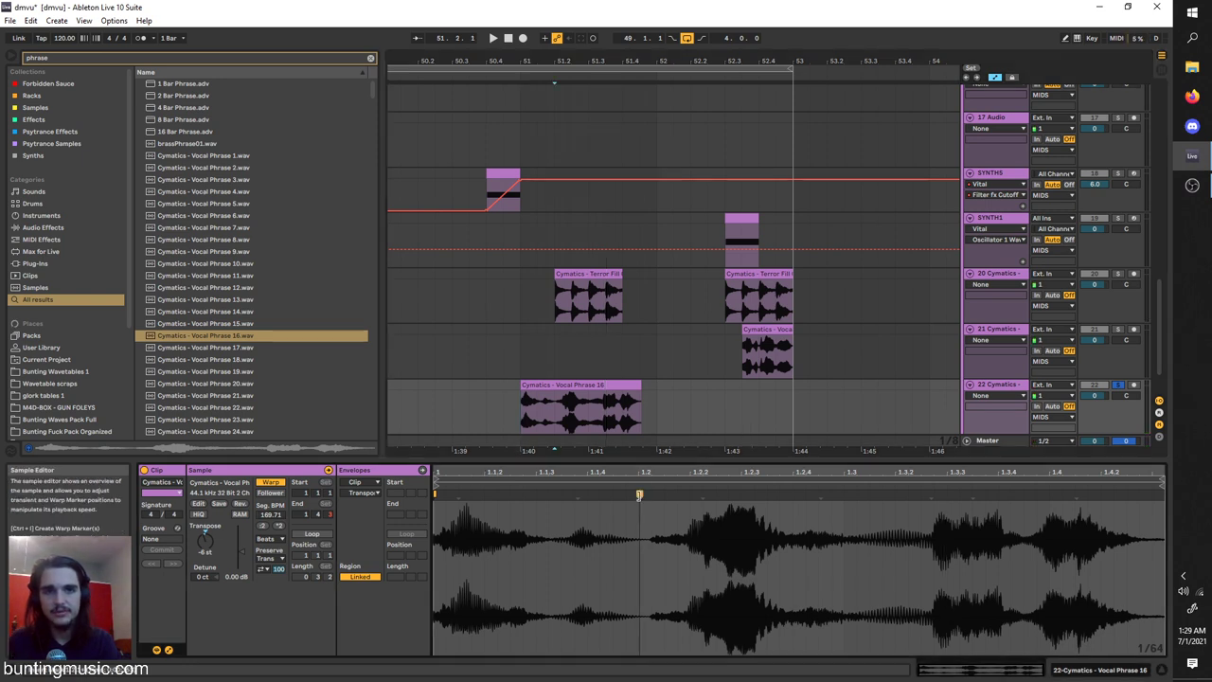
left_click_drag(637, 494, 536, 495)
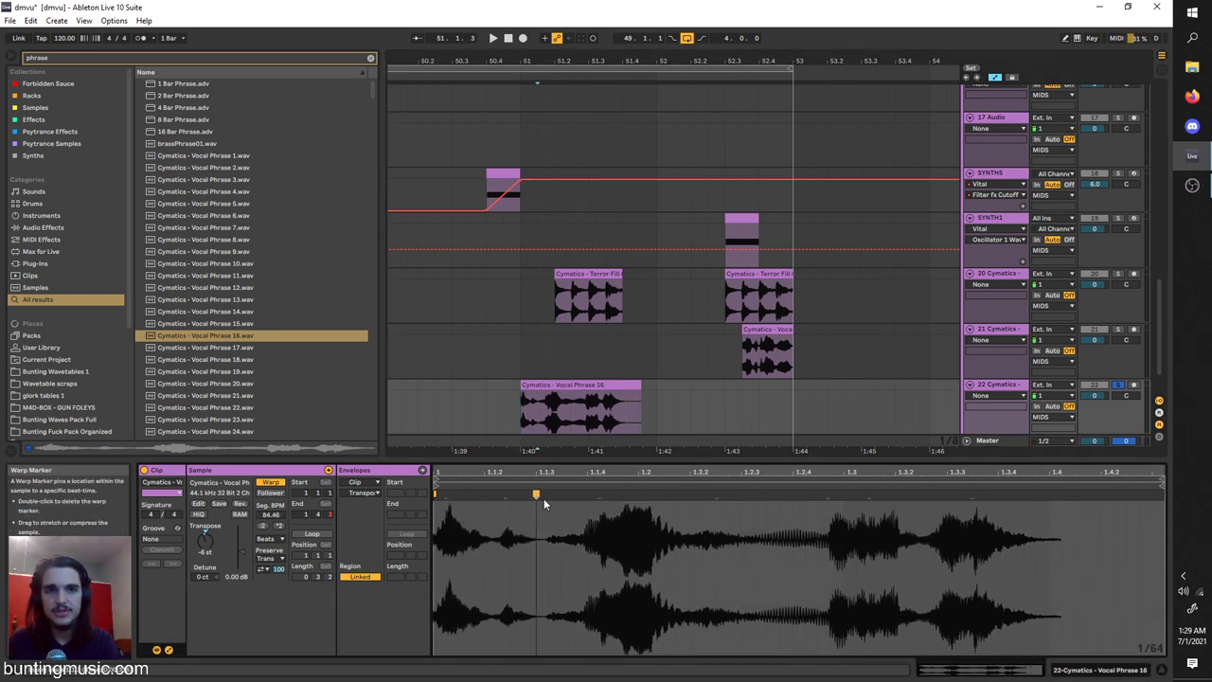
left_click(796, 499)
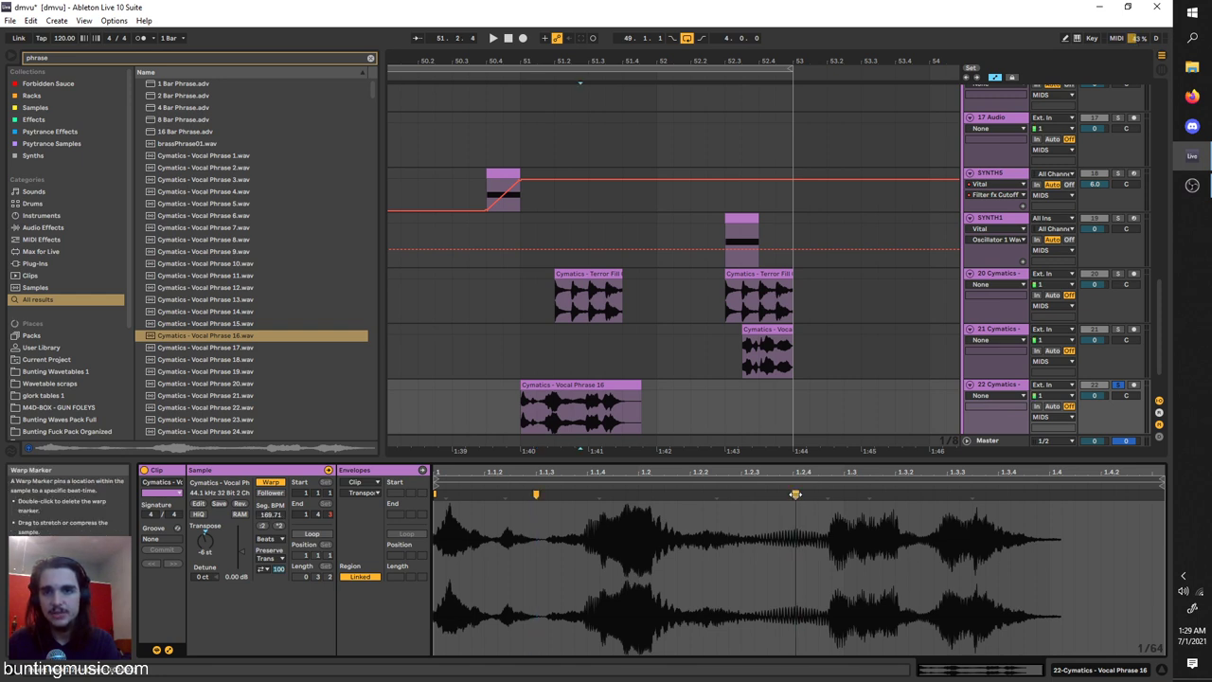
left_click_drag(795, 493, 805, 493)
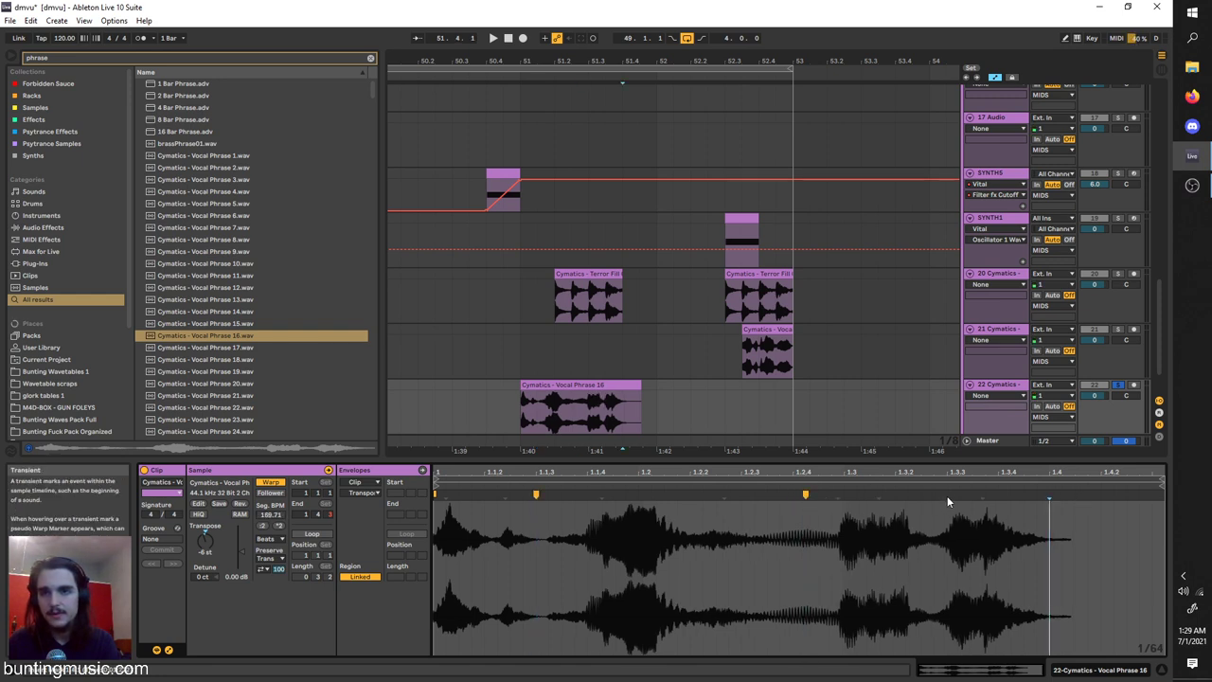
Unsolo the new vocal track and play the warped clip together with the rest of the drop.
left_click(517, 403)
left_click(1118, 386)
key("space")
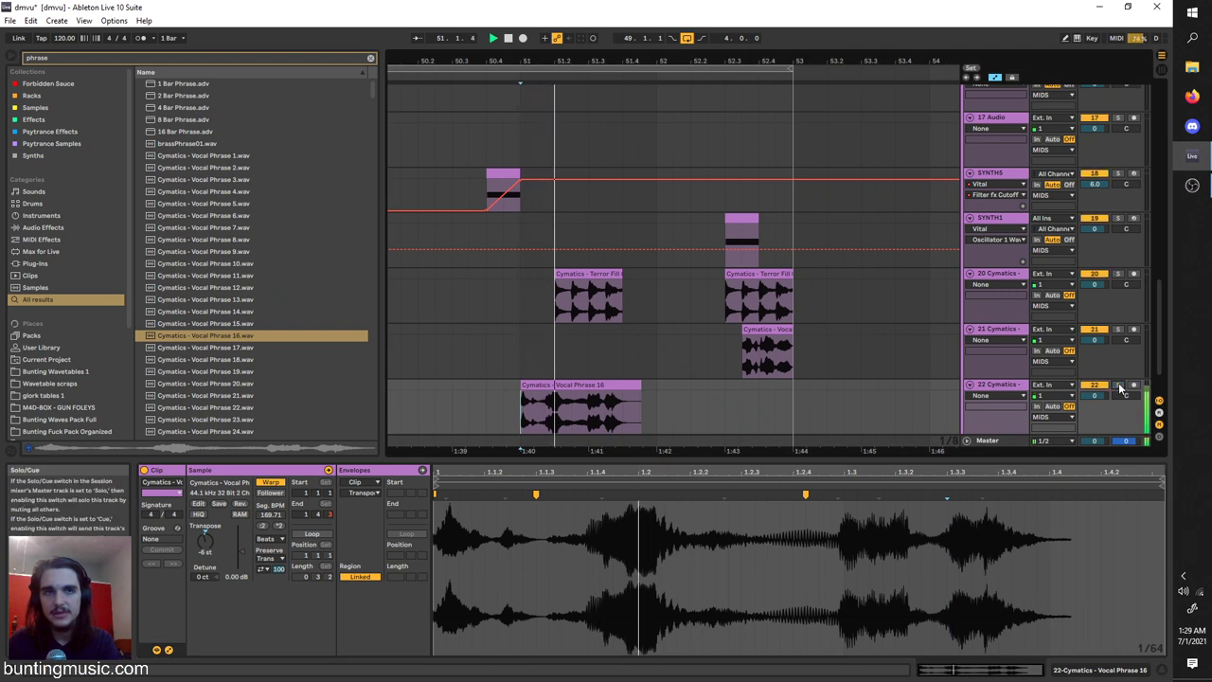
left_click(535, 494)
left_click(521, 416)
key("space")
key("space")
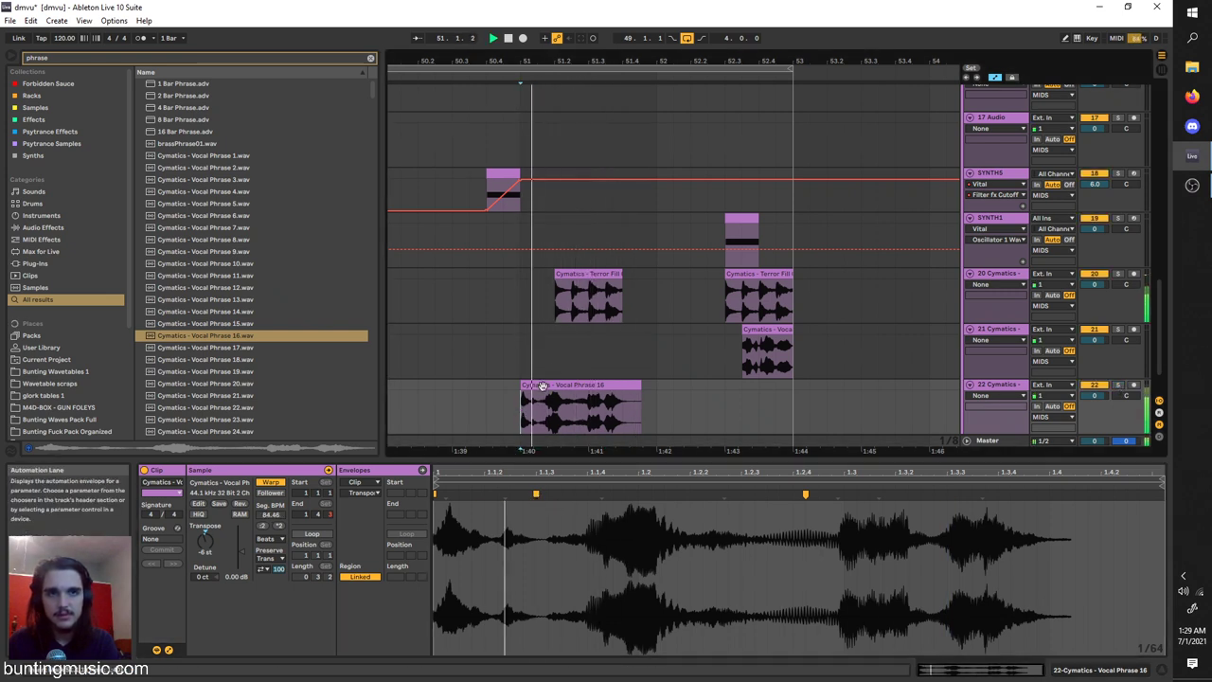
key("space")
Move the vocal clip's first added warp marker to 1.1.4 and replay the clip in the mix.
left_click(536, 493)
mouse_move(538, 493)
left_mouse_down()
mouse_move(598, 493)
mouse_move(587, 494)
left_mouse_up()
key("space")
left_click(514, 408)
key("space")
key("space")
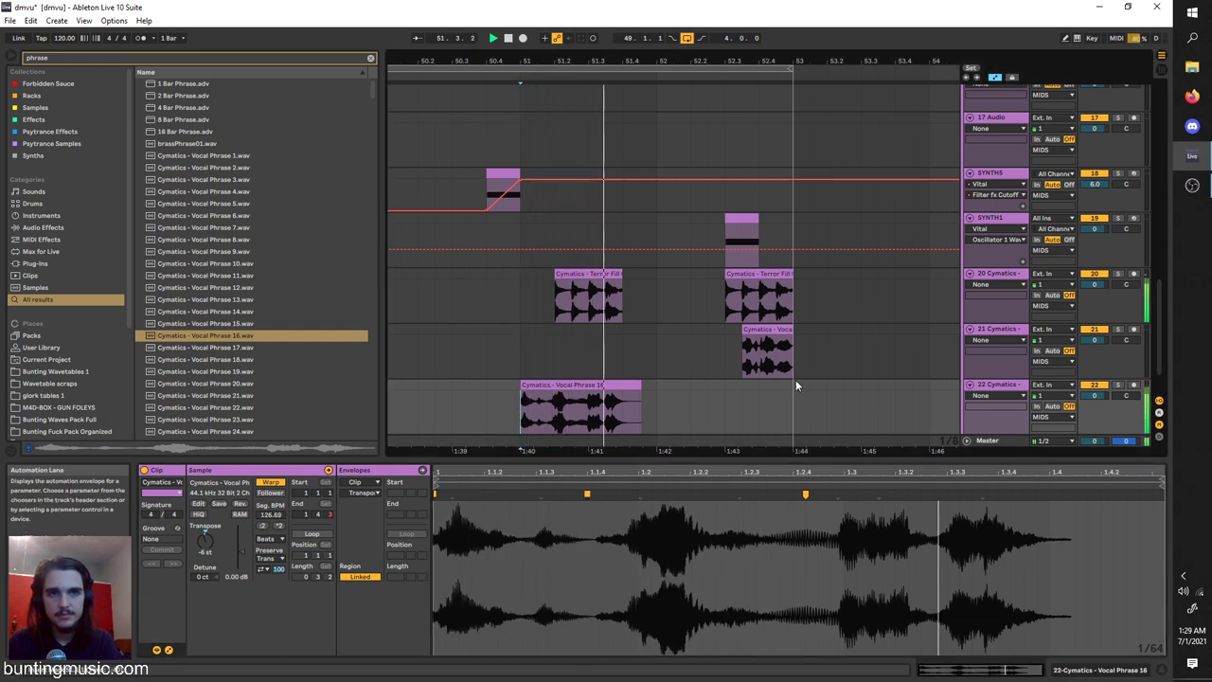
Mute the Terror Fill track, raise the new vocal track's volume to 6.0 dB, and check the phrase timing in the waveform.
left_click(1094, 275)
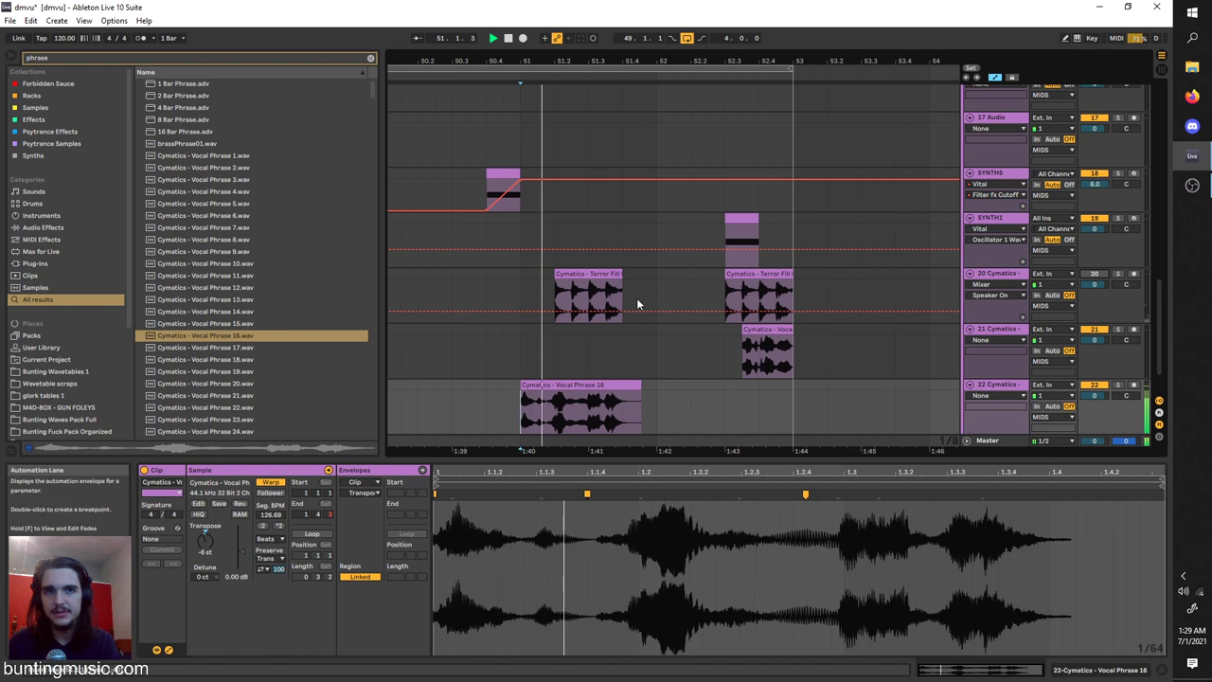
left_click(1095, 395)
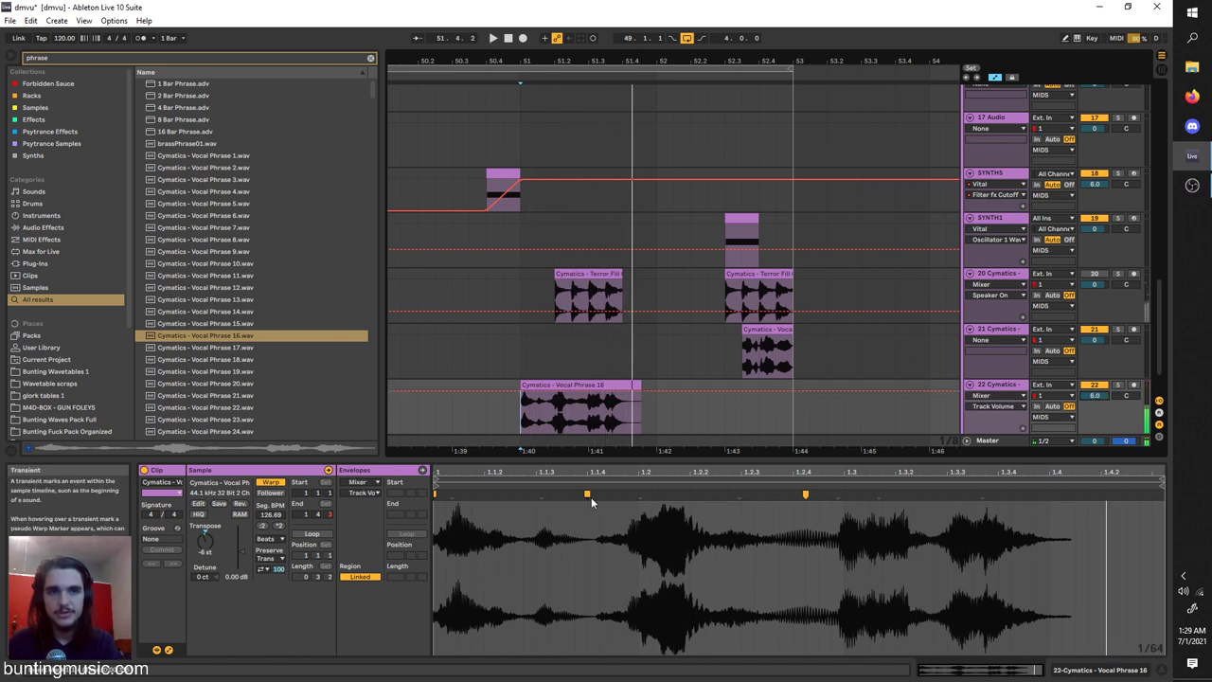
left_click(843, 493)
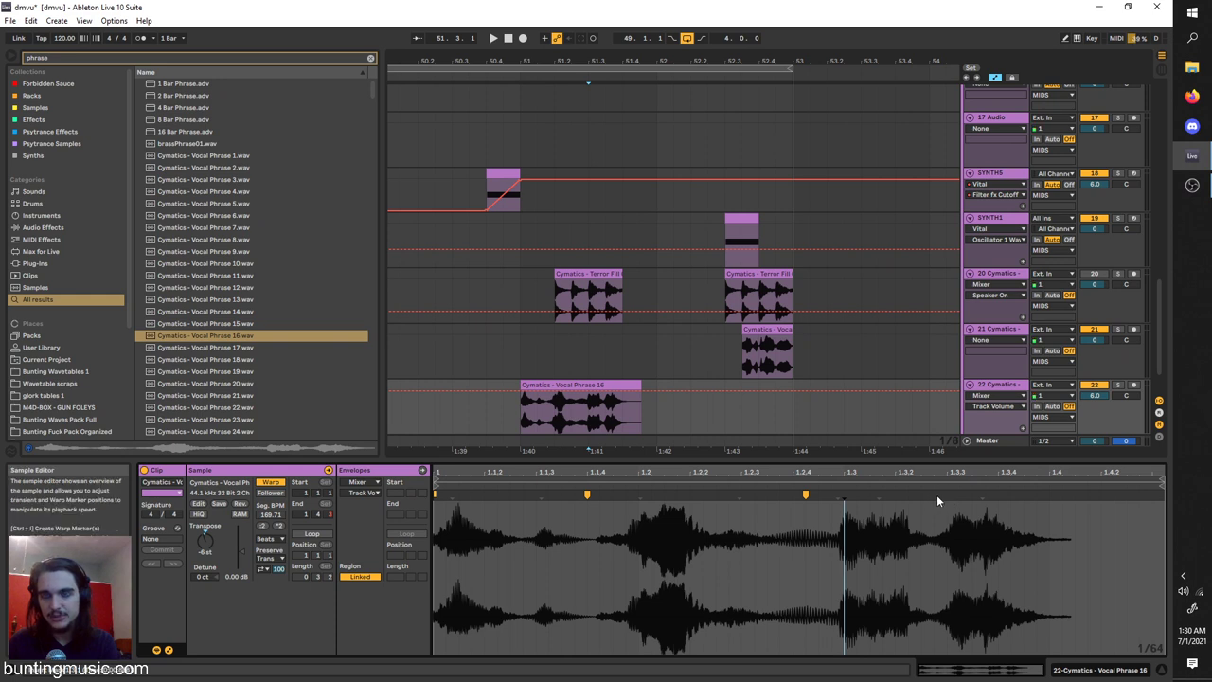
left_click(640, 493)
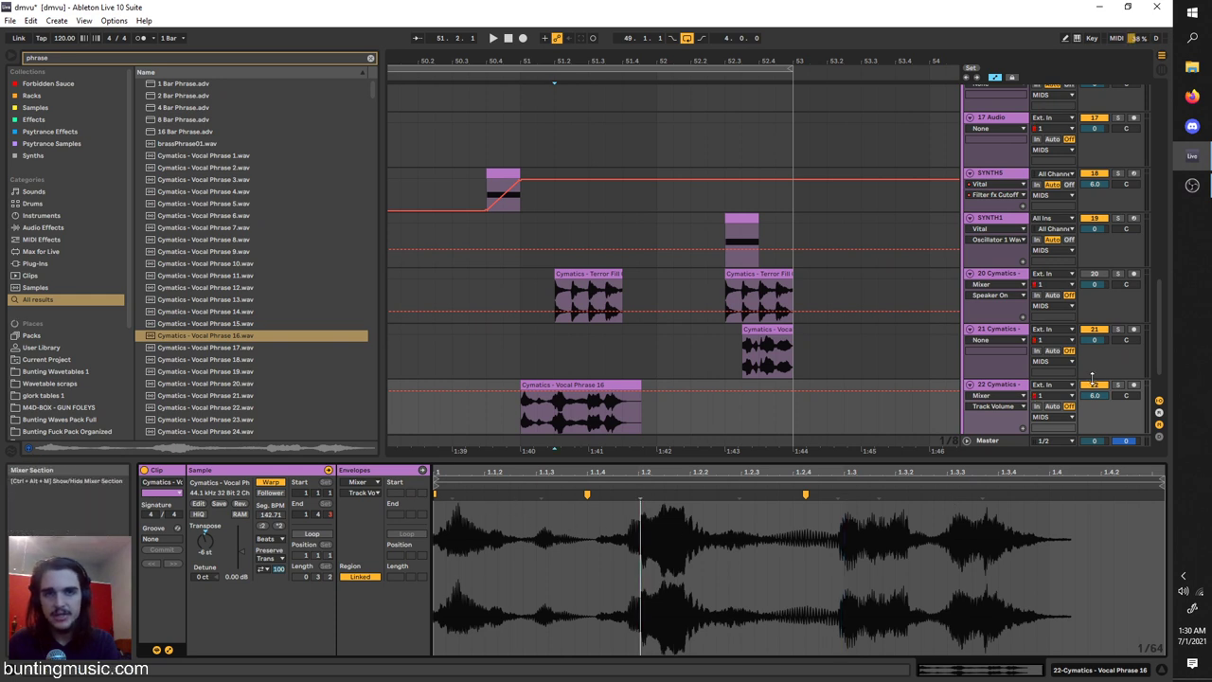
Set the vocal clip's warp mode to Complex Pro and play the clip soloed.
left_click(570, 387)
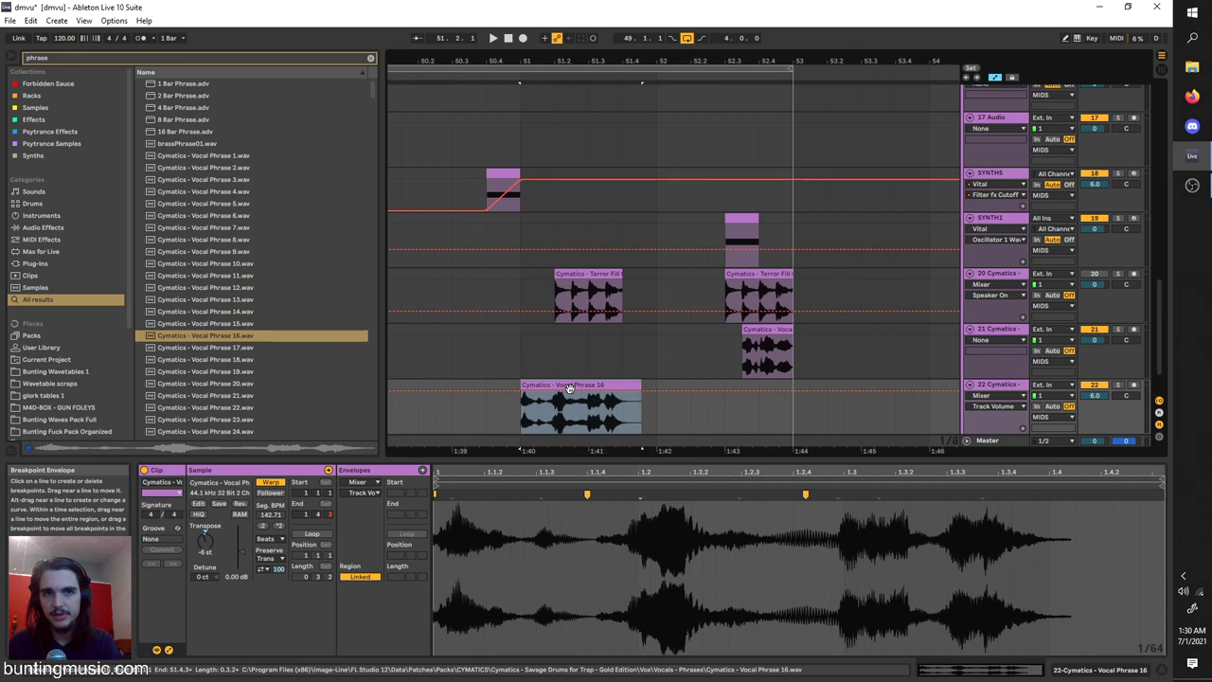
left_click(274, 538)
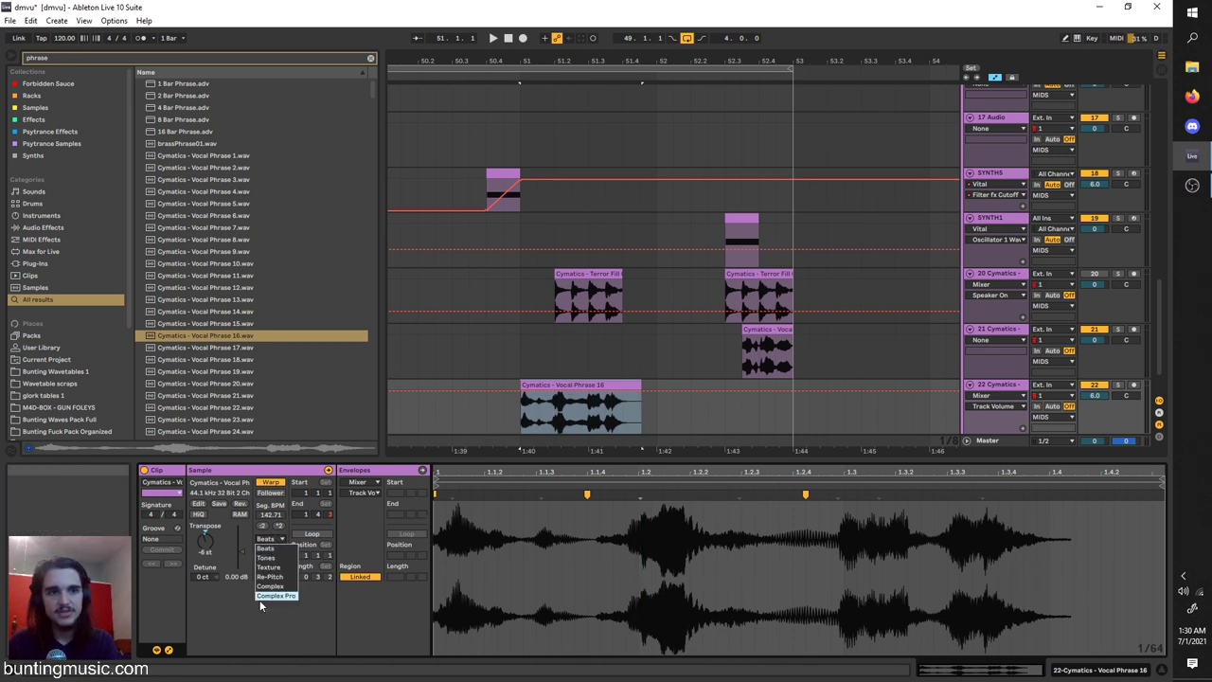
left_click(274, 595)
key("space")
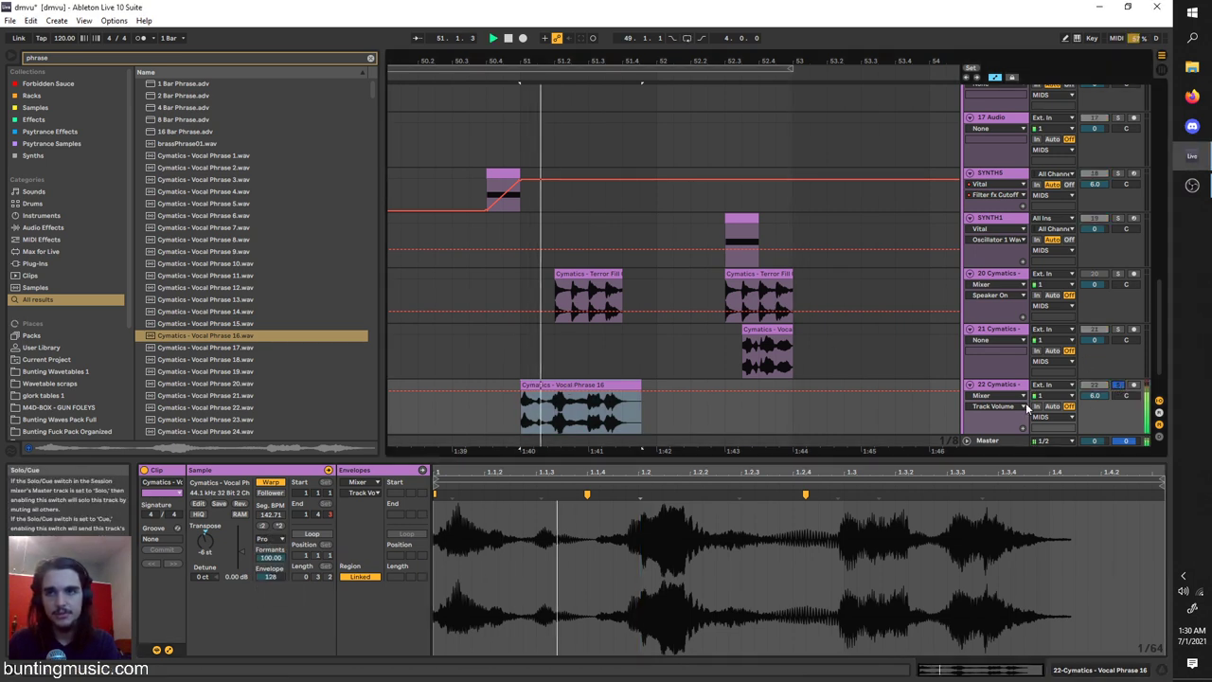
Lower the soloed vocal clip's Formants to 40.63, replay the phrase, and lower Formants further.
left_click_drag(270, 557, 270, 606)
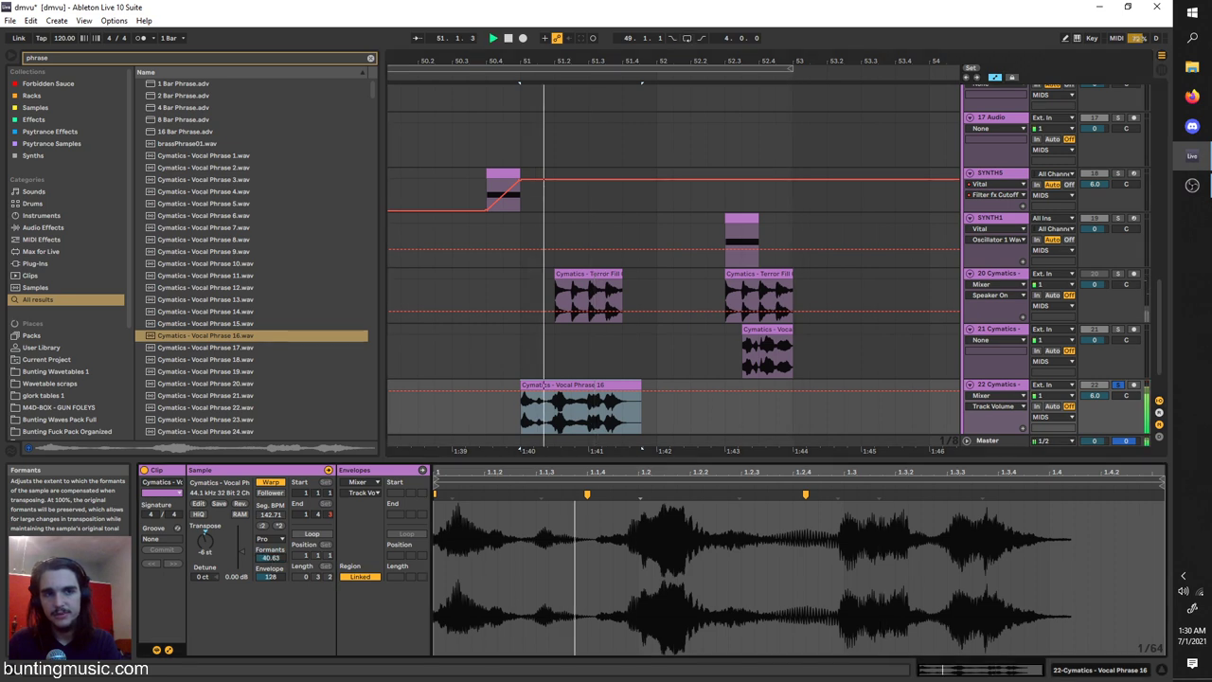
key("space")
key("space")
key("space")
key("space")
left_click_drag(269, 557, 270, 583)
key("space")
key("space")
key("space")
Add the OTT preset to the vocal track, with output 8.90 dB and Time 1000 %, and play the phrase.
key("ctrl+l")
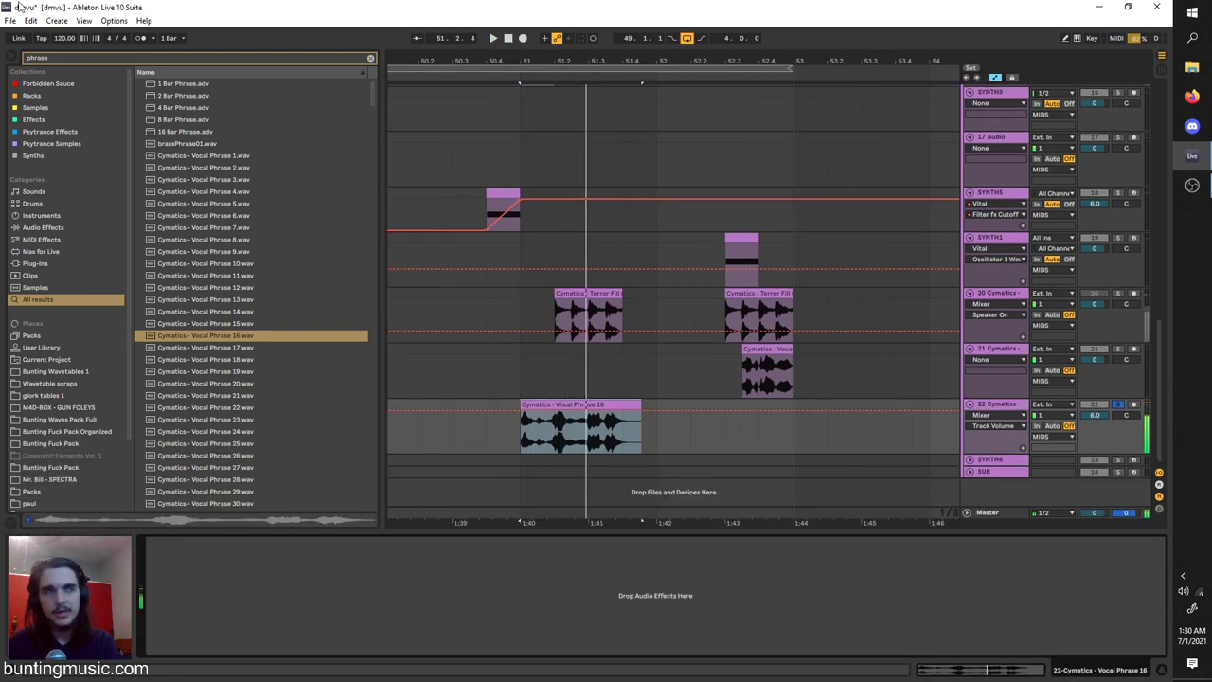
left_click(91, 56)
type("ott")
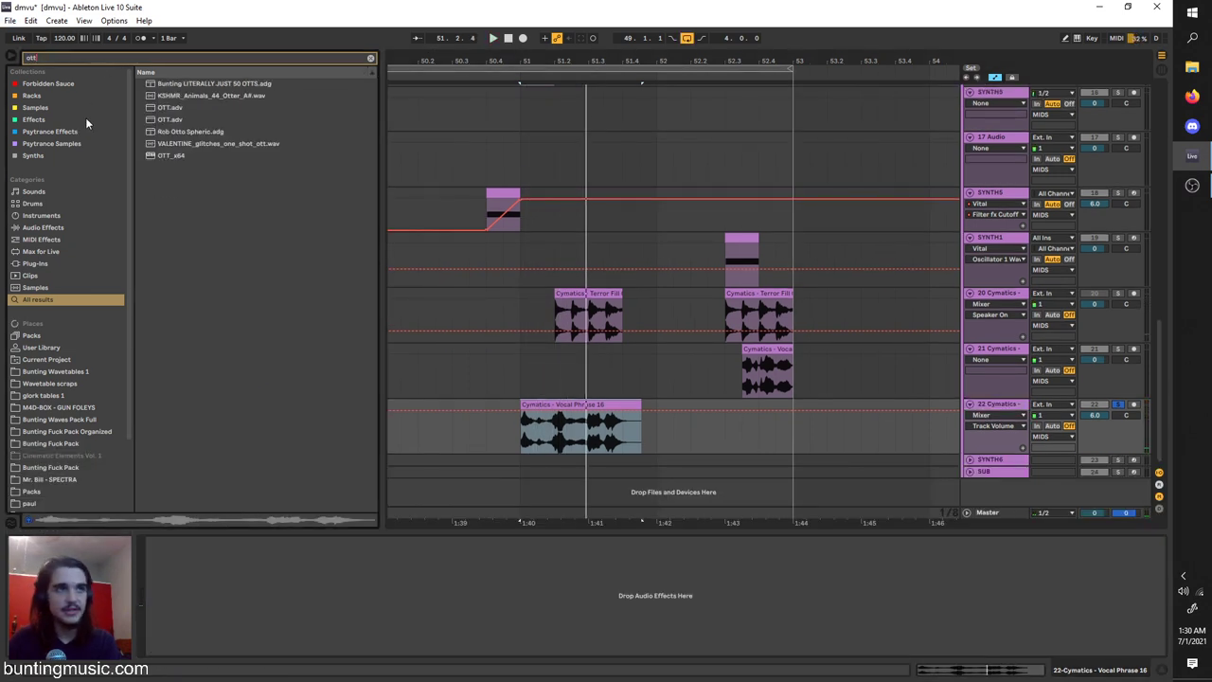
double_click(167, 108)
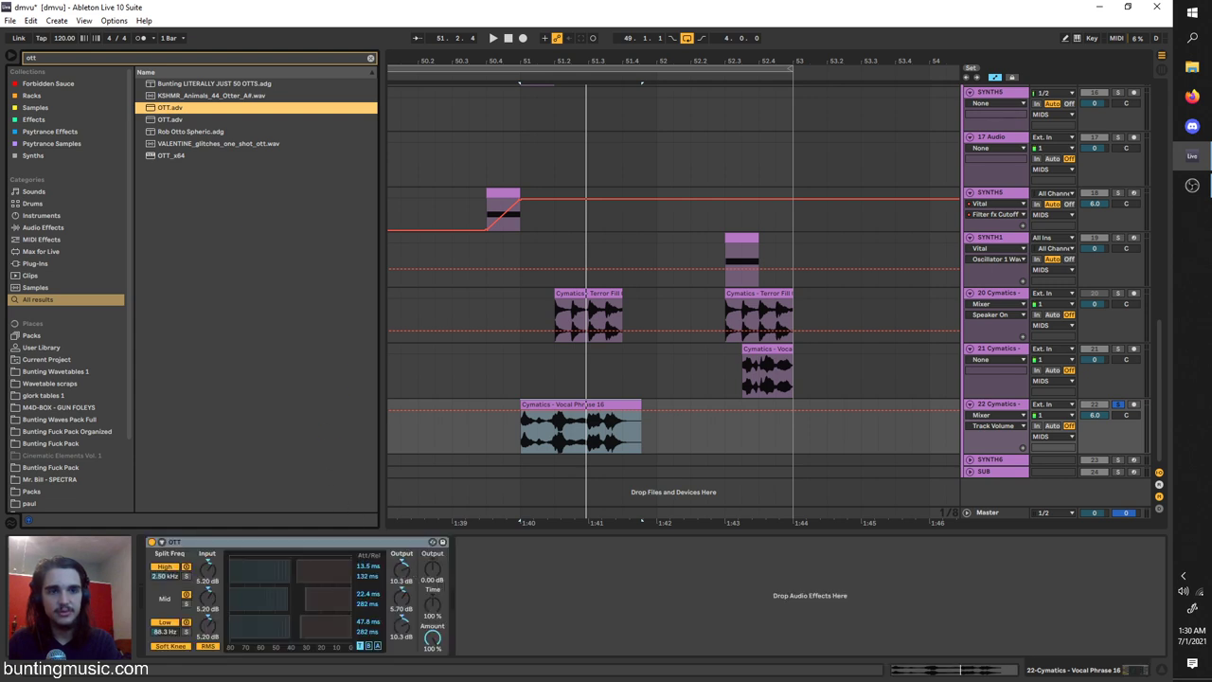
left_click(434, 572)
key("space")
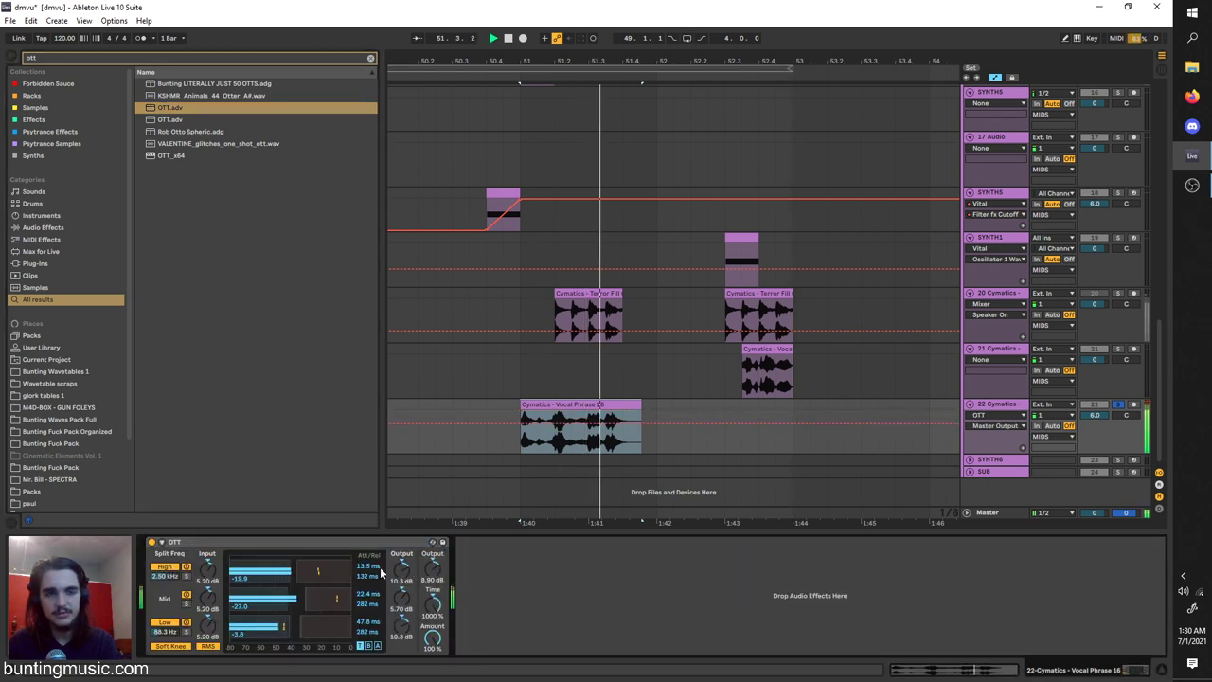
Add a Chorus device after OTT on the vocal track.
left_click(77, 58)
type("chorus")
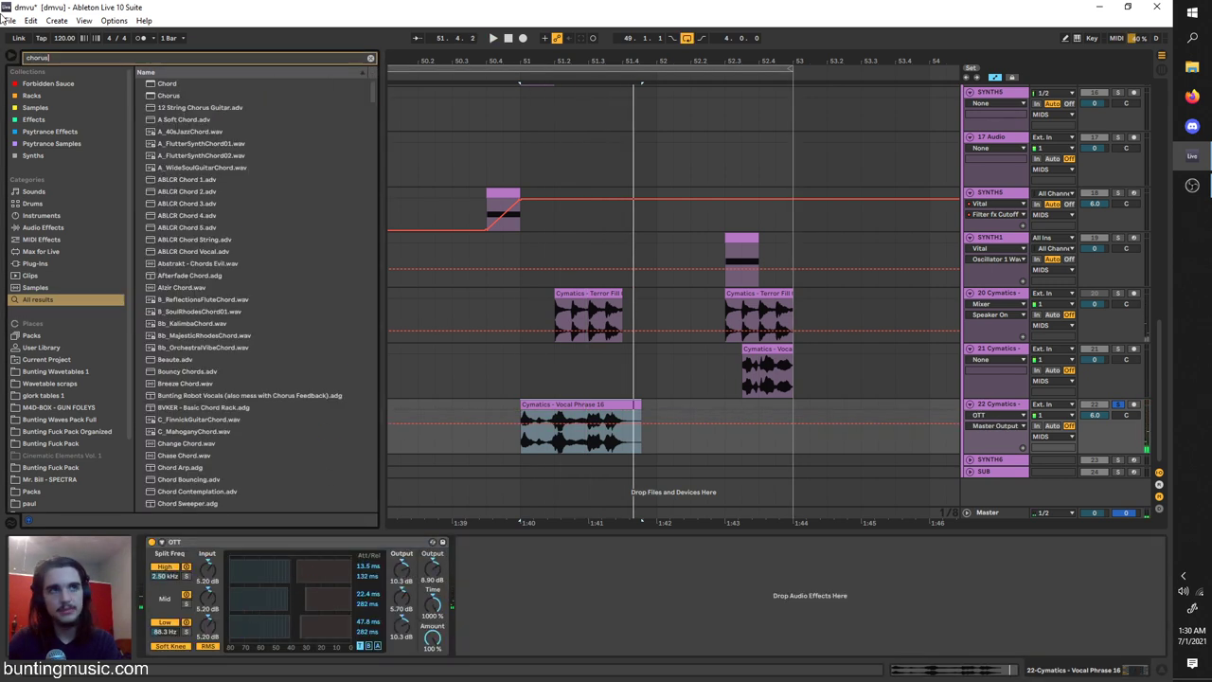
left_click(170, 84)
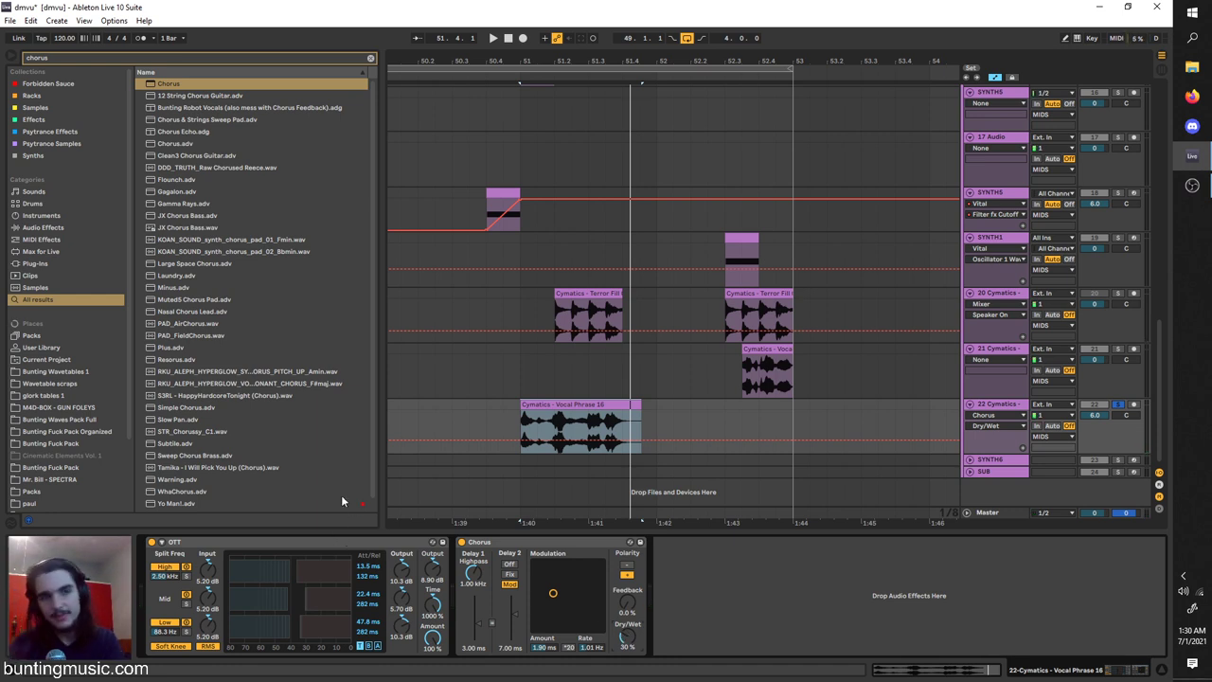
Delete the OTT and Chorus devices from the vocal track.
left_click(315, 542)
key("Delete")
key("Delete")
left_click(528, 427)
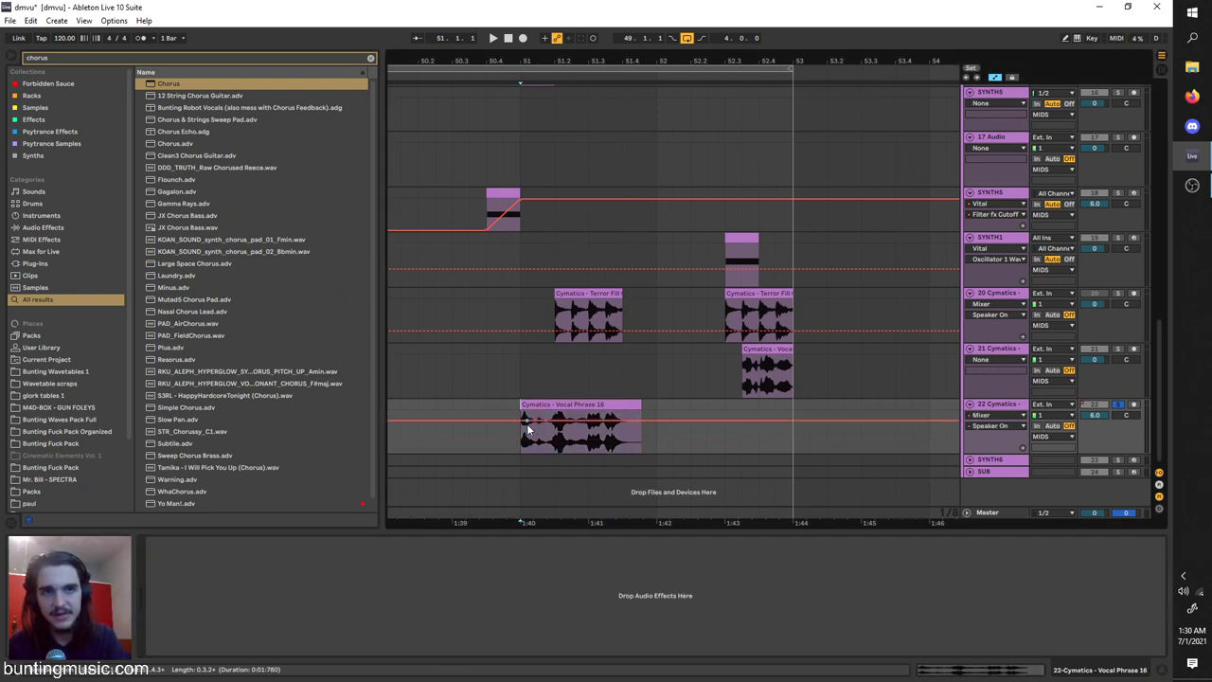
Solo the first SYNTH1 track in the MIDS group and unfreeze it.
scroll(523, 438, "up", 10)
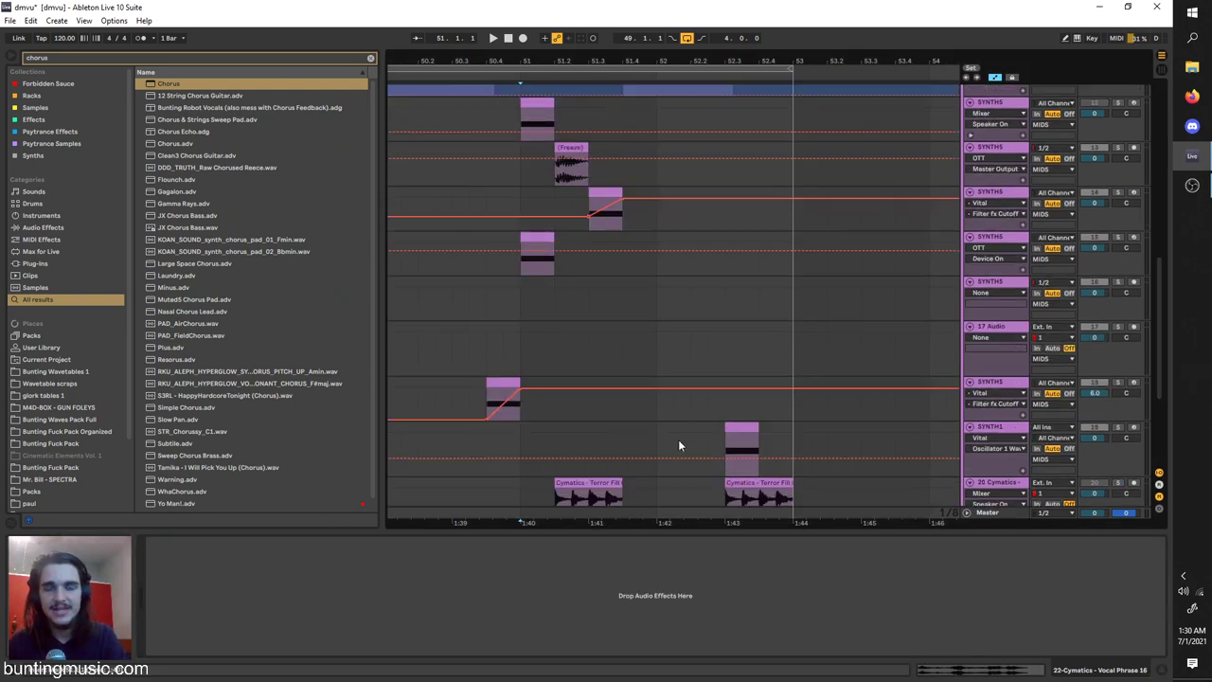
scroll(597, 327, "up", 10)
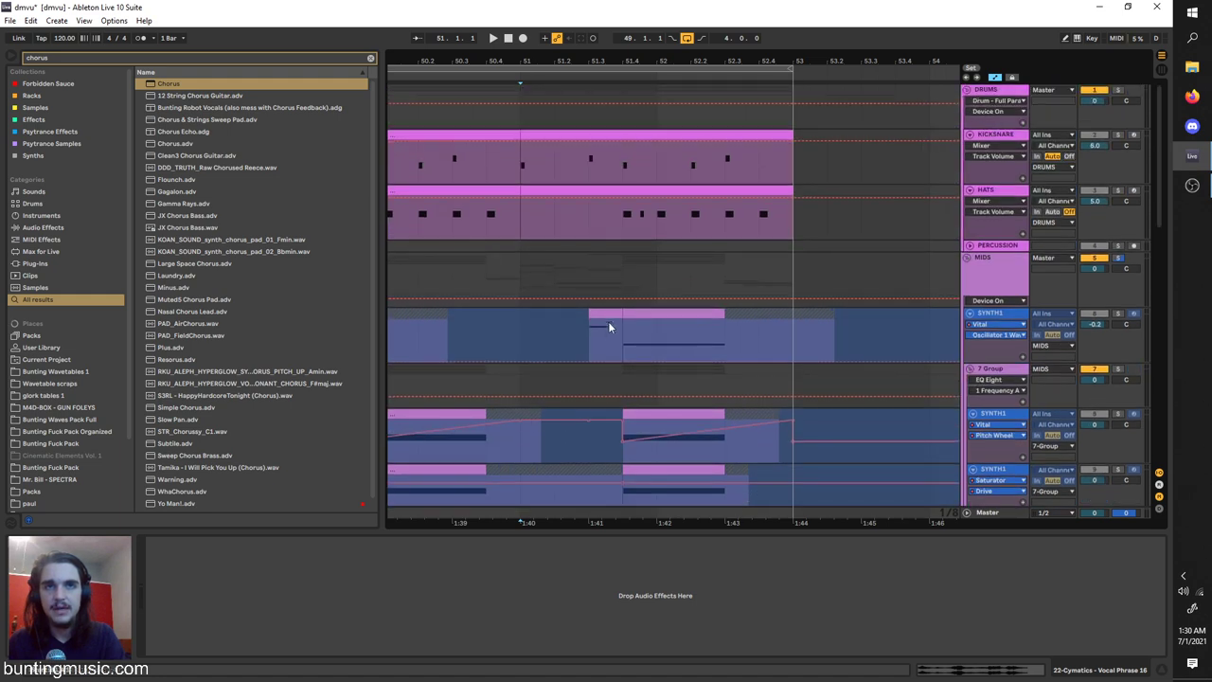
left_click(786, 323)
right_click(989, 316)
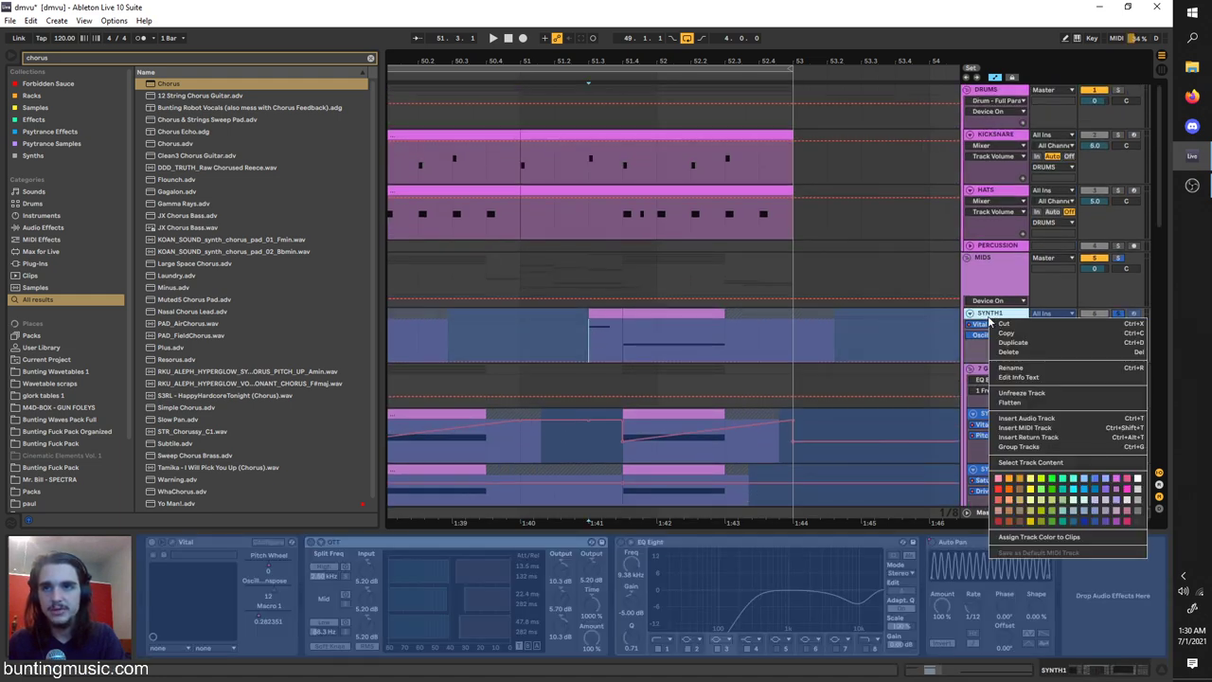
left_click(1019, 394)
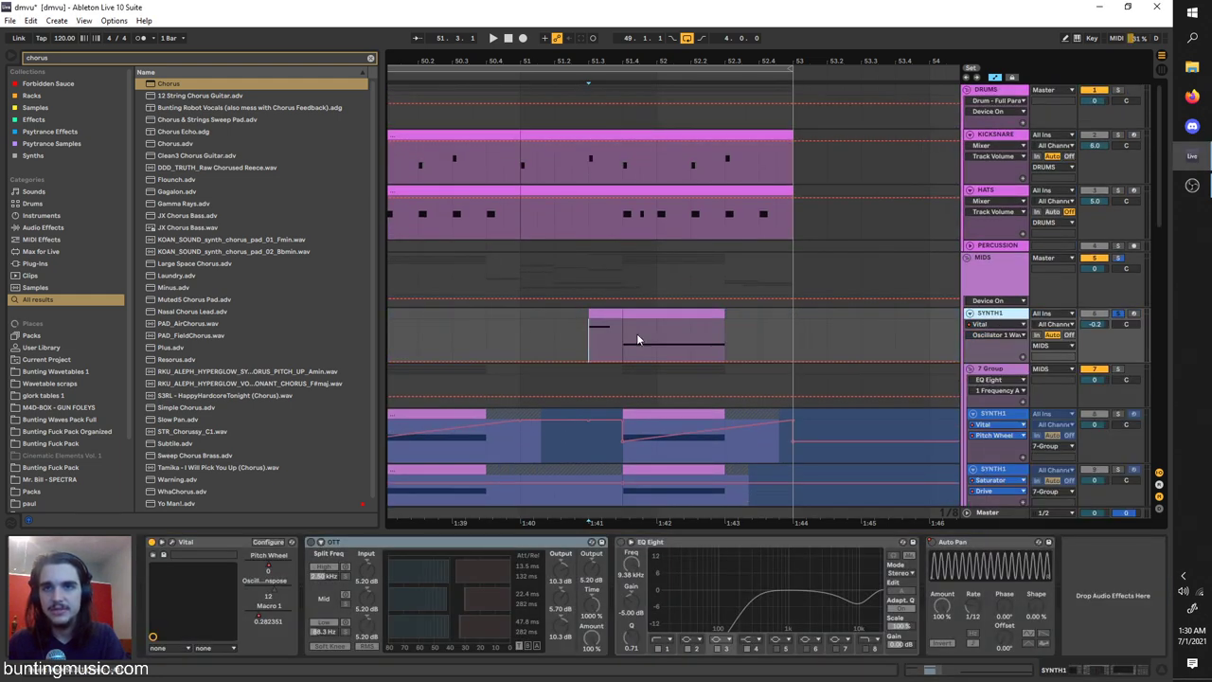
Play the soloed SYNTH1 clip and show its Vital Pitch Wheel automation.
key("space")
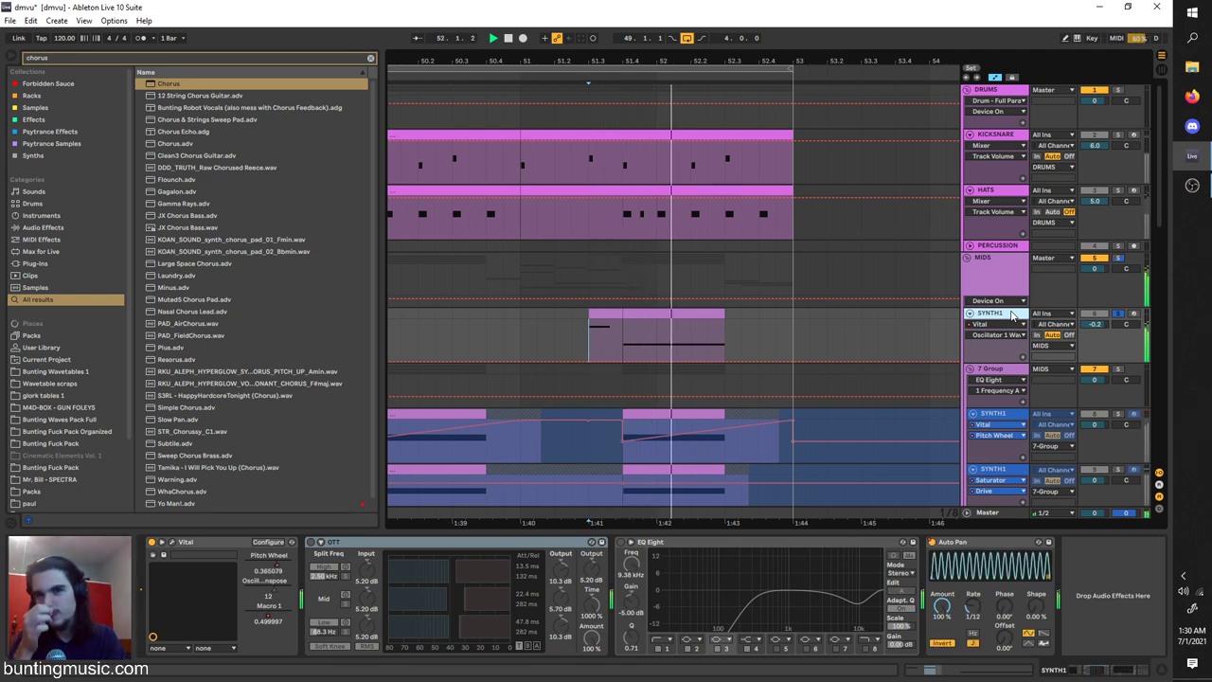
left_click(985, 337)
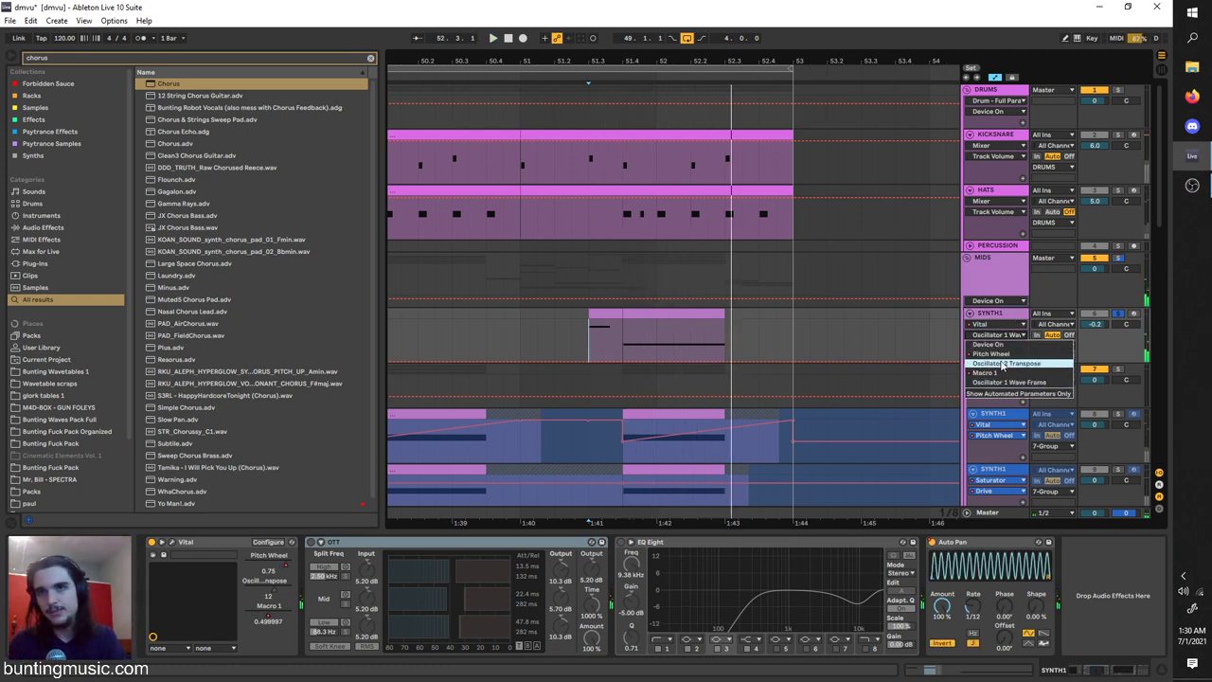
left_click(995, 360)
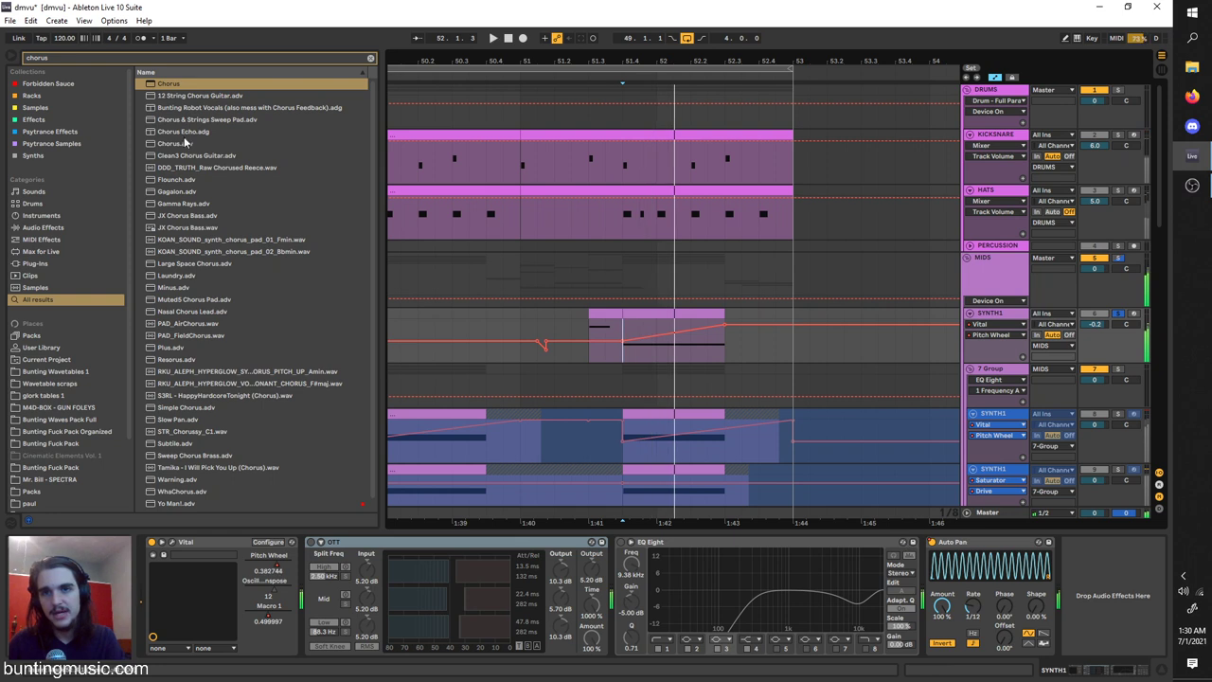
Add a new Auto Pan at the end of SYNTH1's device chain and delete the original Auto Pan.
left_click(120, 57)
type("aut")
left_click(84, 227)
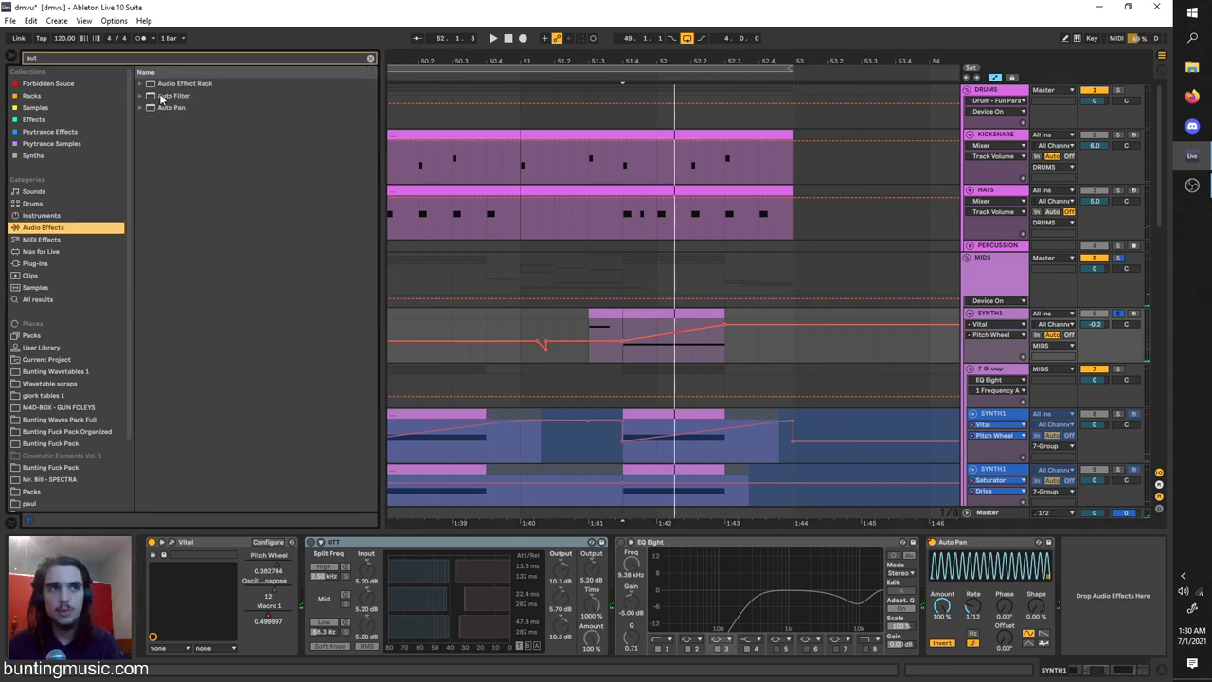
left_click(163, 110)
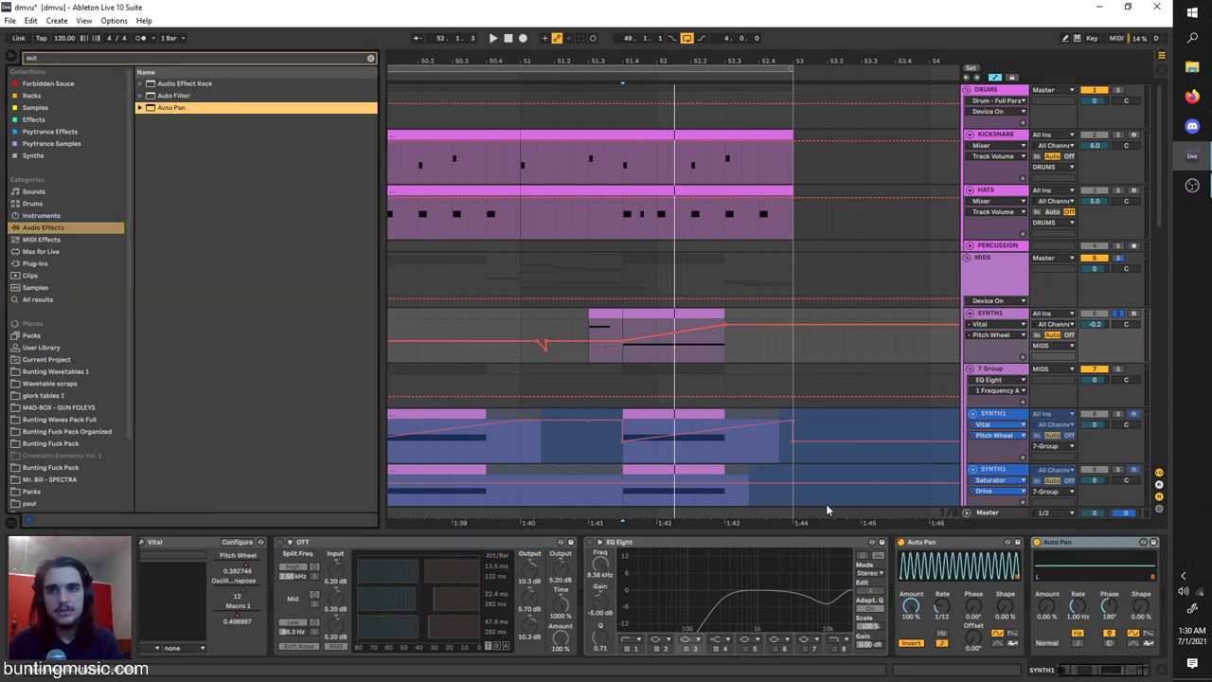
left_click(935, 545)
key("Delete")
Set the new Auto Pan to 100 % amount and 0° phase, with a tempo-synced rate of 1/12.
key("space")
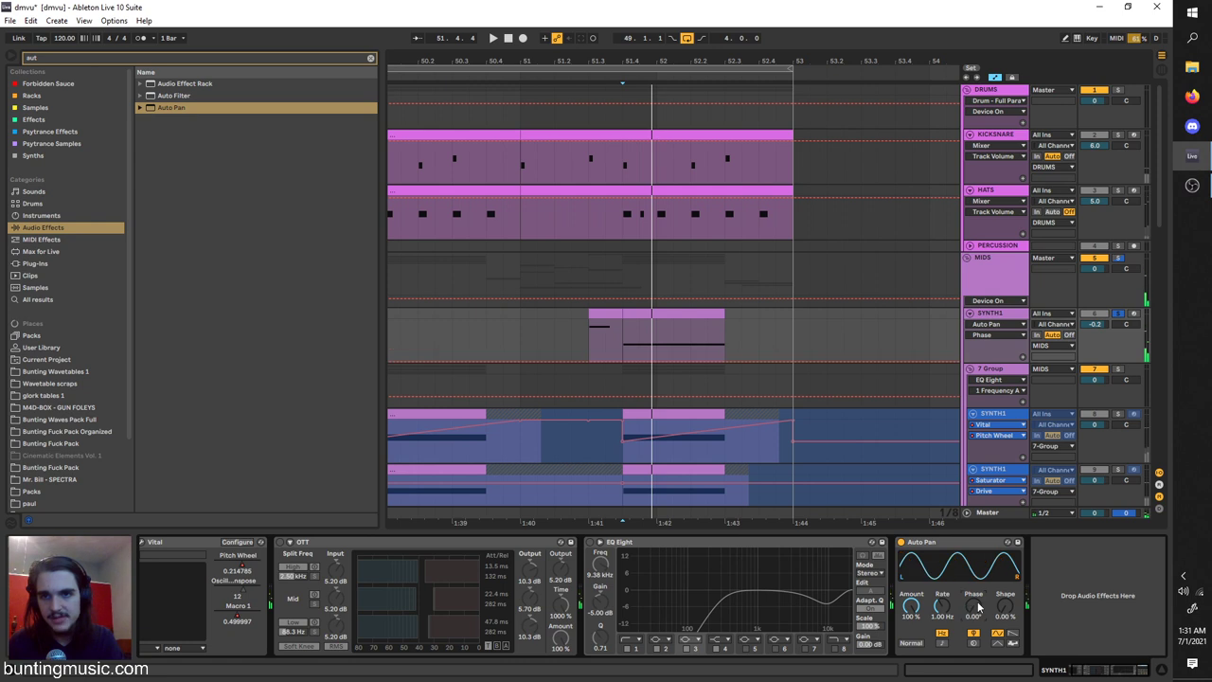
left_click_drag(942, 606, 942, 554)
left_click(942, 643)
left_click_drag(942, 610, 942, 596)
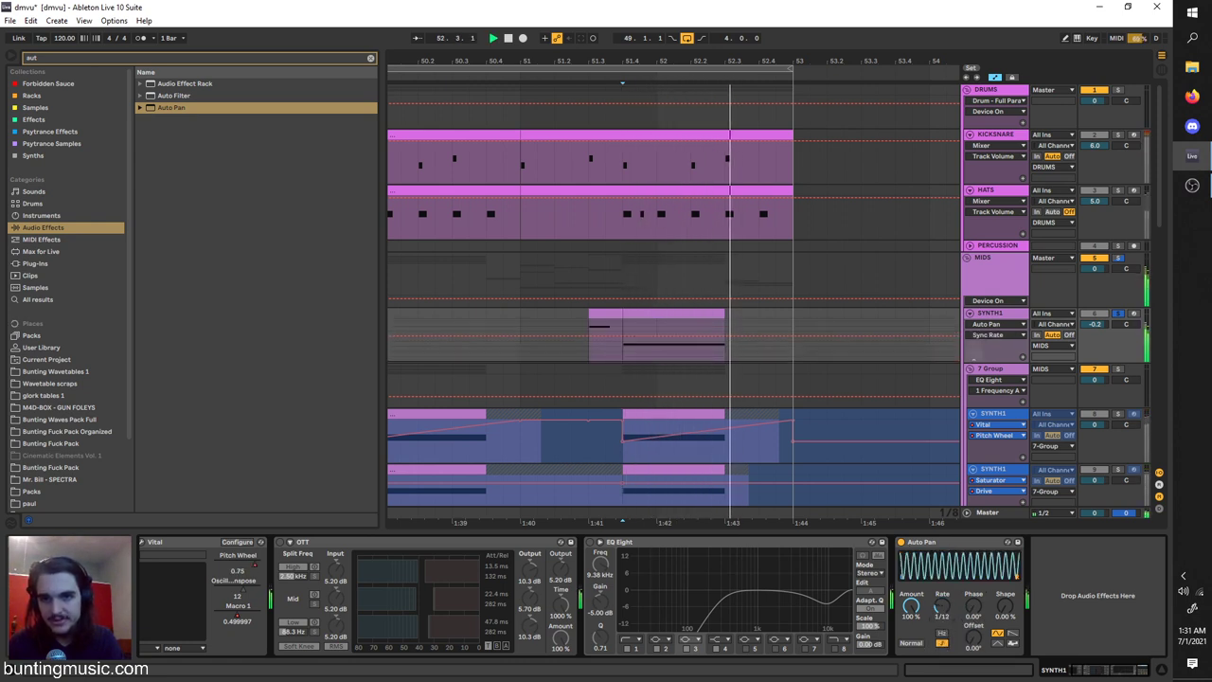
Replay SYNTH1's long rising note and switch the Auto Pan to Invert.
left_click(627, 349)
key("space")
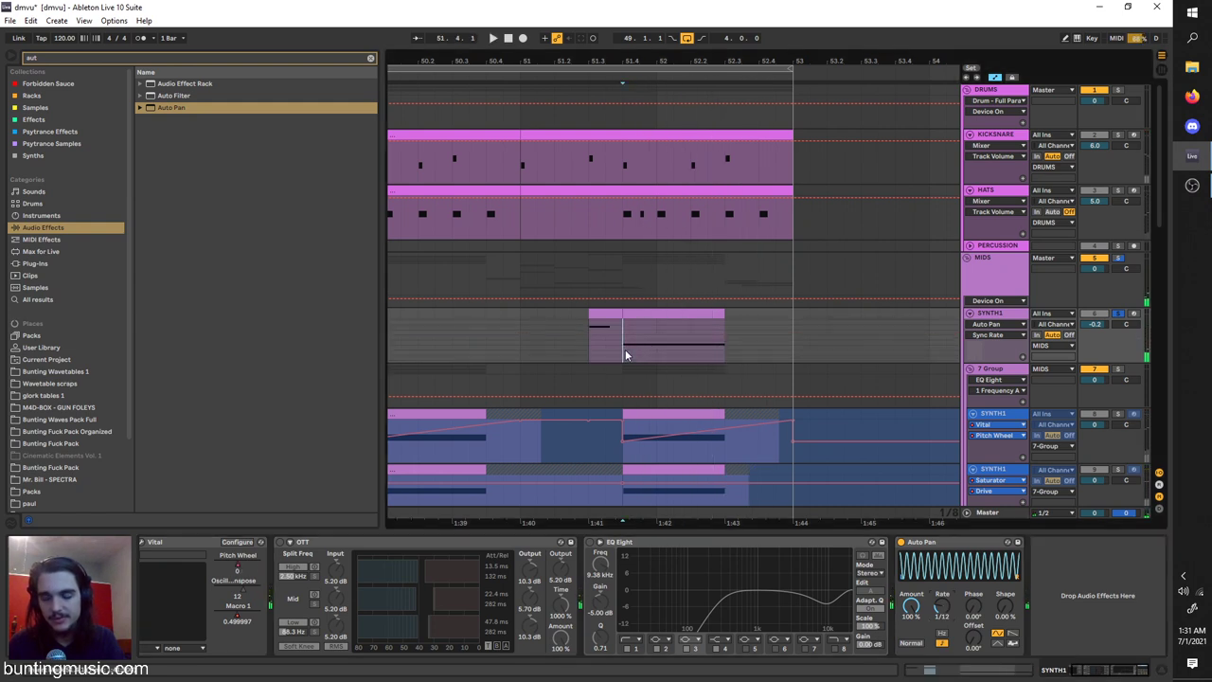
key("space")
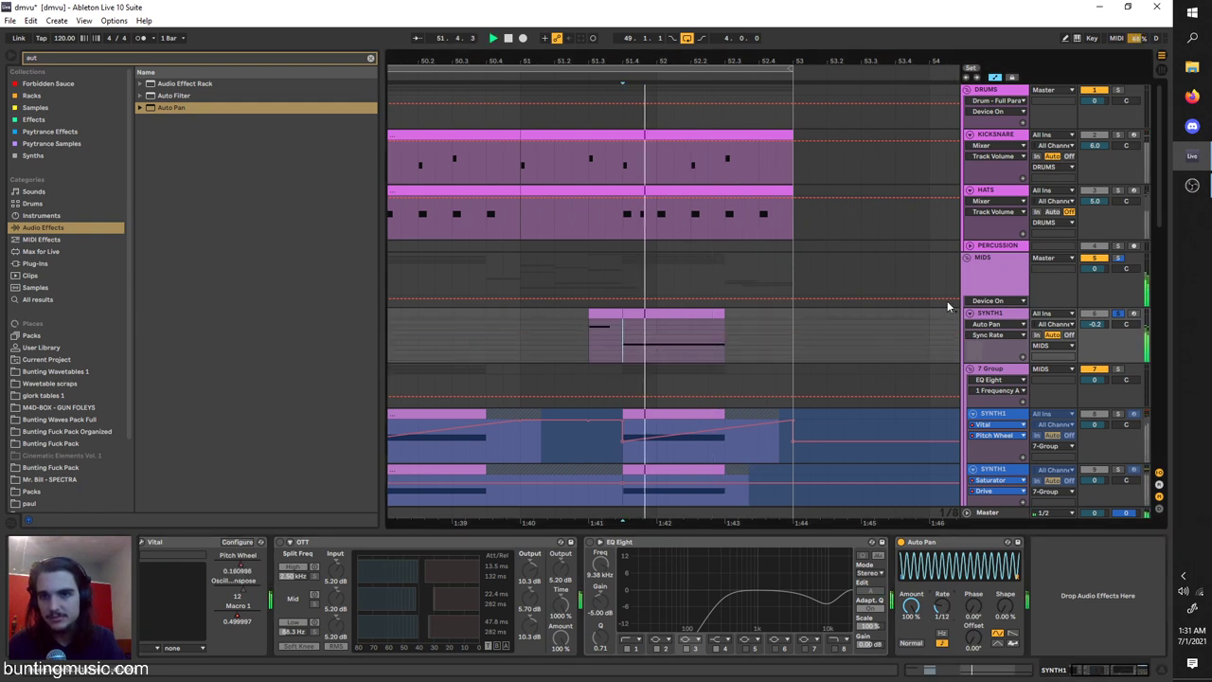
left_click(912, 643)
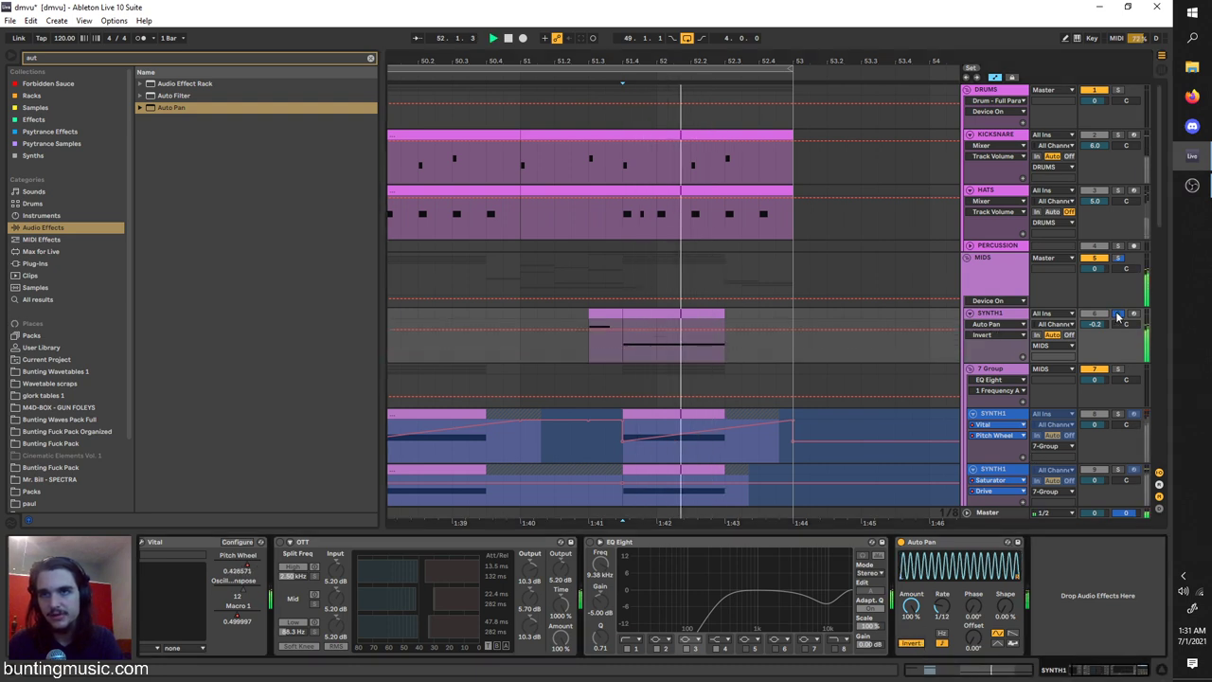
Unsolo SYNTH1 and compare the Auto Pan's Normal and Invert modes in the full mix, keeping Invert.
key("space")
key("space")
key("space")
key("s")
left_click(910, 643)
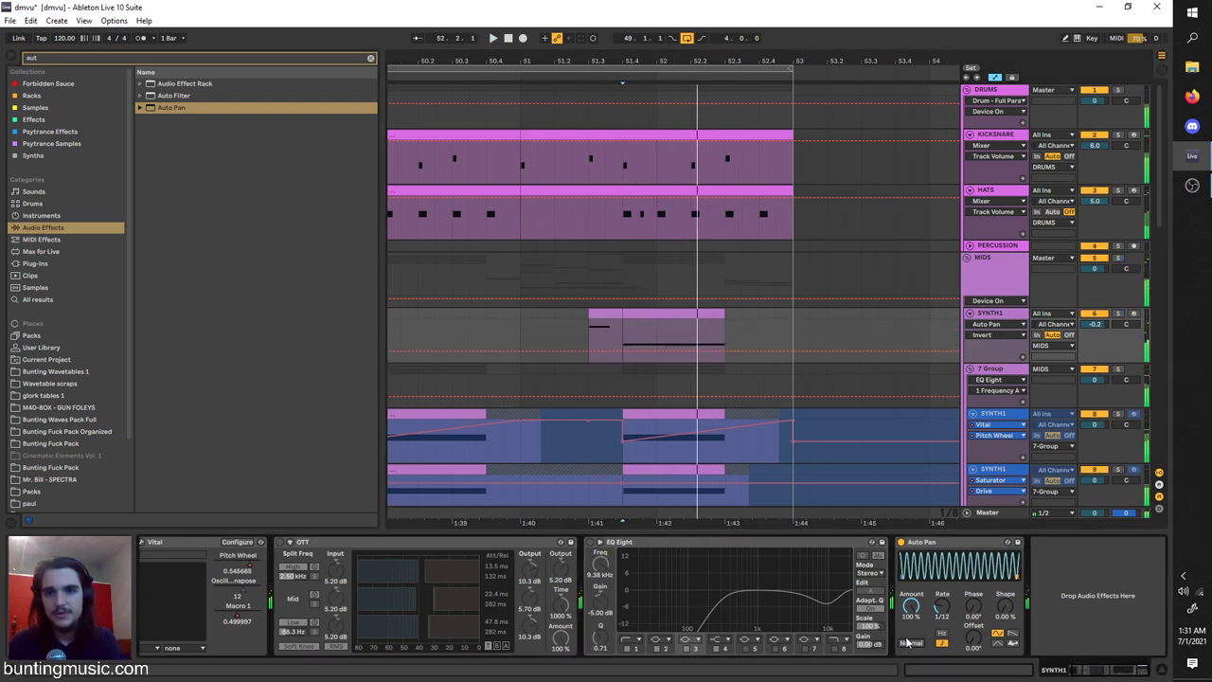
left_click(908, 646)
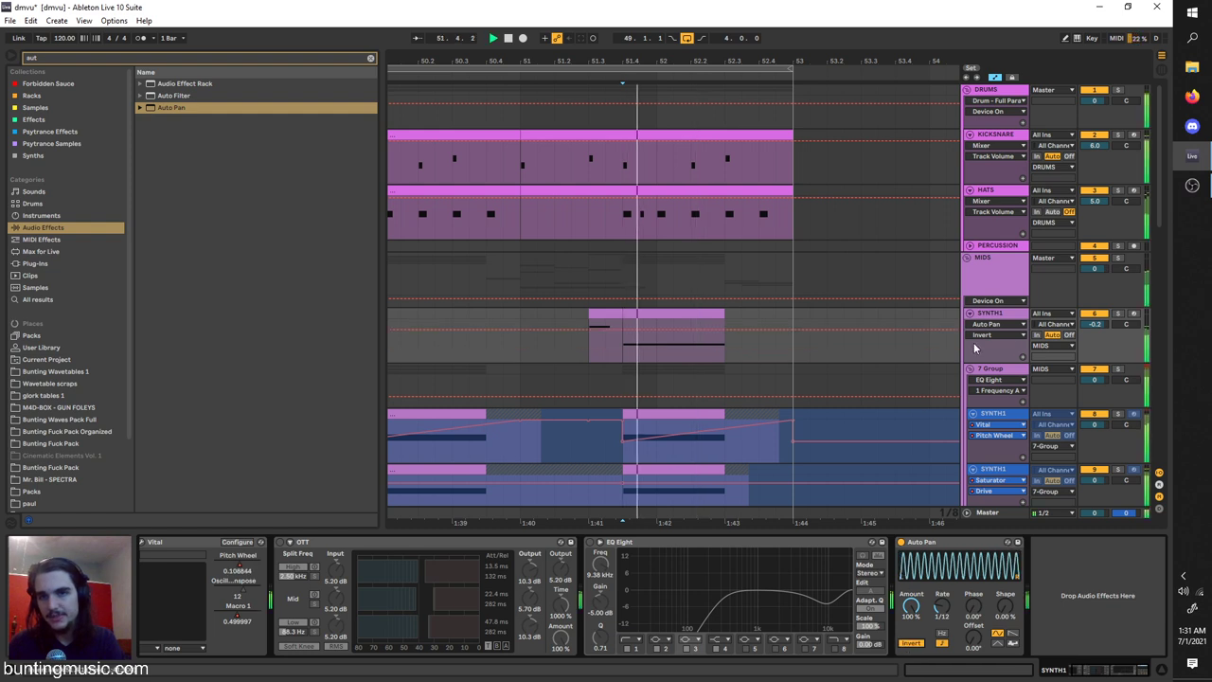
Play the drop from bar 49 and look over how the SYNTH1 clips hand over to the layered group.
scroll(774, 351, "down", 3)
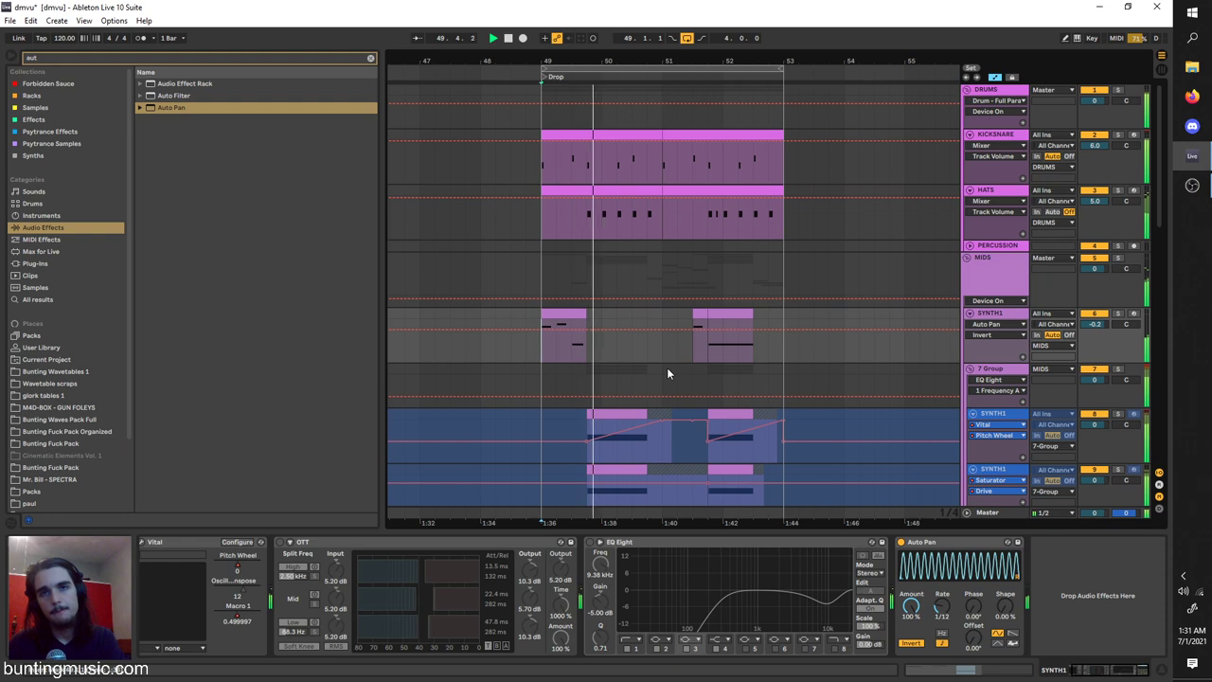
scroll(602, 378, "down", 4)
scroll(610, 380, "down", 5)
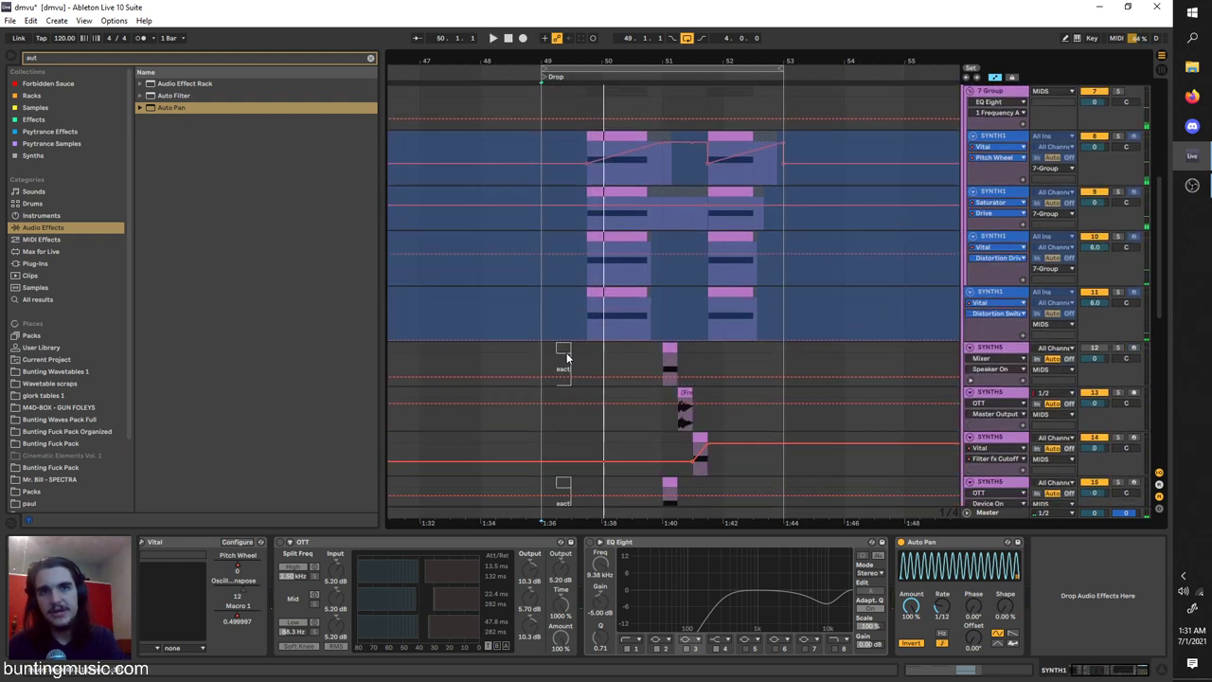
scroll(560, 317, "up", 4)
scroll(582, 277, "up", 3)
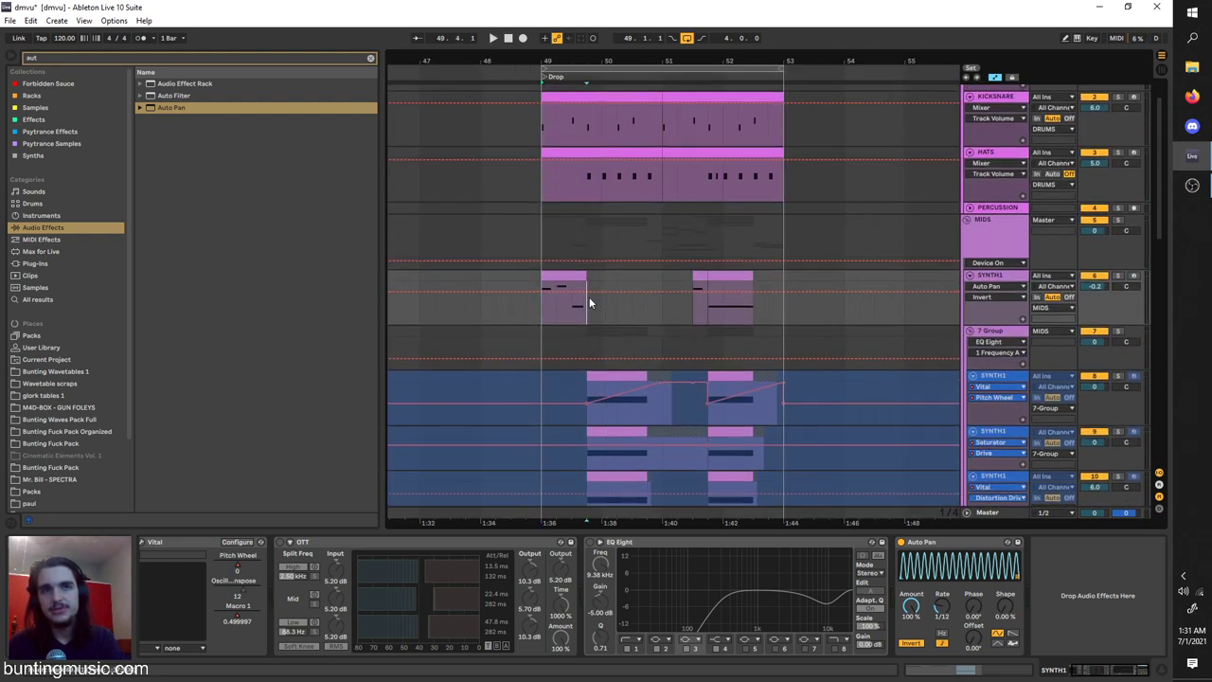
scroll(593, 297, "up", 4)
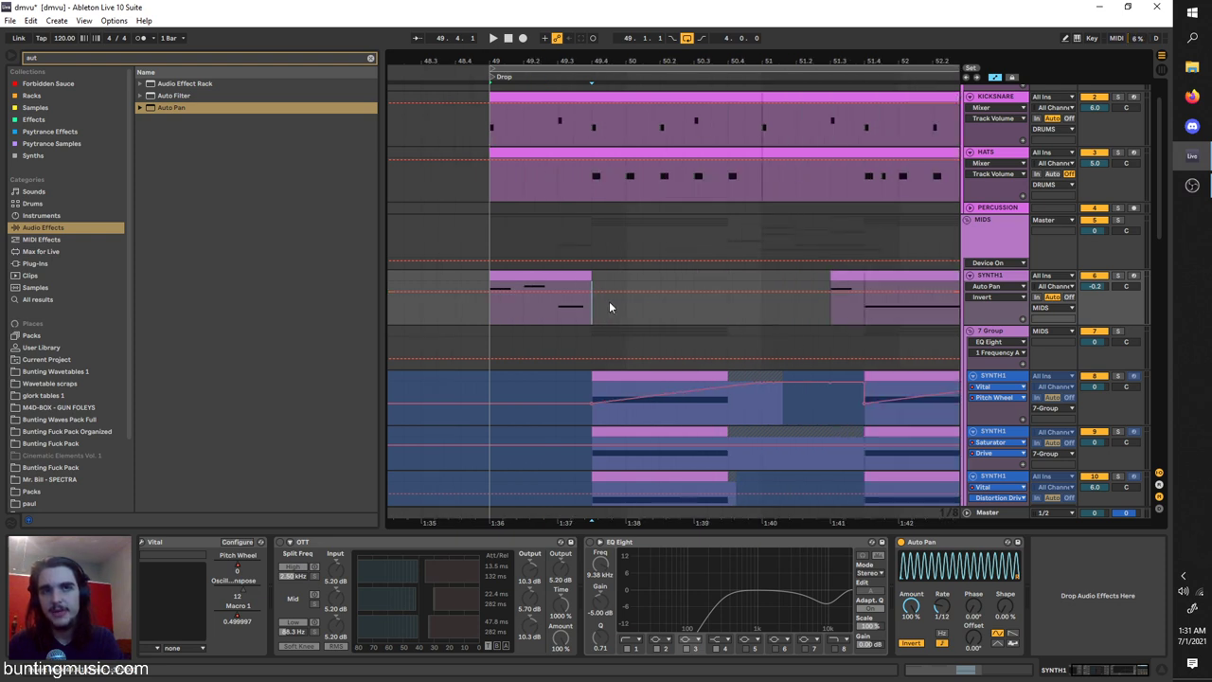
scroll(496, 317, "down", 3)
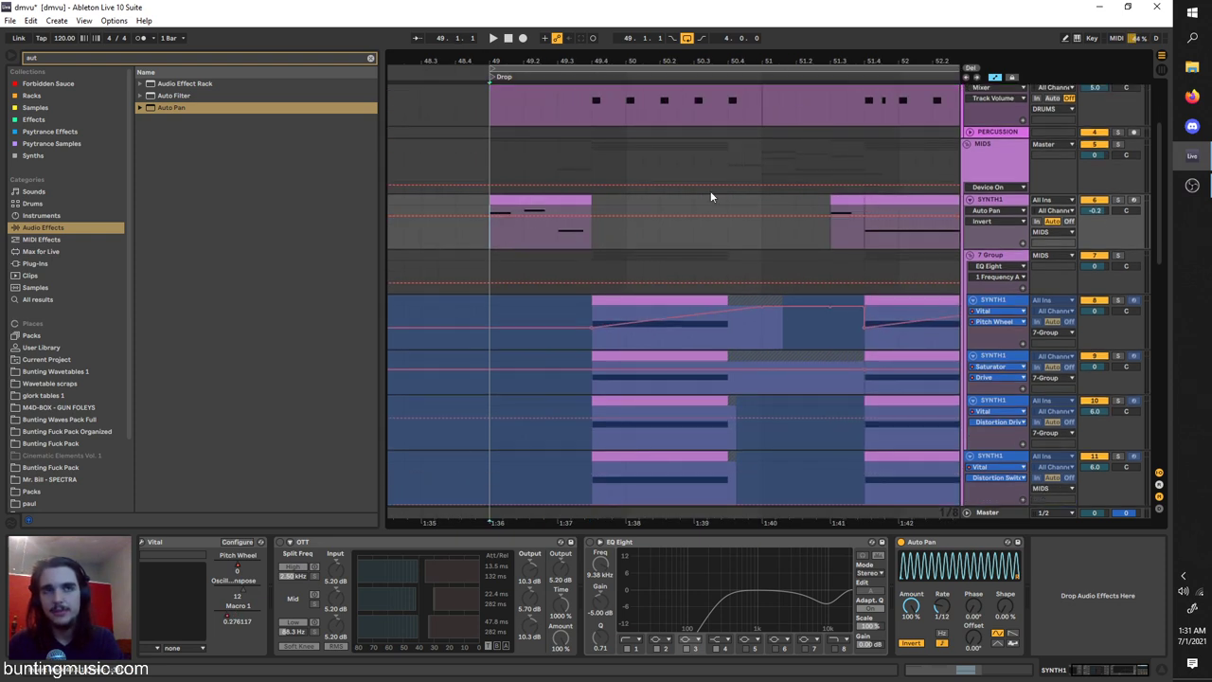
Open the MIDS group's LFOTool, play SYNTH1 soloed to view its volume ducking, and close the plugin window.
left_click(1118, 210)
left_click(995, 161)
left_click(1118, 200)
key("space")
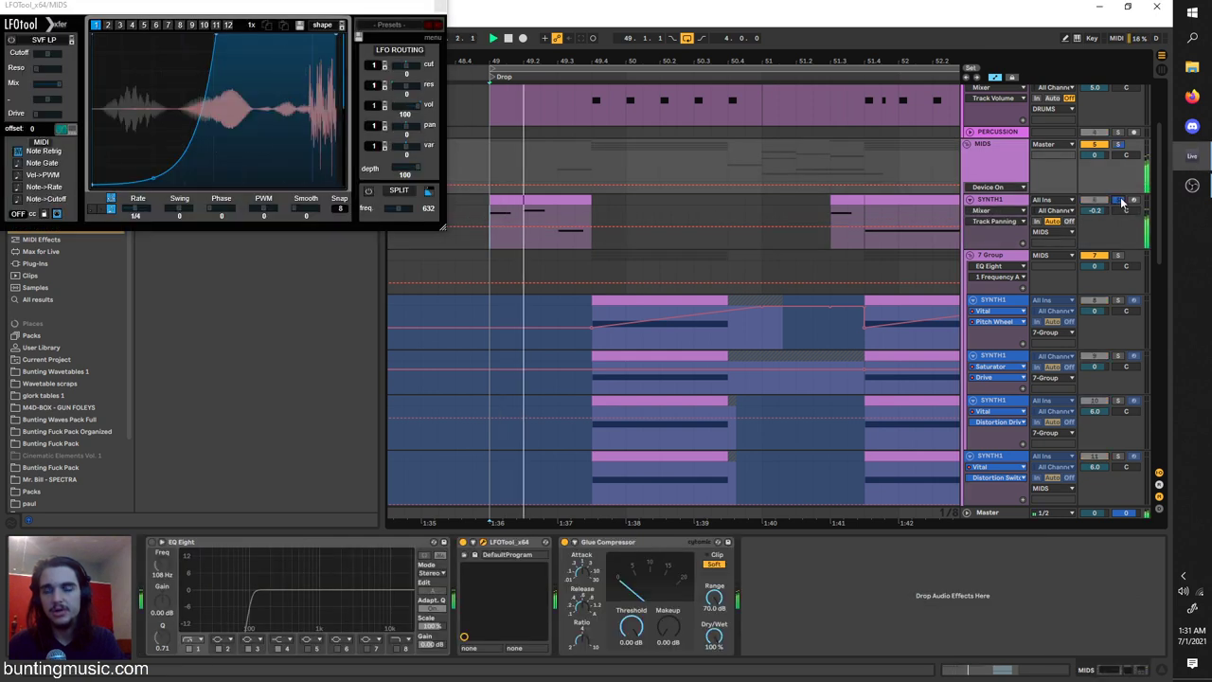
left_click(442, 7)
left_click(710, 246)
Look over the drop's layout from SYNTH1's opening notes down through the layered group to the fill tracks.
scroll(716, 257, "down", 3)
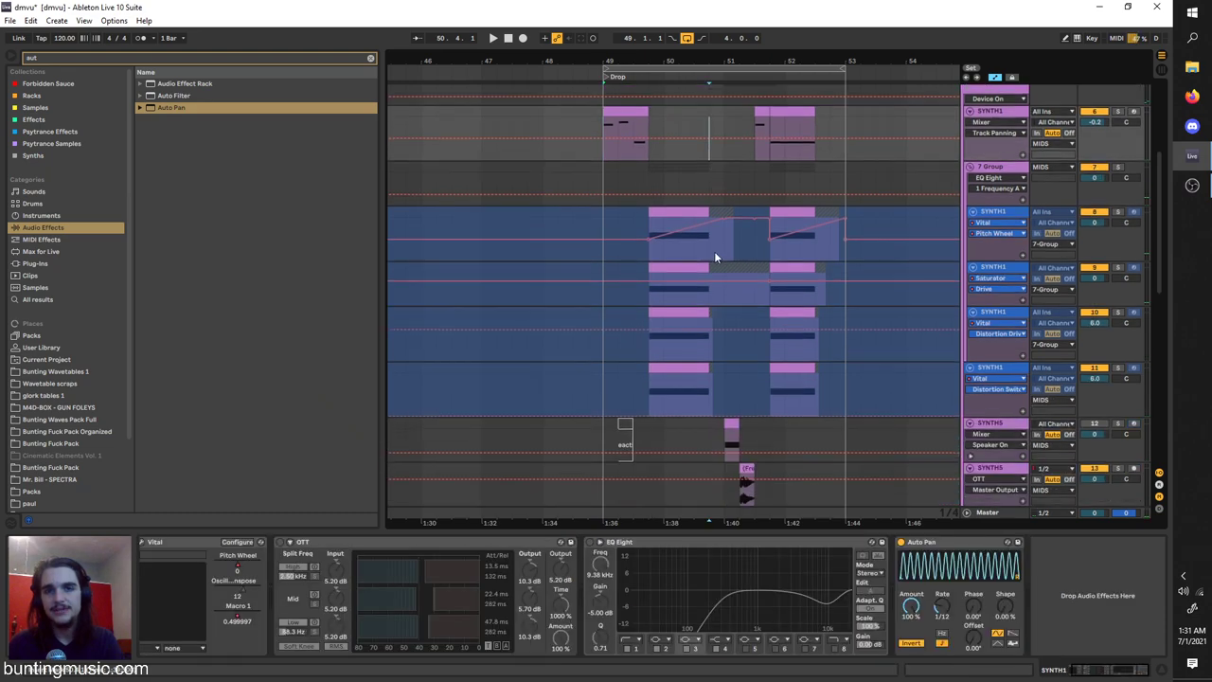
scroll(716, 258, "down", 3)
scroll(722, 357, "up", 3)
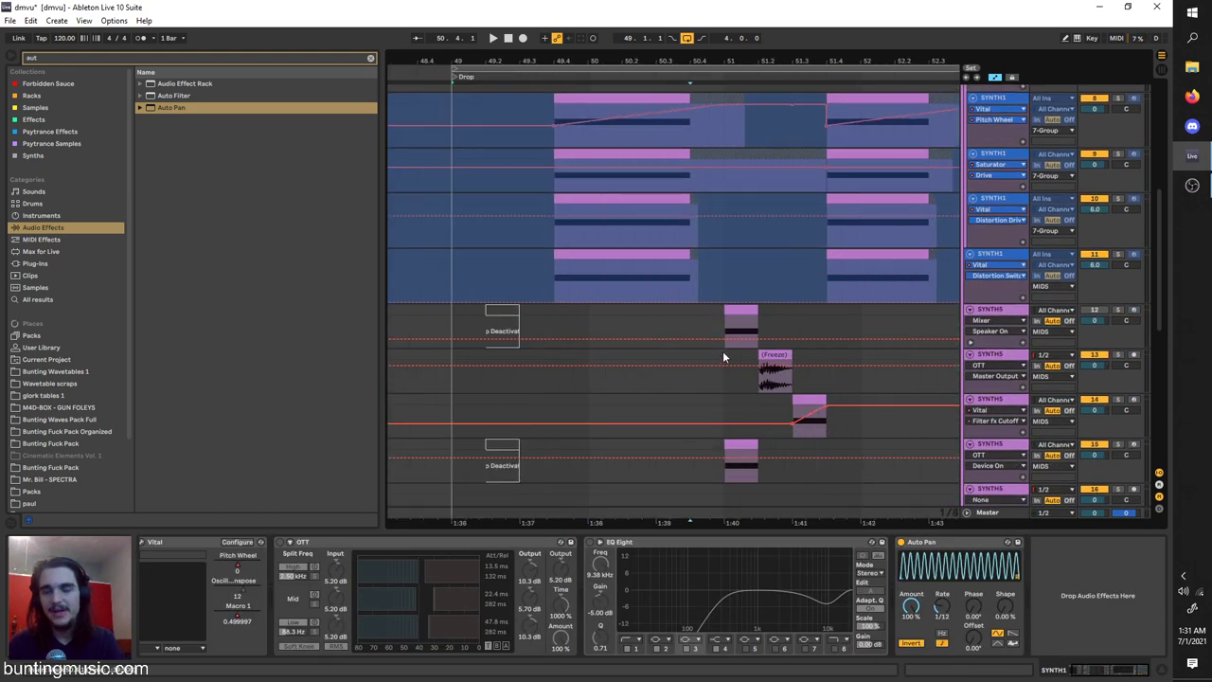
scroll(655, 330, "up", 10)
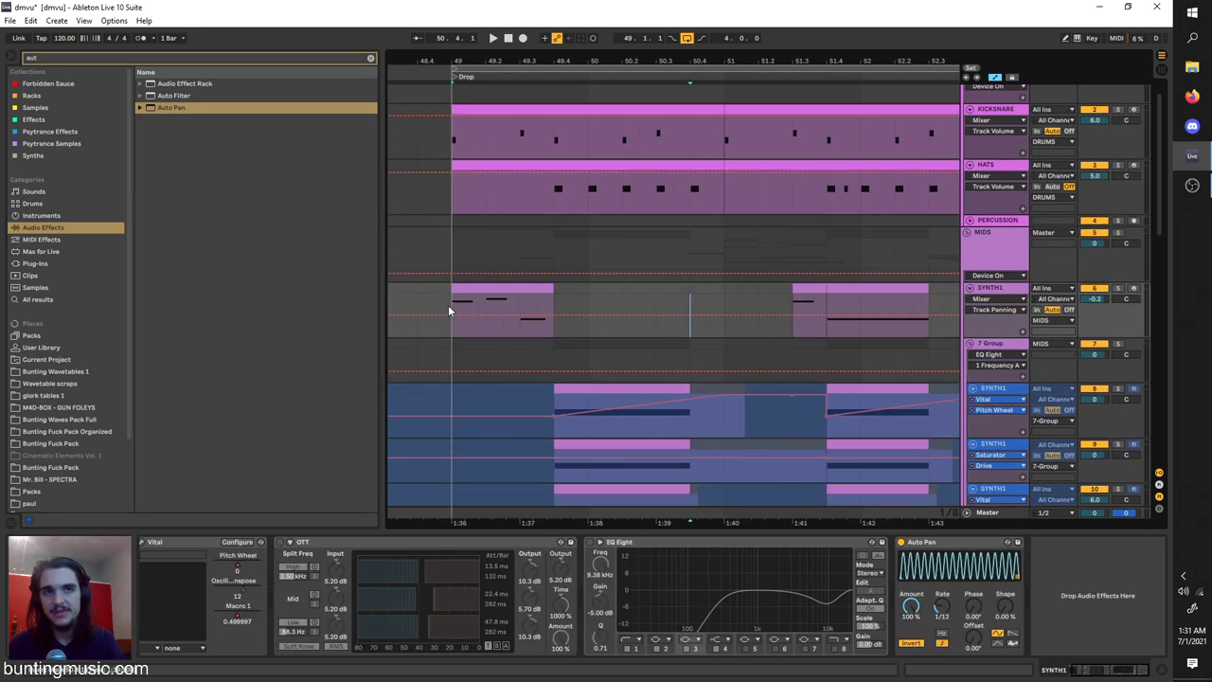
left_click(549, 402)
scroll(763, 275, "down", 10)
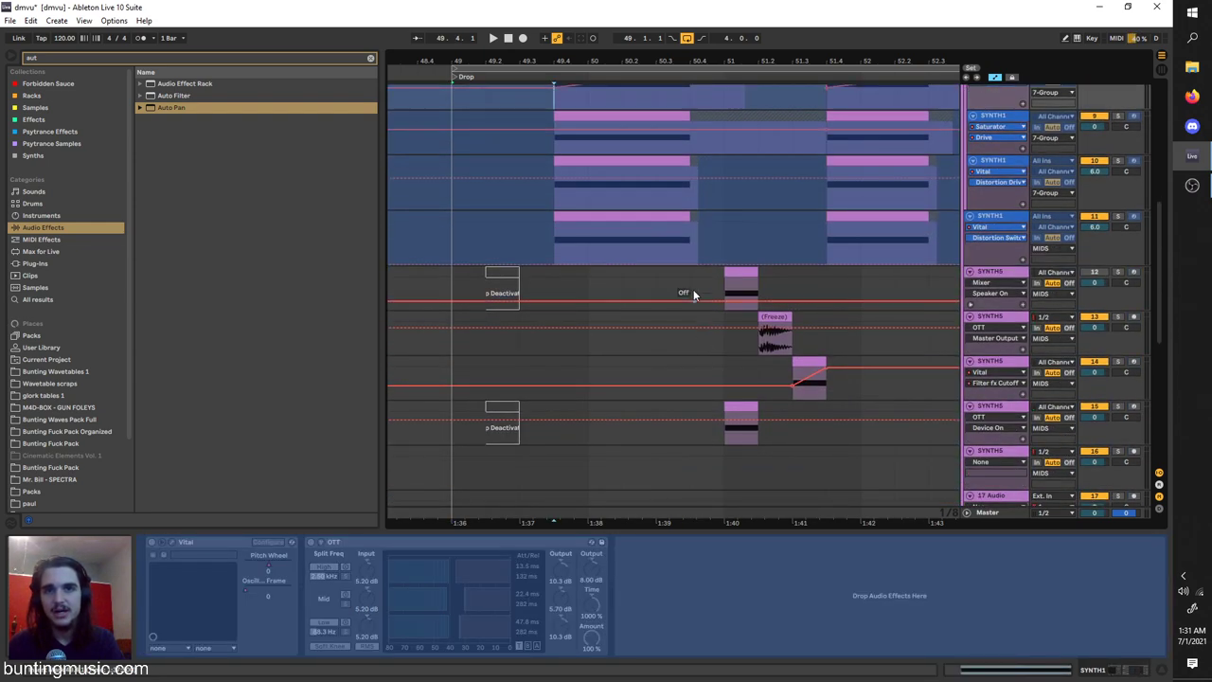
Examine the short synth fill clips on tracks 12 to 15 around bar 51, between the layered group's two phrases.
left_click(693, 287)
scroll(700, 308, "down", 2)
left_click(697, 354)
scroll(776, 293, "down", 3)
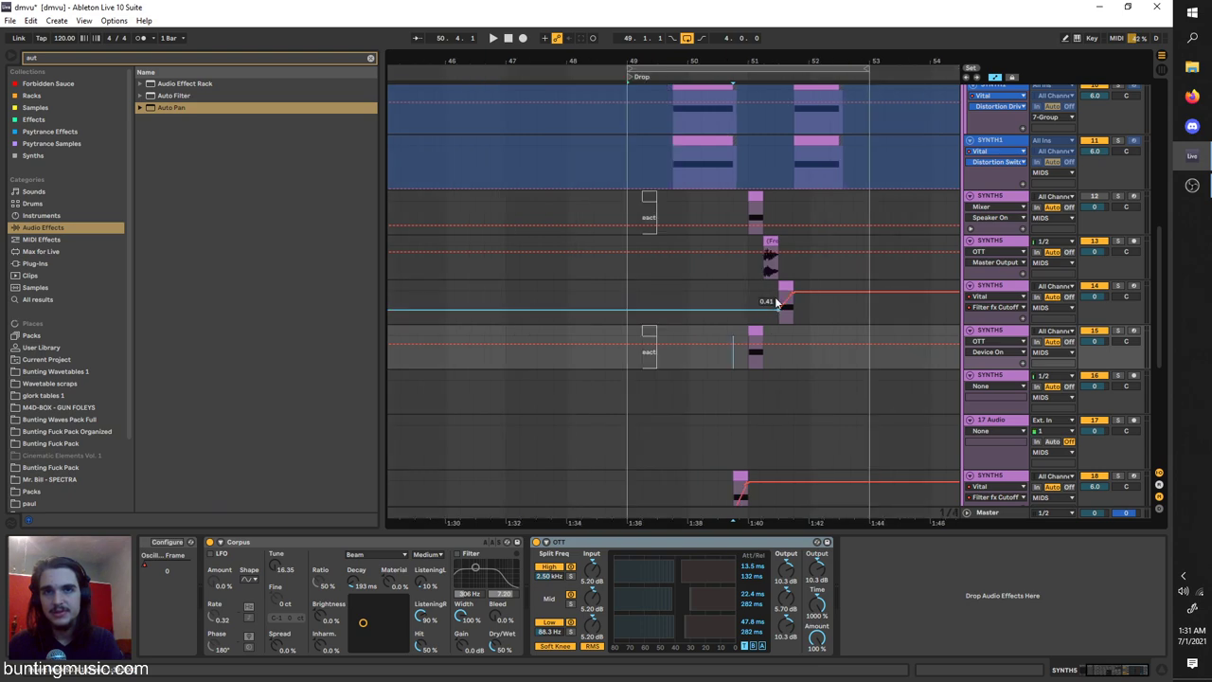
scroll(791, 256, "up", 2)
left_click(794, 244)
scroll(795, 245, "up", 3)
left_click(689, 248)
left_click(767, 440)
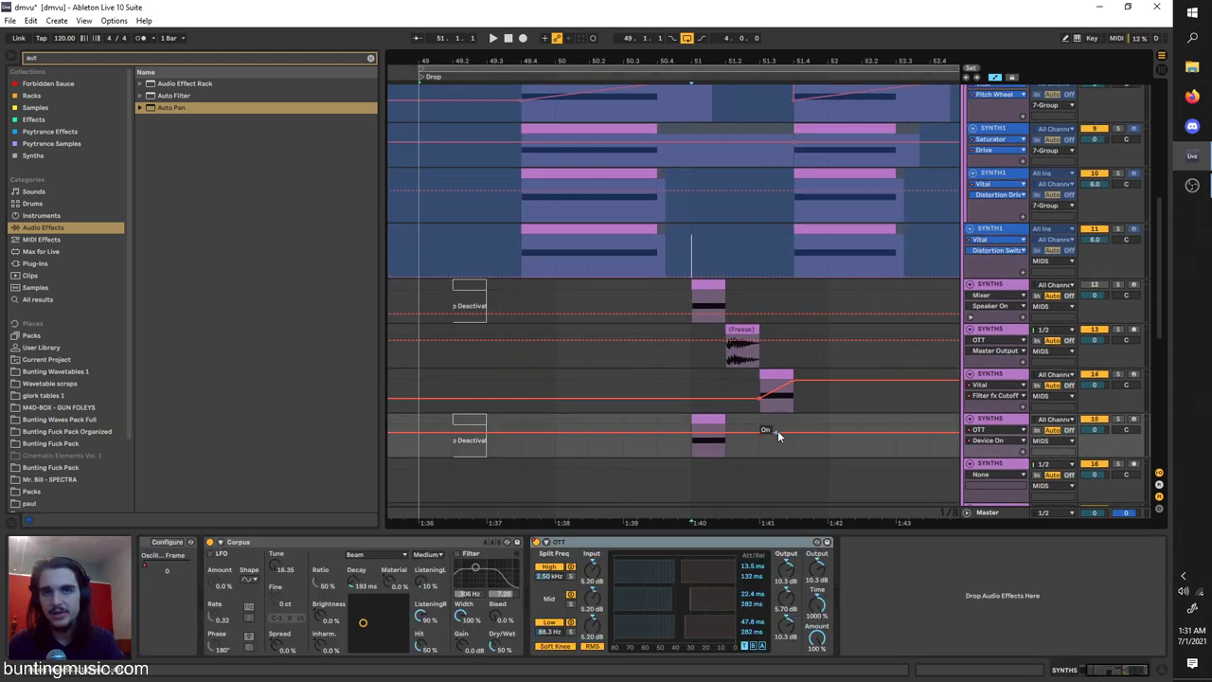
scroll(762, 434, "down", 1)
scroll(824, 388, "right", 2)
Examine where the layered group's first phrase ends and track 18's filter-cutoff fill enters before bar 51.
left_click(586, 226)
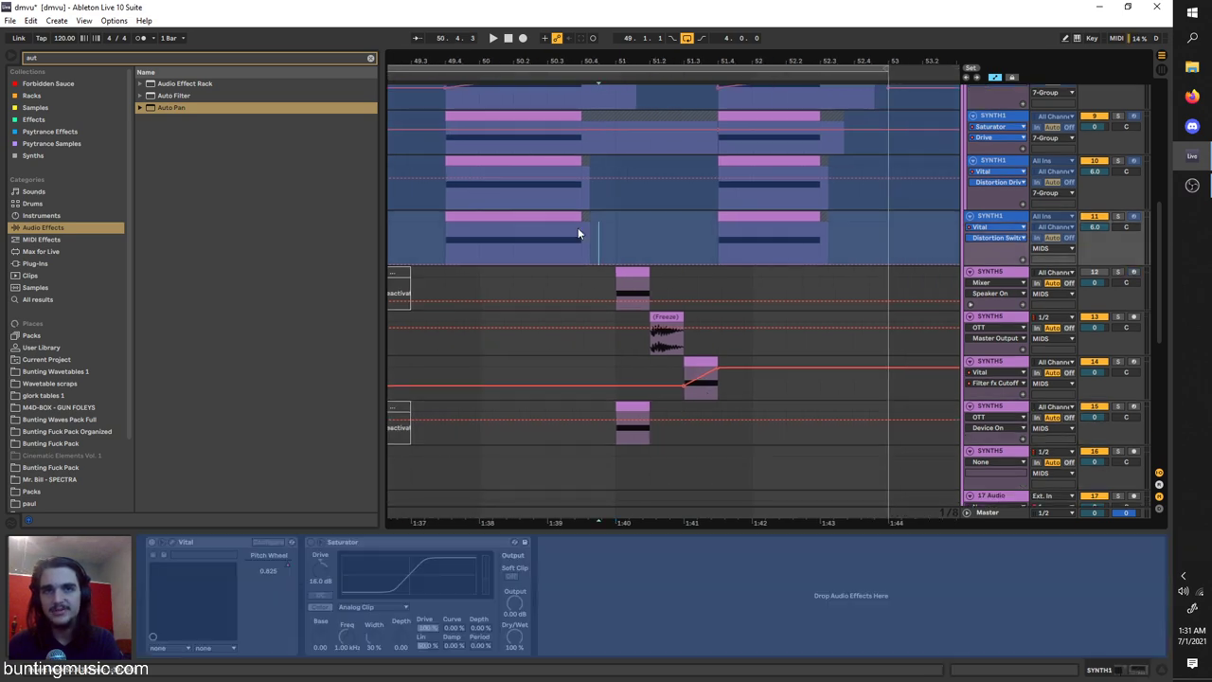
scroll(584, 359, "down", 3)
left_click(588, 396)
scroll(609, 360, "down", 2)
scroll(630, 394, "down", 4)
scroll(636, 386, "up", 8)
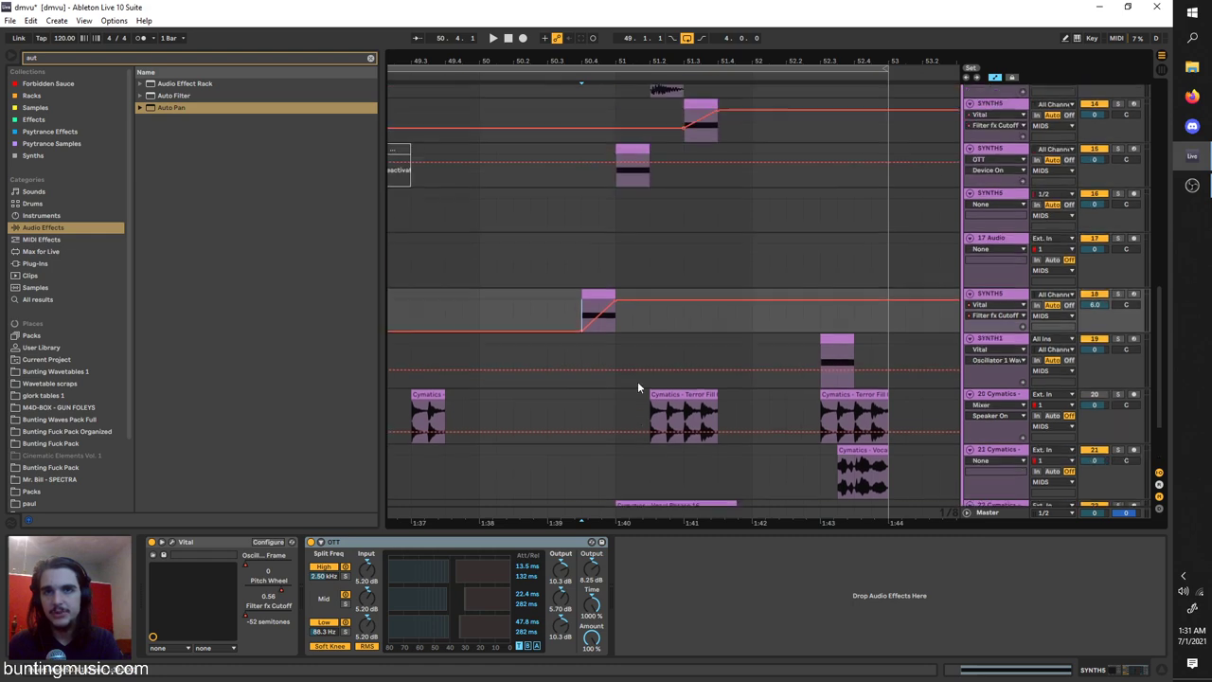
scroll(636, 375, "up", 5)
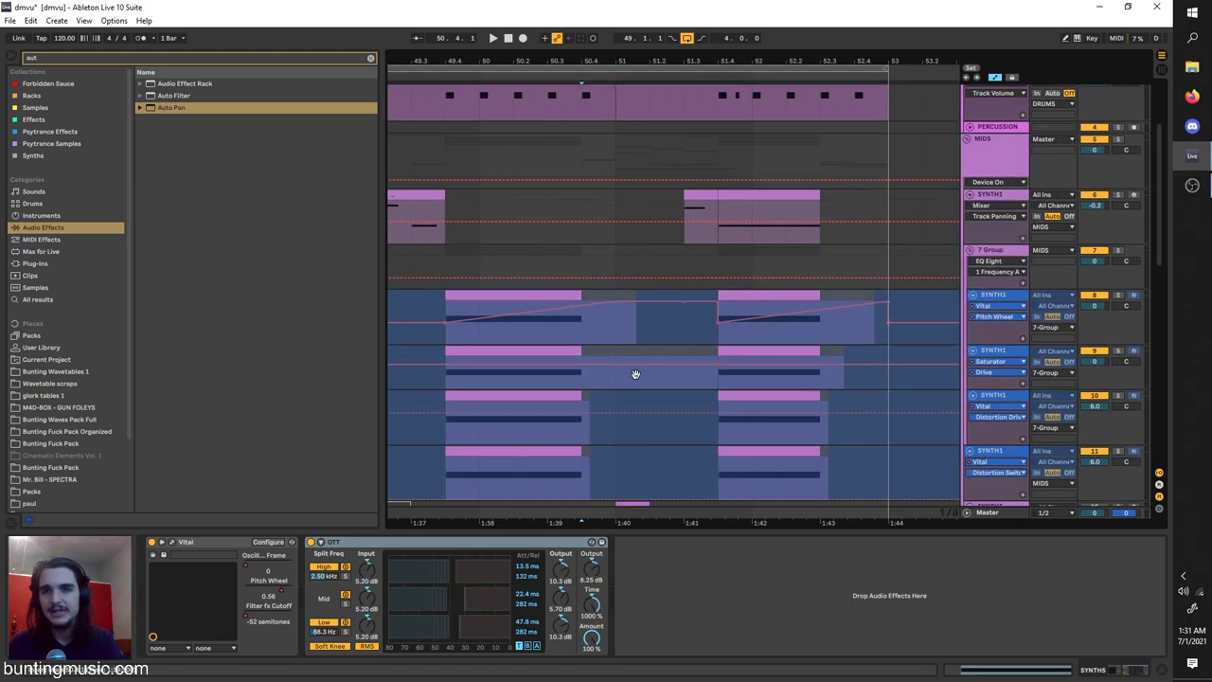
Review the SYNTH1 clip that starts at 51.3 and its handover to the layered group's second phrase.
scroll(635, 373, "down", 3, "ctrl")
left_click(654, 294)
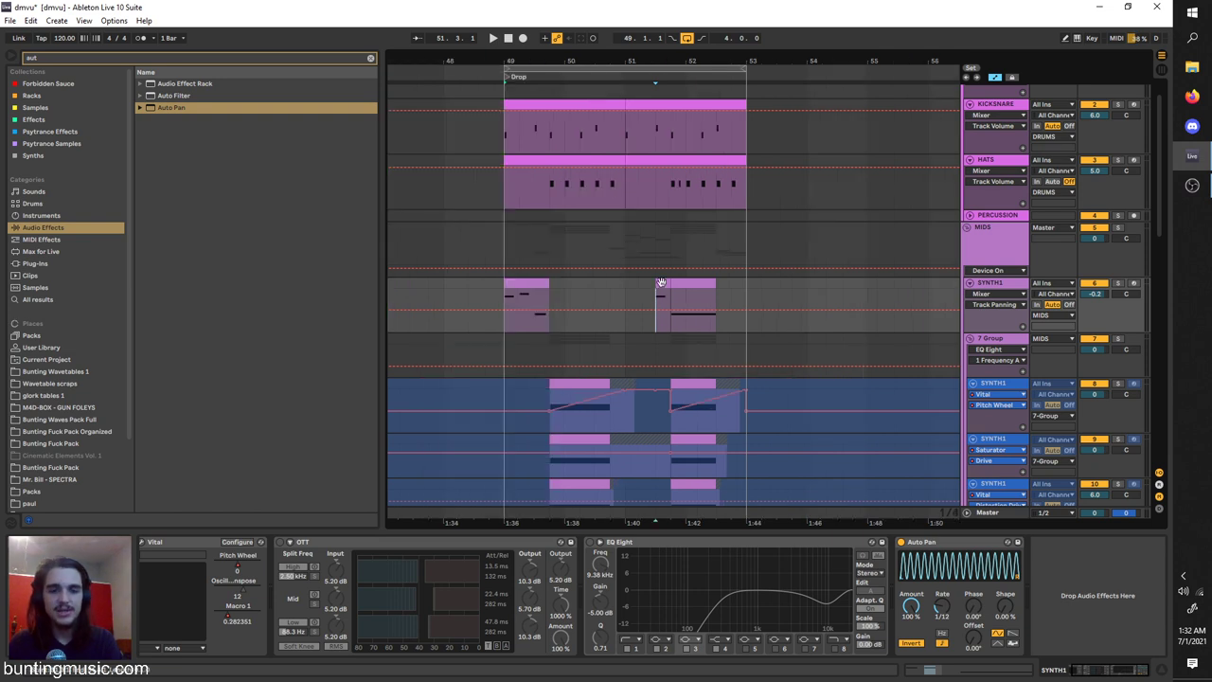
scroll(661, 281, "left", 2)
scroll(661, 281, "up", 4, "ctrl")
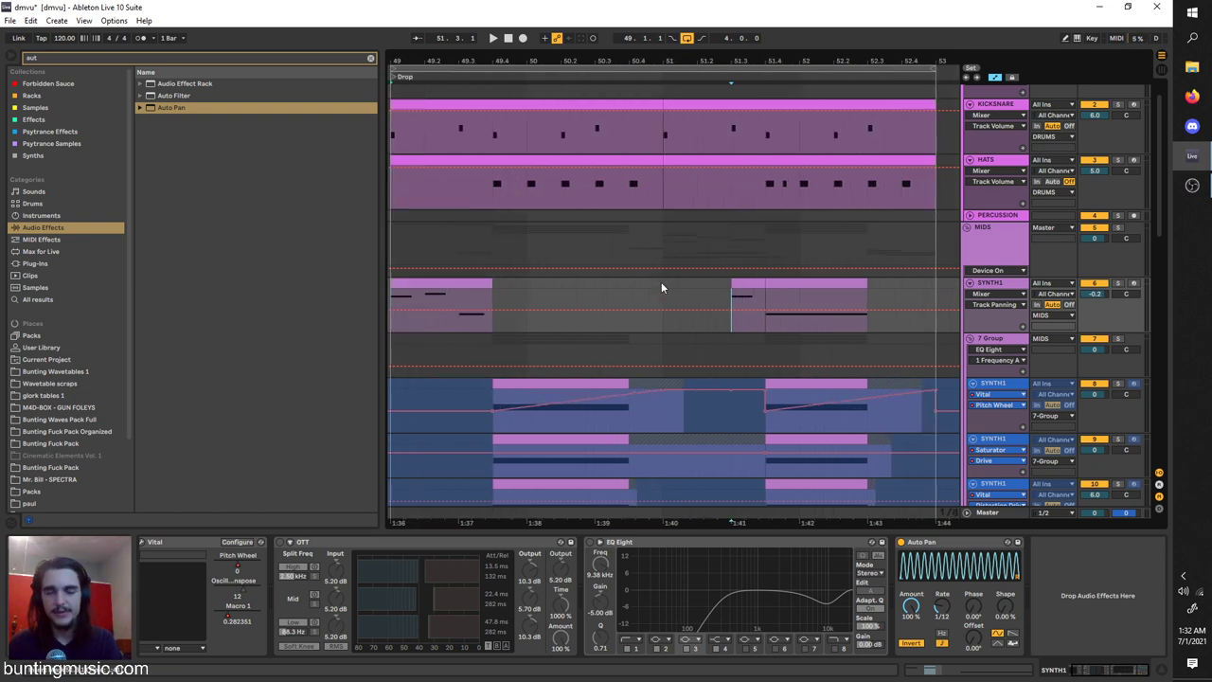
scroll(629, 300, "down", 4, "ctrl")
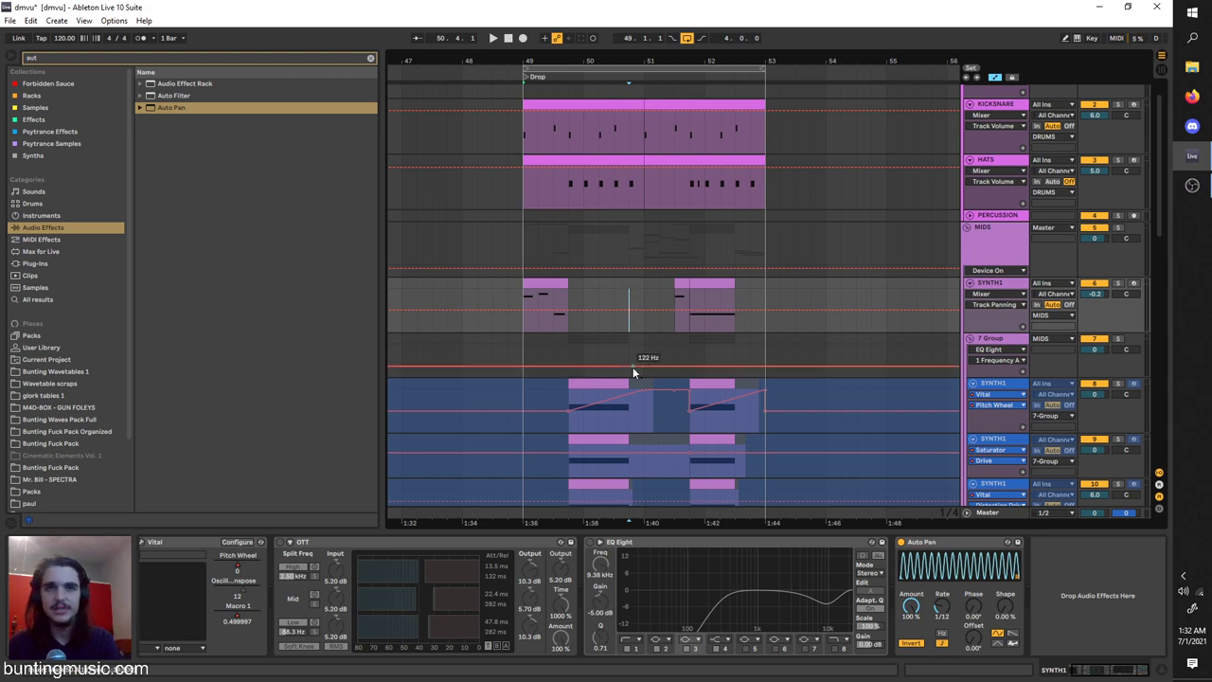
scroll(635, 370, "down", 2)
scroll(597, 261, "up", 2)
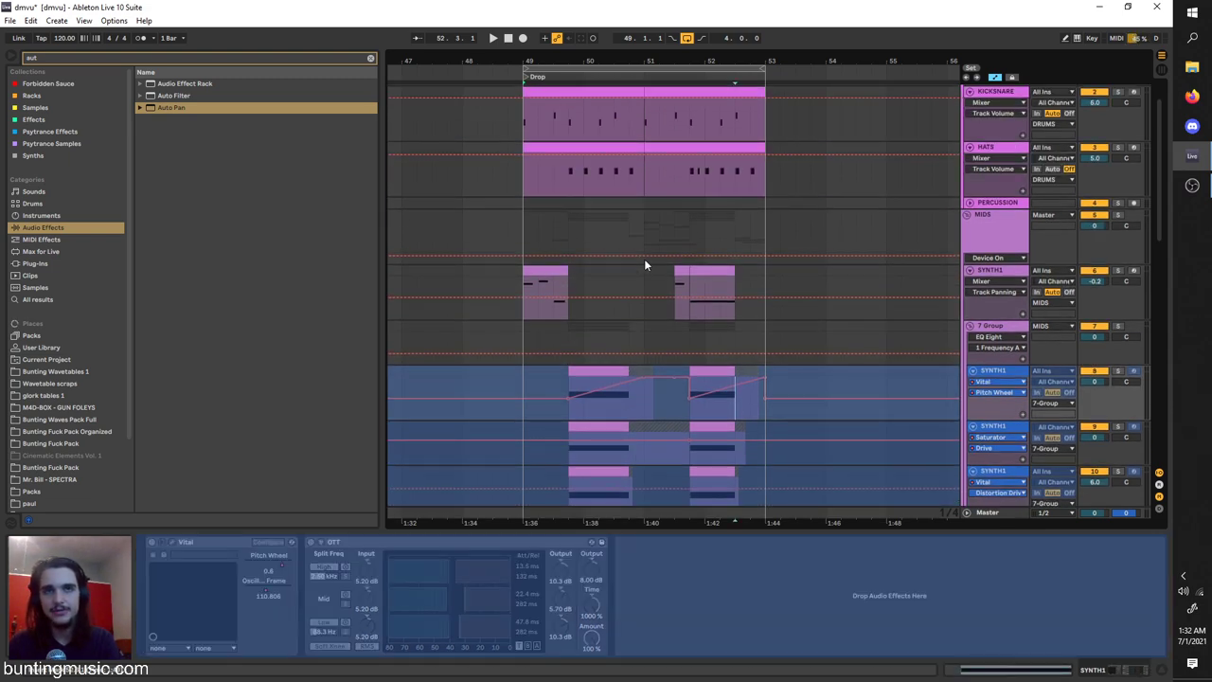
scroll(648, 271, "down", 2)
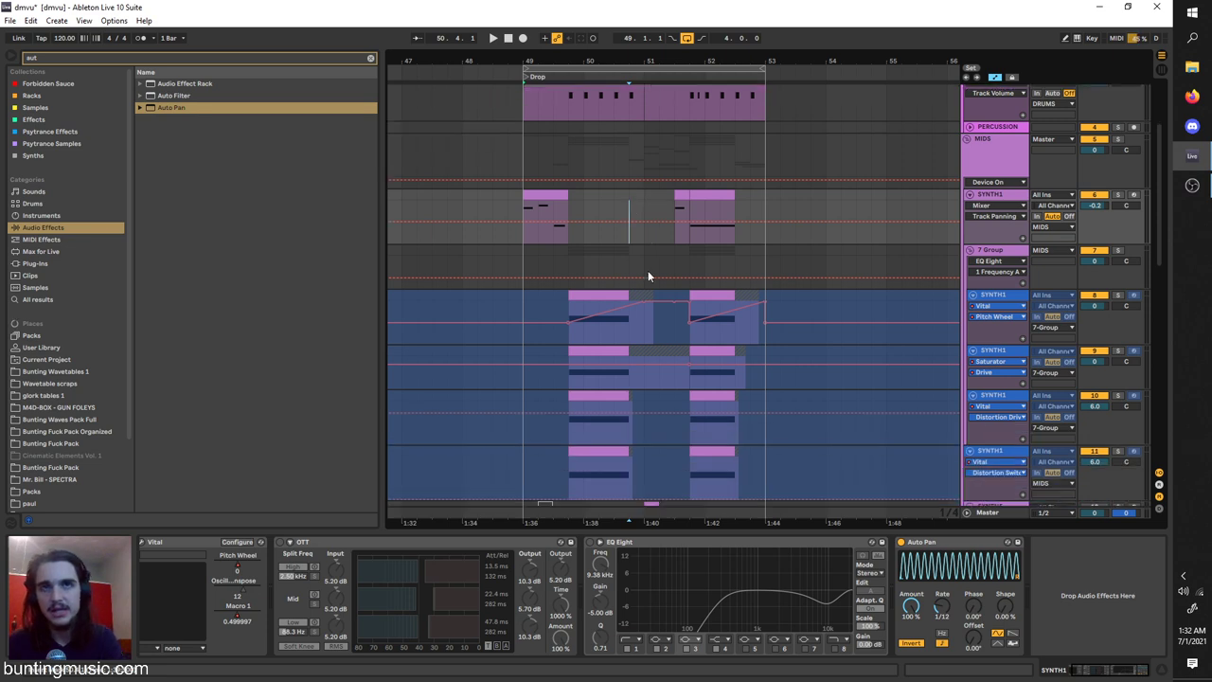
scroll(647, 281, "up", 1)
scroll(645, 291, "down", 2)
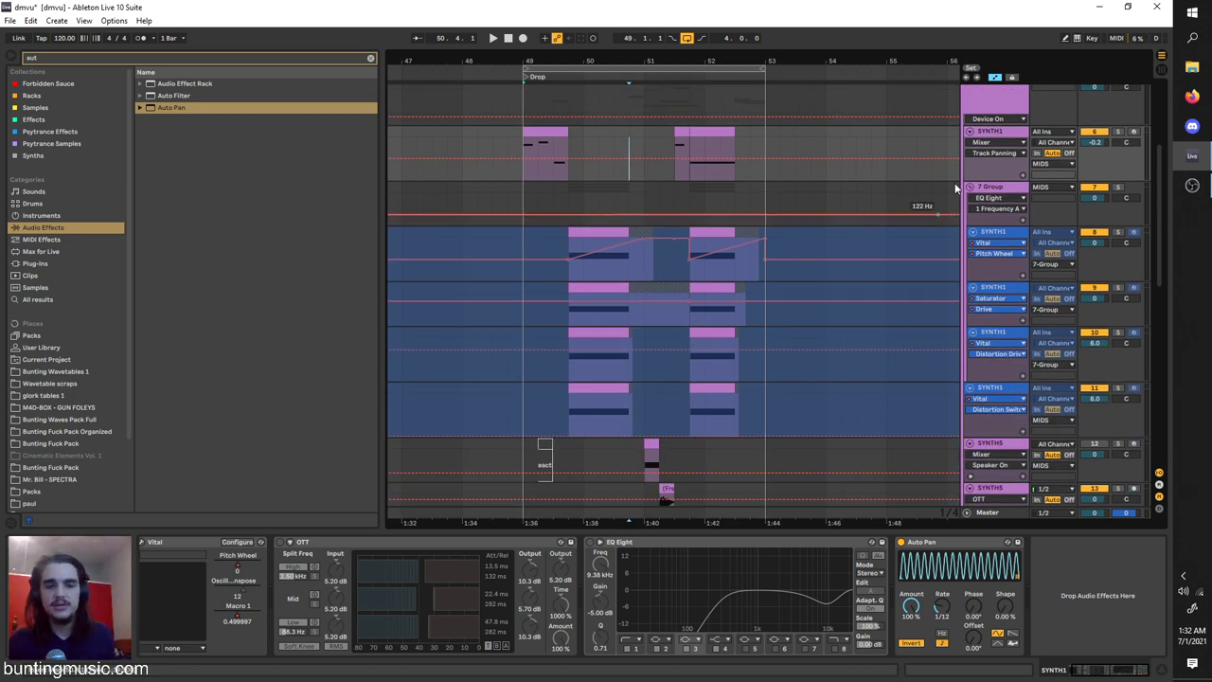